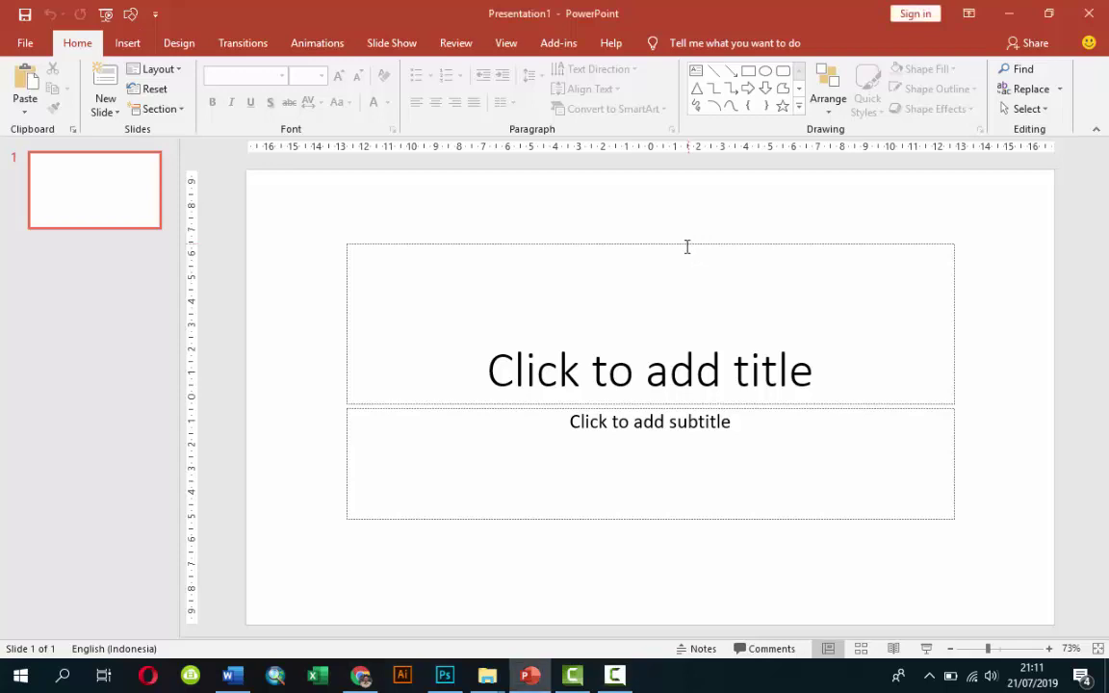
Delete the title and subtitle placeholders so the first slide is blank
{"action": "left_click", "coordinate": [689, 244]}
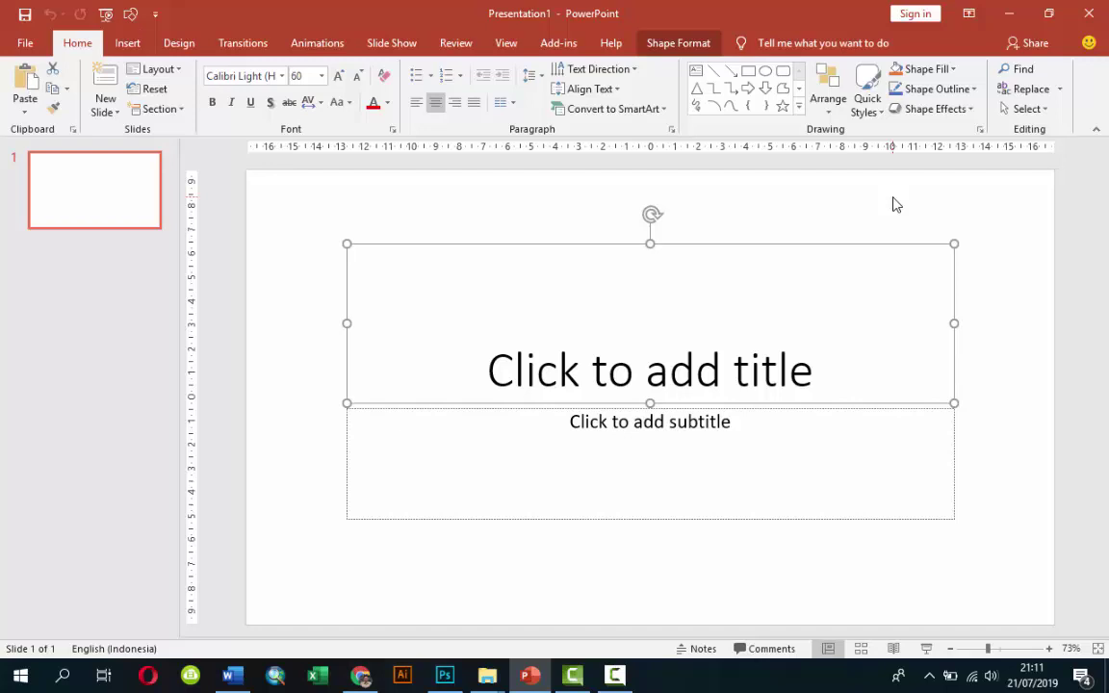
{"action": "key", "text": "Delete"}
{"action": "left_click", "coordinate": [727, 410]}
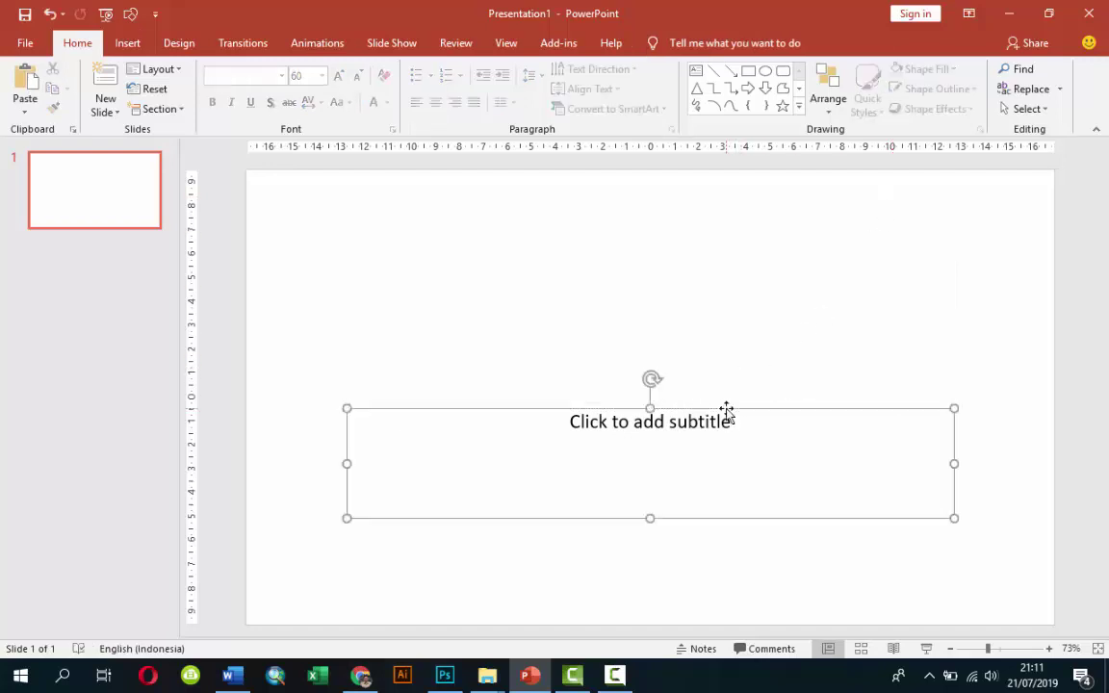
{"action": "key", "text": "Delete"}
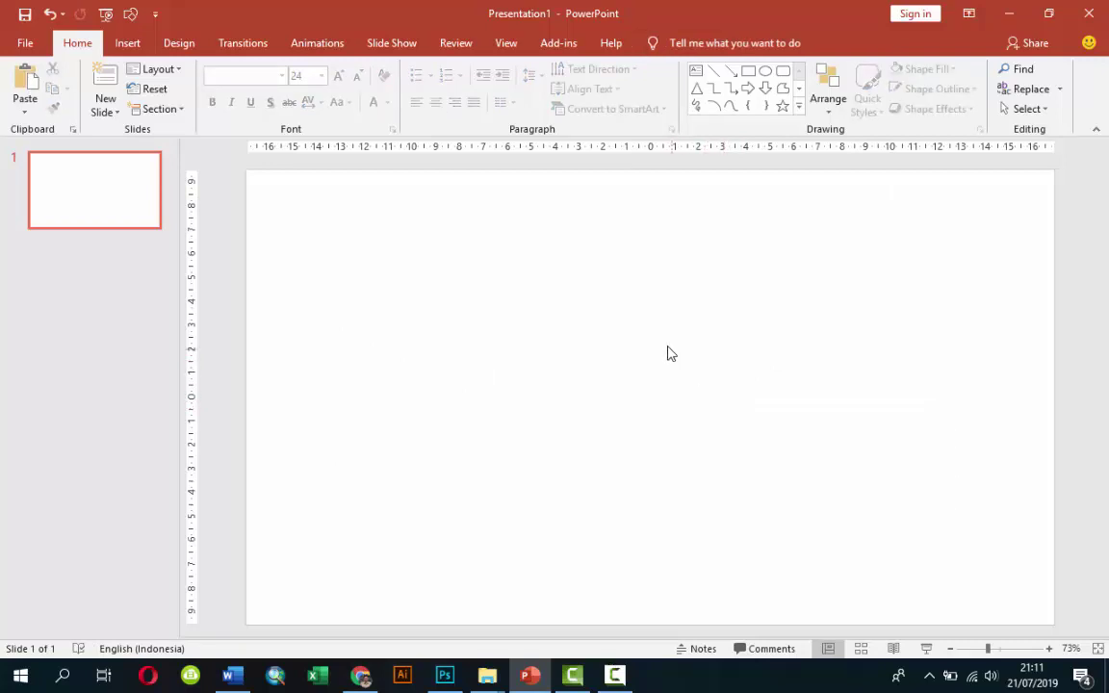
{"action": "scroll", "coordinate": [666, 351], "scroll_direction": "down", "scroll_amount": 1}
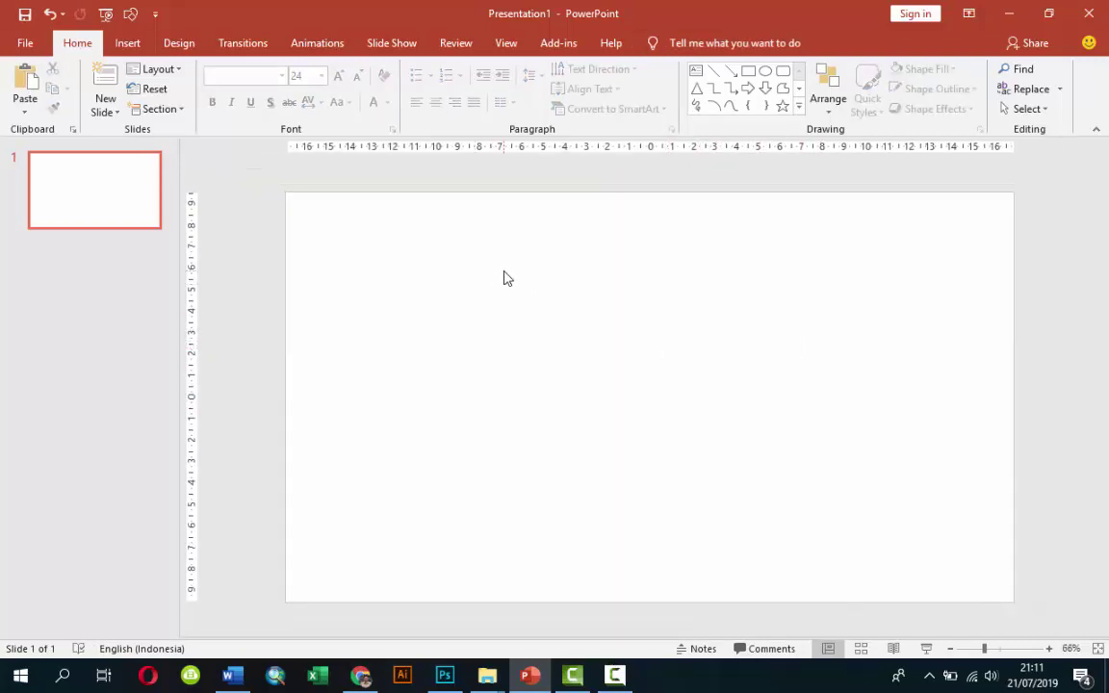
Insert a text box at the top of the slide reading 'JUDUL PRESENTASI ANDA'
{"action": "left_click", "coordinate": [127, 42]}
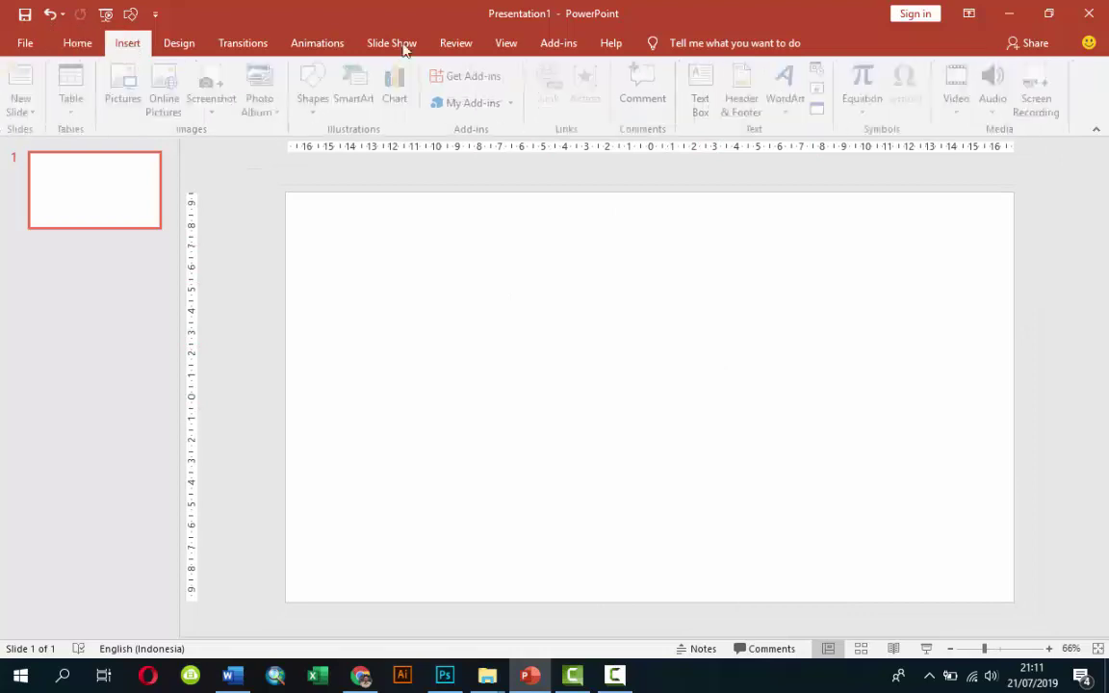
{"action": "left_click", "coordinate": [704, 92]}
{"action": "left_click_drag", "start_coordinate": [483, 213], "coordinate": [825, 248]}
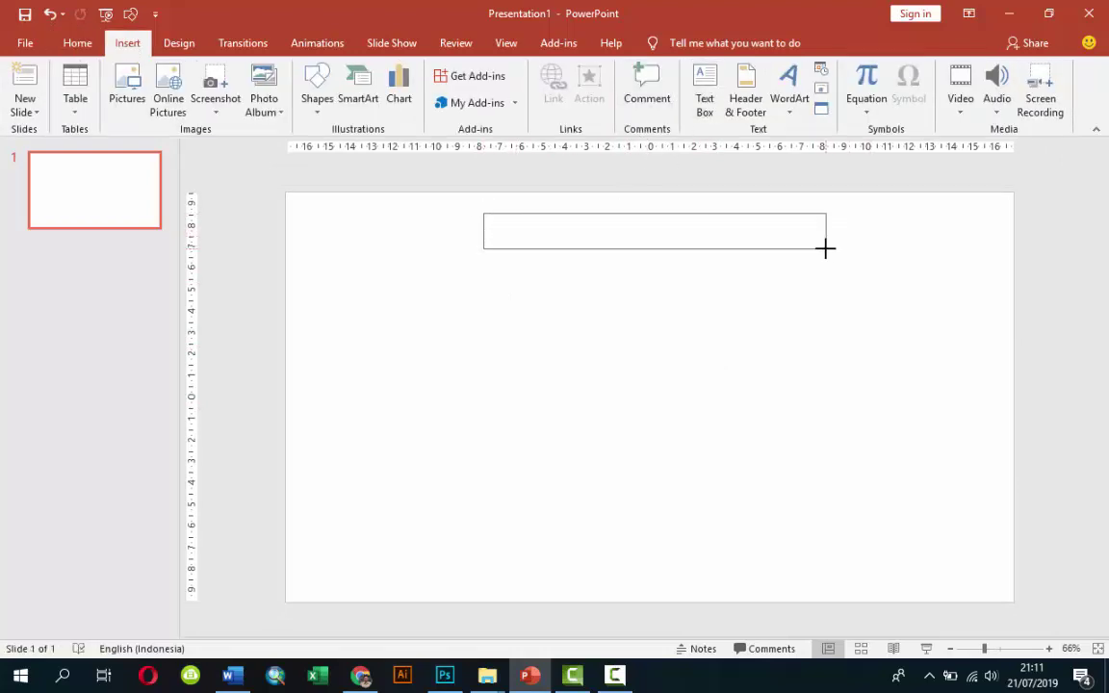
{"action": "type", "text": "JUDU"}
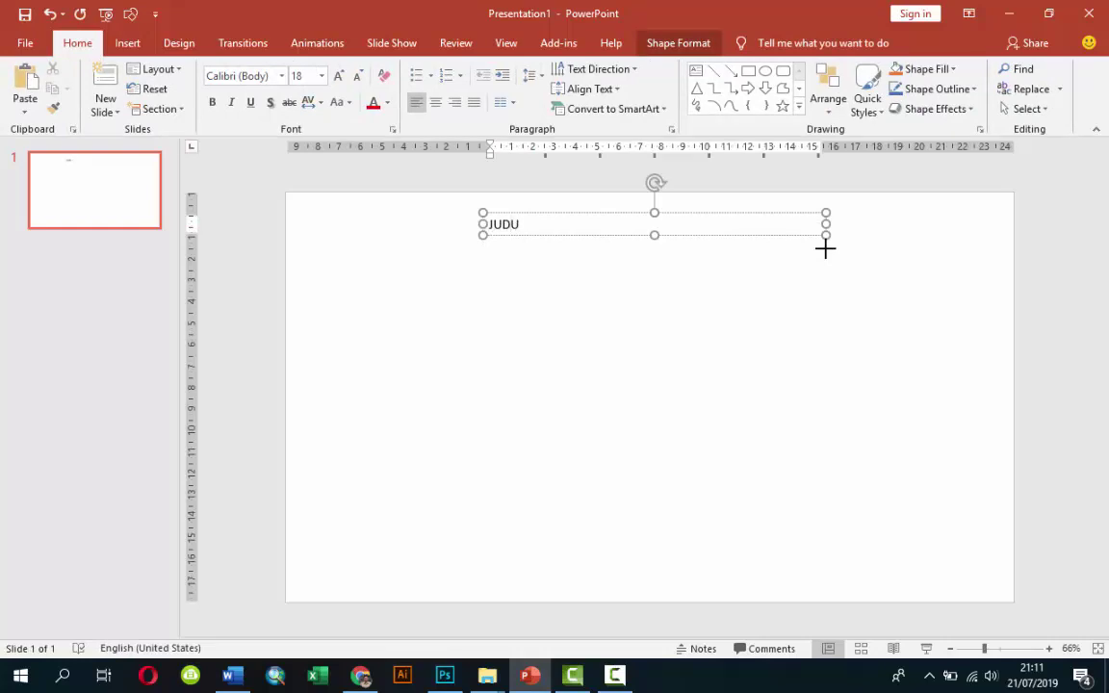
{"action": "type", "text": "L PRESENTASI AN"}
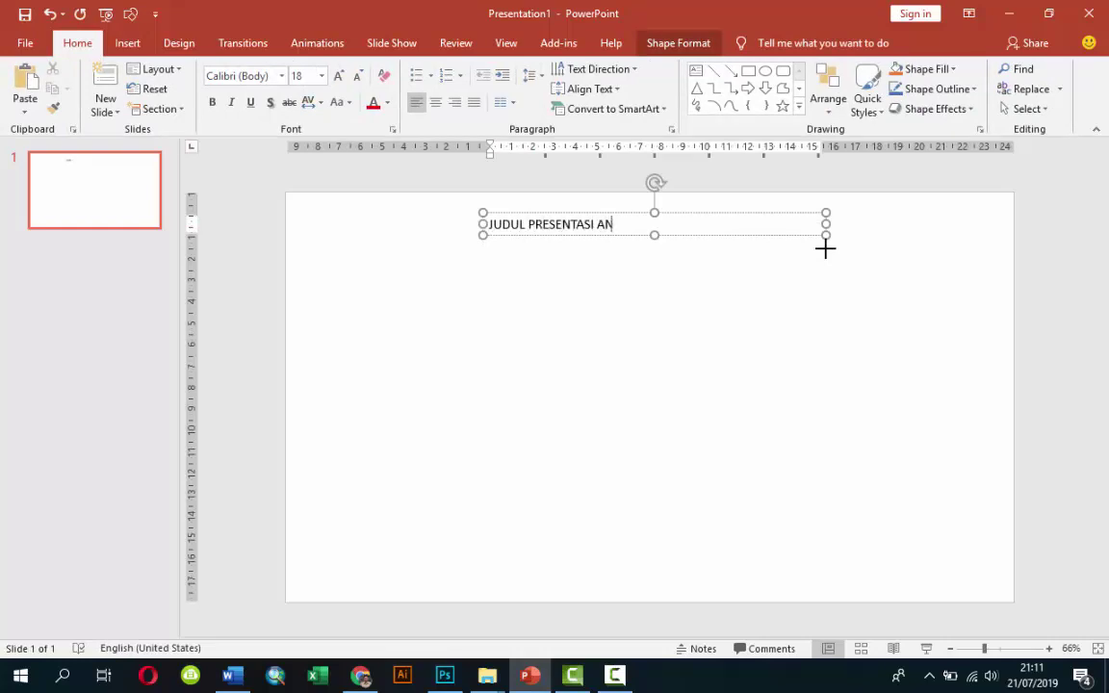
{"action": "type", "text": "DA"}
{"action": "key", "text": "Escape"}
Format the title as Lato, 24 pt, bold and centred, nudging it slightly down
{"action": "left_click", "coordinate": [275, 76]}
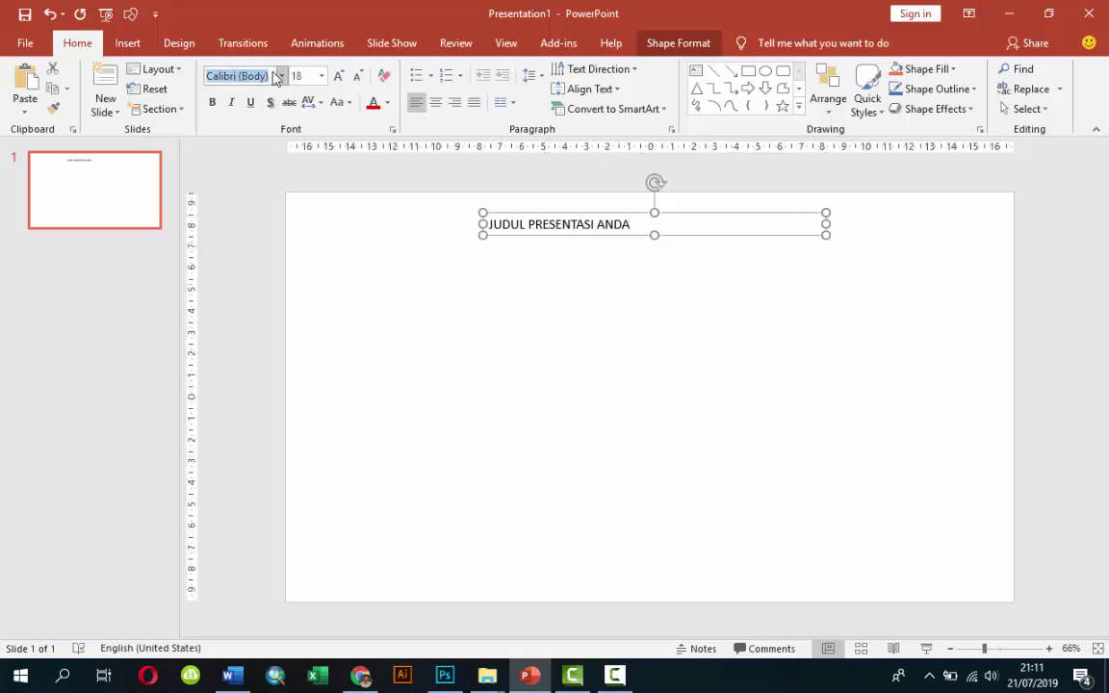
{"action": "type", "text": "Lato"}
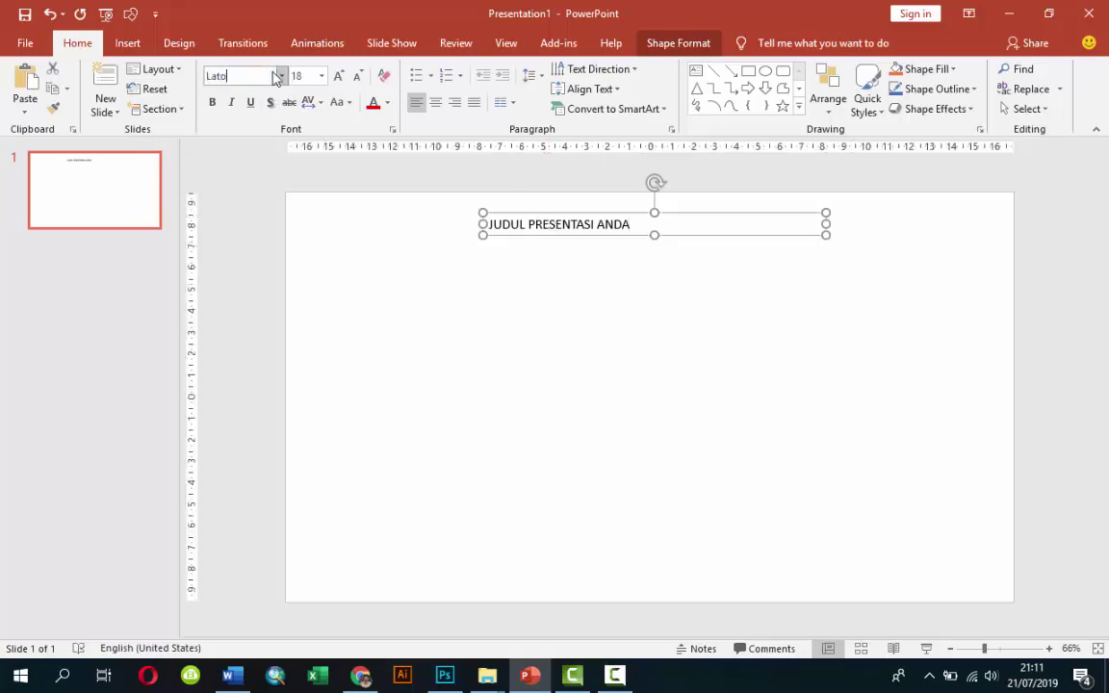
{"action": "key", "text": "Return"}
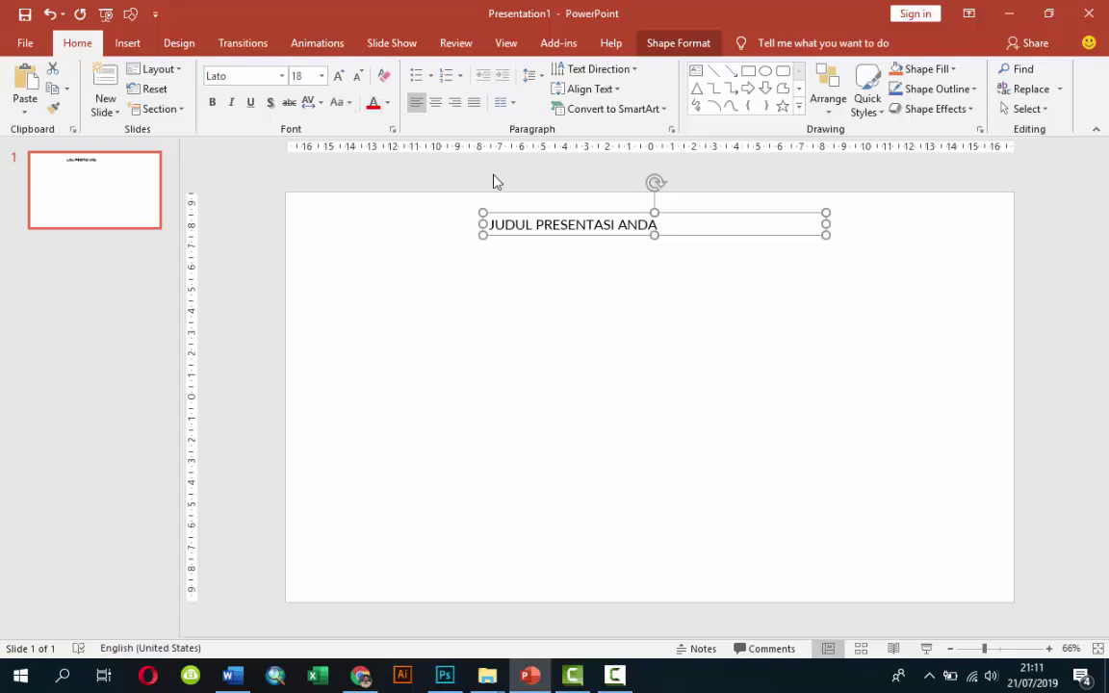
{"action": "left_click", "coordinate": [320, 76]}
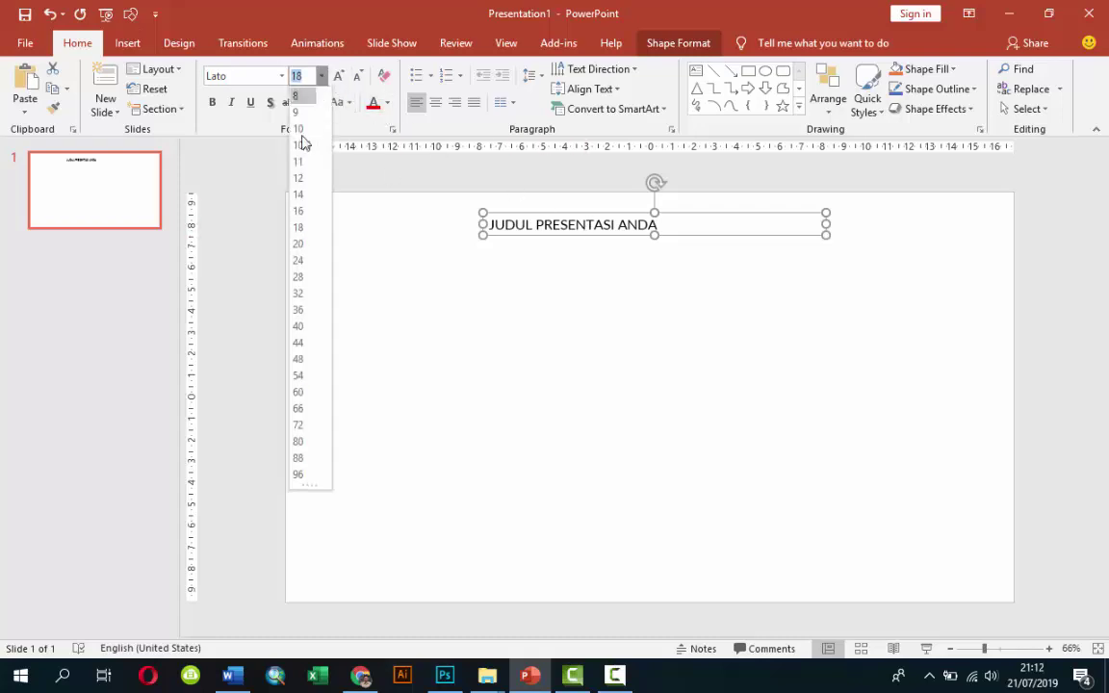
{"action": "left_click", "coordinate": [302, 262]}
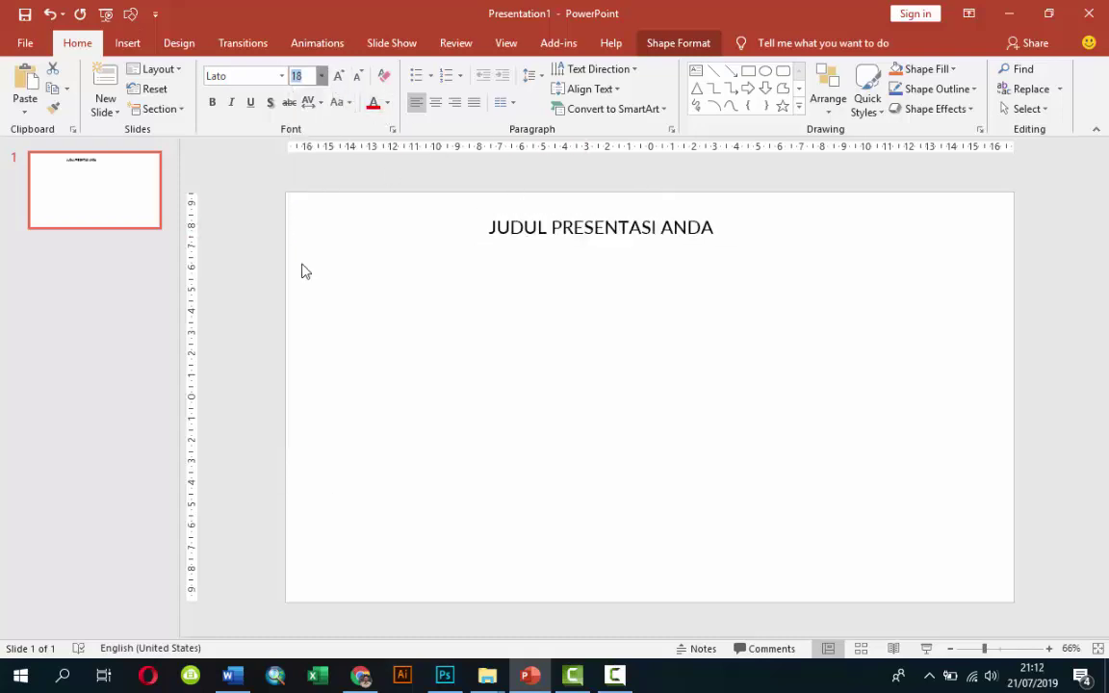
{"action": "left_click", "coordinate": [211, 102]}
{"action": "left_click", "coordinate": [435, 102]}
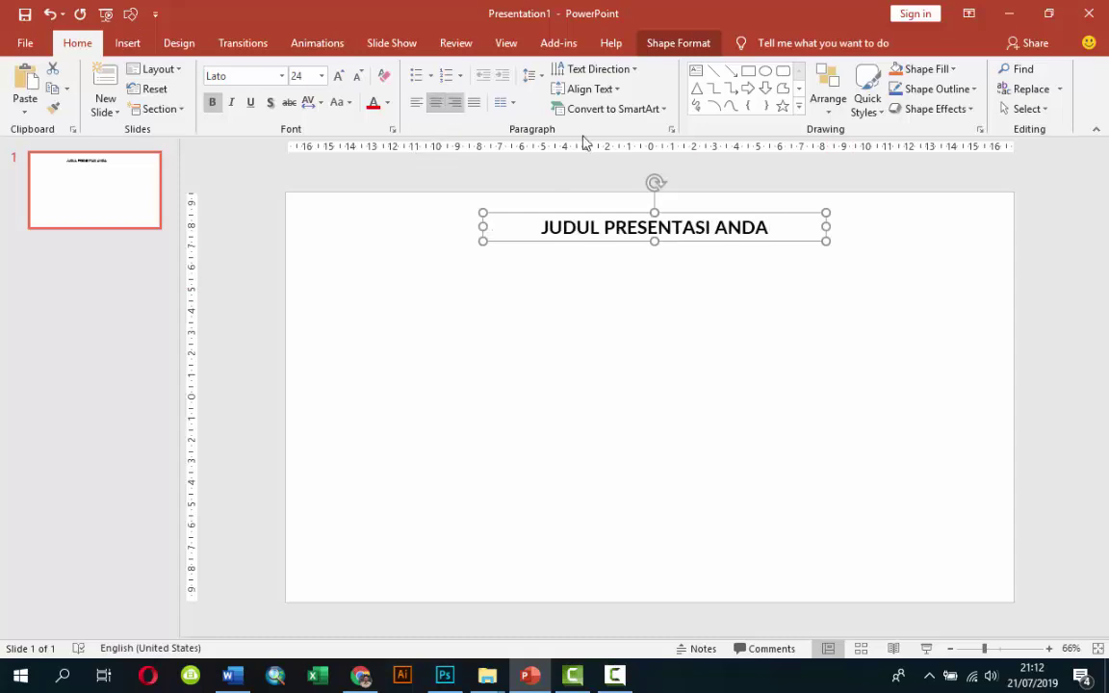
{"action": "left_click_drag", "start_coordinate": [751, 216], "coordinate": [750, 222]}
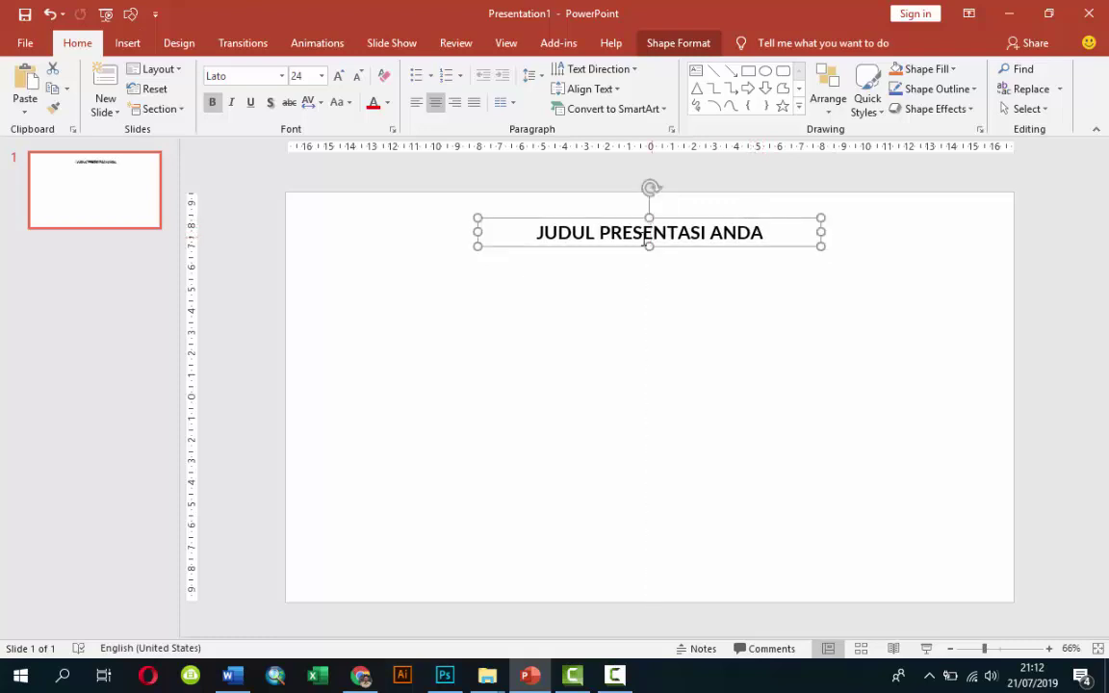
Colour the word 'JUDUL' custom teal, RGB 58, 155, 168
{"action": "double_click", "coordinate": [509, 228]}
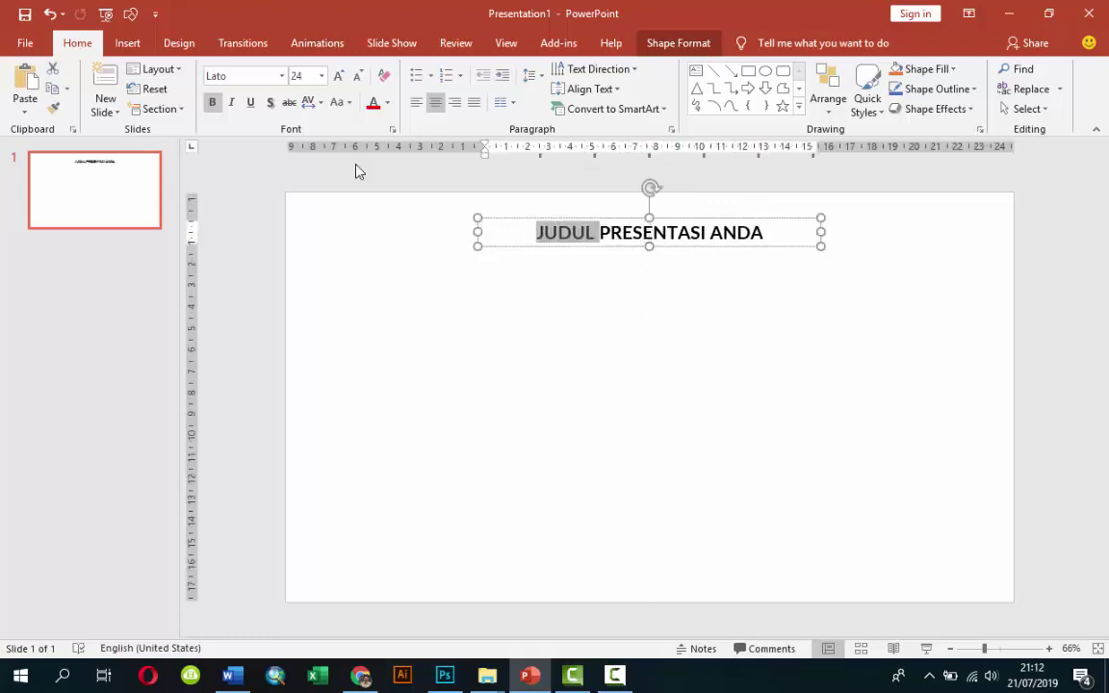
{"action": "left_click", "coordinate": [386, 103]}
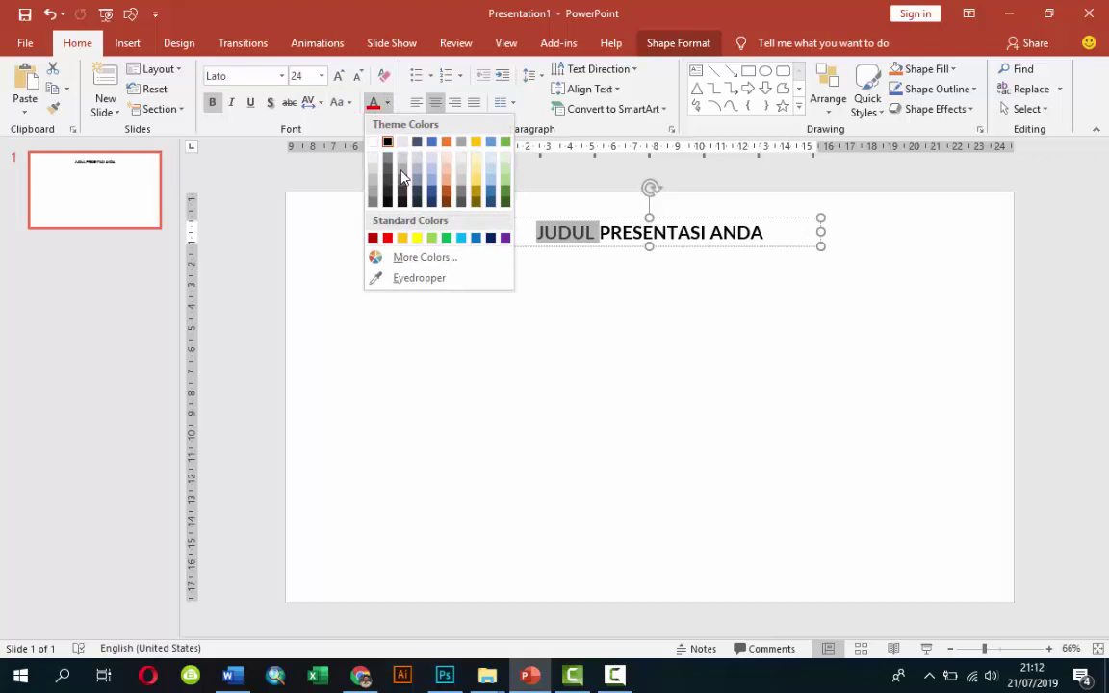
{"action": "left_click", "coordinate": [423, 257]}
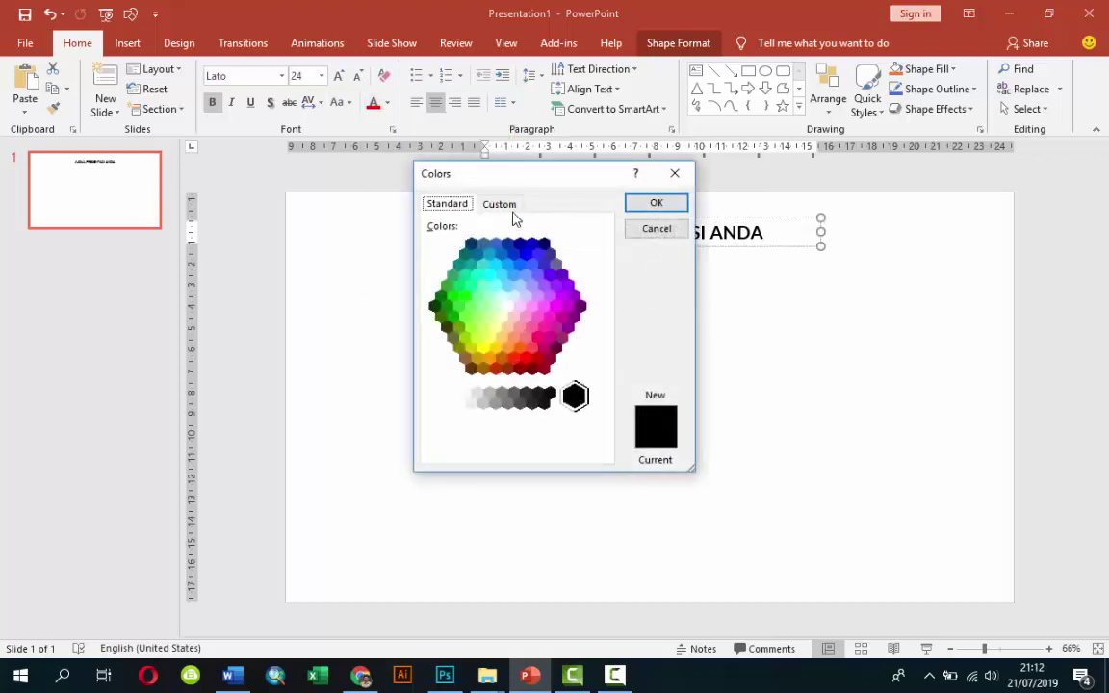
{"action": "left_click", "coordinate": [499, 204]}
{"action": "left_click", "coordinate": [505, 297]}
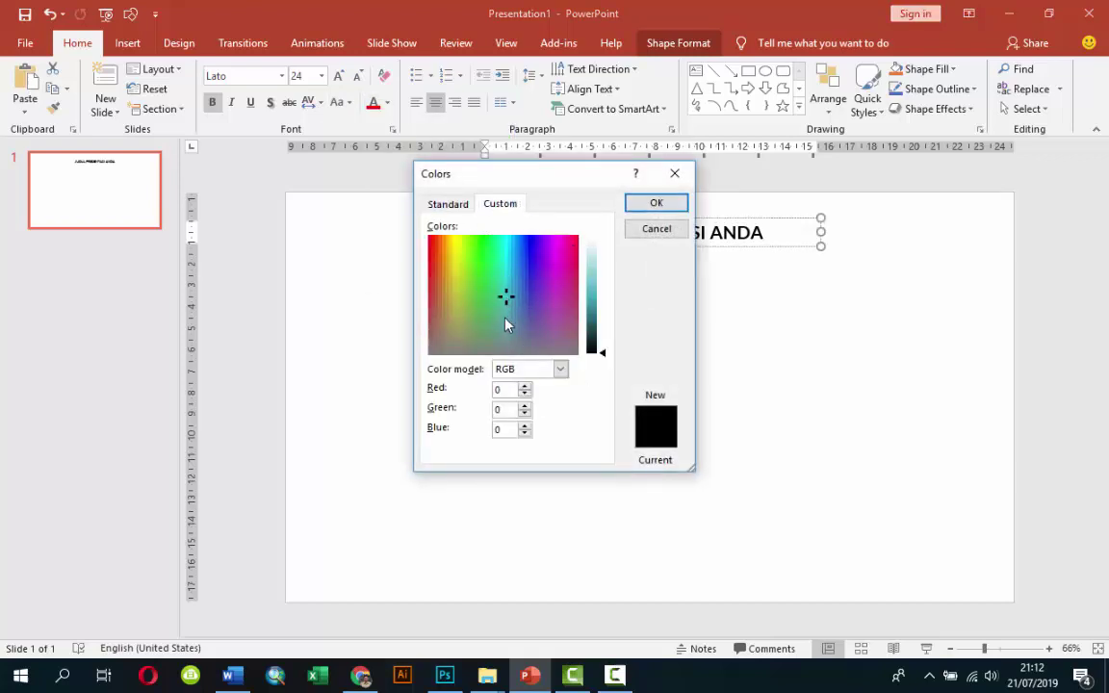
{"action": "left_click", "coordinate": [591, 303]}
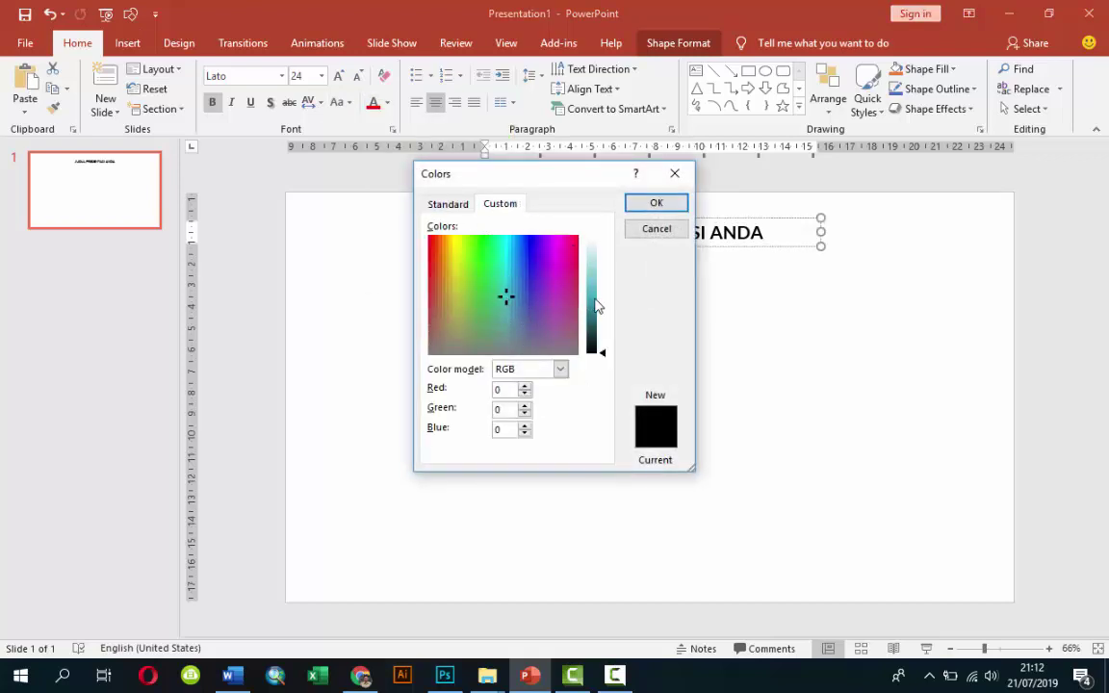
{"action": "left_click", "coordinate": [664, 206]}
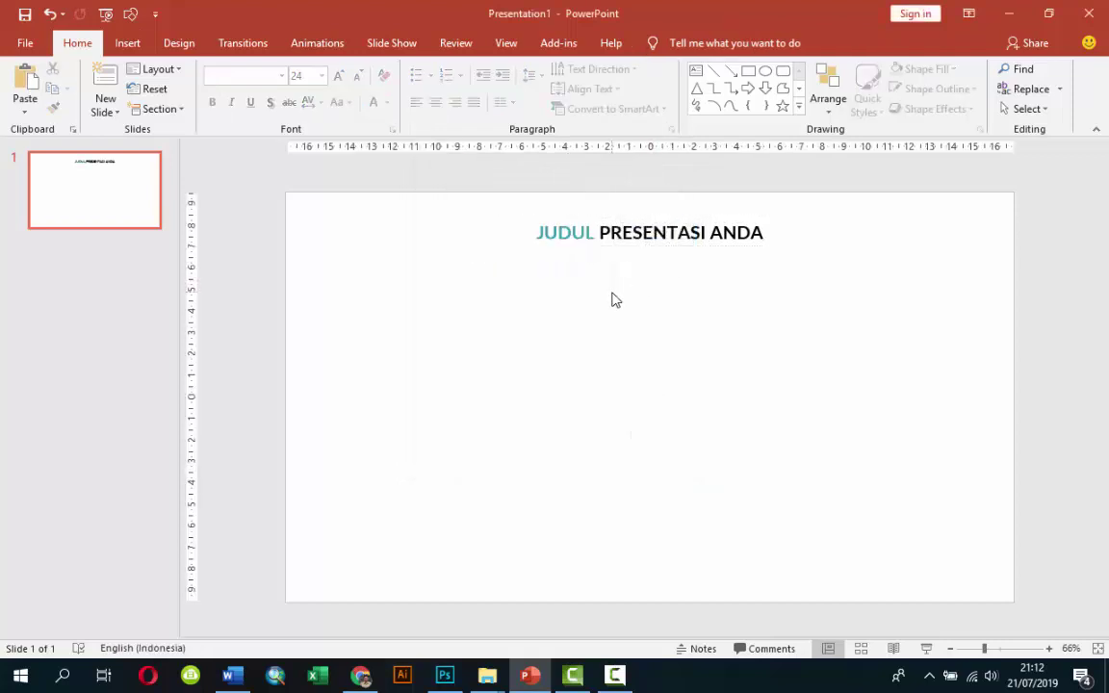
Colour 'PRESENTASI ANDA' dark grey from the theme colours
{"action": "left_click", "coordinate": [677, 233]}
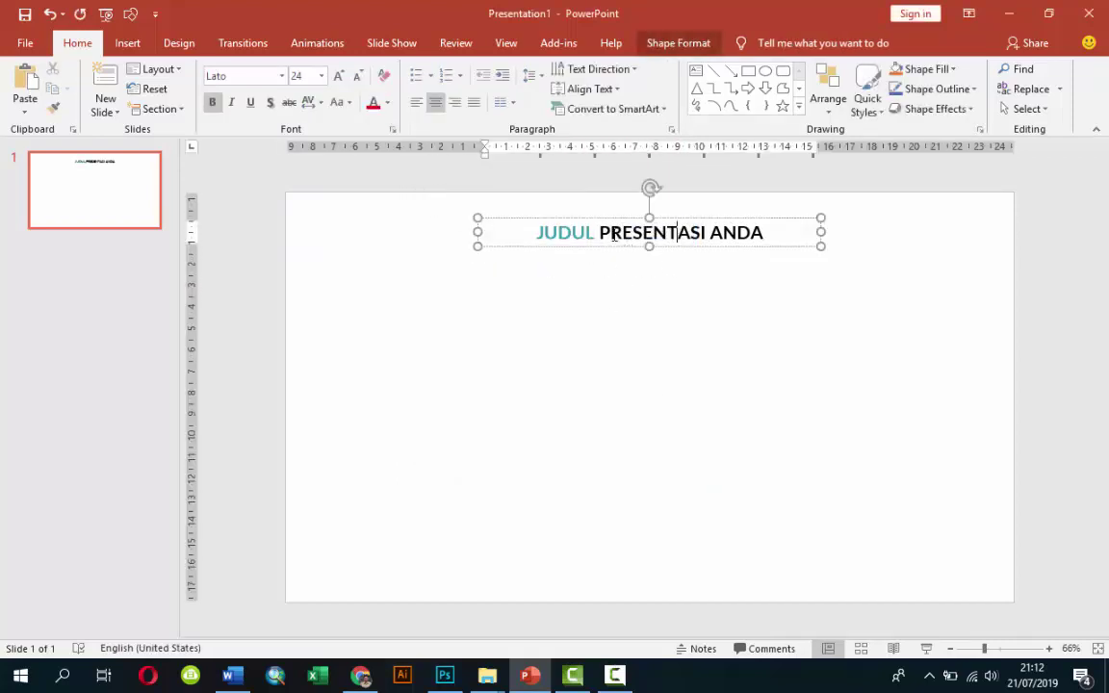
{"action": "left_click", "coordinate": [765, 233], "text": "shift"}
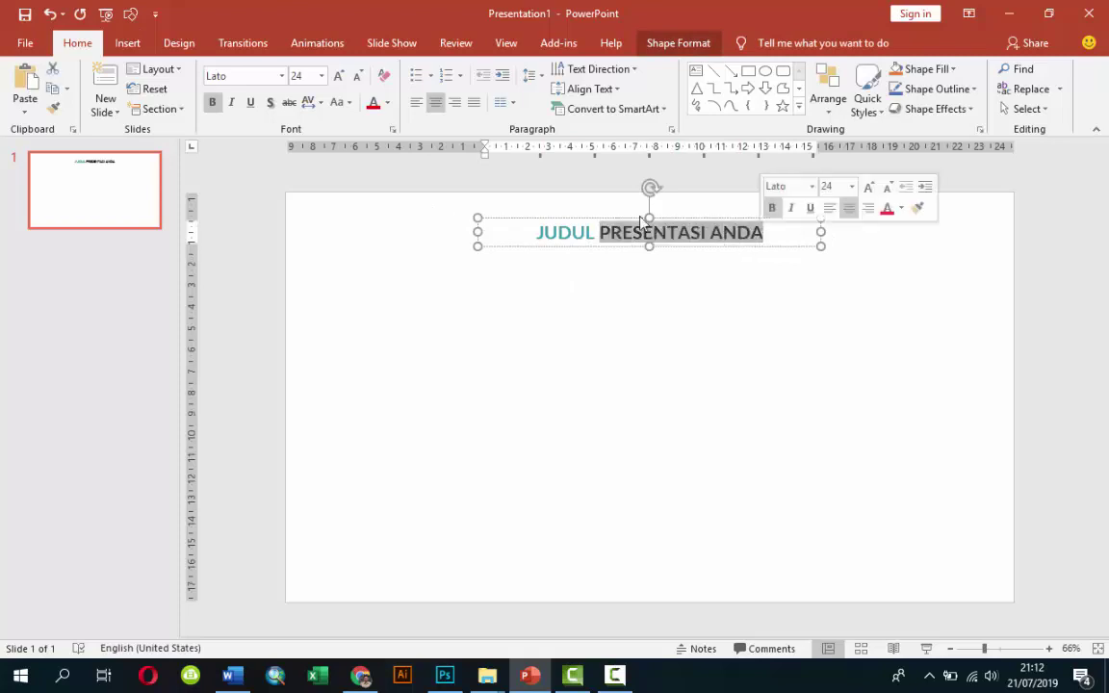
{"action": "left_click", "coordinate": [387, 103]}
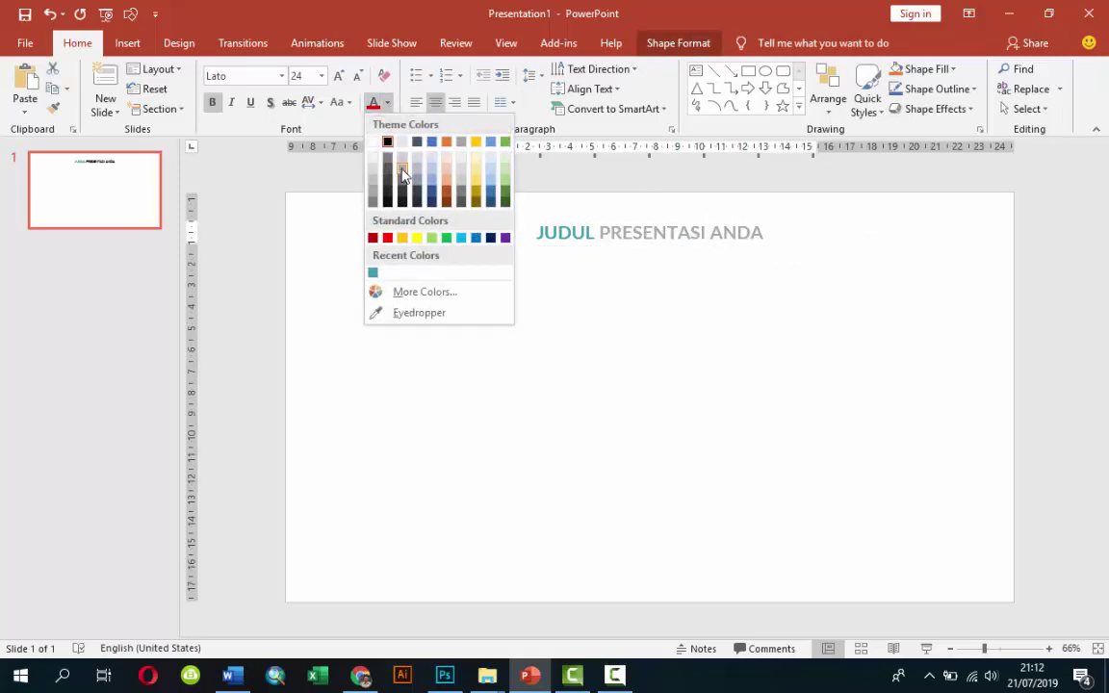
{"action": "left_click", "coordinate": [373, 165]}
{"action": "left_click", "coordinate": [528, 266]}
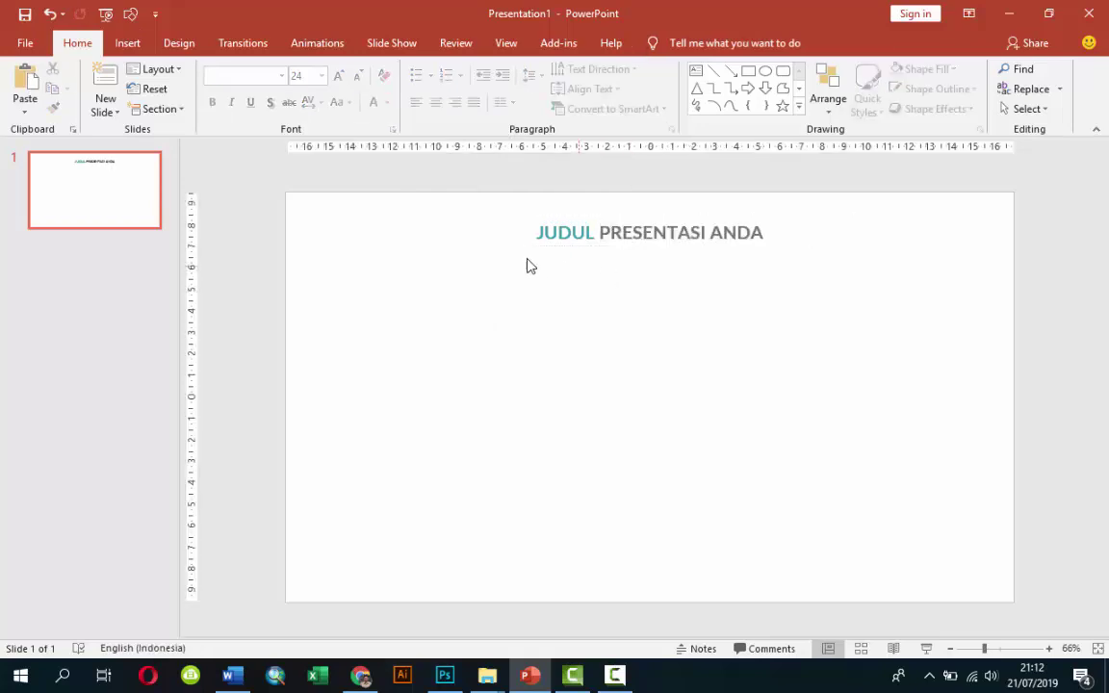
{"action": "left_click", "coordinate": [128, 43]}
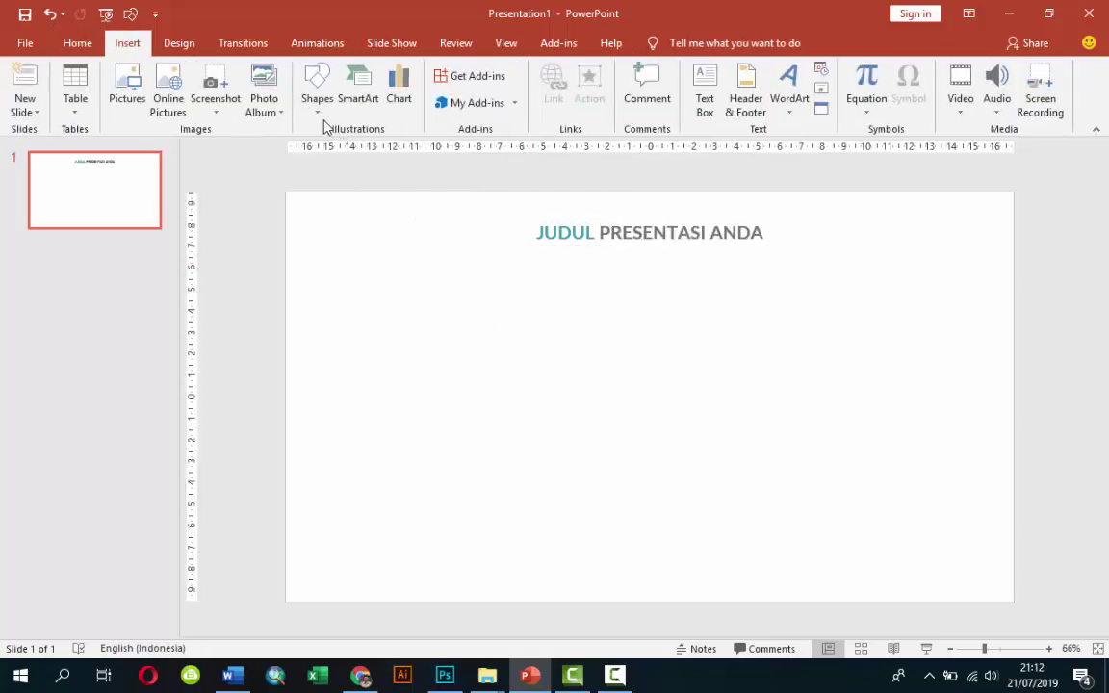
Draw a small 0.52 × 0.52 cm blue square centred beneath the title
{"action": "left_click", "coordinate": [317, 91]}
{"action": "left_click", "coordinate": [334, 145]}
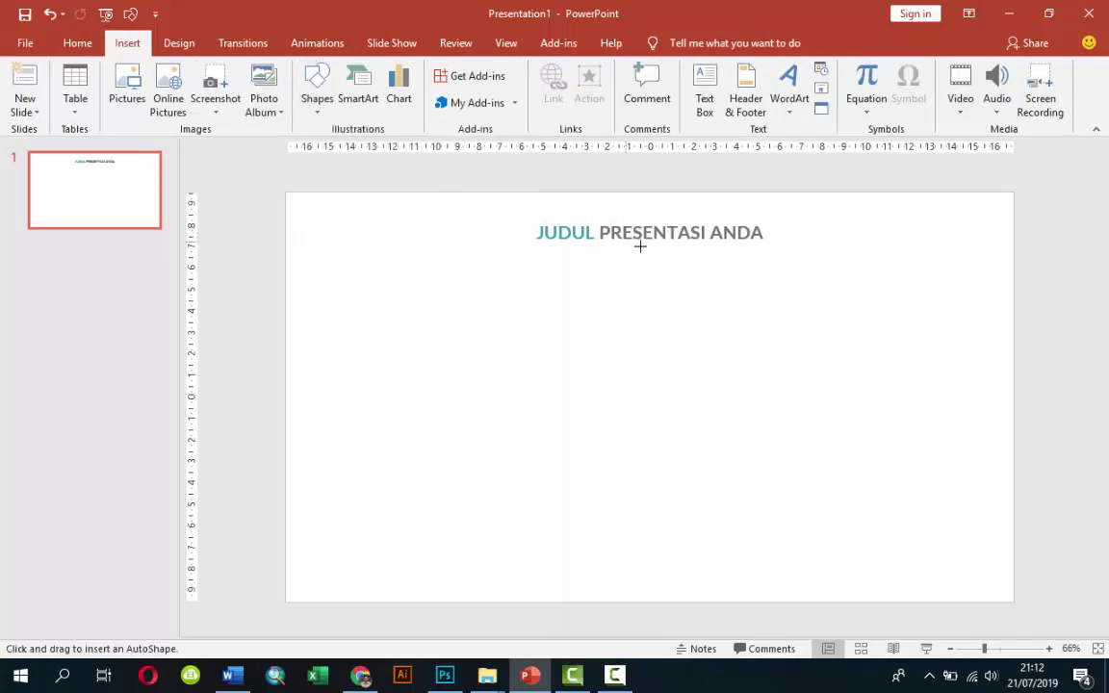
{"action": "left_click_drag", "start_coordinate": [635, 255], "coordinate": [631, 246]}
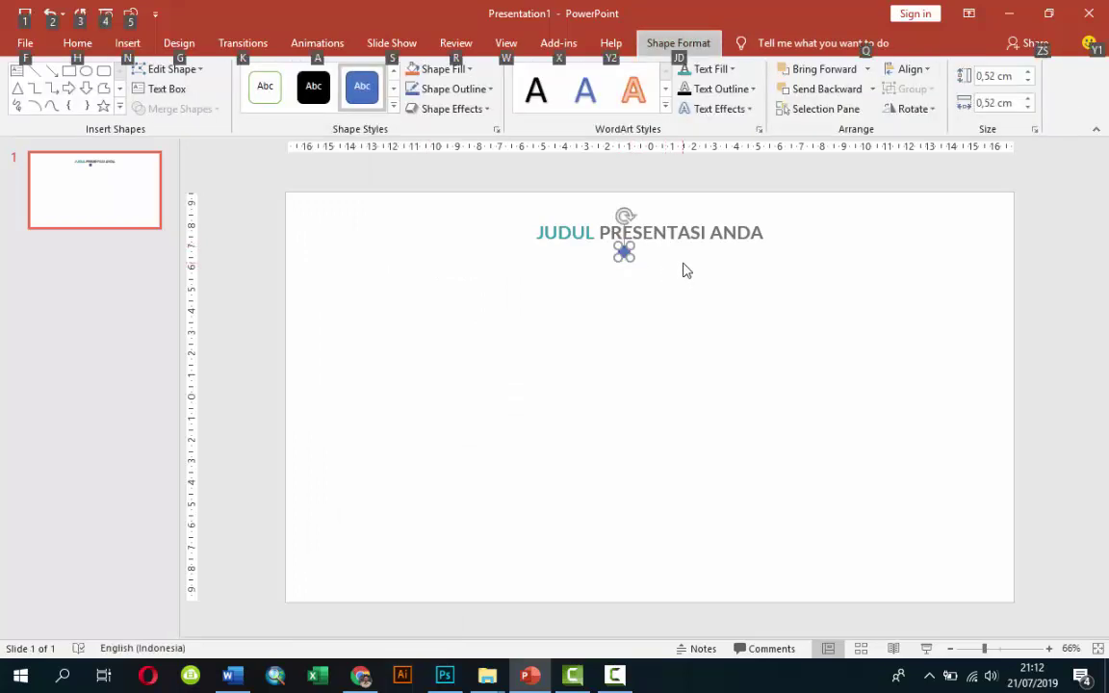
{"action": "left_click", "coordinate": [681, 269]}
{"action": "scroll", "coordinate": [684, 268], "scroll_direction": "up", "scroll_amount": 2}
{"action": "scroll", "coordinate": [685, 261], "scroll_direction": "up", "scroll_amount": 3}
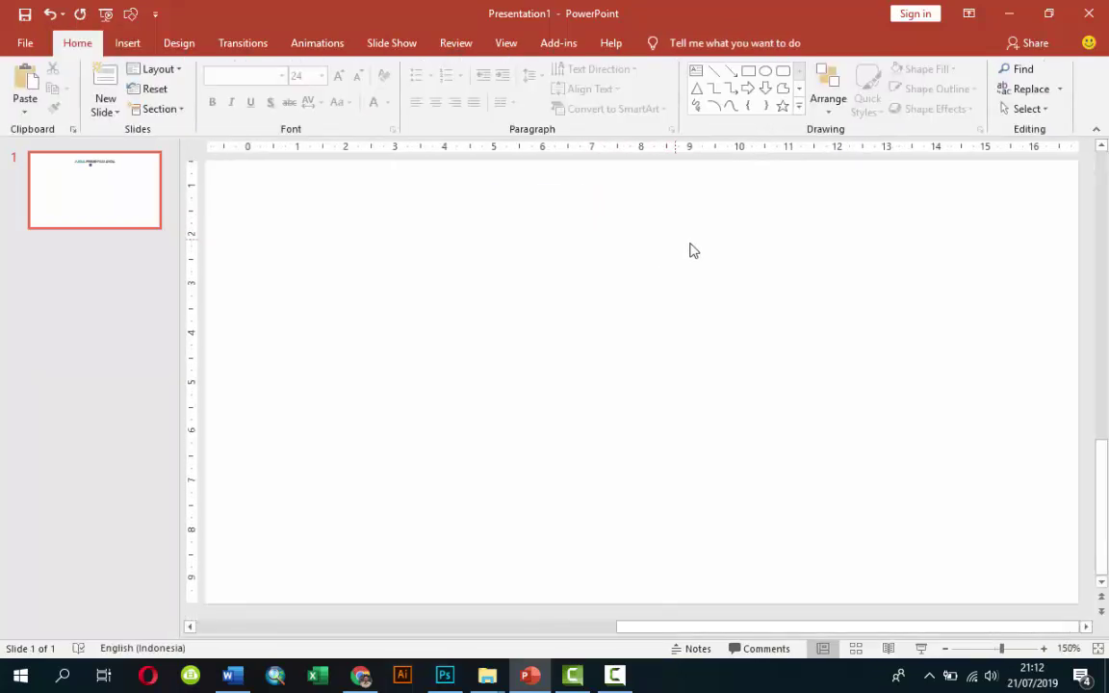
{"action": "left_click", "coordinate": [1103, 212]}
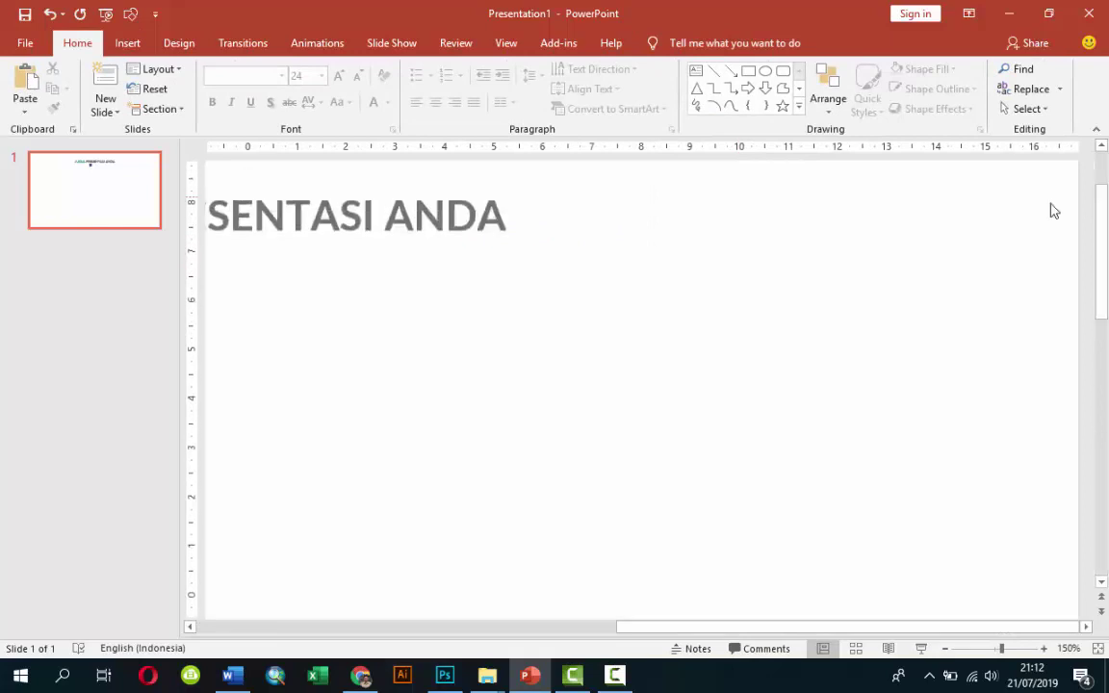
{"action": "left_click", "coordinate": [594, 627]}
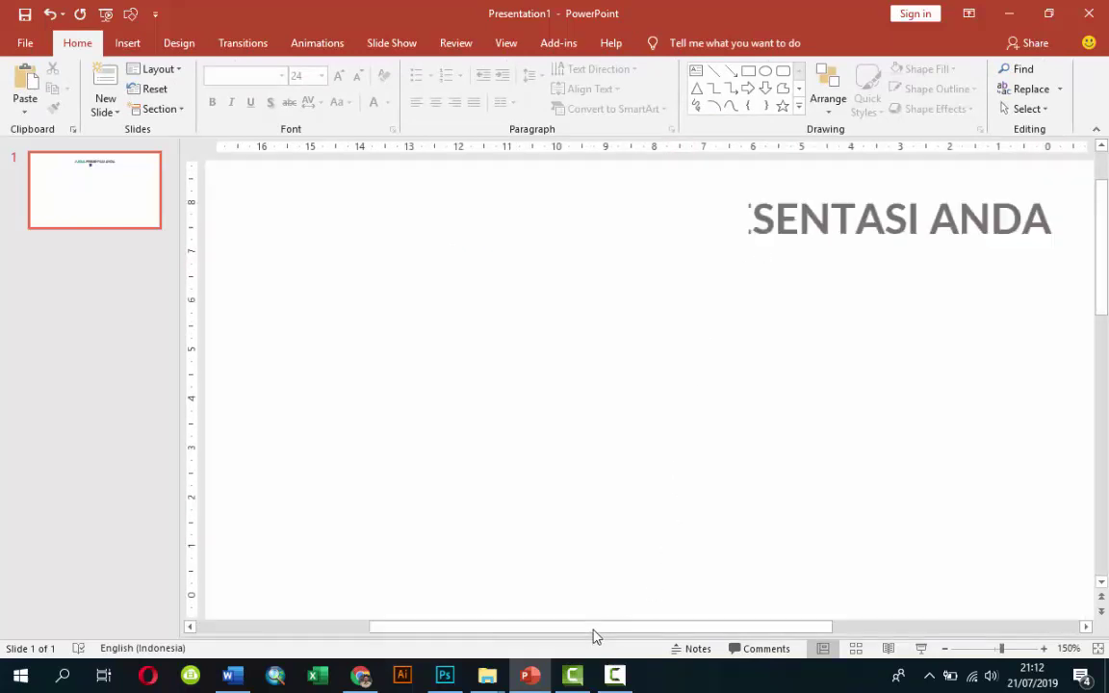
{"action": "left_click", "coordinate": [830, 627]}
{"action": "left_click_drag", "start_coordinate": [614, 261], "coordinate": [670, 260]}
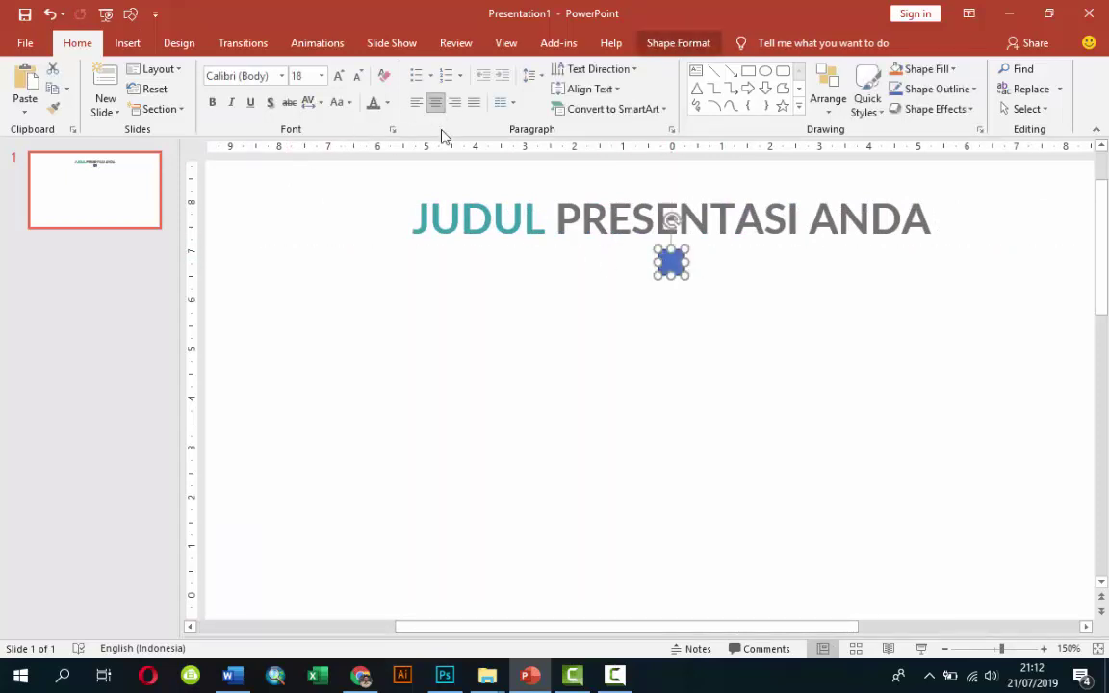
Remove the square's outline and fill it with the recent teal colour
{"action": "right_click", "coordinate": [671, 258]}
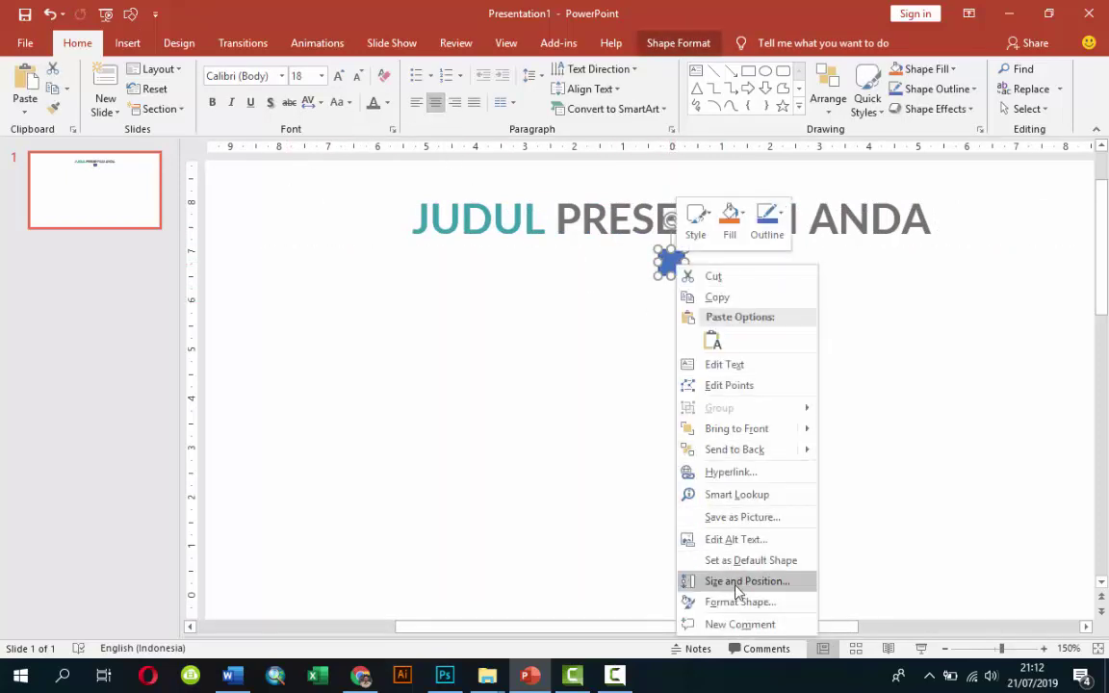
{"action": "left_click", "coordinate": [739, 604]}
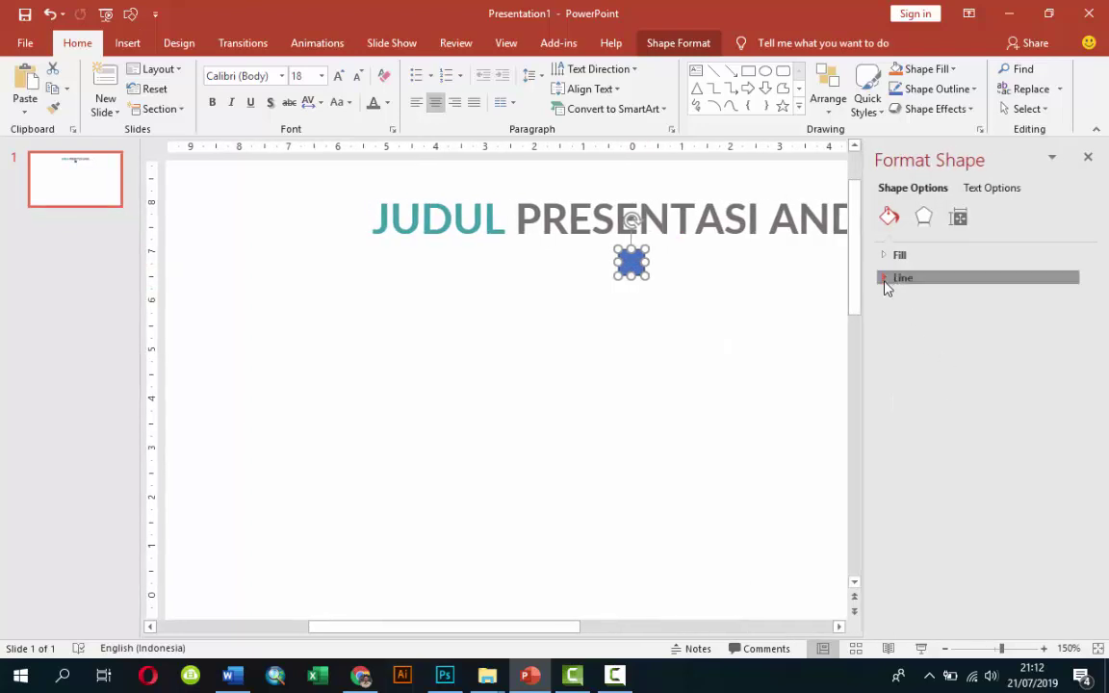
{"action": "left_click", "coordinate": [890, 278]}
{"action": "left_click", "coordinate": [922, 304]}
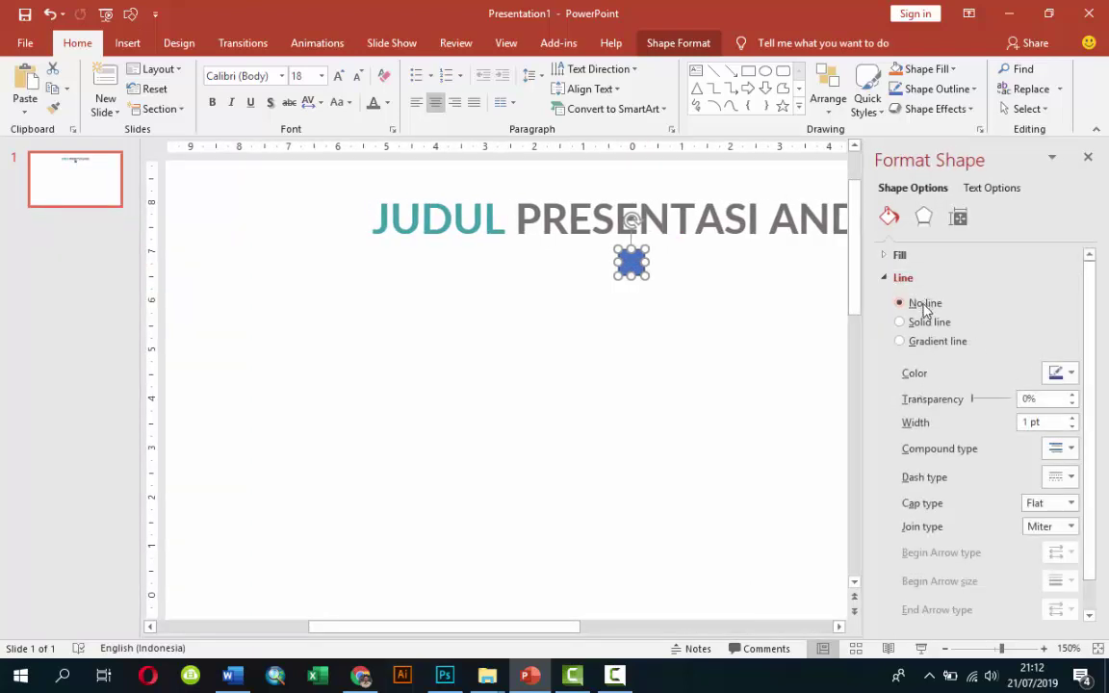
{"action": "left_click", "coordinate": [886, 255]}
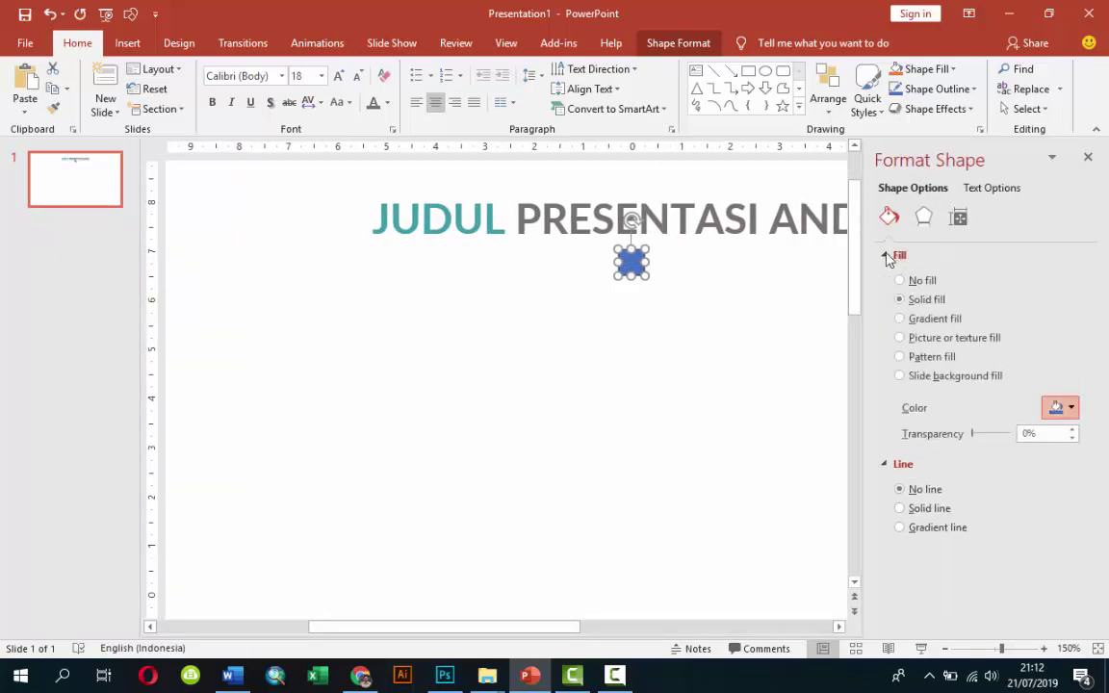
{"action": "left_click", "coordinate": [1059, 407]}
{"action": "left_click", "coordinate": [964, 577]}
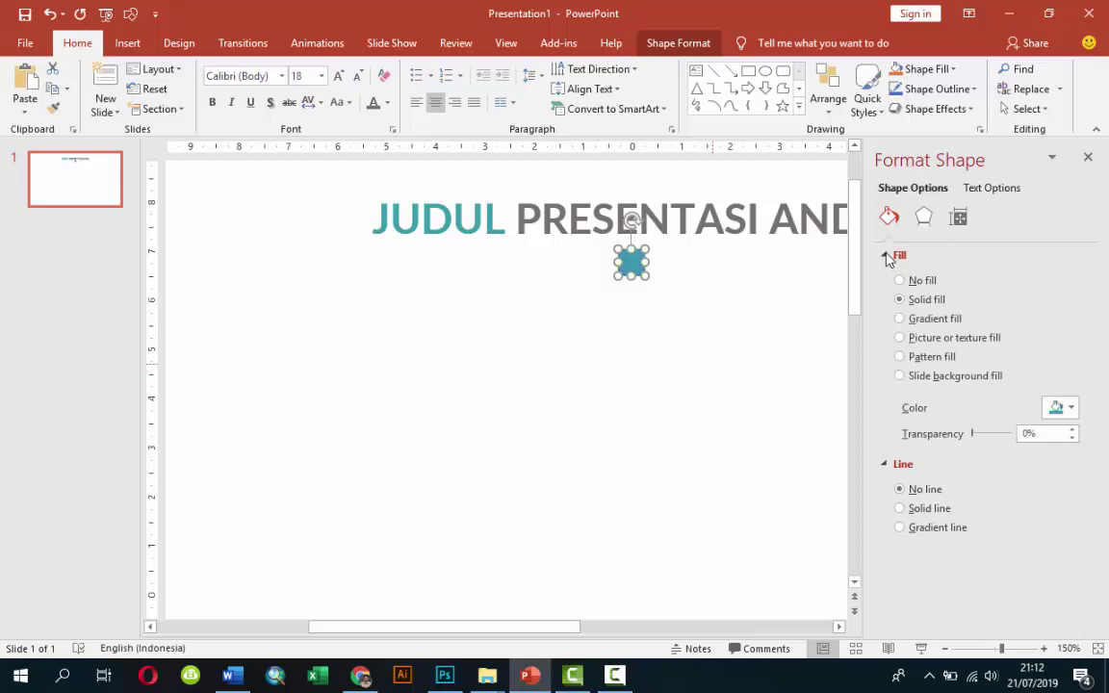
Duplicate the square beside the original and colour the copy yellow-green
{"action": "key", "text": "ctrl+d"}
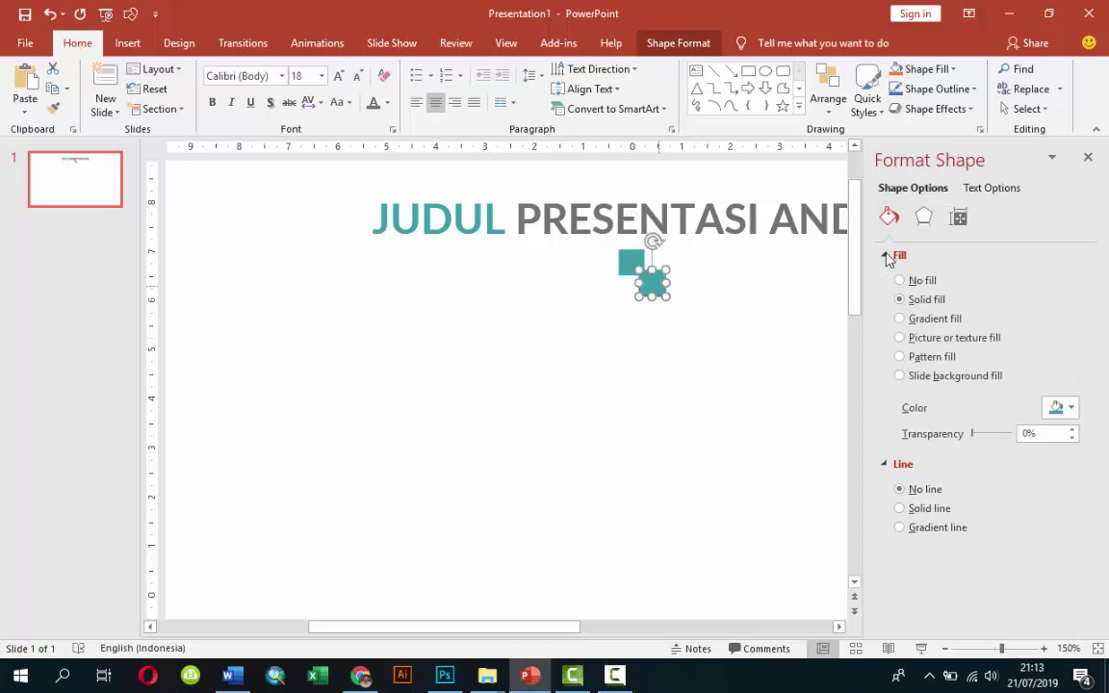
{"action": "key", "text": "Right"}
{"action": "key", "text": "Right"}
{"action": "key", "text": "Up"}
{"action": "key", "text": "Up"}
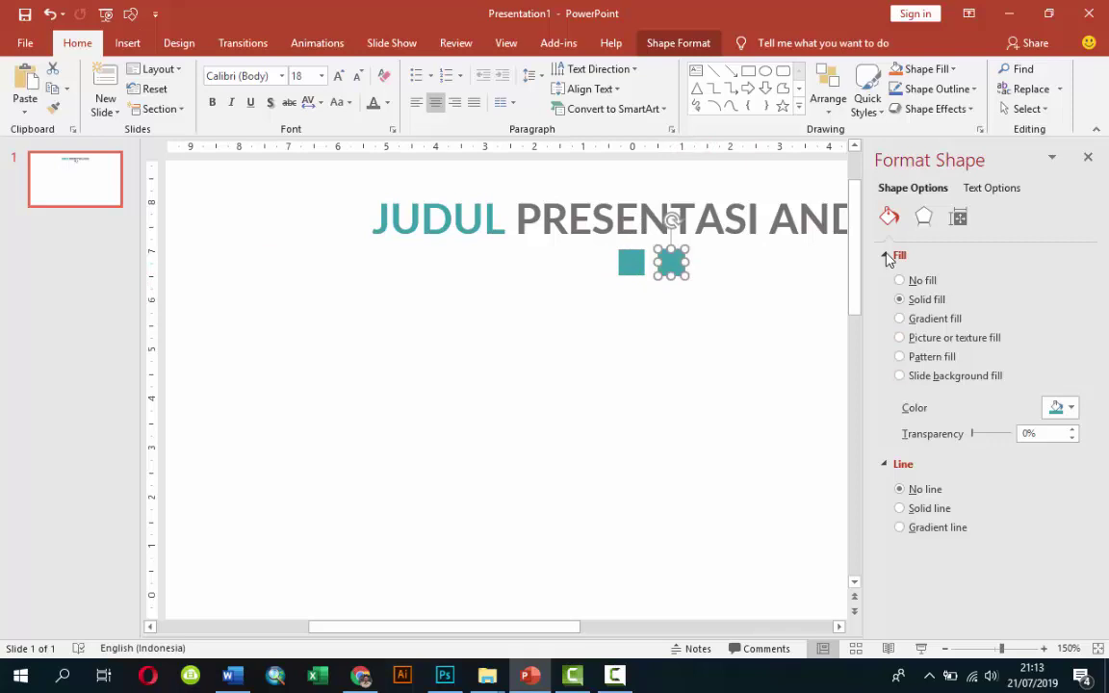
{"action": "left_click", "coordinate": [1058, 406]}
{"action": "left_click", "coordinate": [972, 592]}
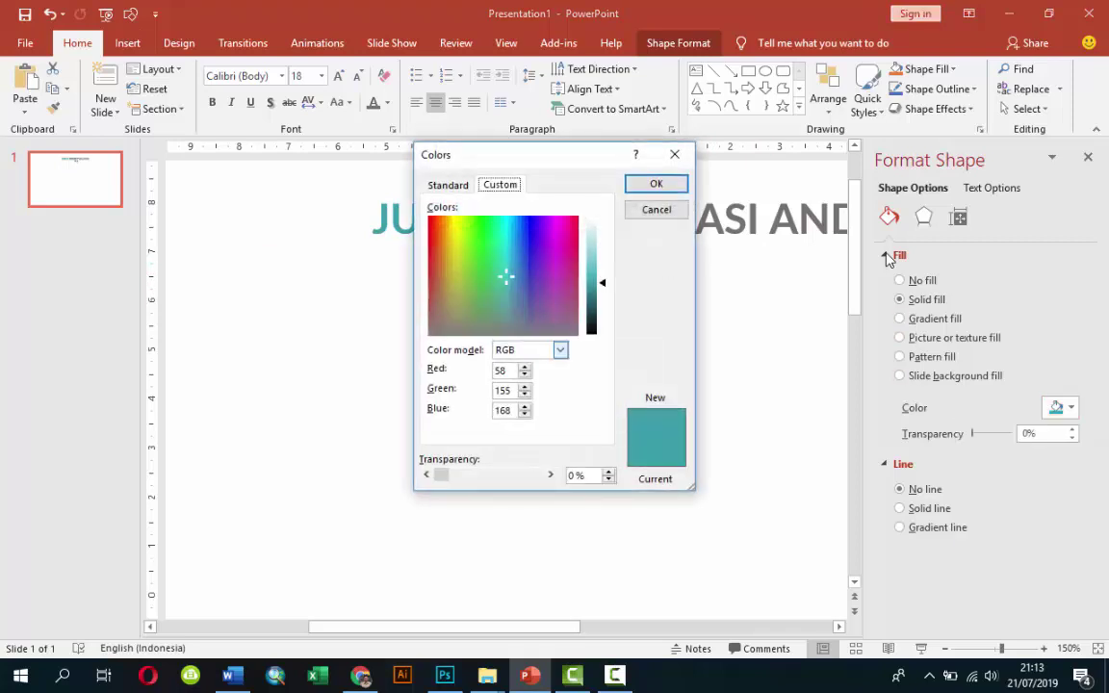
{"action": "left_click", "coordinate": [454, 242]}
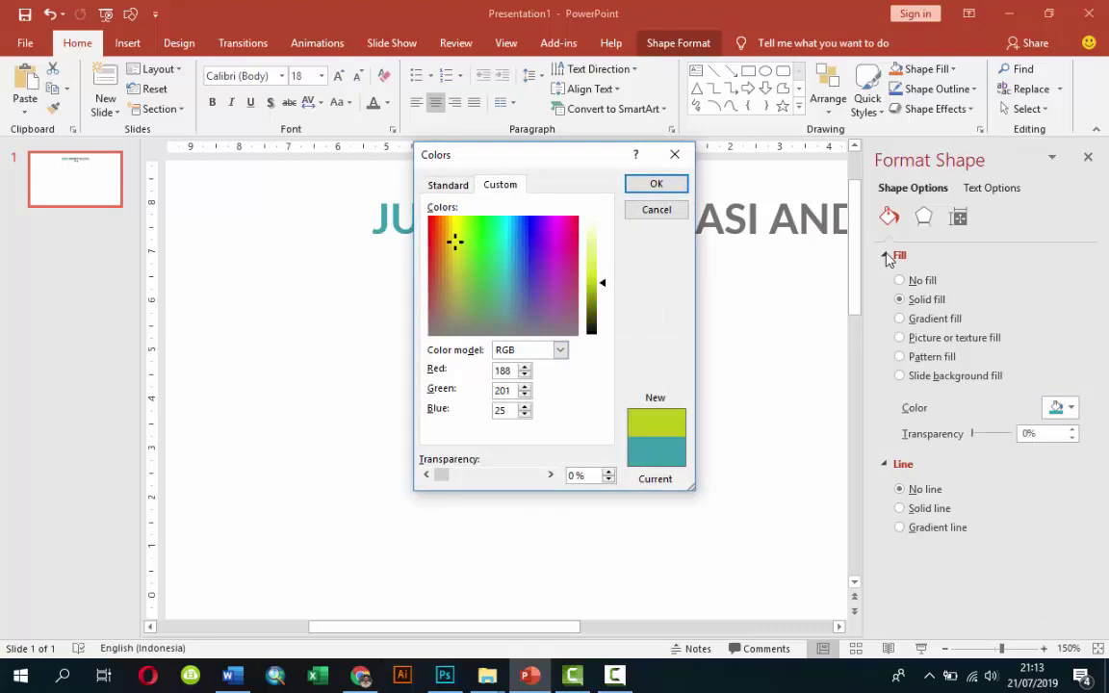
{"action": "key", "text": "Return"}
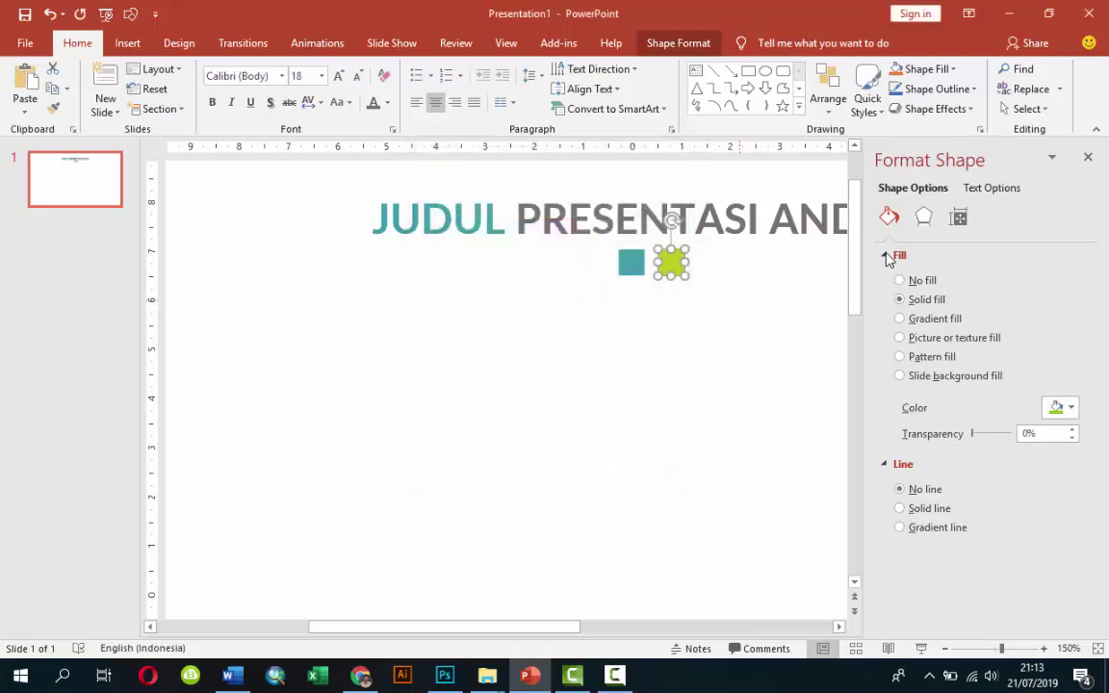
Add a third square copy filled with a slightly darkened bright teal
{"action": "key", "text": "ctrl+d"}
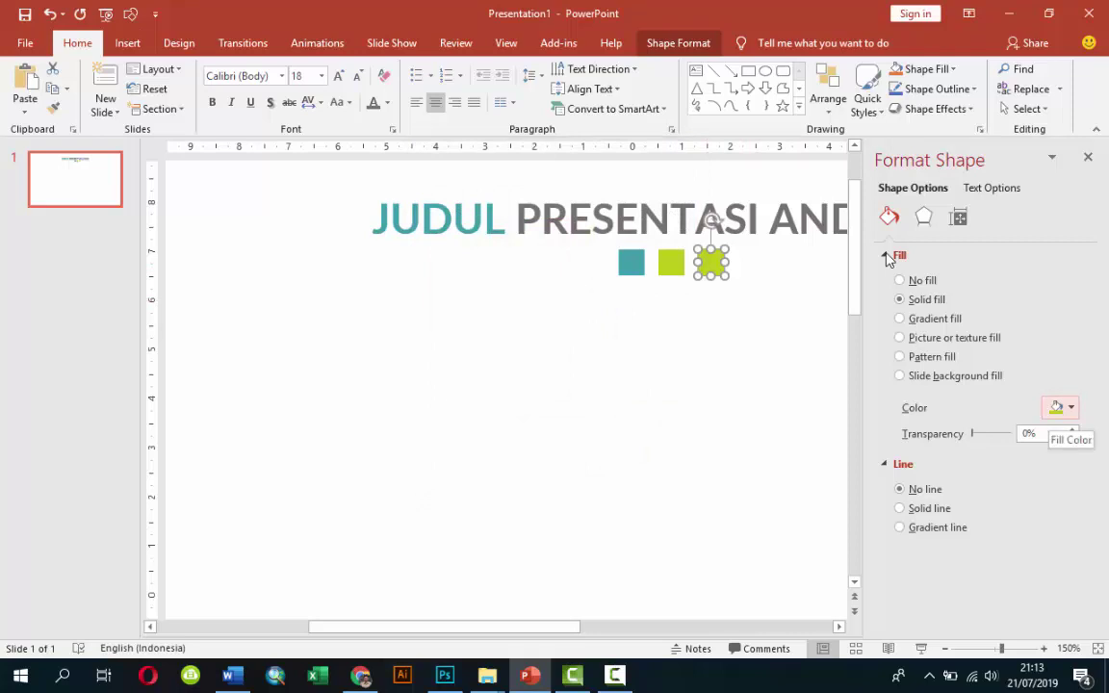
{"action": "left_click", "coordinate": [1058, 407]}
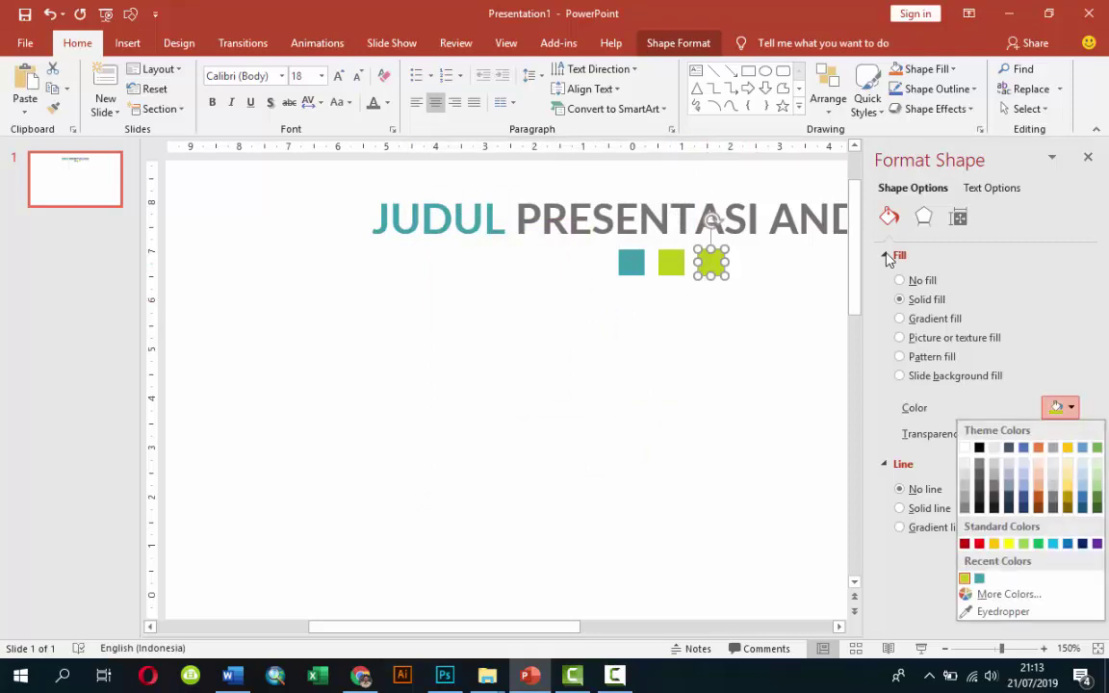
{"action": "key", "text": "m"}
{"action": "left_click", "coordinate": [498, 232]}
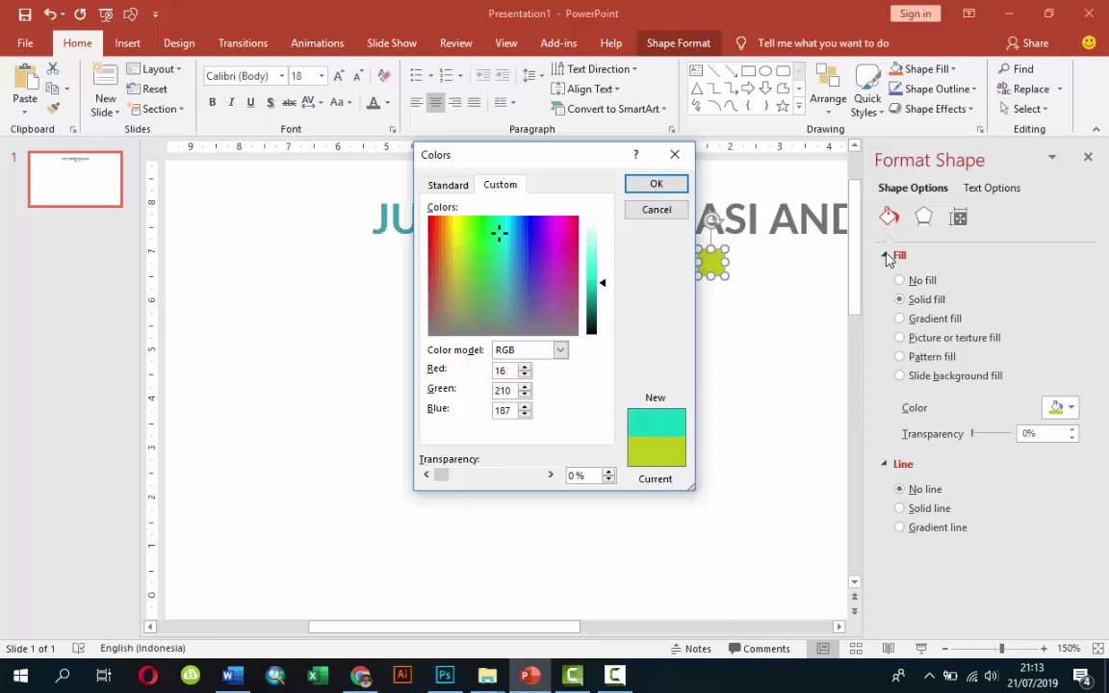
{"action": "left_click", "coordinate": [591, 287]}
{"action": "key", "text": "Return"}
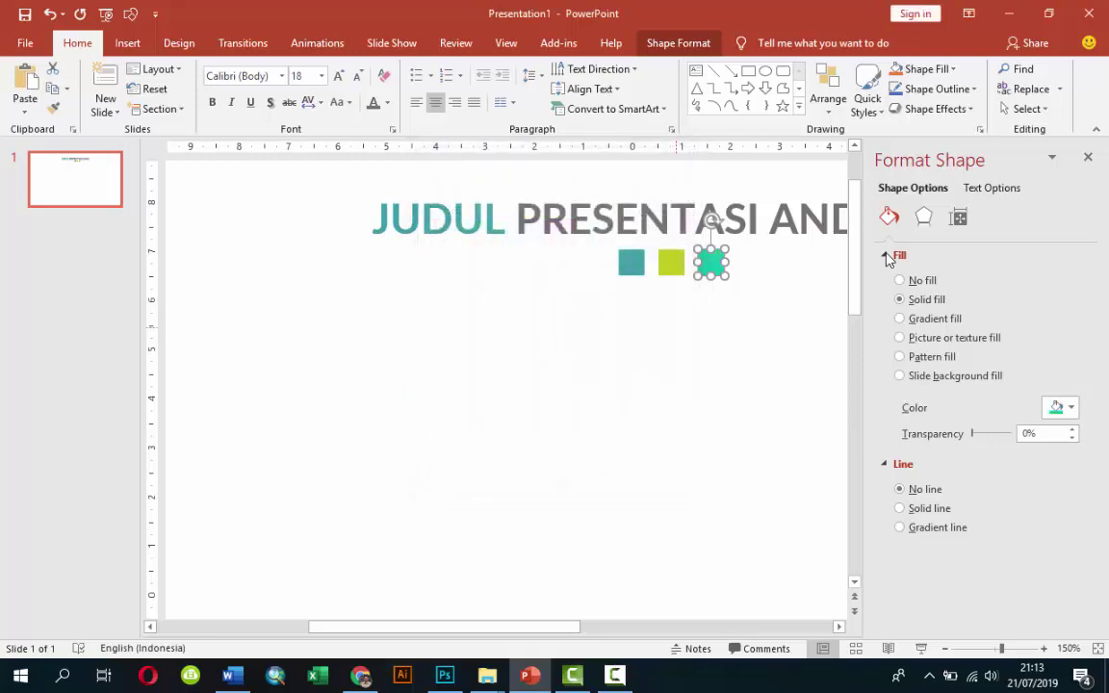
{"action": "key", "text": "Escape"}
Duplicate the yellow-green and teal squares to the left side of the row
{"action": "key", "text": "ctrl+z"}
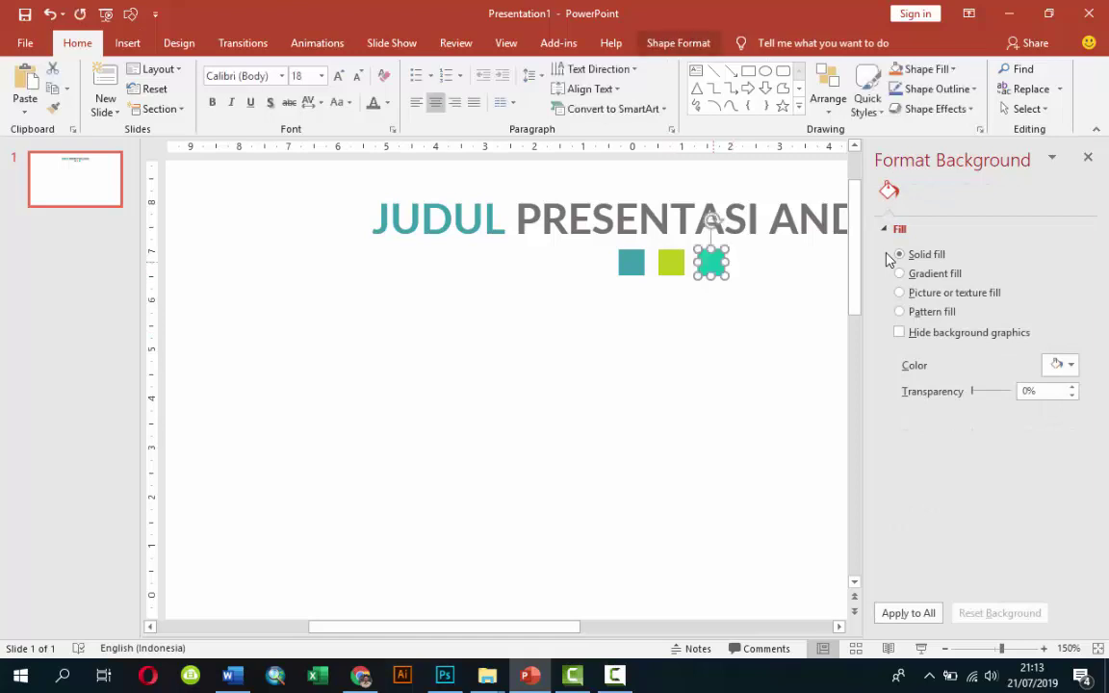
{"action": "key", "text": "ctrl+z"}
{"action": "key", "text": "ctrl+d"}
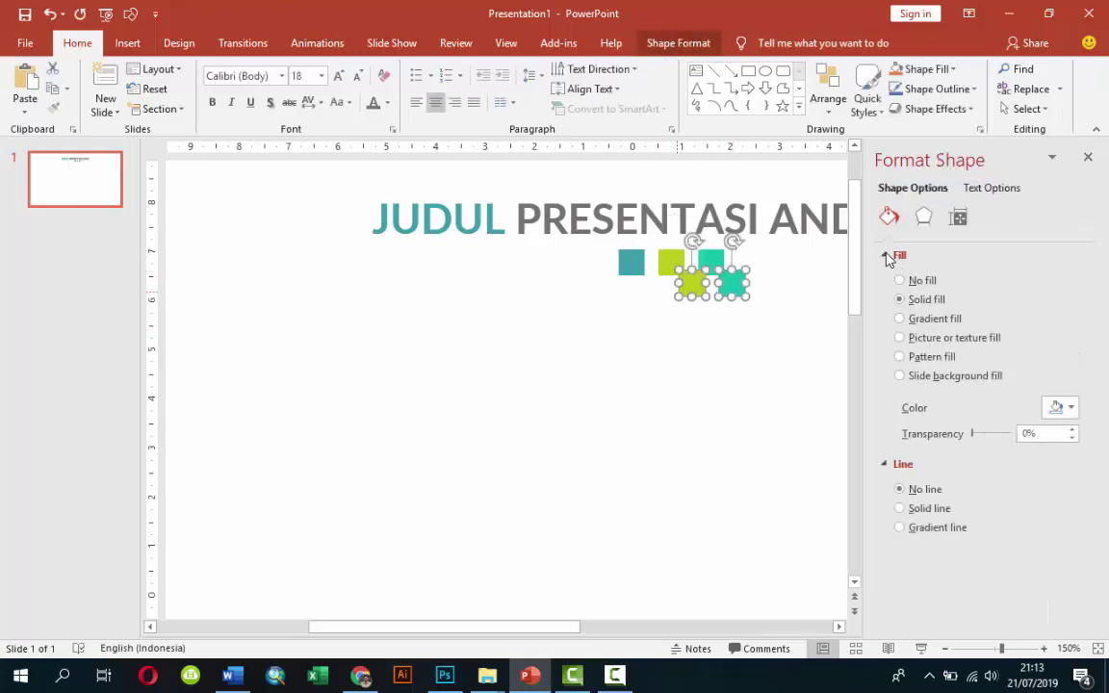
{"action": "key", "text": "Left"}
{"action": "key", "text": "Left"}
{"action": "key", "text": "Left"}
{"action": "key", "text": "Up"}
{"action": "key", "text": "Up"}
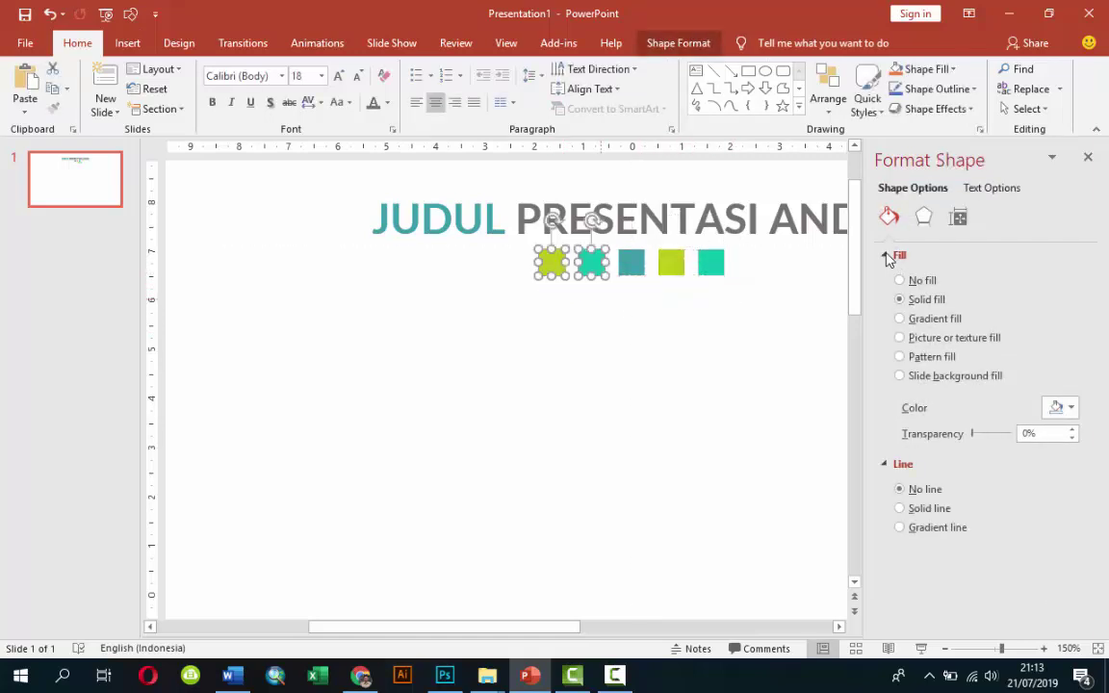
{"action": "key", "text": "Escape"}
Even out the spacing of the five squares and zoom out
{"action": "key", "text": "ctrl+z"}
{"action": "key", "text": "ctrl+z"}
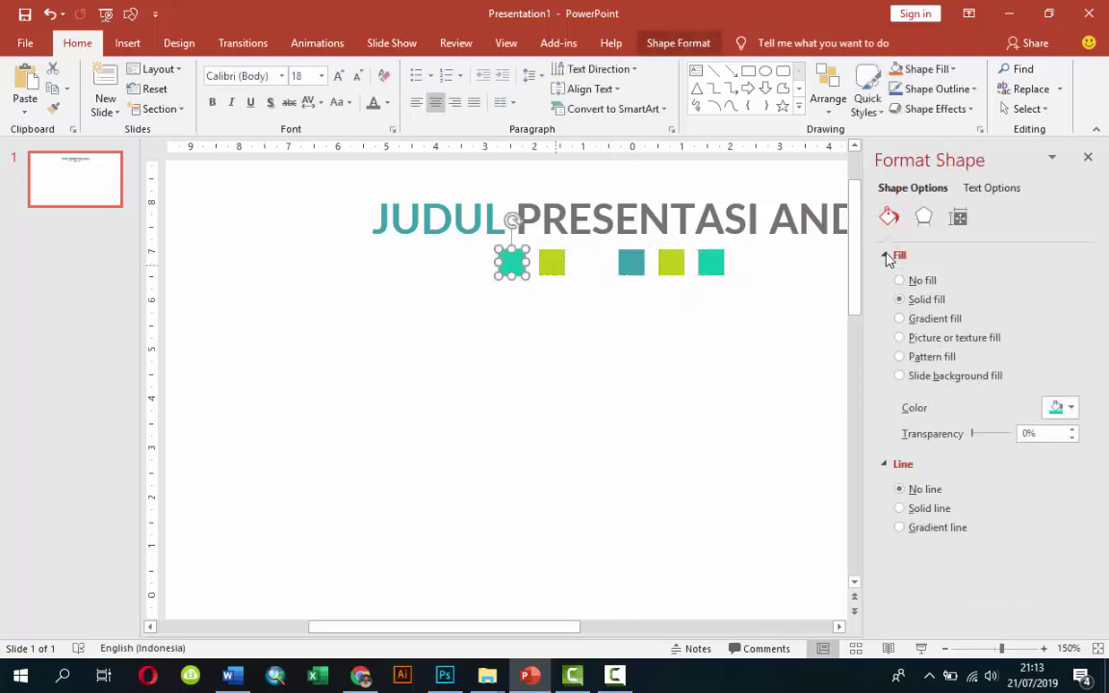
{"action": "key", "text": "Right"}
{"action": "key", "text": "Right"}
{"action": "key", "text": "Right"}
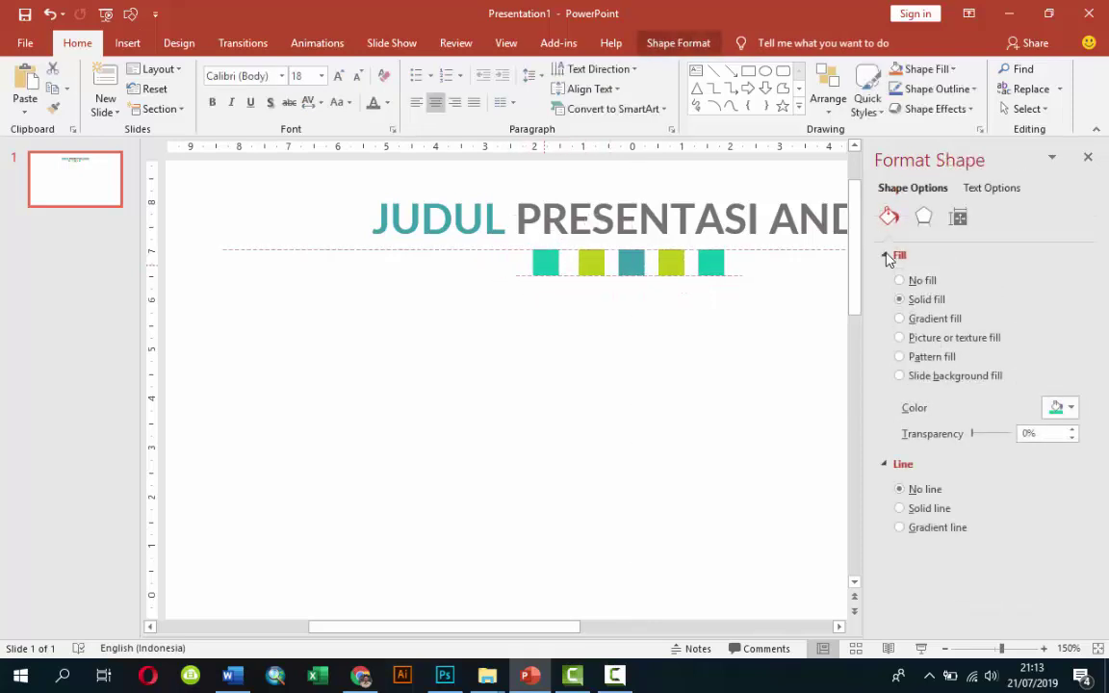
{"action": "key", "text": "Right"}
{"action": "key", "text": "Left"}
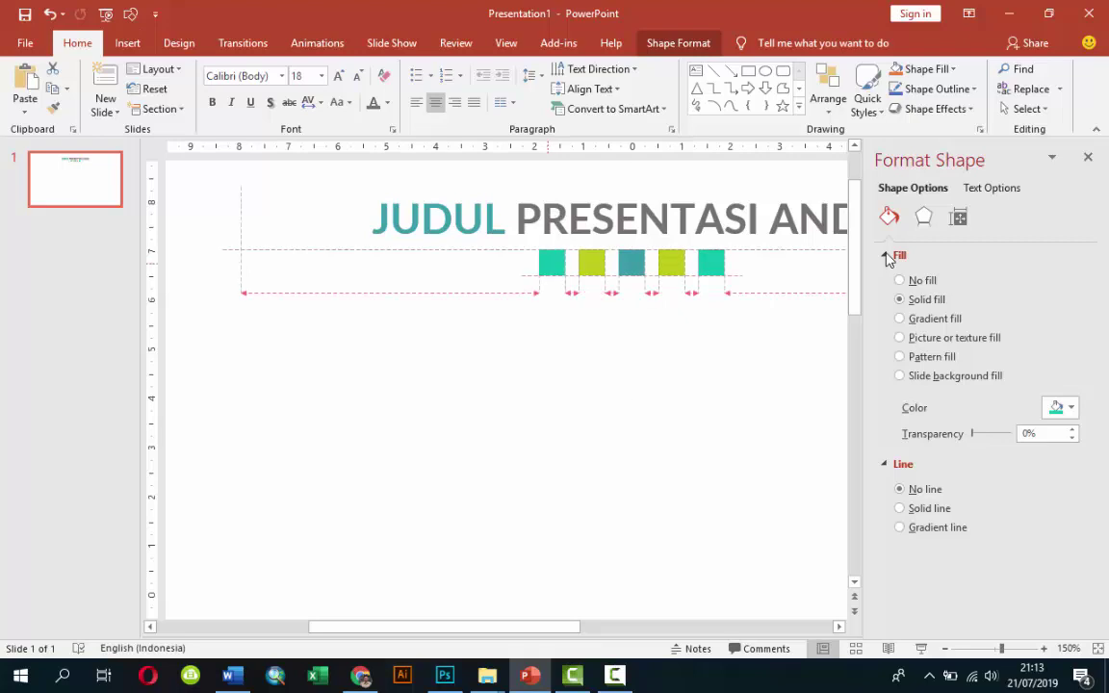
{"action": "key", "text": "Escape"}
{"action": "scroll", "coordinate": [887, 258], "scroll_direction": "down", "scroll_amount": 5}
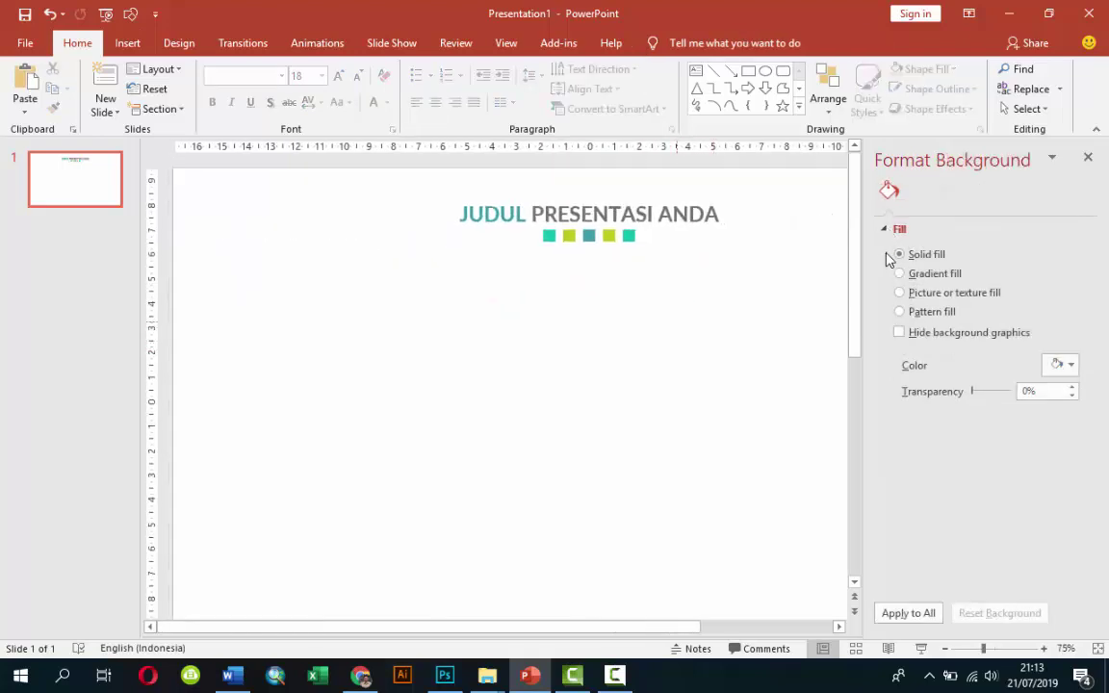
{"action": "scroll", "coordinate": [888, 258], "scroll_direction": "down", "scroll_amount": 1}
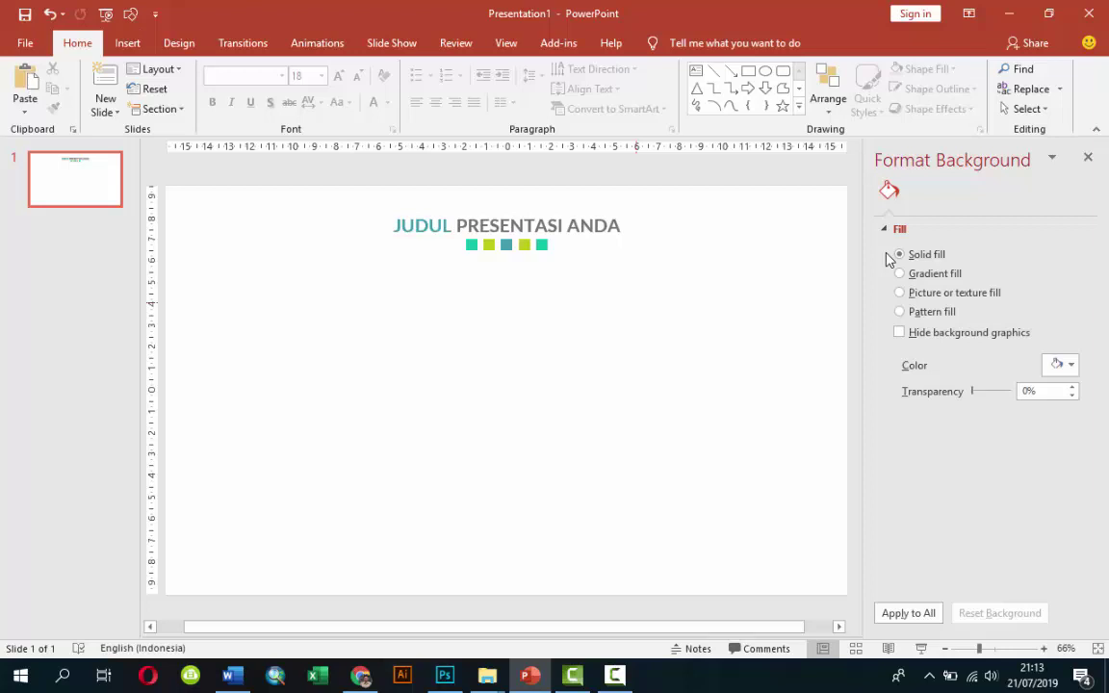
{"action": "scroll", "coordinate": [887, 258], "scroll_direction": "down", "scroll_amount": 1}
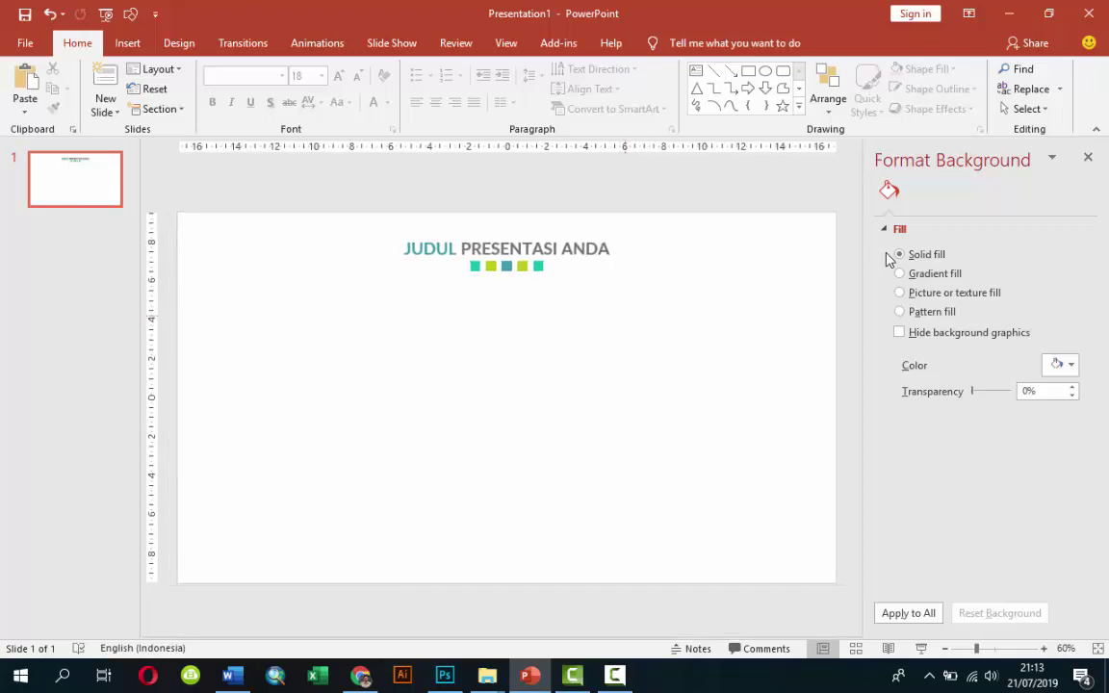
Draw a large blue donut ring from Basic Shapes below the row of squares
{"action": "key", "text": "alt+n"}
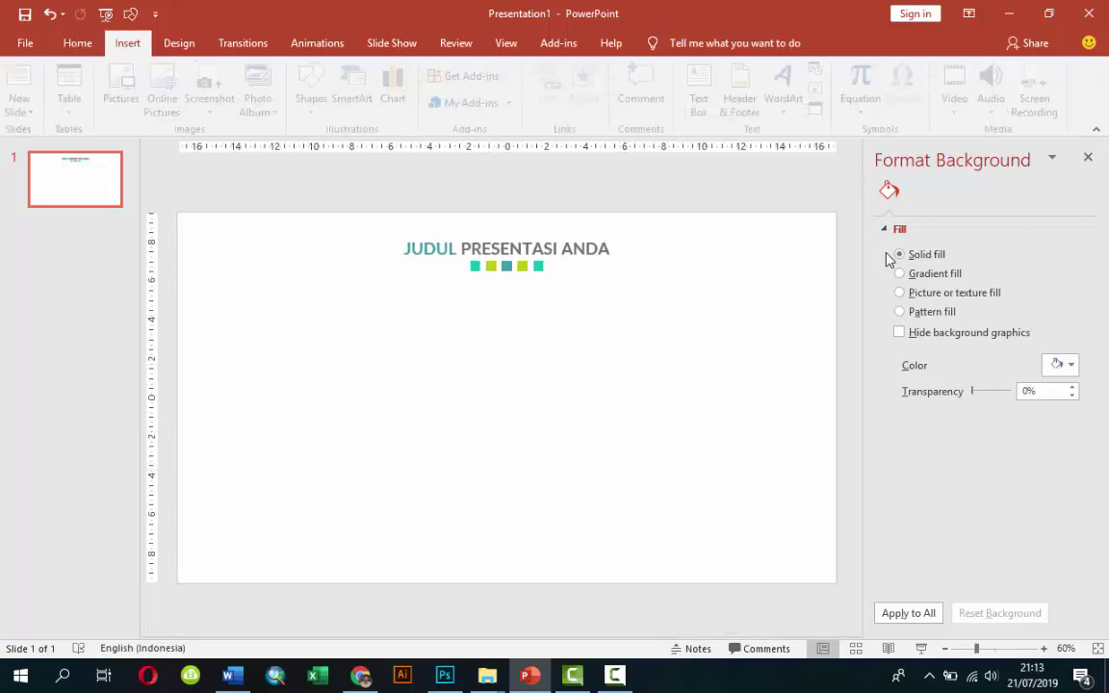
{"action": "key", "text": "s"}
{"action": "key", "text": "h"}
{"action": "key", "text": "Left"}
{"action": "key", "text": "Left"}
{"action": "key", "text": "Left"}
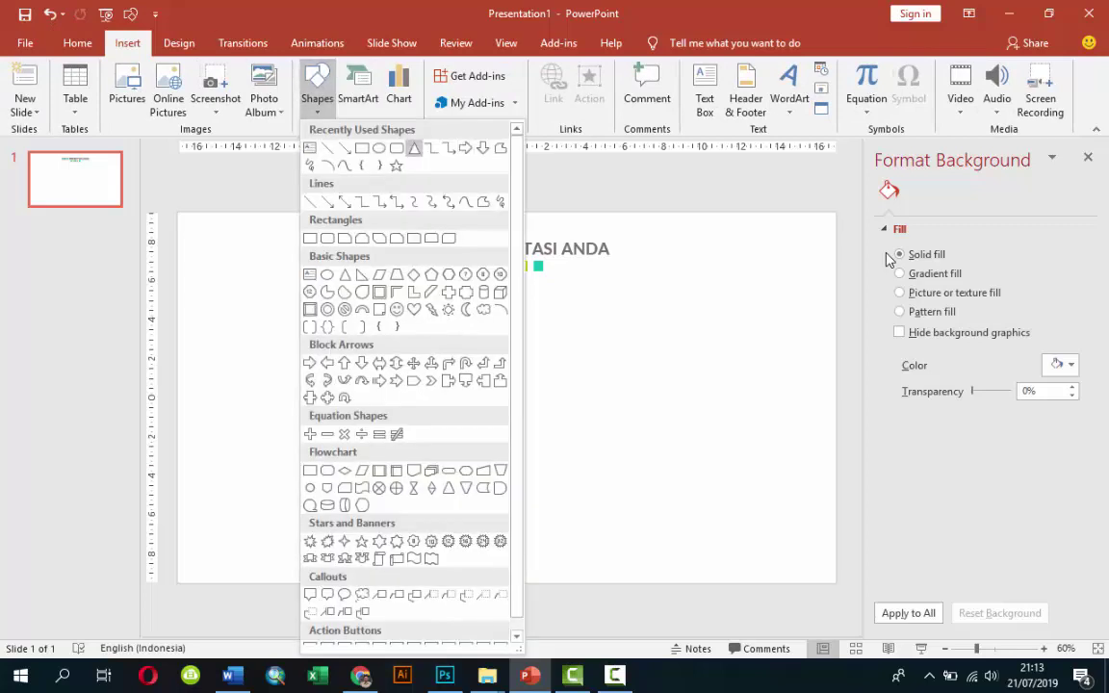
{"action": "key", "text": "Left"}
{"action": "key", "text": "Left"}
{"action": "key", "text": "Down"}
{"action": "key", "text": "Down"}
{"action": "key", "text": "Down"}
{"action": "key", "text": "Return"}
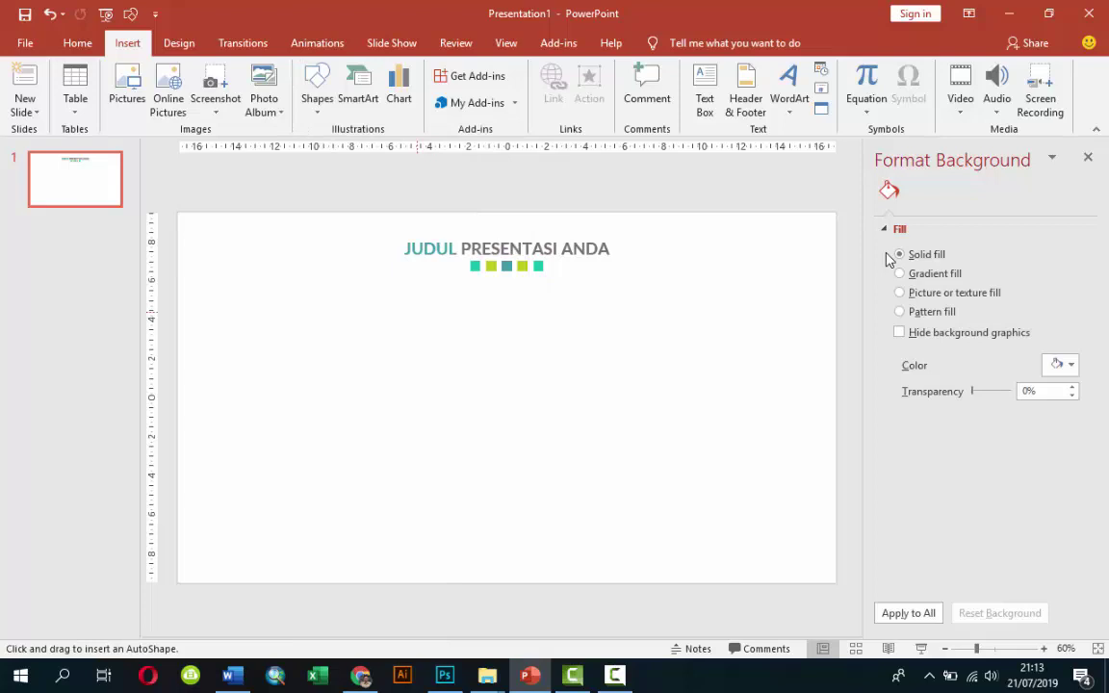
{"action": "left_click_drag", "start_coordinate": [415, 311], "coordinate": [631, 528]}
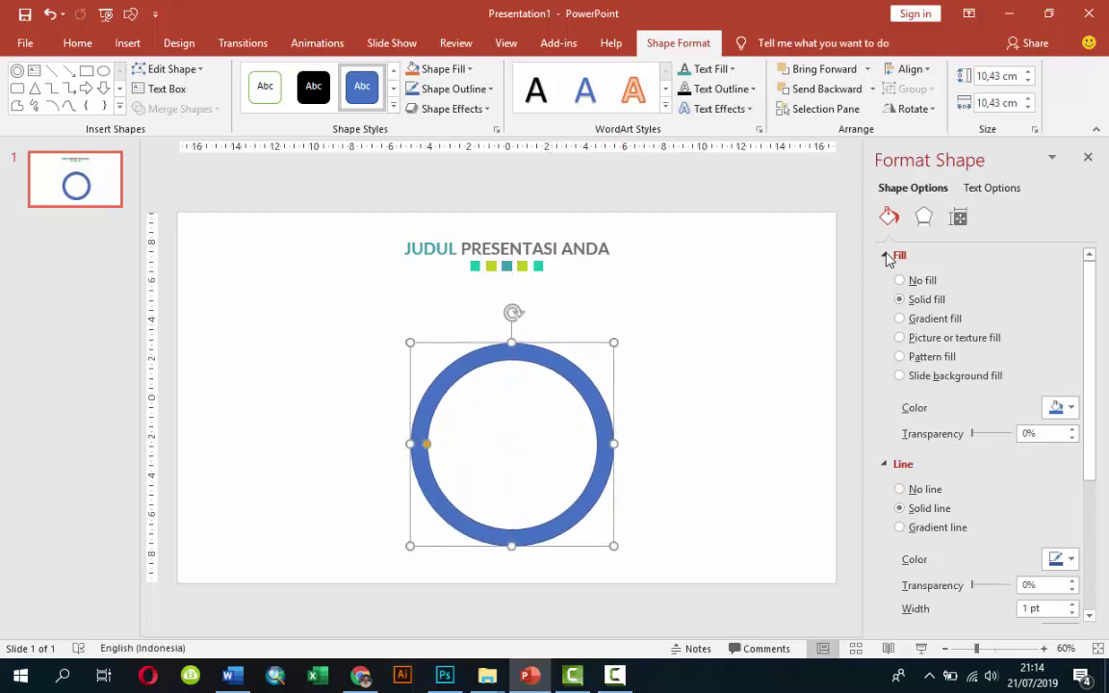
Fill the large donut ring white
{"action": "left_click", "coordinate": [1060, 559]}
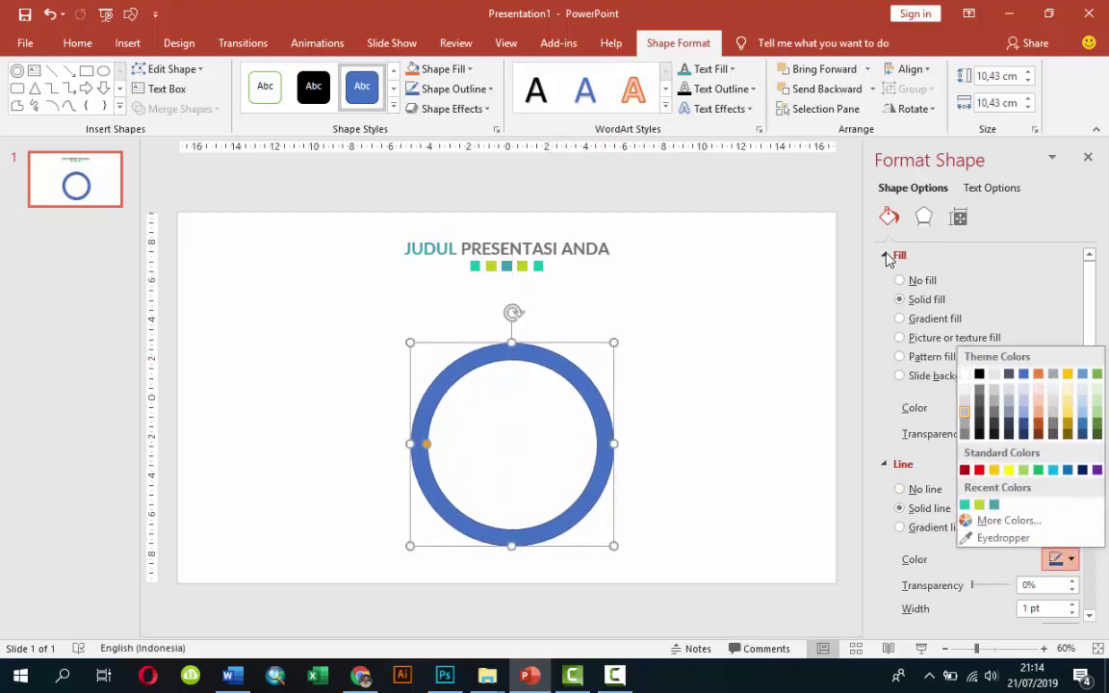
{"action": "left_click", "coordinate": [1060, 407]}
{"action": "left_click", "coordinate": [1059, 407]}
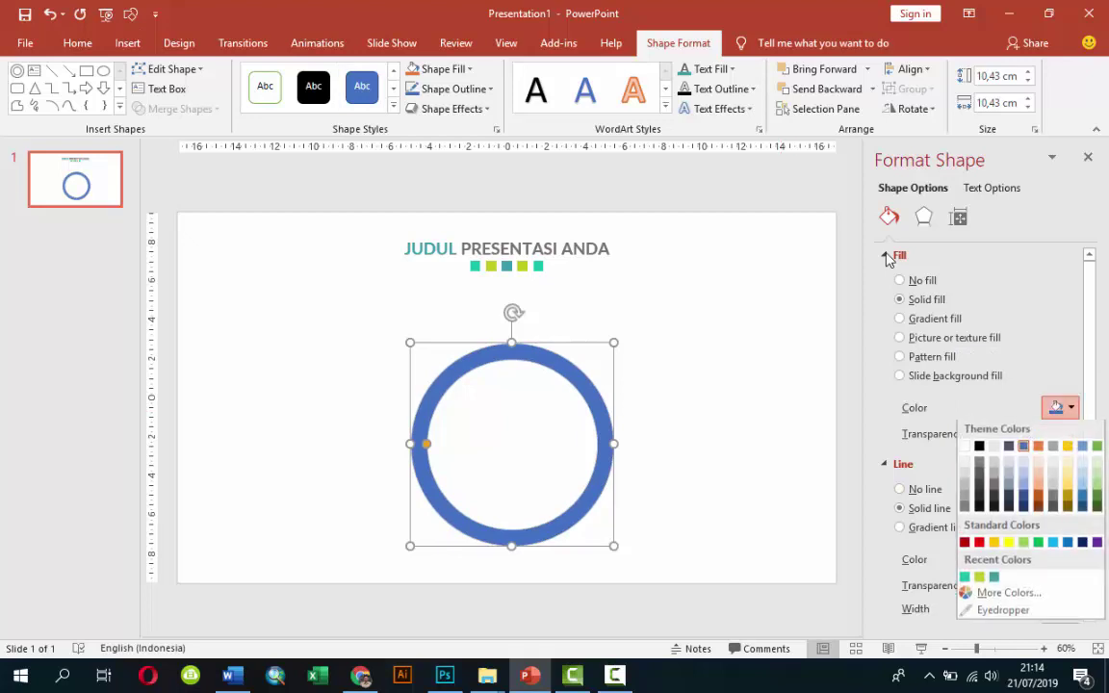
{"action": "left_click", "coordinate": [964, 446]}
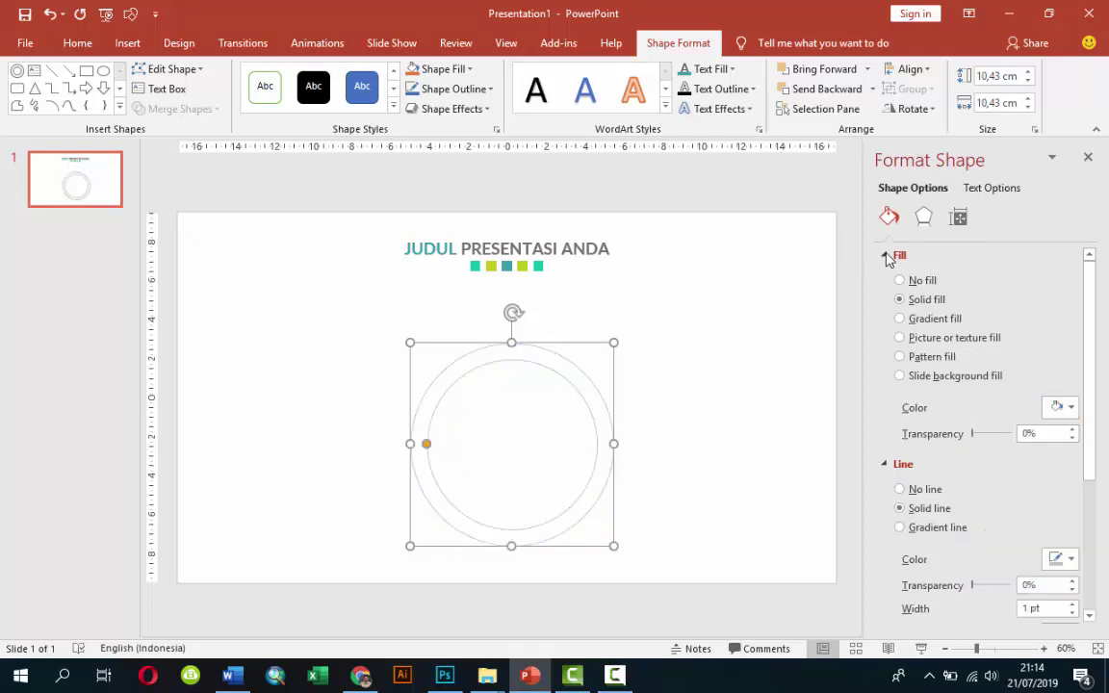
Apply the Offset: Bottom Right outer shadow preset to the ring and deselect it
{"action": "left_click", "coordinate": [922, 216]}
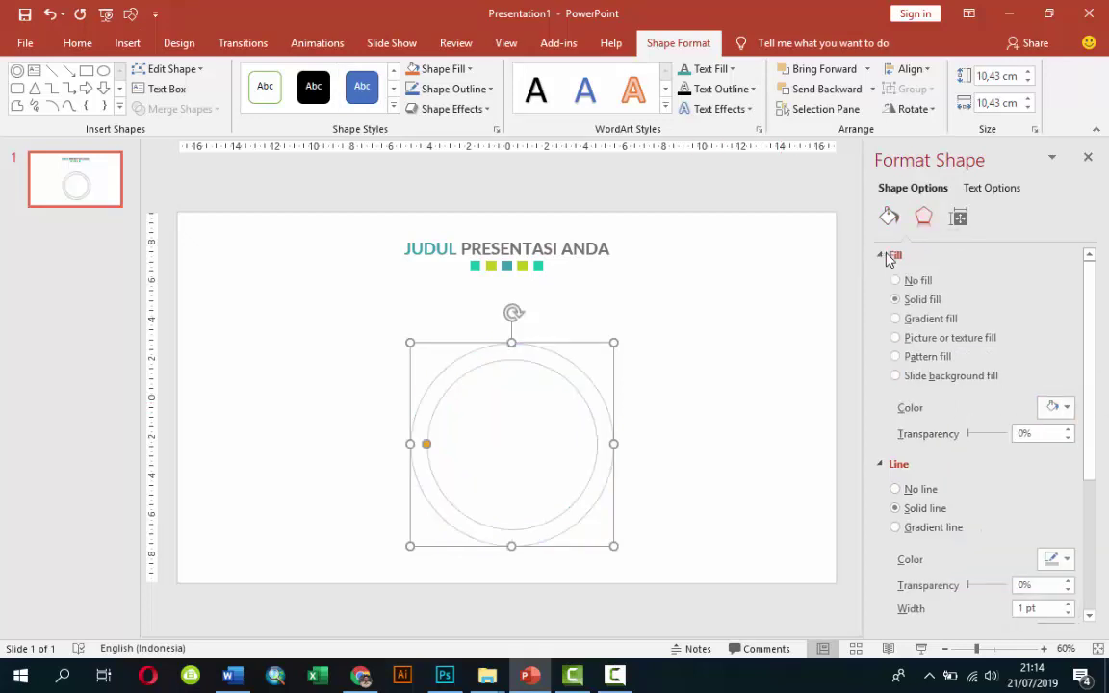
{"action": "left_click", "coordinate": [888, 258]}
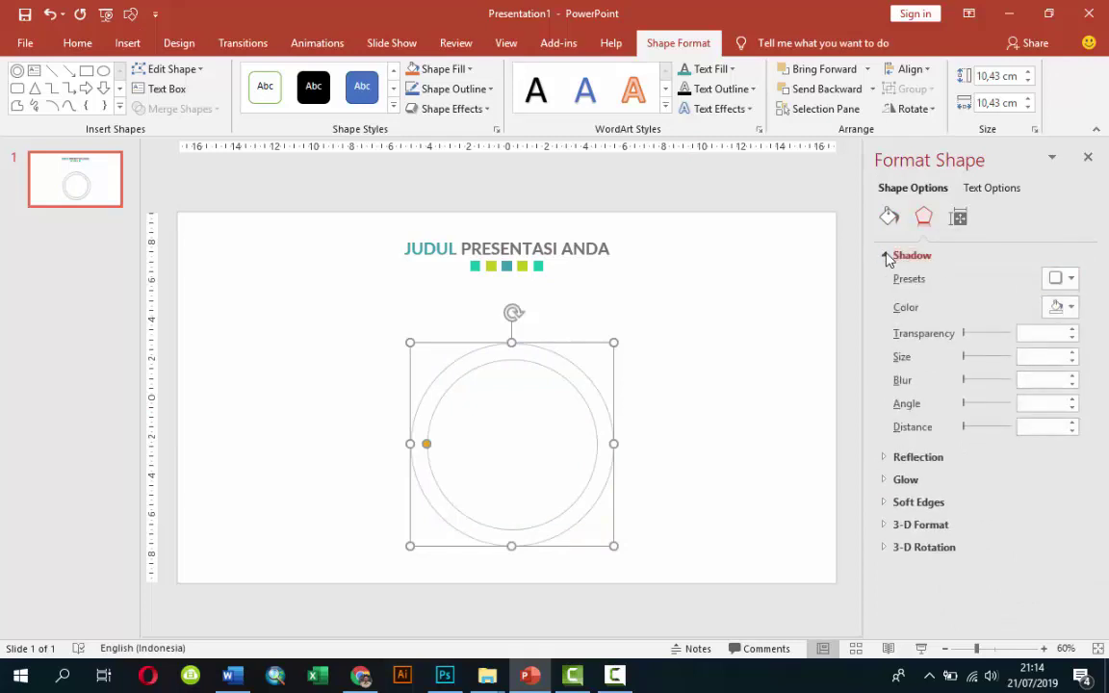
{"action": "left_click", "coordinate": [1060, 278]}
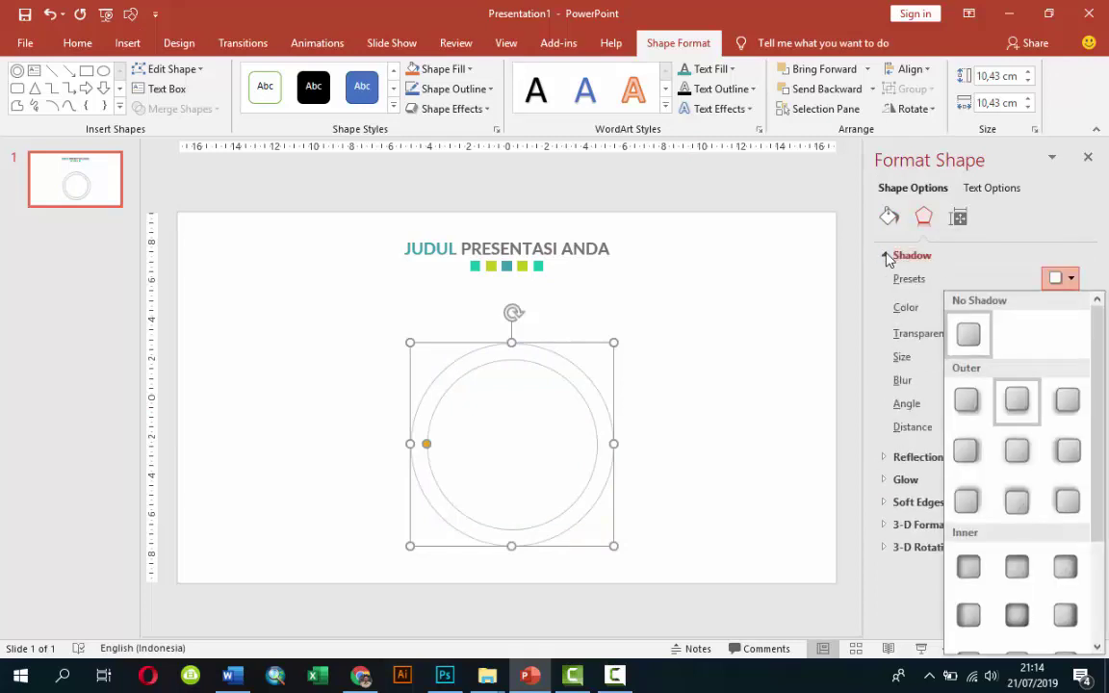
{"action": "left_click", "coordinate": [967, 399]}
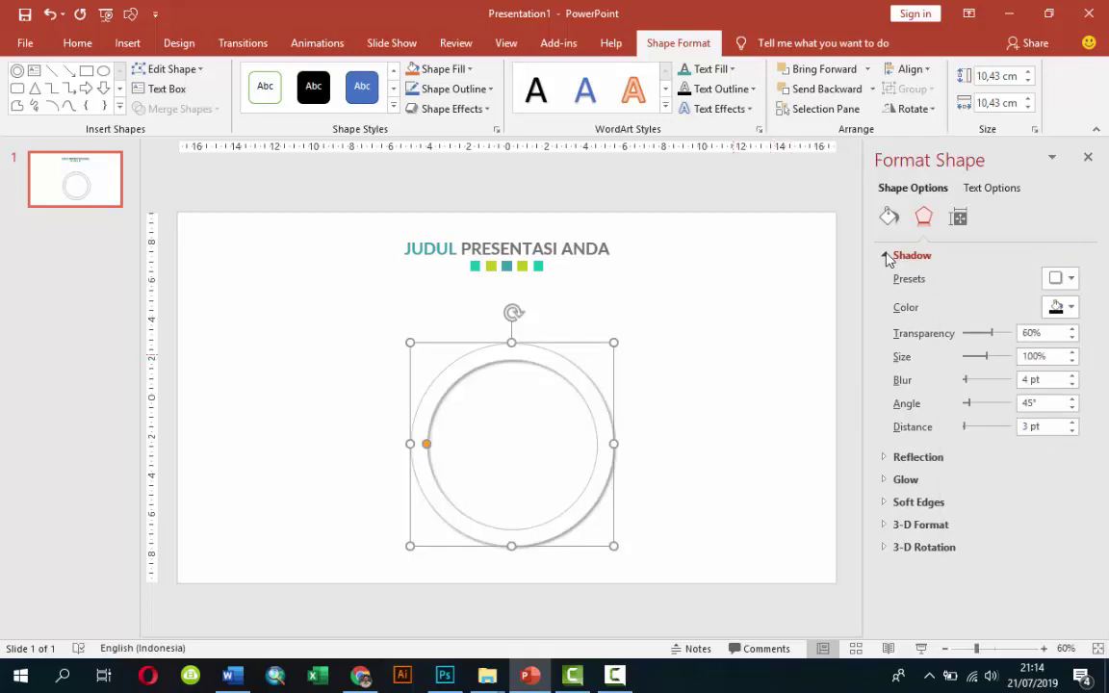
{"action": "key", "text": "Escape"}
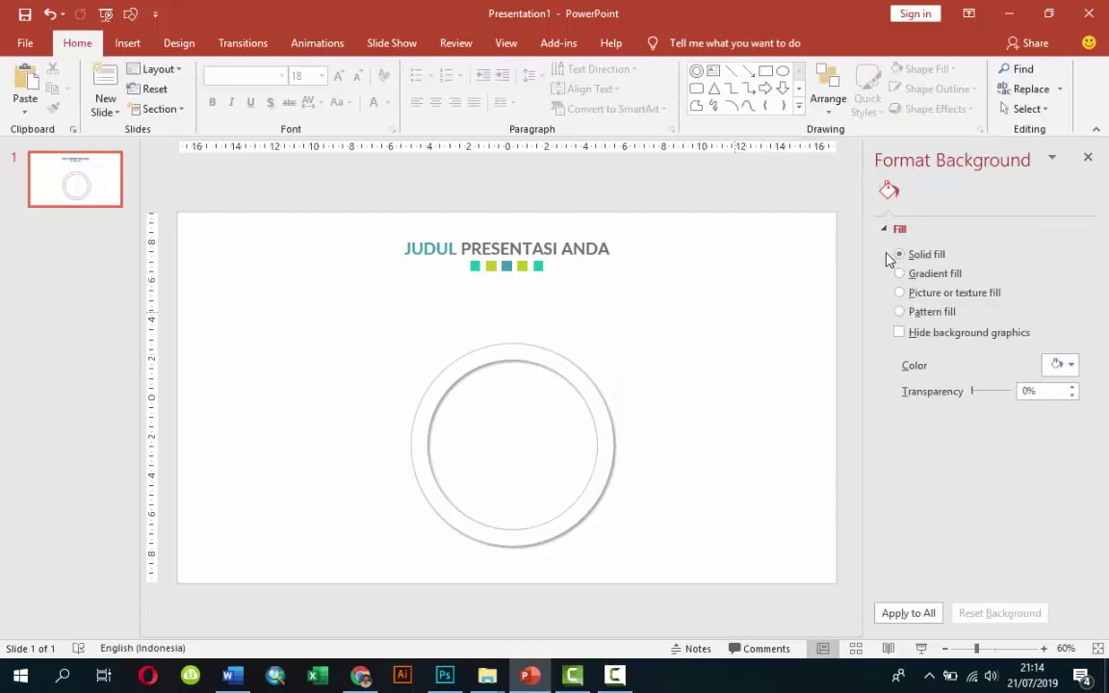
Draw a 5.34 cm donut overlapping the large ring's upper-left edge, nudged slightly left
{"action": "key", "text": "alt"}
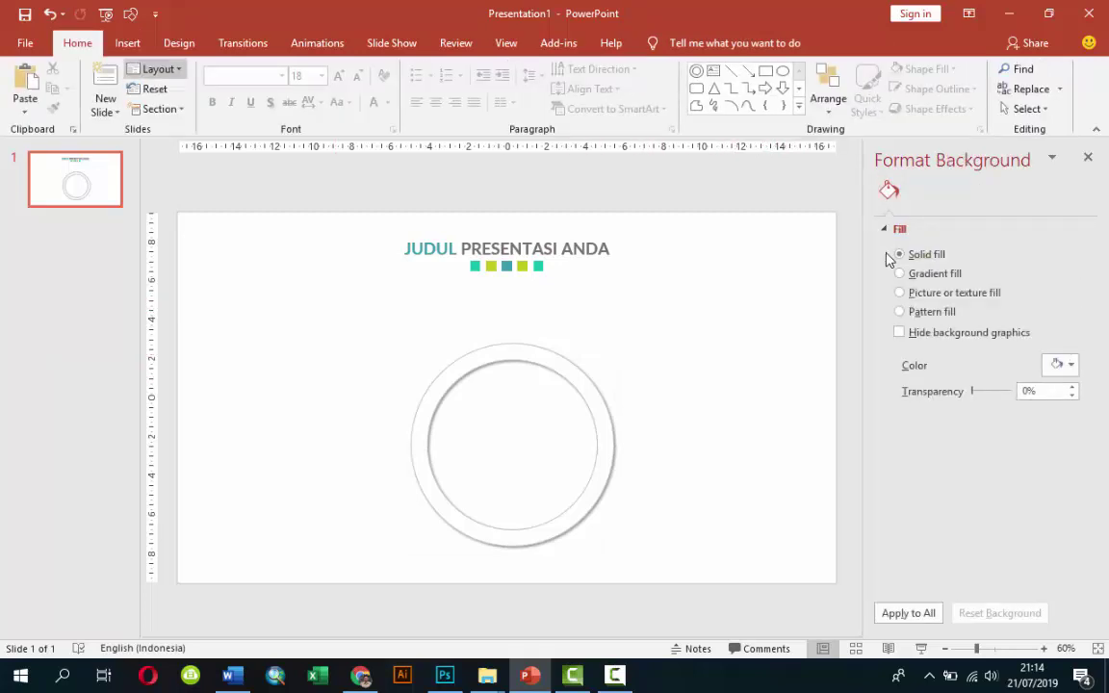
{"action": "key", "text": "n"}
{"action": "key", "text": "s"}
{"action": "key", "text": "h"}
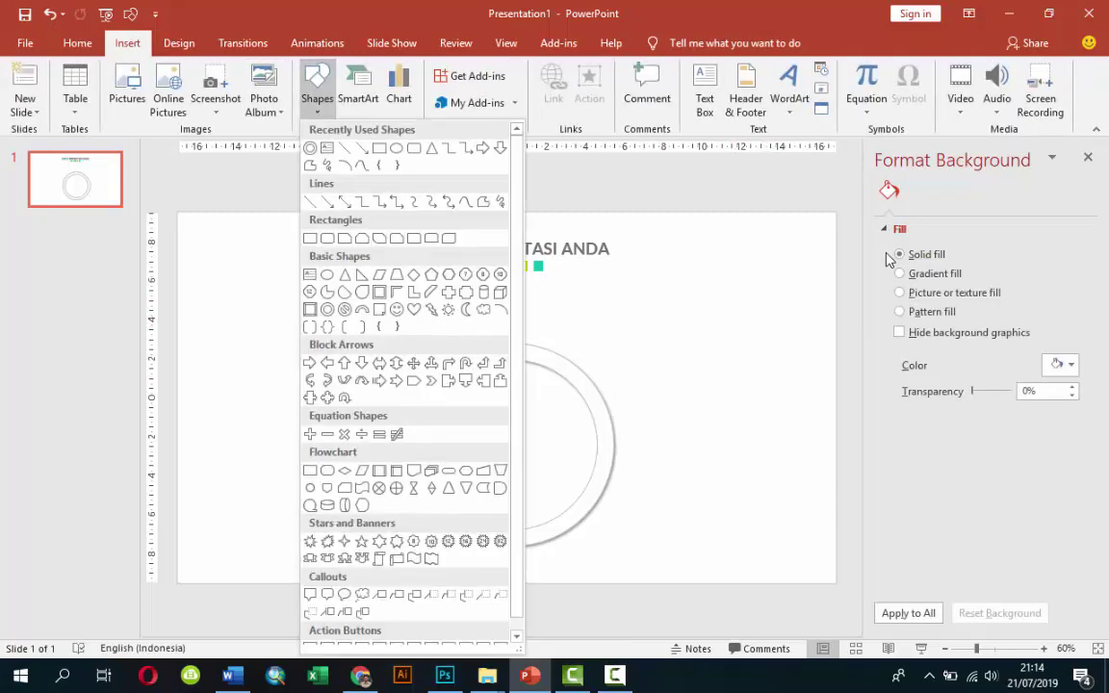
{"action": "key", "text": "Return"}
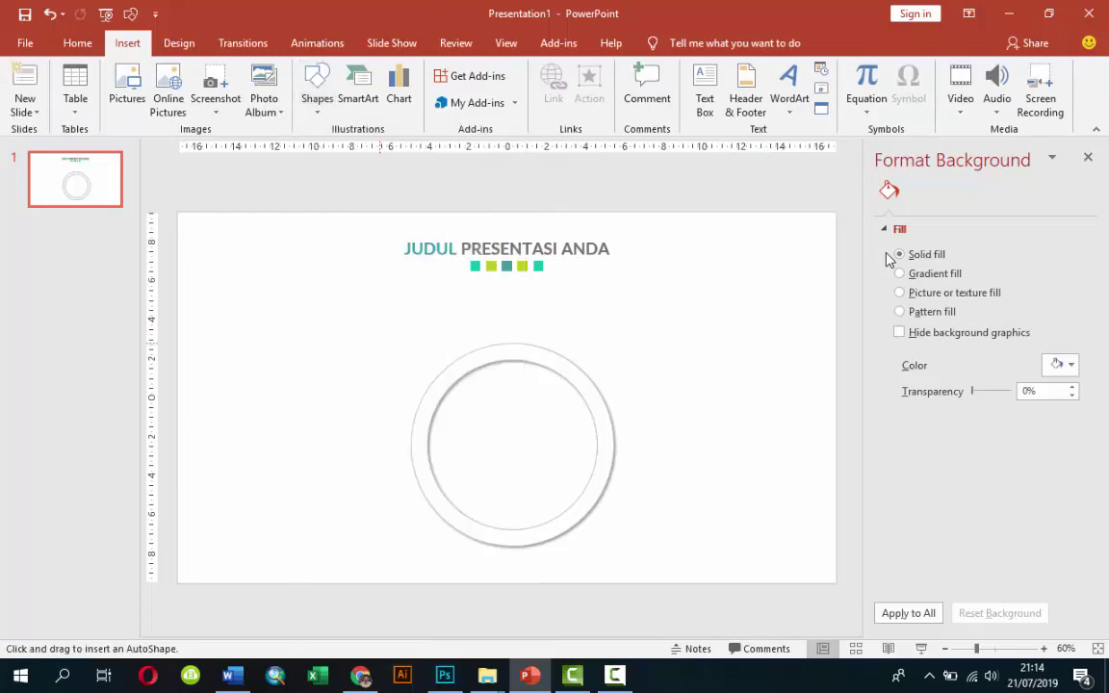
{"action": "left_click_drag", "start_coordinate": [366, 343], "coordinate": [486, 463]}
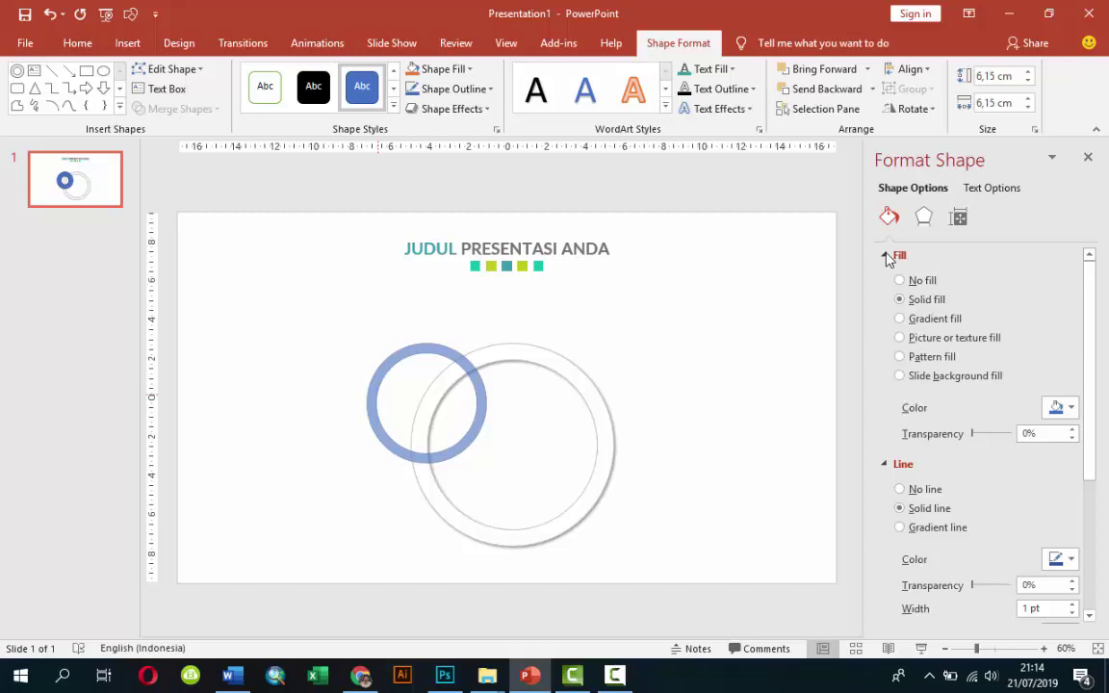
{"action": "left_click_drag", "start_coordinate": [390, 351], "coordinate": [373, 351]}
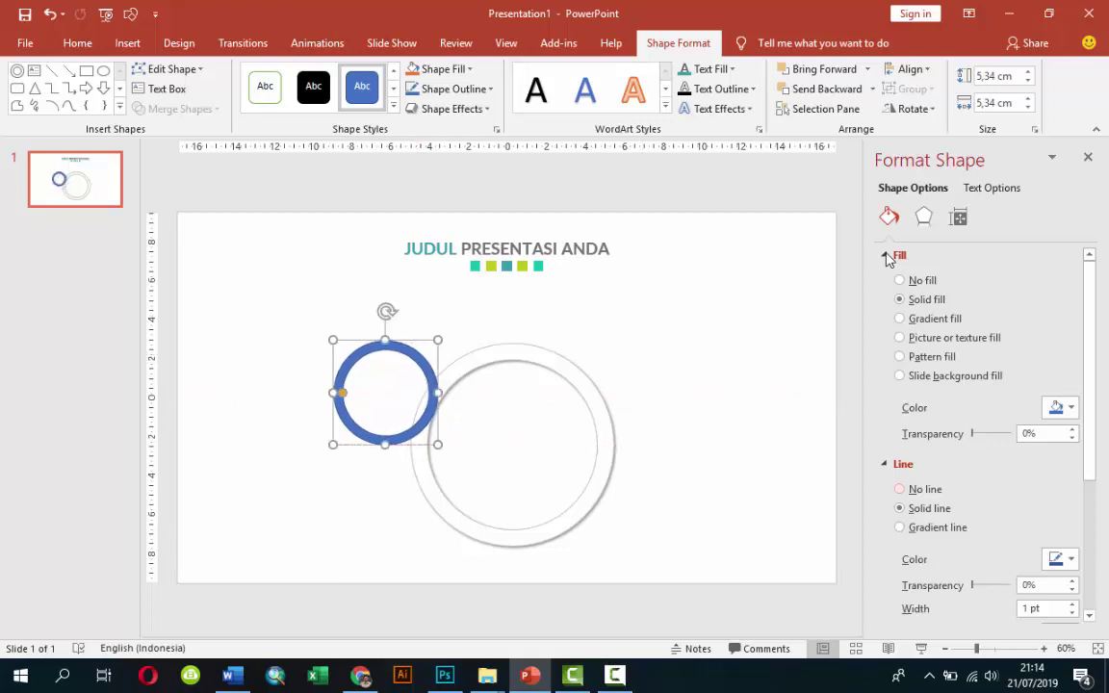
Make the small ring yellow-green with no outline and send it to back
{"action": "left_click", "coordinate": [899, 489]}
{"action": "left_click", "coordinate": [1059, 407]}
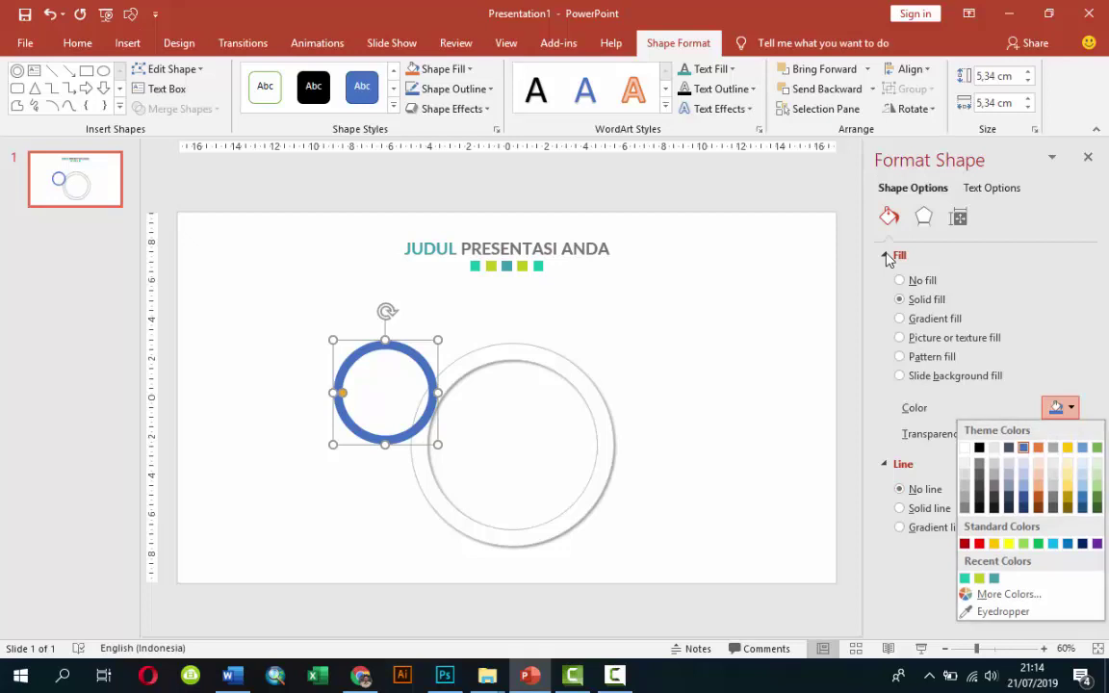
{"action": "left_click", "coordinate": [978, 578]}
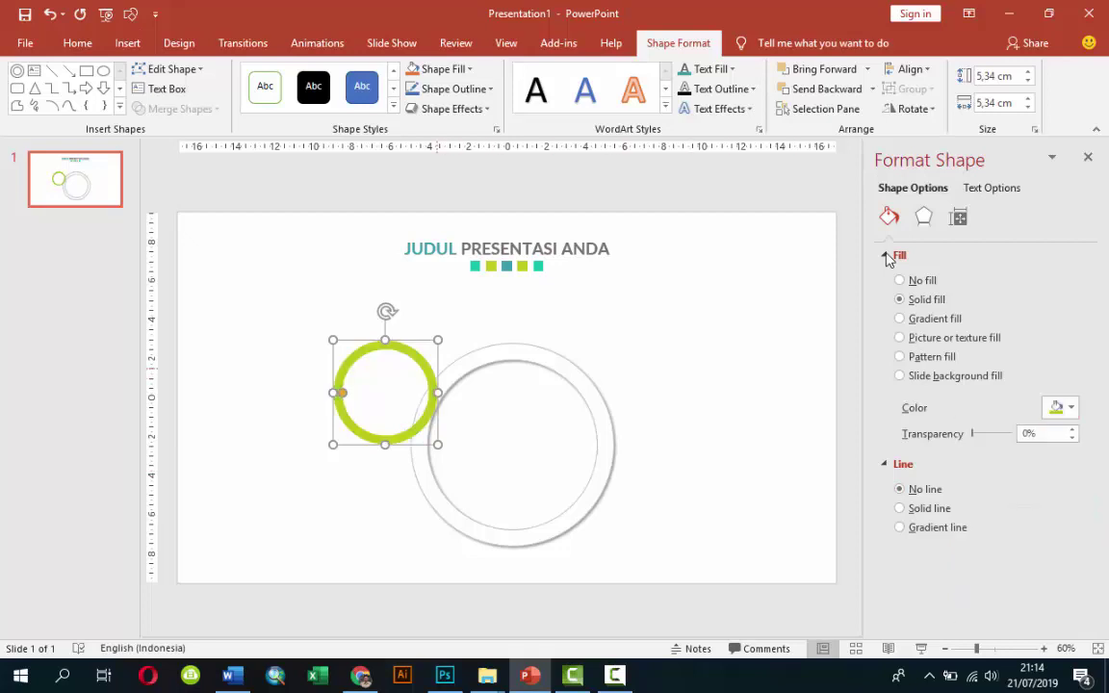
{"action": "right_click", "coordinate": [394, 347]}
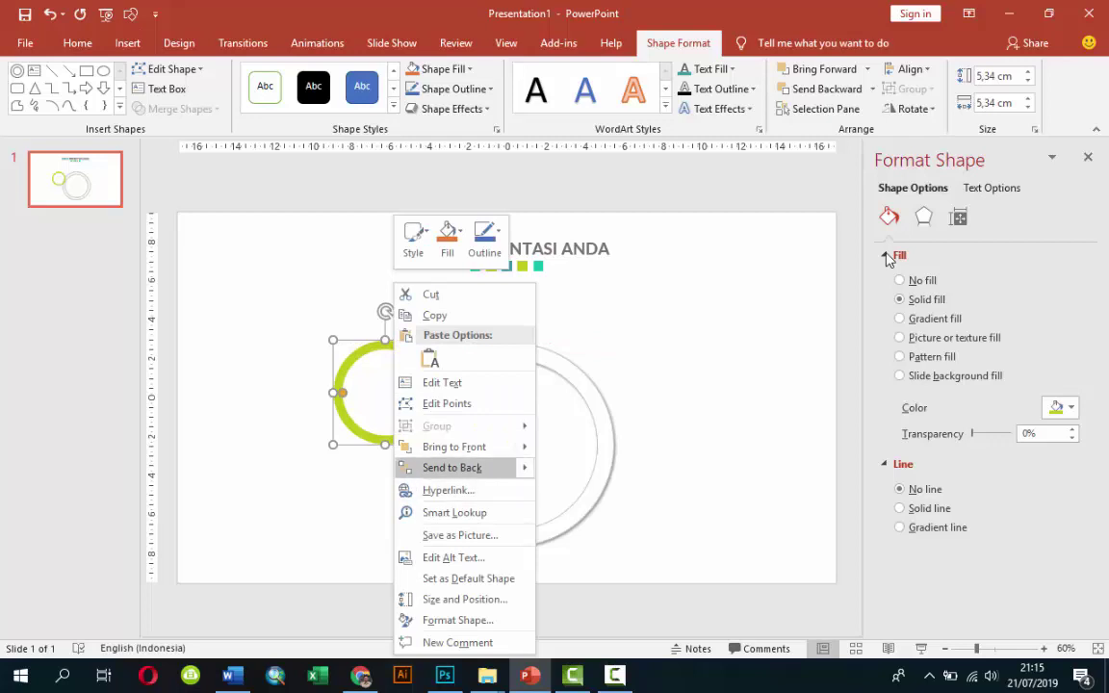
{"action": "left_click", "coordinate": [451, 467]}
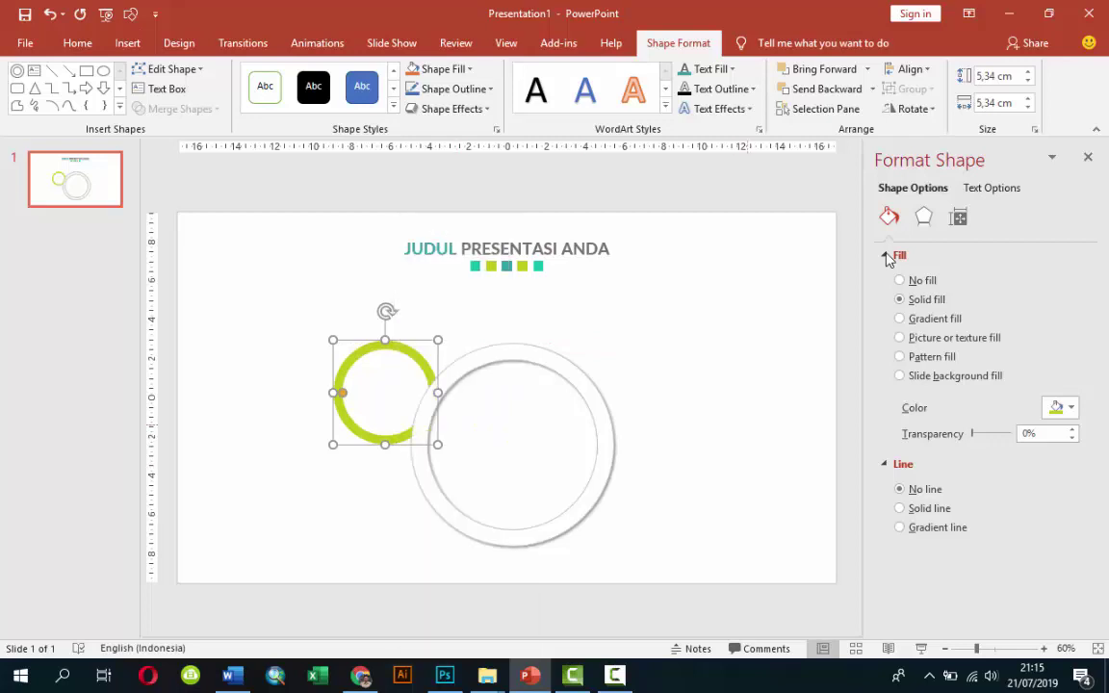
Duplicate the green ring above the large ring and centre both rings horizontally
{"action": "key", "text": "ctrl+d"}
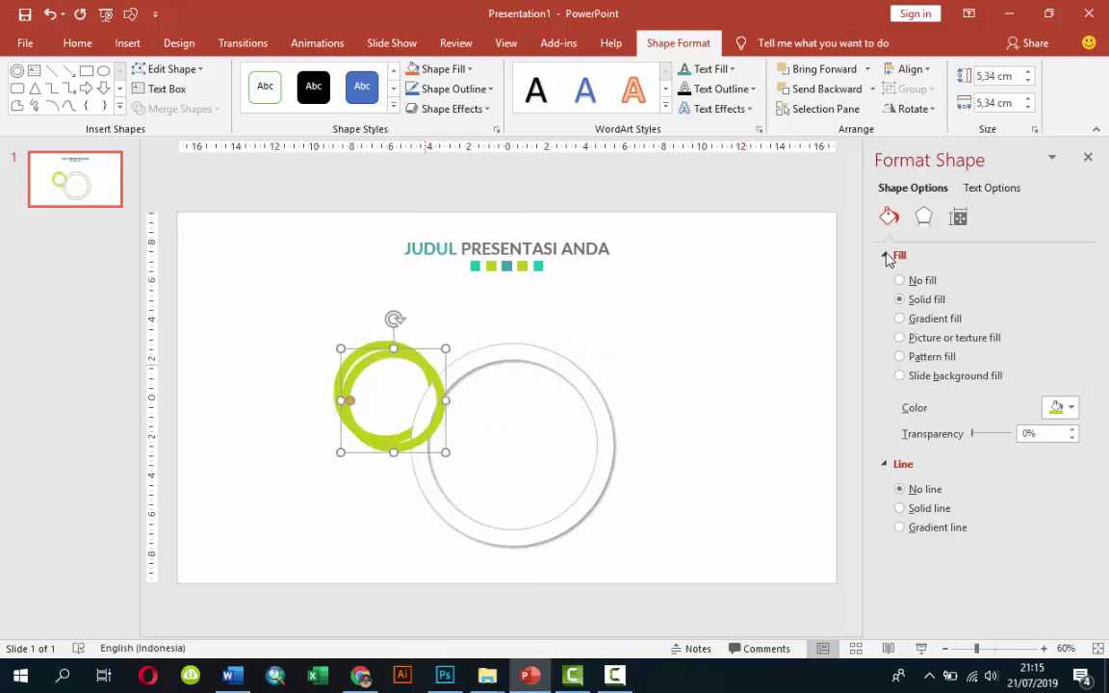
{"action": "mouse_move", "coordinate": [342, 399]}
{"action": "left_mouse_down"}
{"action": "mouse_move", "coordinate": [412, 385]}
{"action": "mouse_move", "coordinate": [451, 333]}
{"action": "left_mouse_up"}
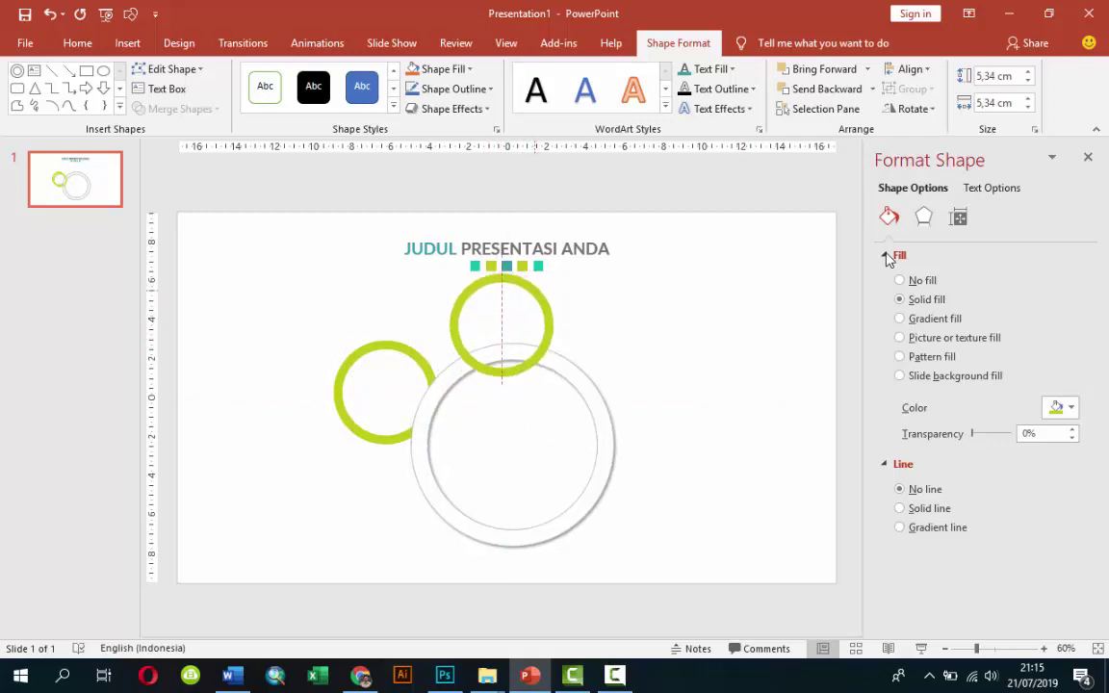
{"action": "key", "text": "Down"}
{"action": "key", "text": "Down"}
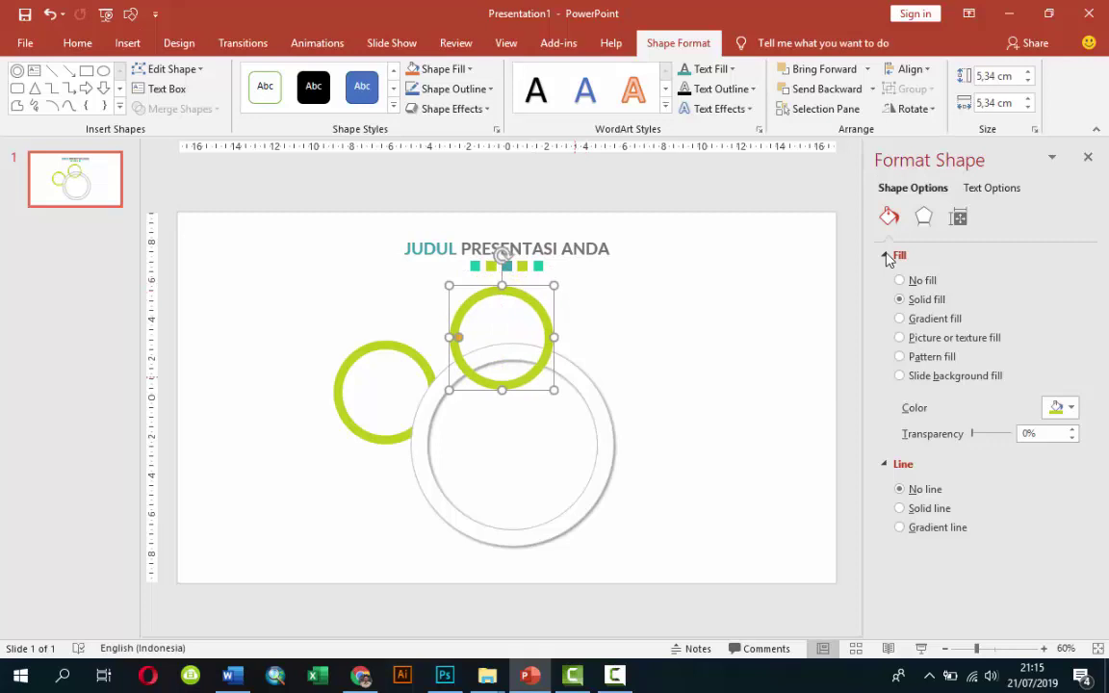
{"action": "key", "text": "Tab"}
{"action": "key", "text": "Down"}
{"action": "key", "text": "Down"}
{"action": "key", "text": "Down"}
{"action": "key", "text": "Down"}
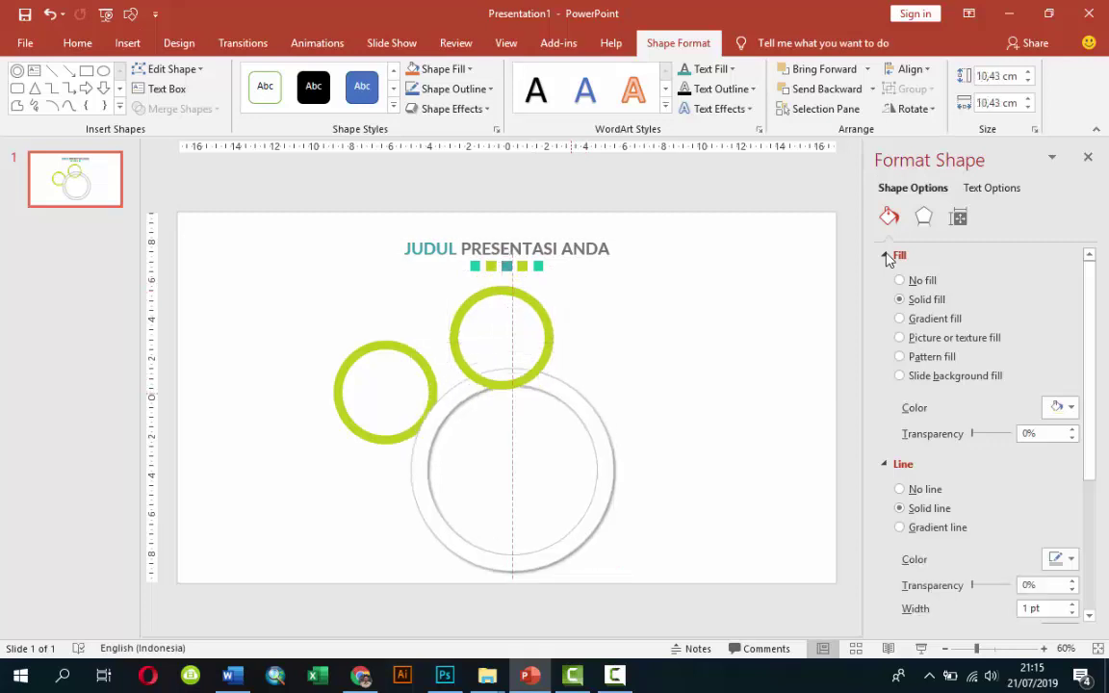
{"action": "key", "text": "Left"}
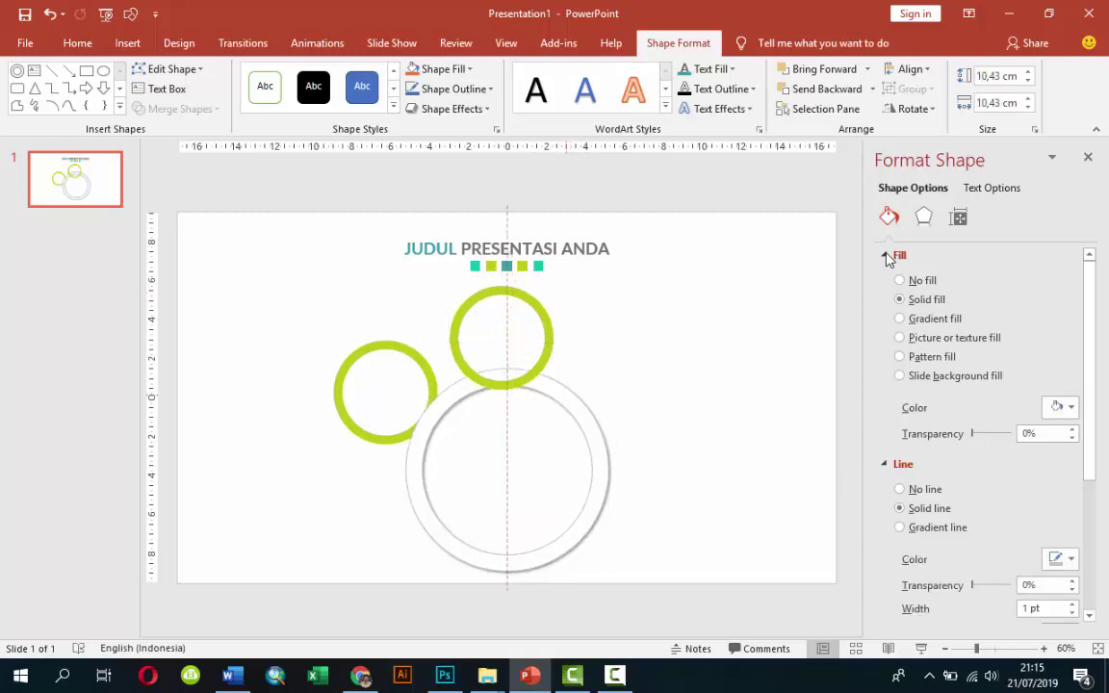
{"action": "key", "text": "Tab"}
{"action": "key", "text": "Up"}
{"action": "key", "text": "Up"}
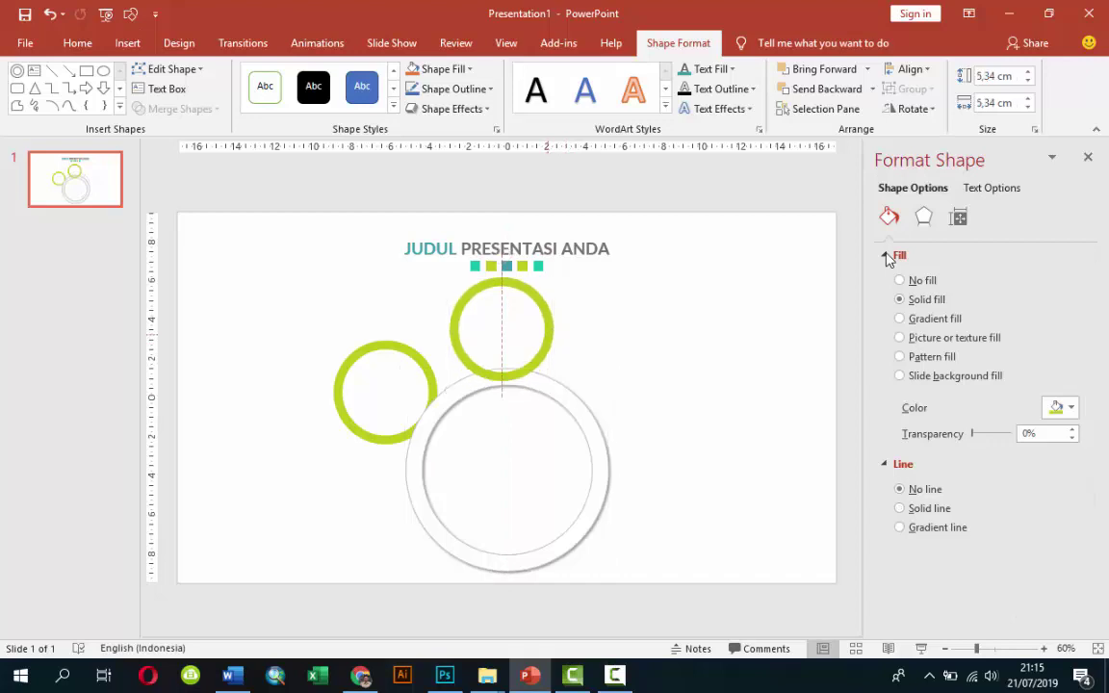
{"action": "key", "text": "Right"}
{"action": "key", "text": "Right"}
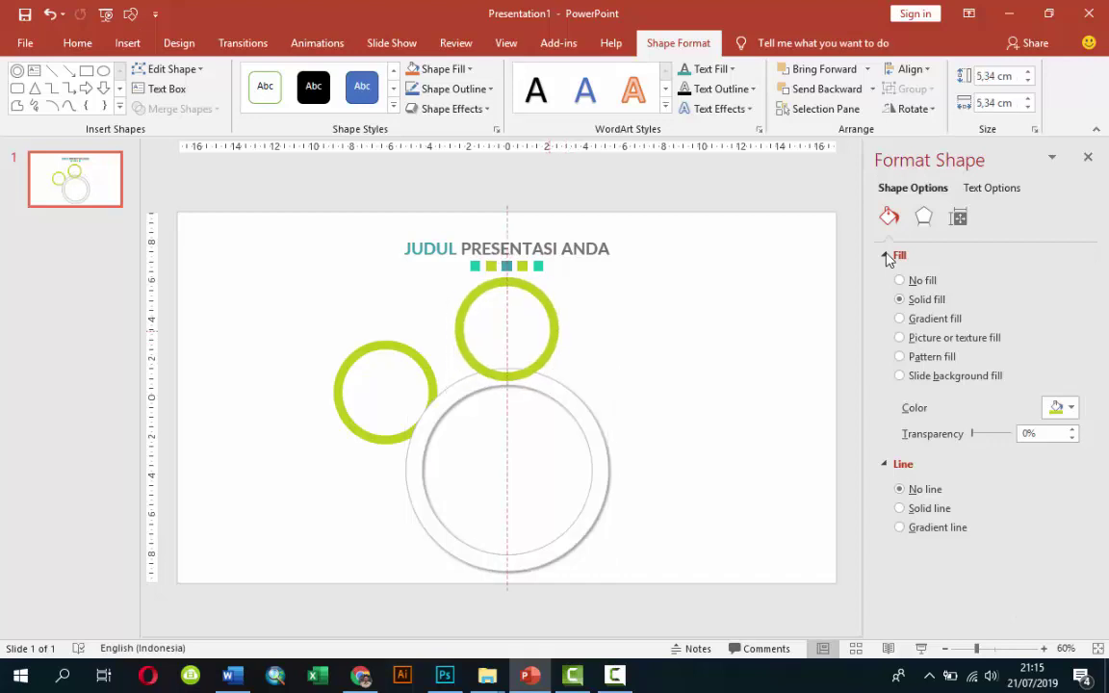
{"action": "key", "text": "shift+F10"}
{"action": "key", "text": "Down"}
Send the upper ring behind the large ring and fill it teal
{"action": "key", "text": "Return"}
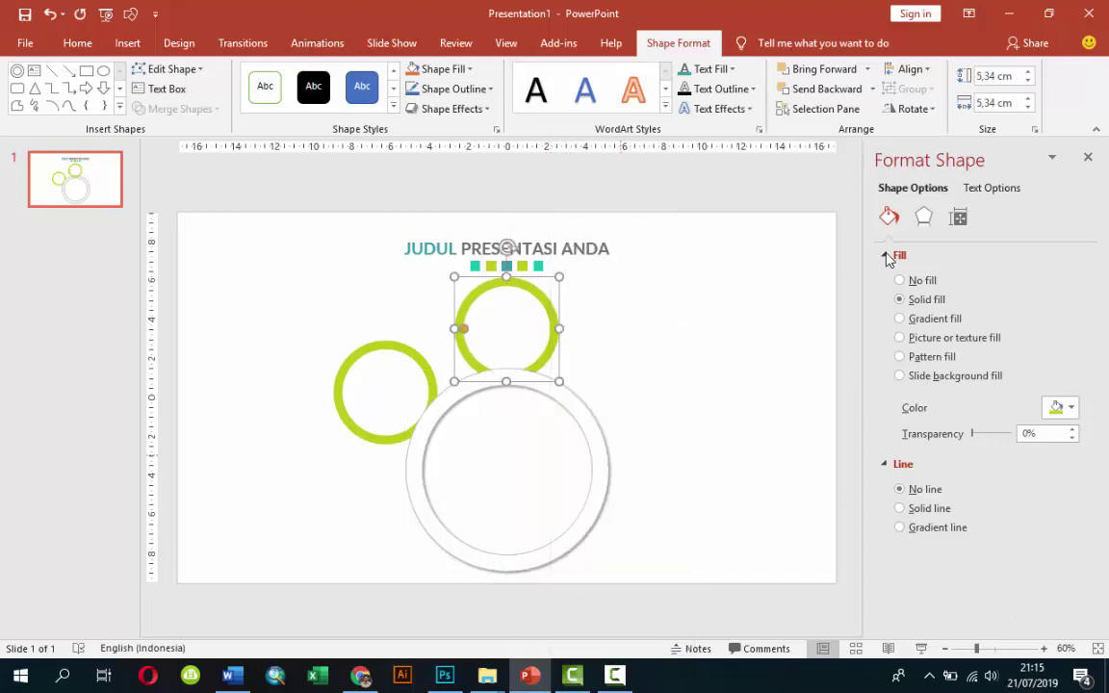
{"action": "key", "text": "Tab"}
{"action": "key", "text": "Return"}
{"action": "key", "text": "Down"}
{"action": "key", "text": "Down"}
{"action": "key", "text": "Down"}
{"action": "key", "text": "Left"}
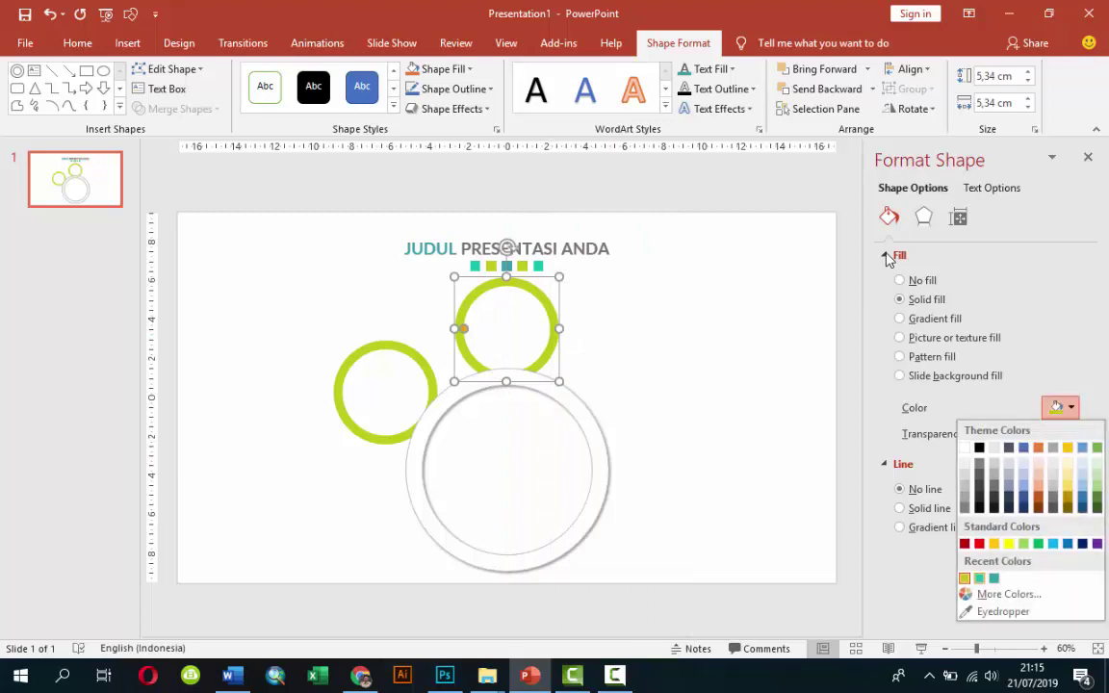
{"action": "key", "text": "Return"}
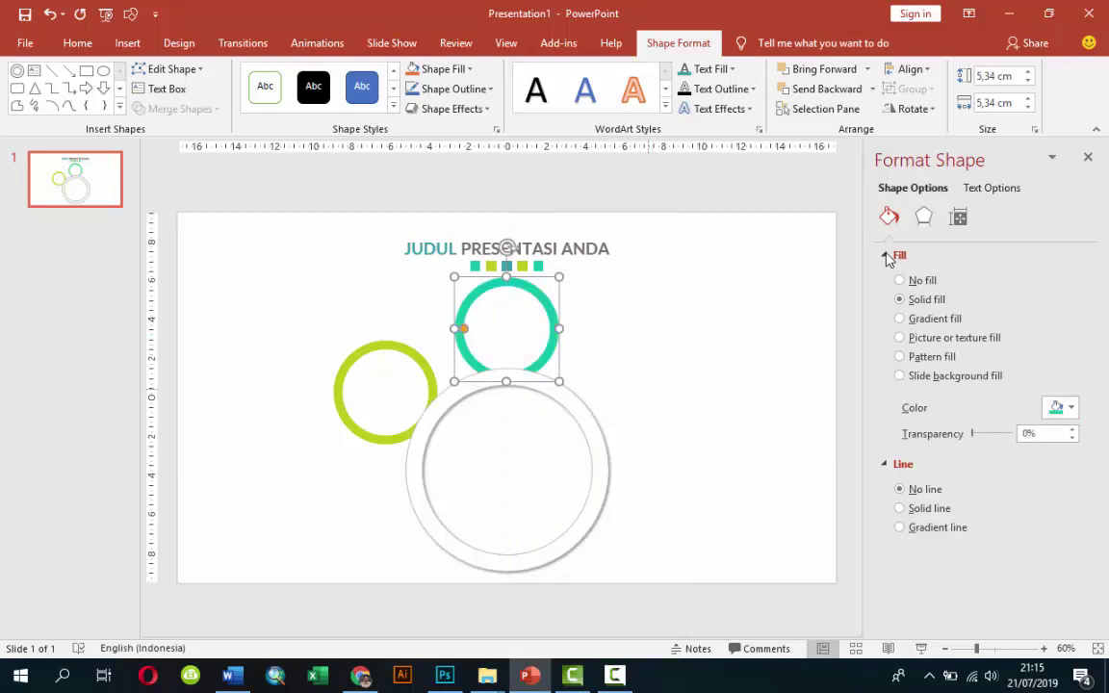
Duplicate it to the right of the large ring, behind it, coloured dark teal
{"action": "key", "text": "ctrl+d"}
{"action": "key", "text": "Right"}
{"action": "key", "text": "Right"}
{"action": "key", "text": "Right"}
{"action": "key", "text": "Down"}
{"action": "key", "text": "Down"}
{"action": "key", "text": "Down"}
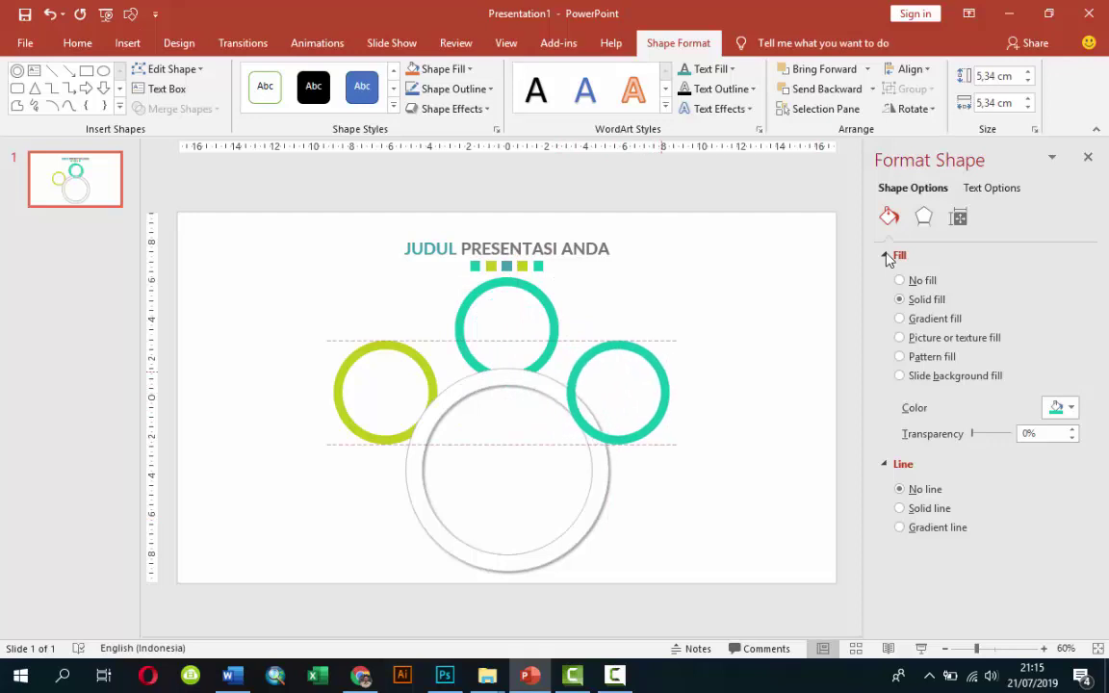
{"action": "key", "text": "Right"}
{"action": "key", "text": "Right"}
{"action": "key", "text": "Left"}
{"action": "key", "text": "Left"}
{"action": "key", "text": "Left"}
{"action": "key", "text": "Left"}
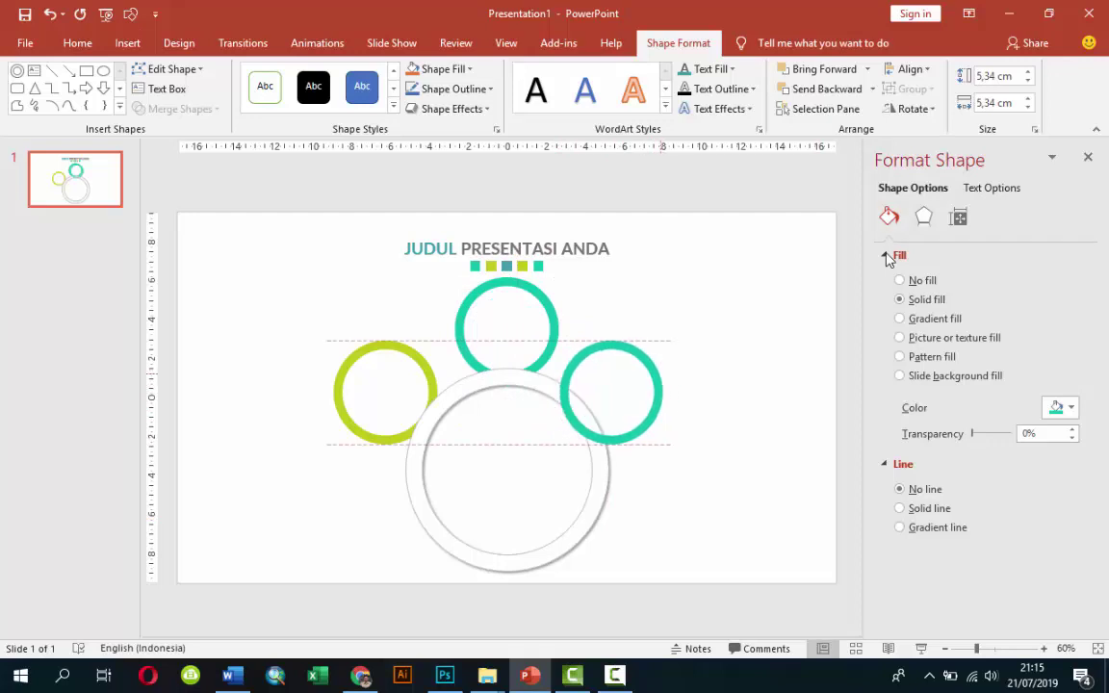
{"action": "key", "text": "Right"}
{"action": "key", "text": "Right"}
{"action": "key", "text": "Right"}
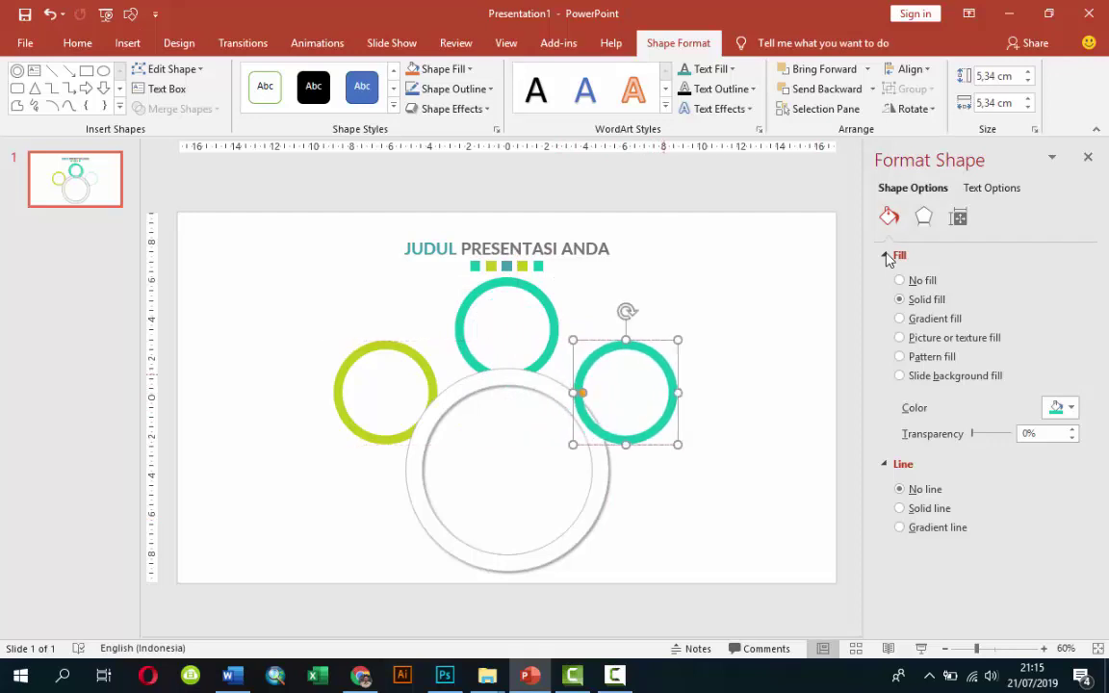
{"action": "key", "text": "Left"}
{"action": "key", "text": "Left"}
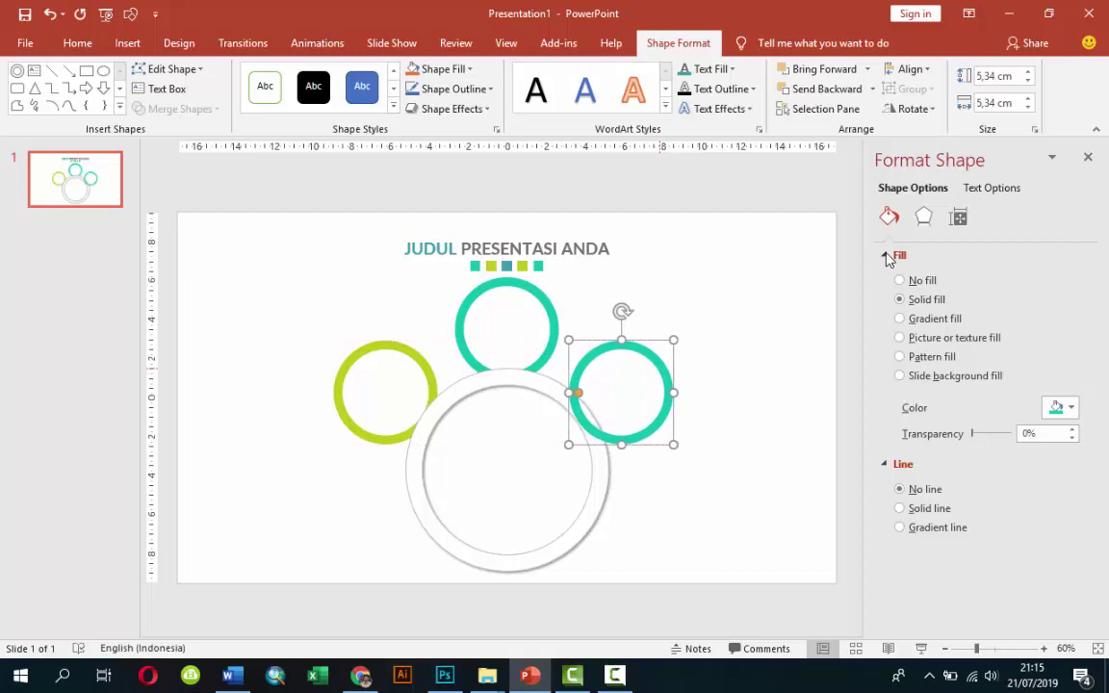
{"action": "key", "text": "shift+F10"}
{"action": "key", "text": "k"}
{"action": "key", "text": "k"}
{"action": "key", "text": "Return"}
{"action": "key", "text": "Return"}
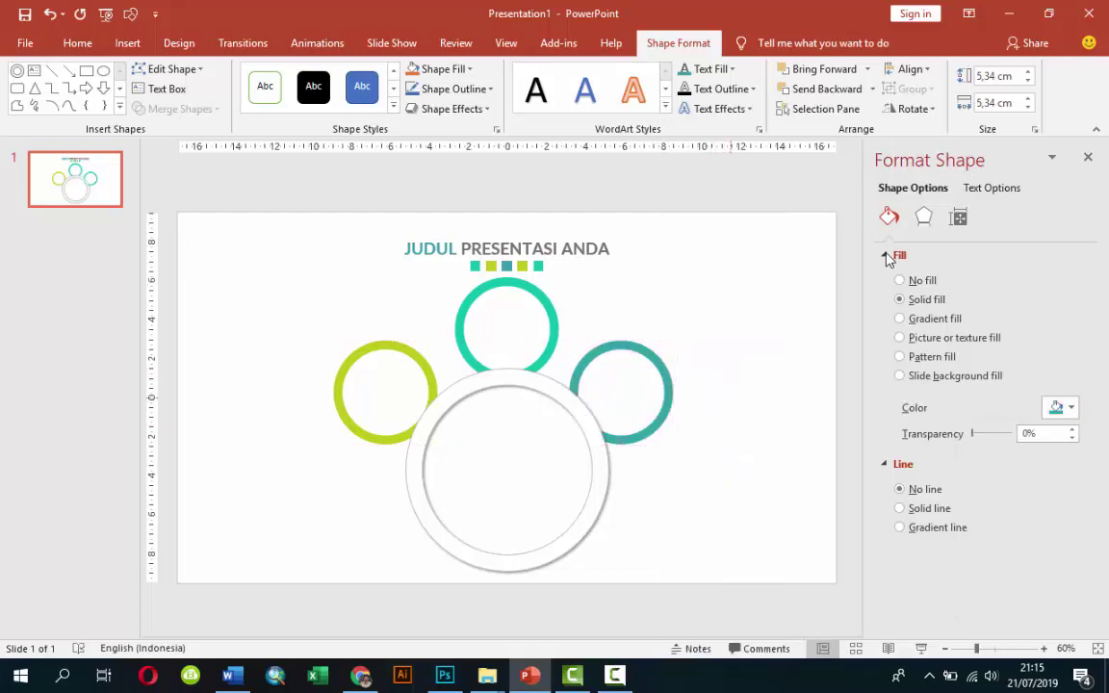
{"action": "key", "text": "Escape"}
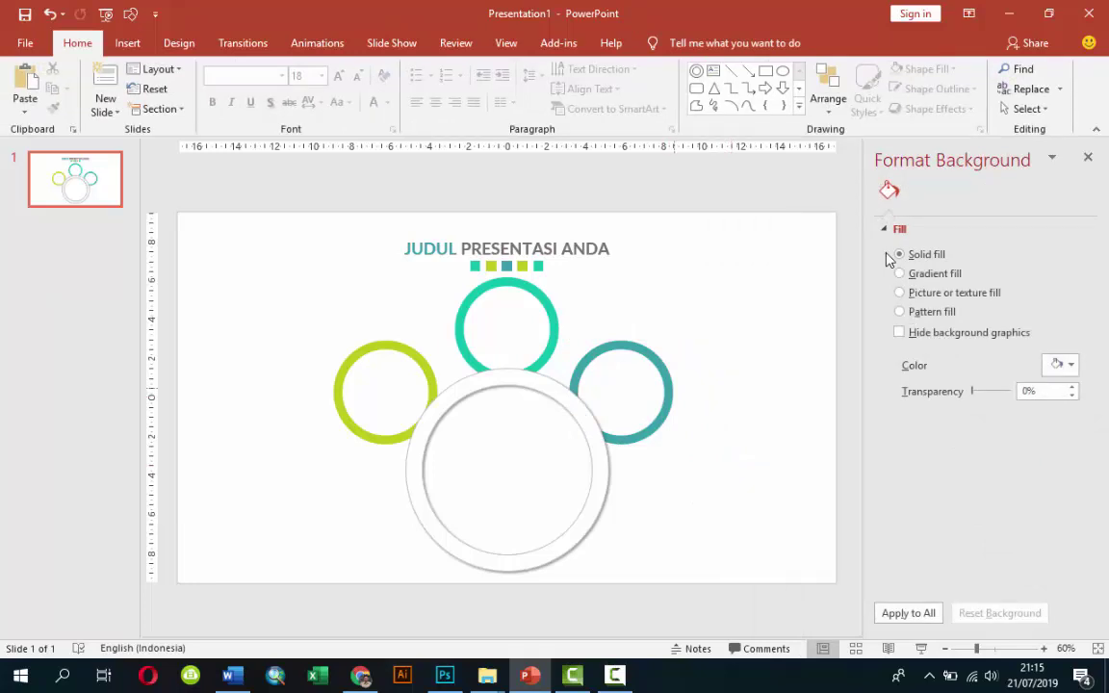
Draw an oval circle over the yellow-green ring
{"action": "key", "text": "alt+n"}
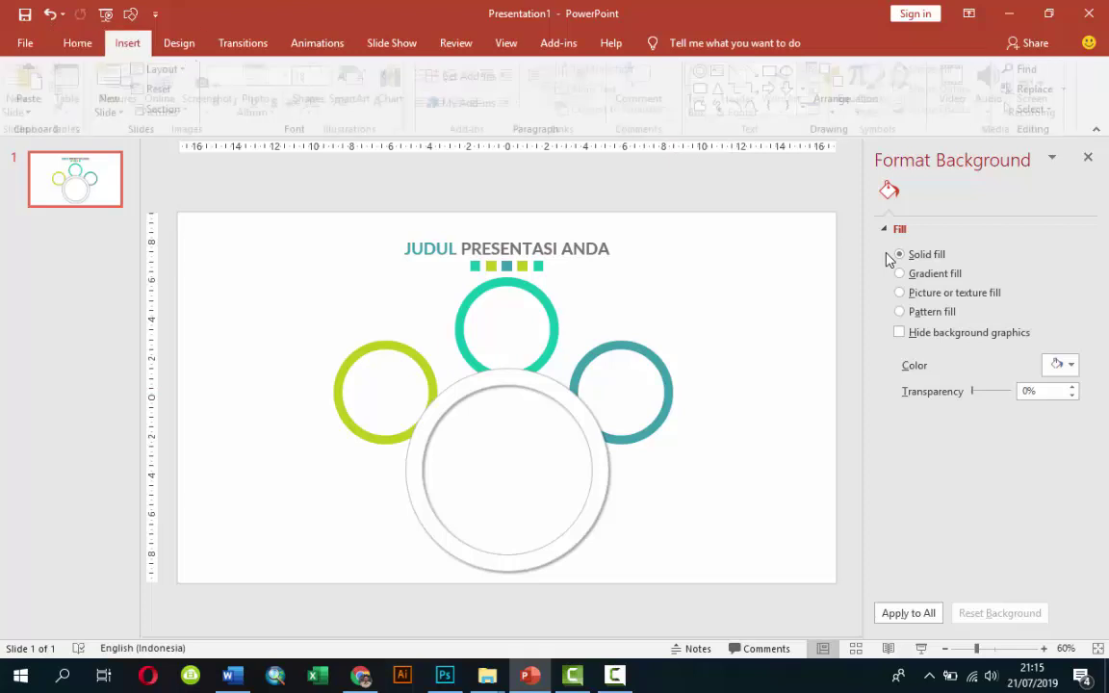
{"action": "key", "text": "s"}
{"action": "key", "text": "h"}
{"action": "key", "text": "Right"}
{"action": "key", "text": "Right"}
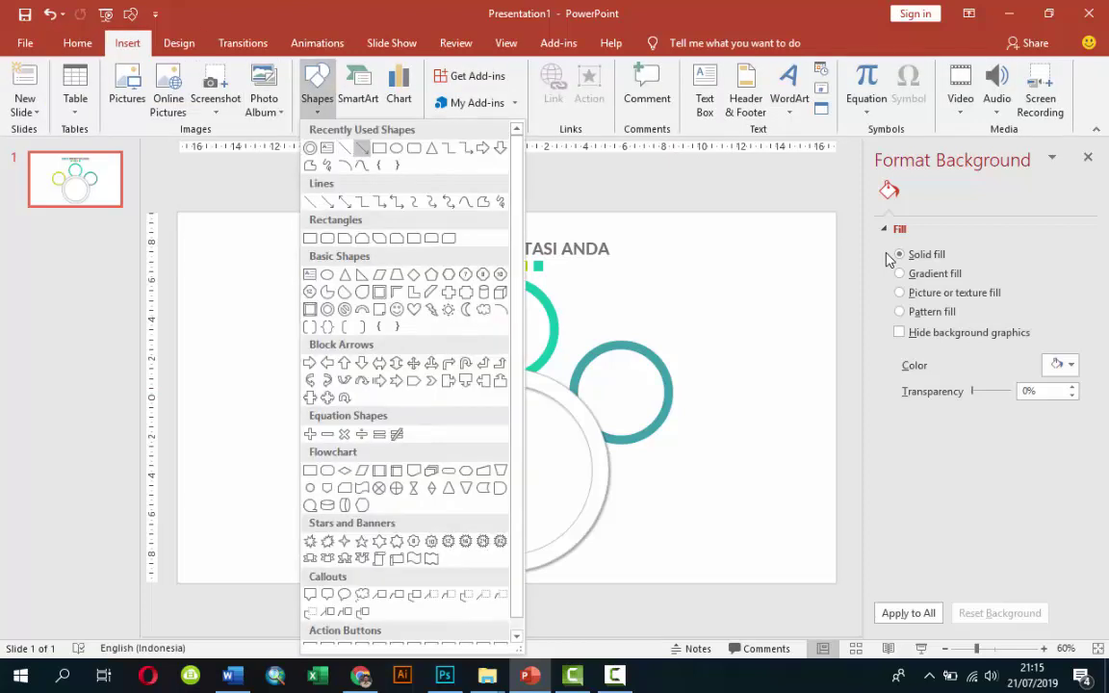
{"action": "key", "text": "Right"}
{"action": "key", "text": "Right"}
{"action": "key", "text": "Right"}
{"action": "key", "text": "Return"}
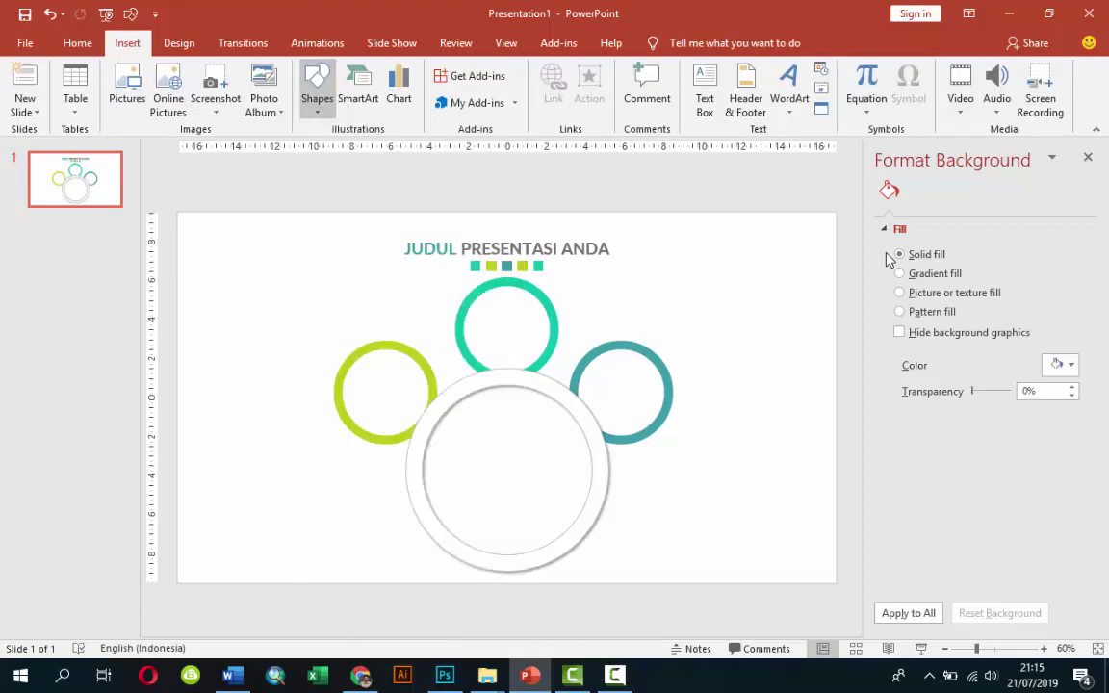
{"action": "left_click_drag", "start_coordinate": [353, 360], "coordinate": [444, 453]}
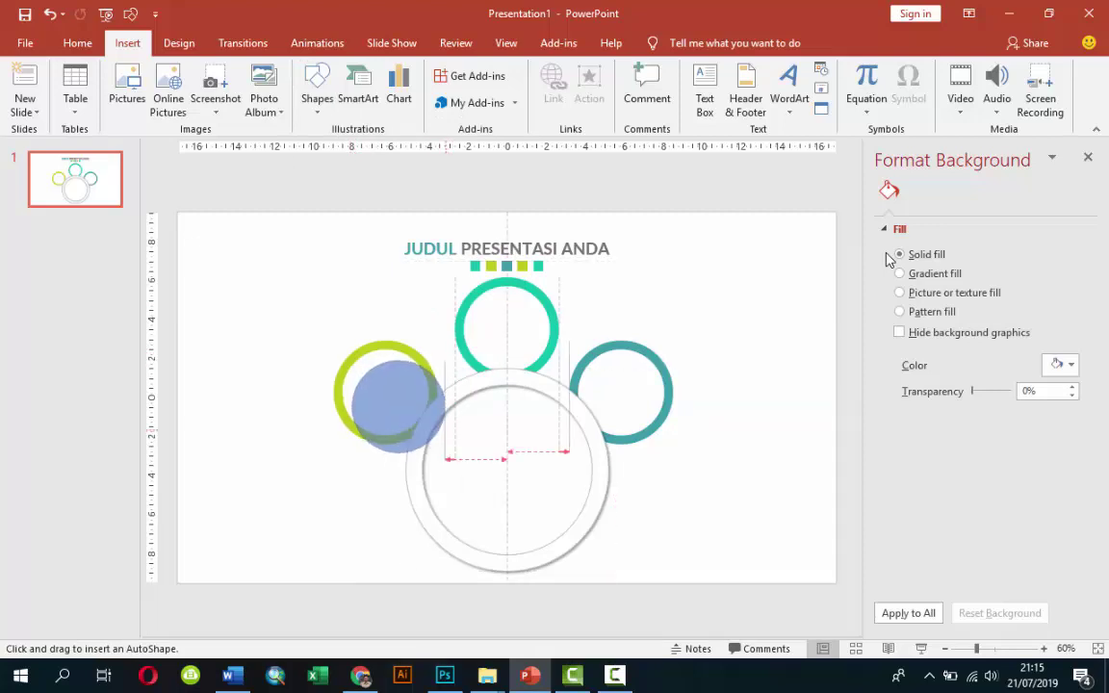
{"action": "left_click_drag", "start_coordinate": [397, 404], "coordinate": [384, 391]}
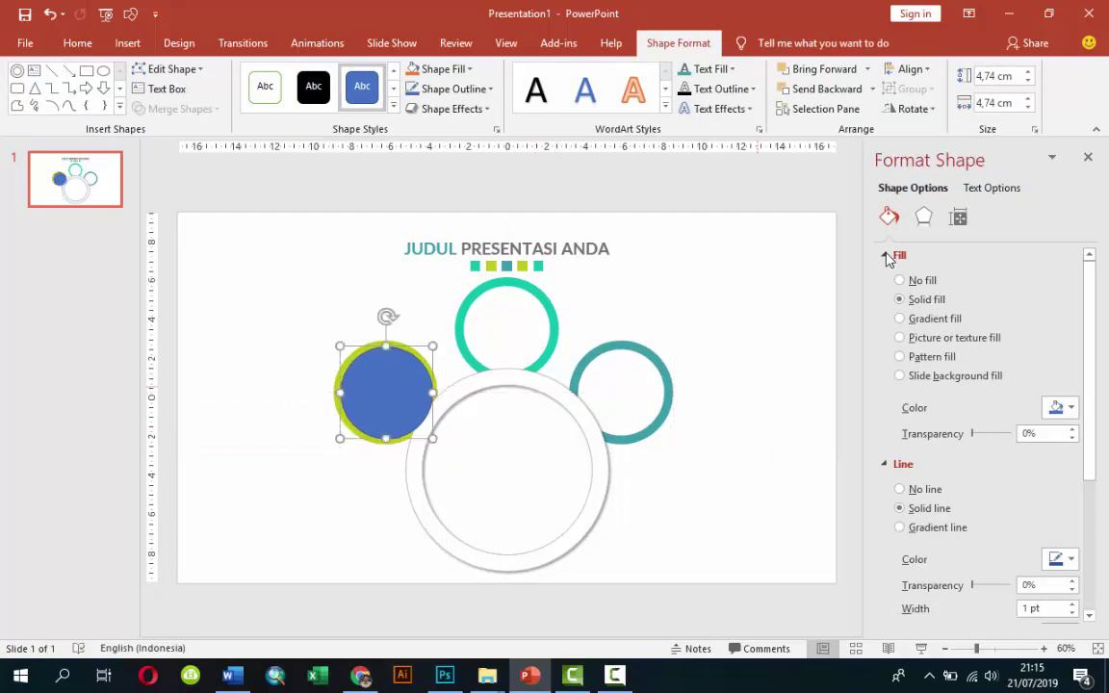
Remove the circle's outline and fill it white
{"action": "left_click", "coordinate": [899, 489]}
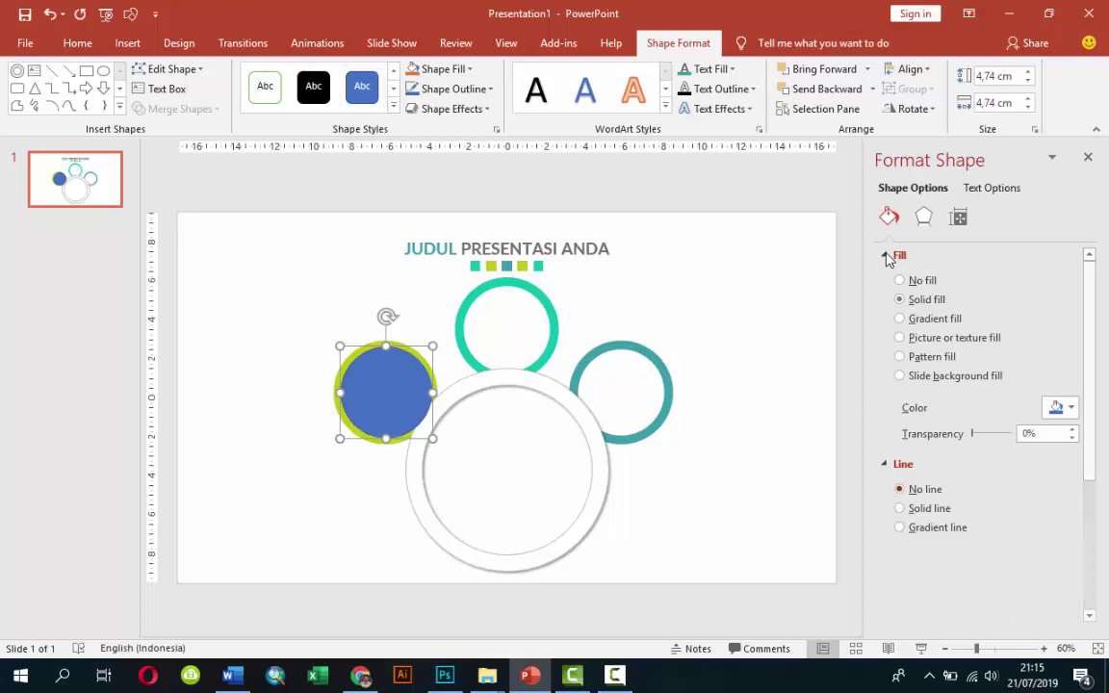
{"action": "left_click", "coordinate": [1059, 407]}
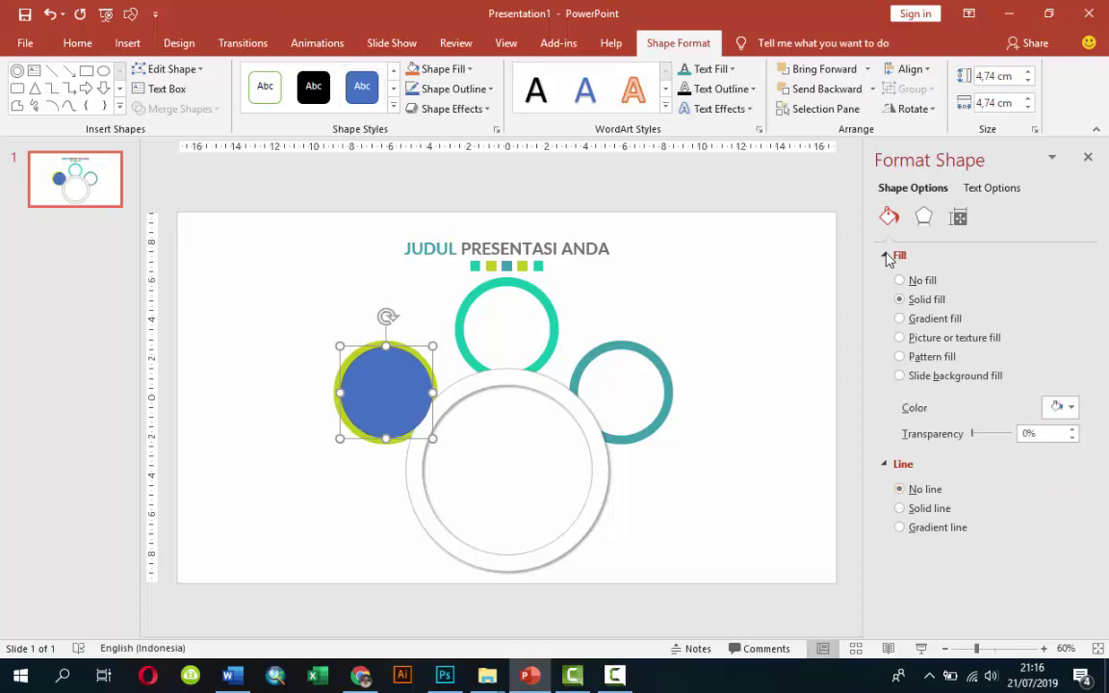
{"action": "left_click", "coordinate": [899, 280]}
Give the white disk an outer drop shadow with 5 pt distance
{"action": "left_click", "coordinate": [923, 216]}
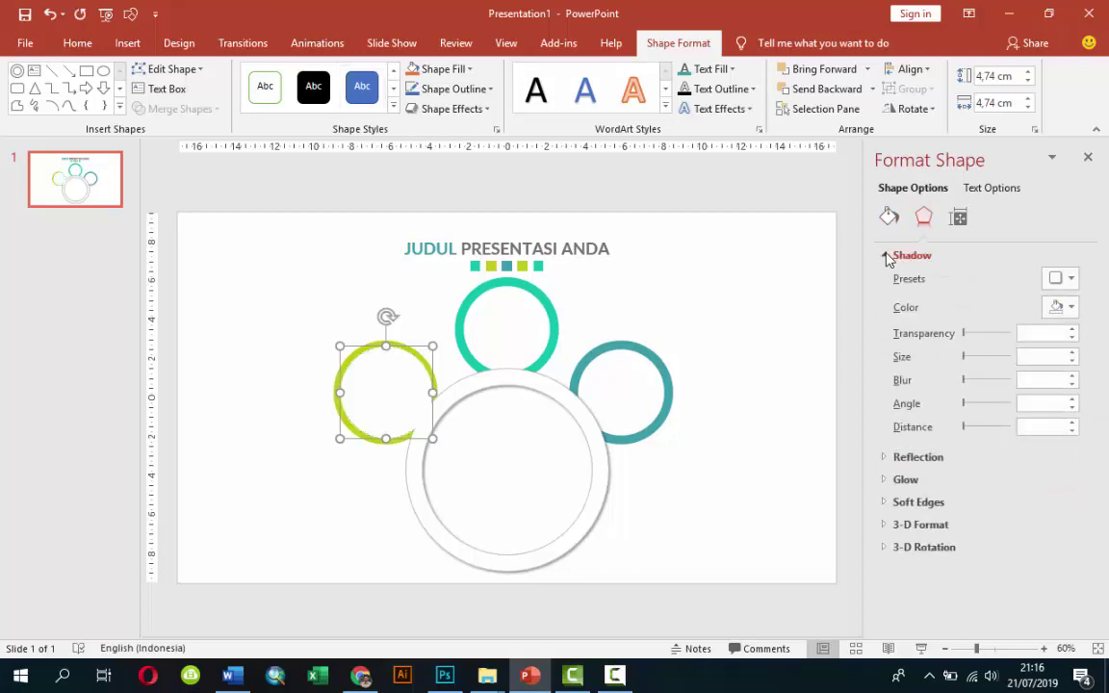
{"action": "key", "text": "Return"}
{"action": "key", "text": "Escape"}
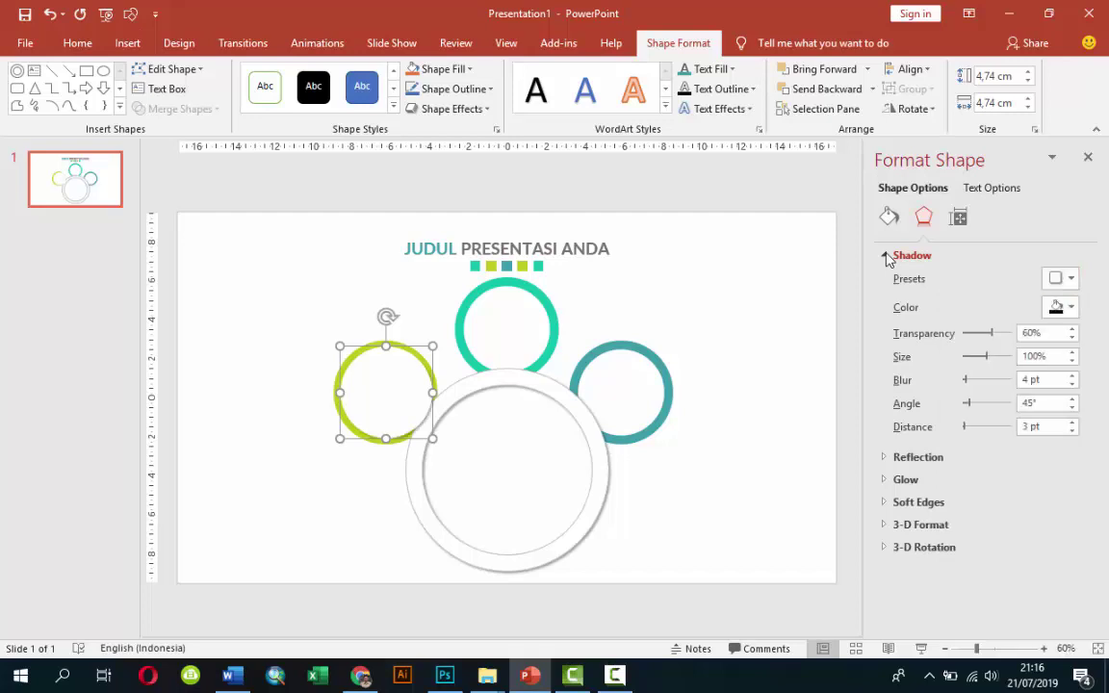
{"action": "key", "text": "Tab"}
{"action": "key", "text": "Up"}
{"action": "key", "text": "Up"}
{"action": "key", "text": "Escape"}
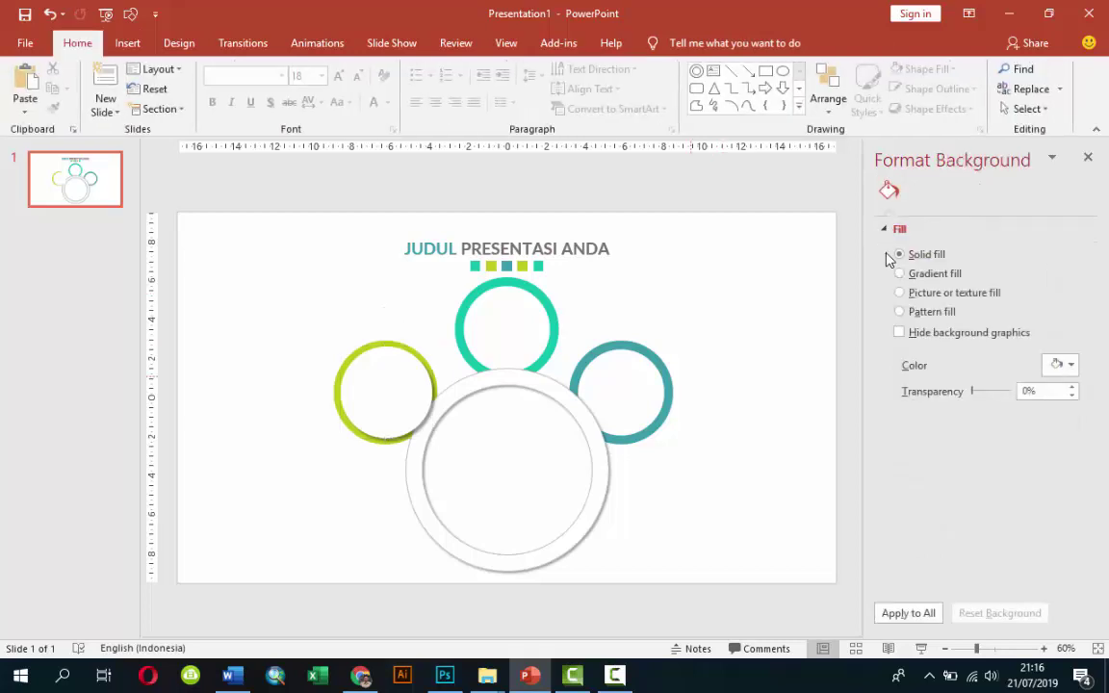
{"action": "key", "text": "Tab"}
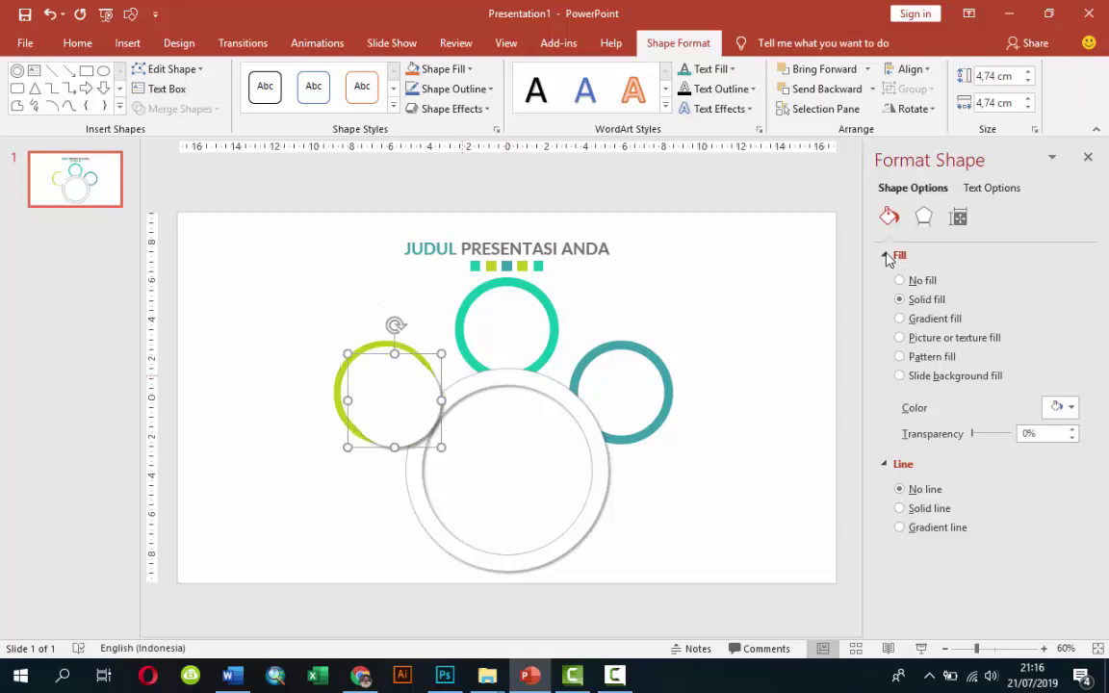
Copy the white disk into the top teal ring, then duplicate it into the right ring, centring each
{"action": "left_click_drag", "start_coordinate": [385, 392], "coordinate": [505, 328]}
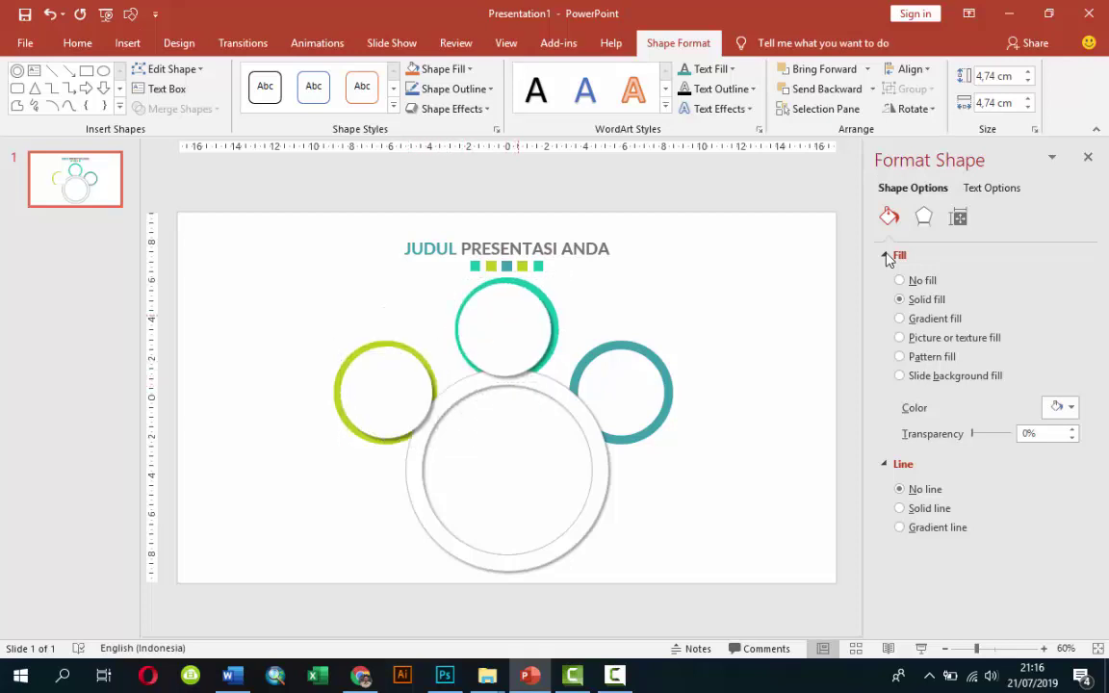
{"action": "key", "text": "Left"}
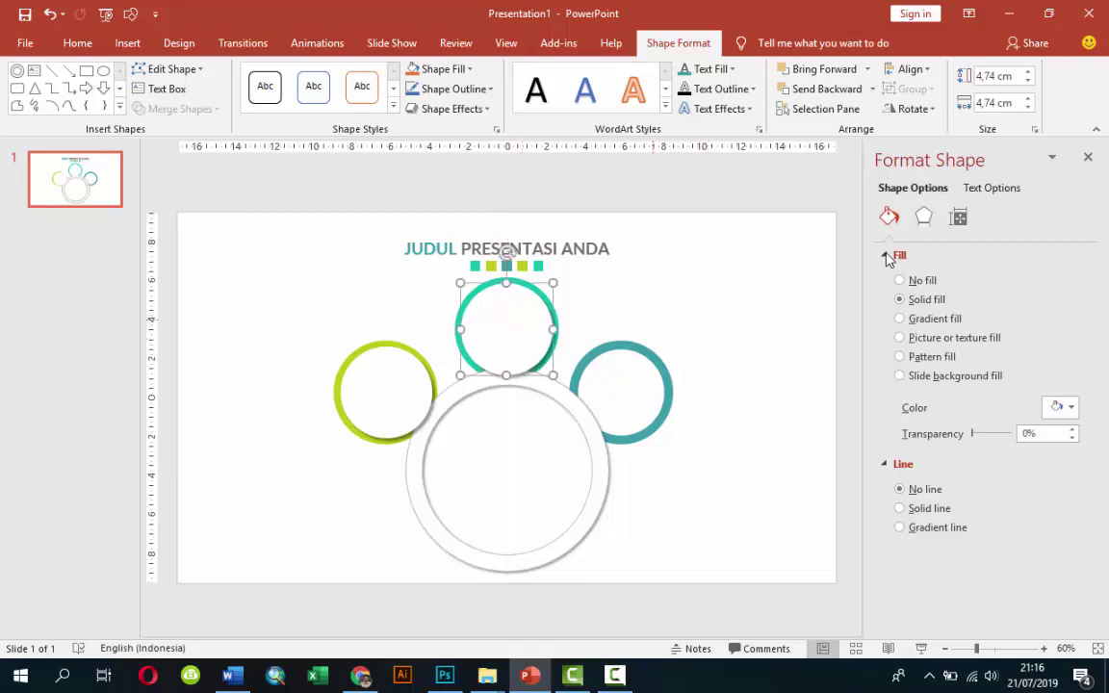
{"action": "key", "text": "ctrl+d"}
{"action": "key", "text": "Down"}
{"action": "key", "text": "Down"}
{"action": "key", "text": "Down"}
{"action": "key", "text": "Down"}
{"action": "key", "text": "Down"}
{"action": "key", "text": "Down"}
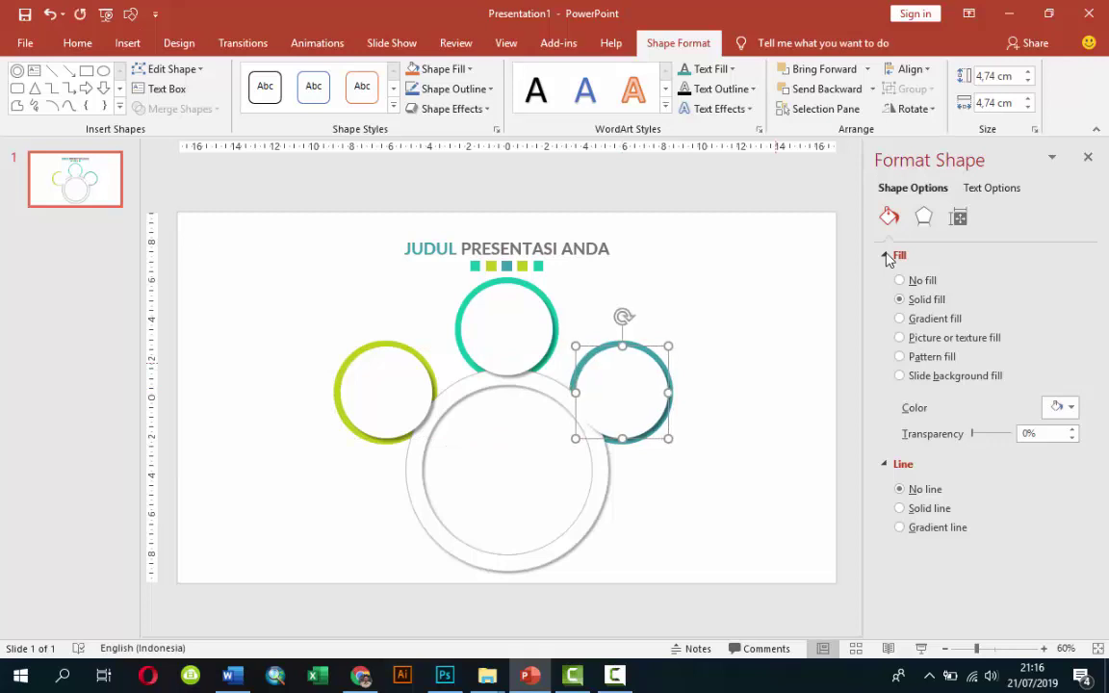
{"action": "key", "text": "Left"}
{"action": "key", "text": "Down"}
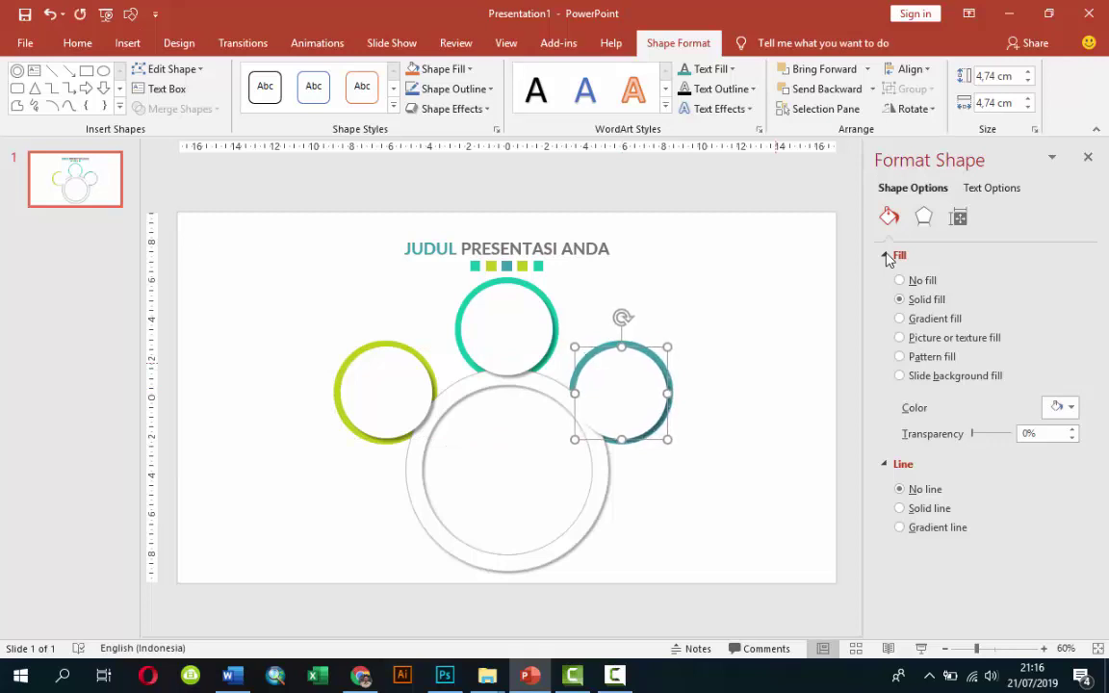
{"action": "key", "text": "Escape"}
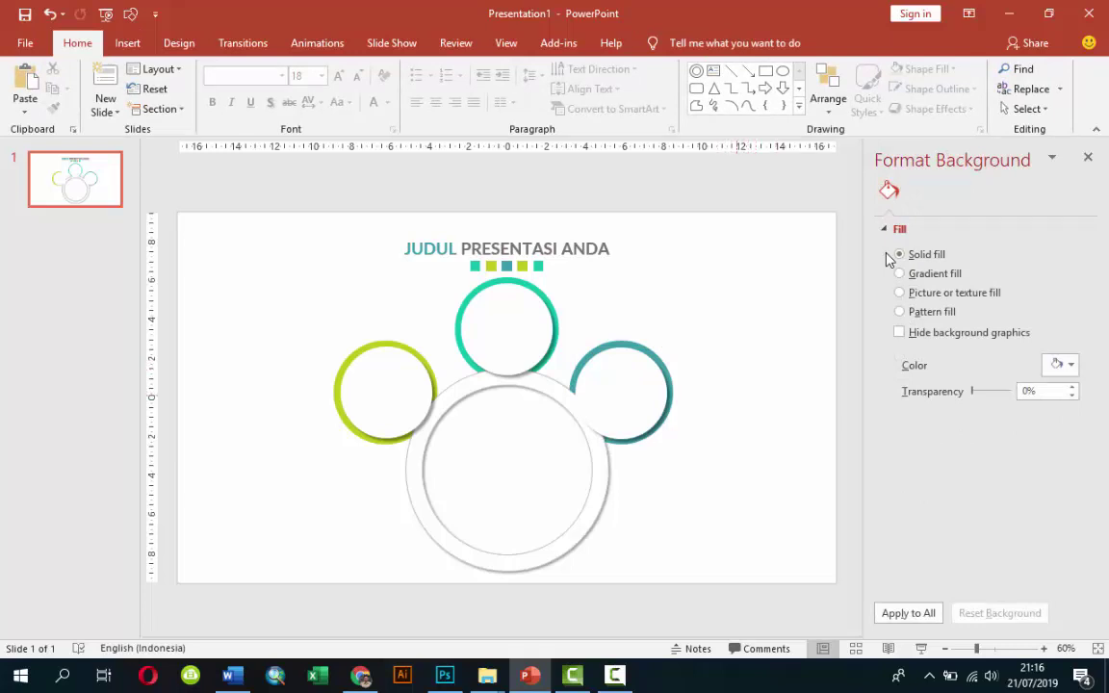
Nudge the left ring's white disk right and down
{"action": "key", "text": "Tab"}
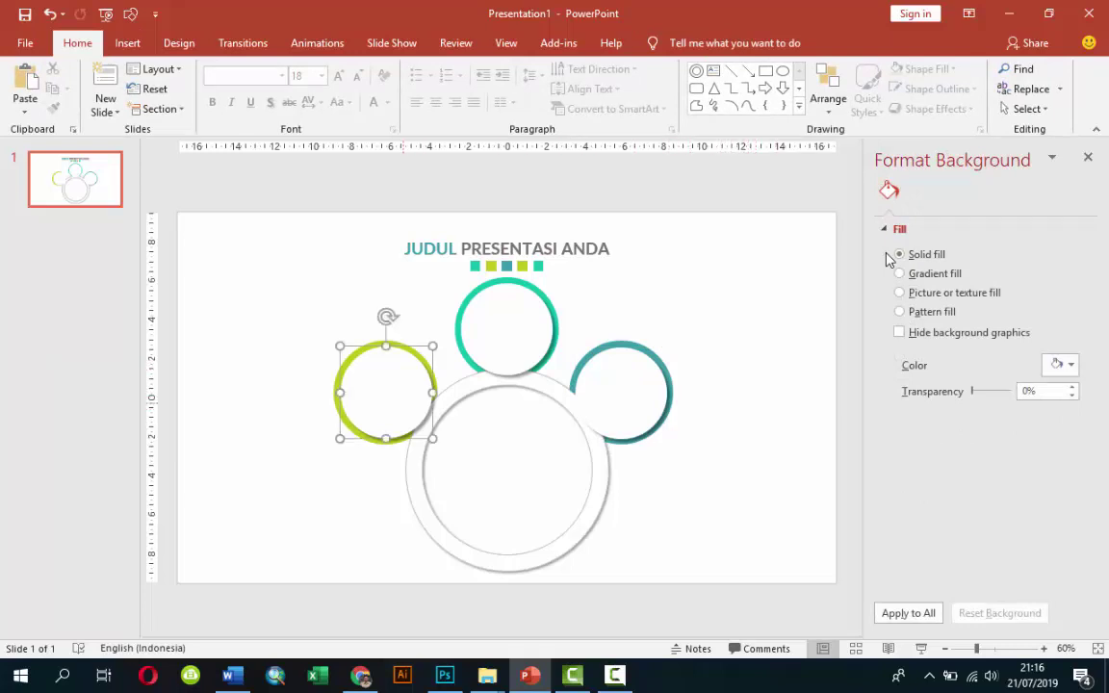
{"action": "key", "text": "Right"}
{"action": "key", "text": "Right"}
{"action": "key", "text": "Right"}
{"action": "key", "text": "Down"}
{"action": "key", "text": "Down"}
{"action": "key", "text": "Down"}
{"action": "key", "text": "Right"}
{"action": "key", "text": "Right"}
{"action": "key", "text": "Down"}
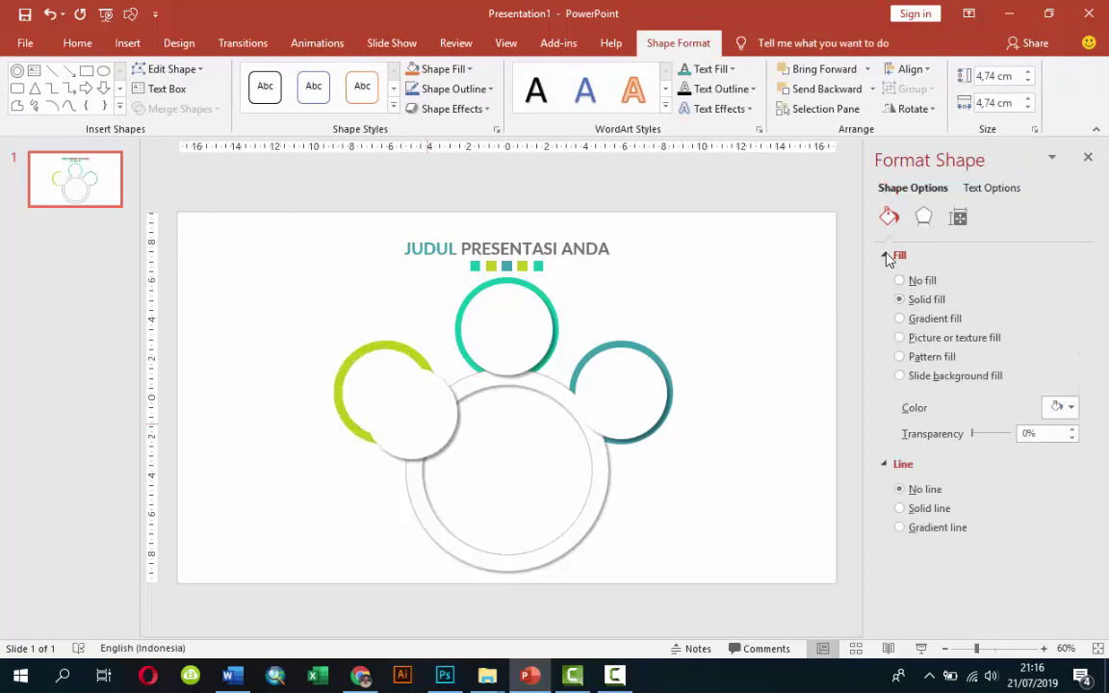
{"action": "scroll", "coordinate": [887, 259], "scroll_direction": "up", "scroll_amount": 2}
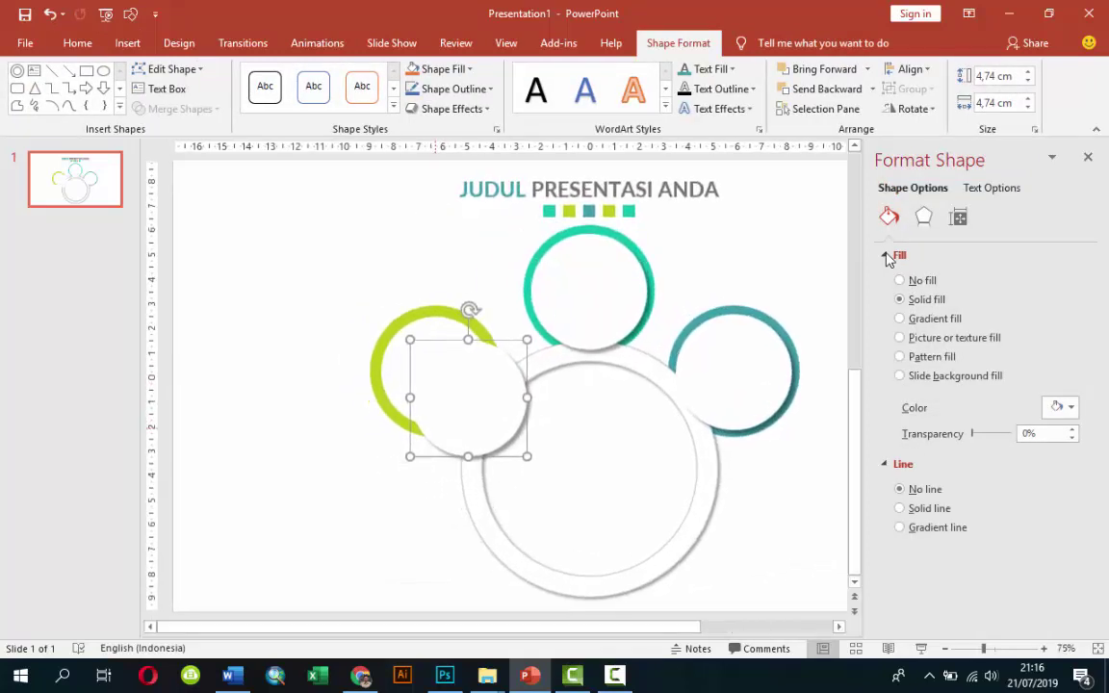
Nudge the yellow-green ring right and down until it is centred around the disk, zooming in to check
{"action": "key", "text": "Tab"}
{"action": "key", "text": "Right"}
{"action": "key", "text": "Right"}
{"action": "key", "text": "Down"}
{"action": "key", "text": "Down"}
{"action": "key", "text": "Right"}
{"action": "key", "text": "Right"}
{"action": "key", "text": "Down"}
{"action": "key", "text": "Down"}
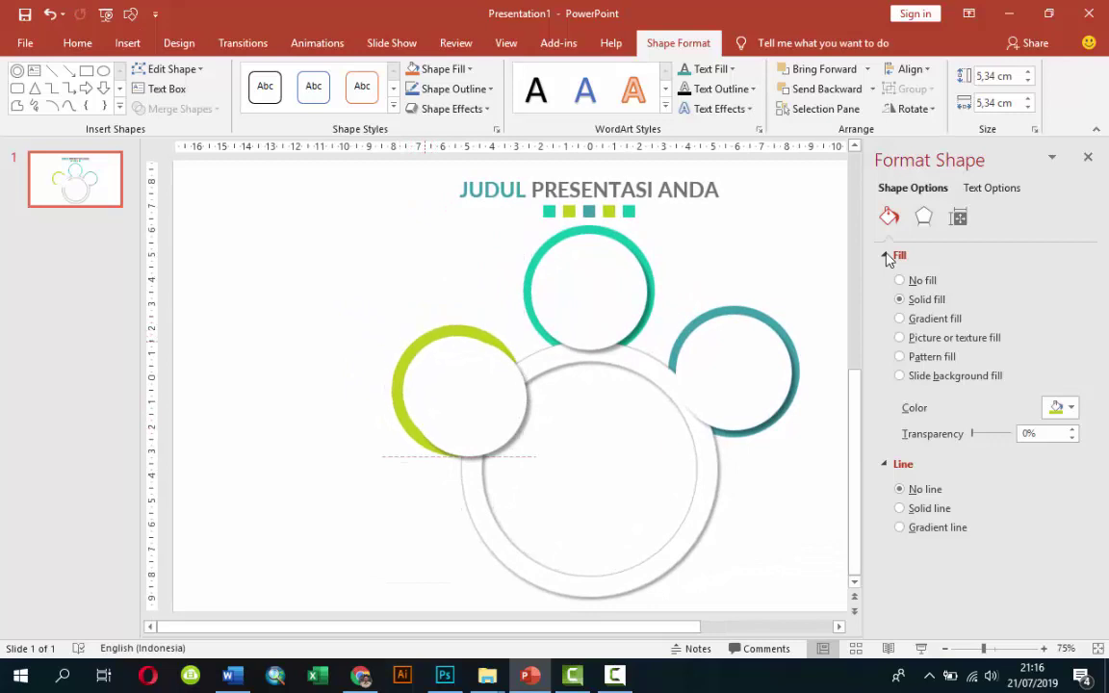
{"action": "key", "text": "Right"}
{"action": "key", "text": "Right"}
{"action": "key", "text": "Down"}
{"action": "key", "text": "Down"}
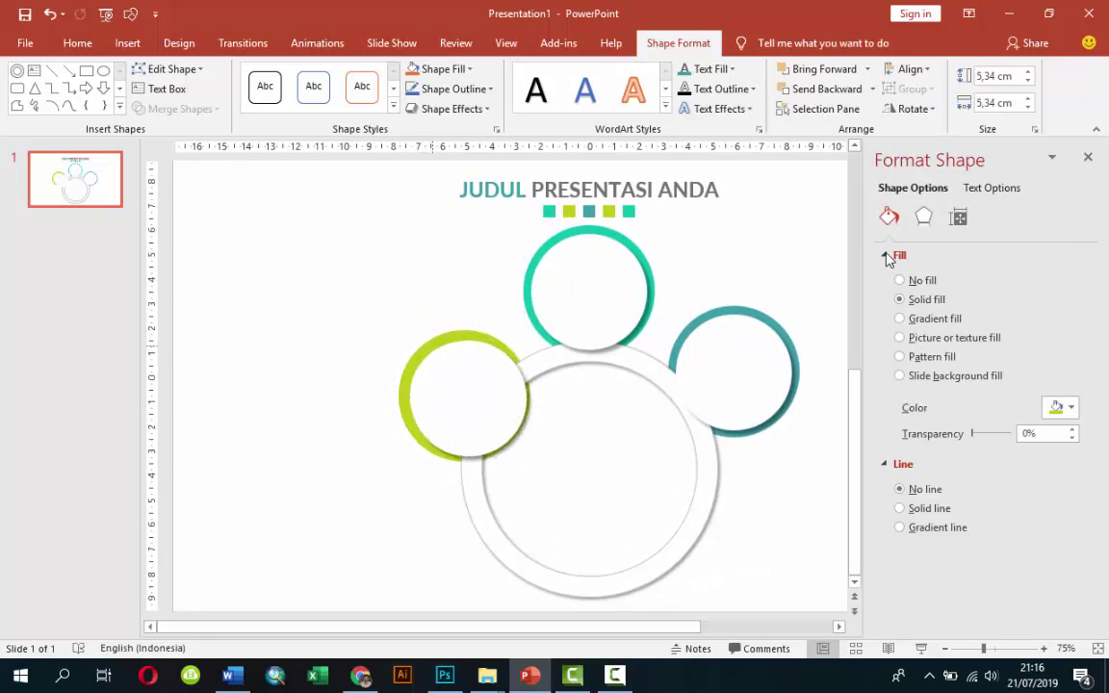
{"action": "key", "text": "Right"}
{"action": "key", "text": "Down"}
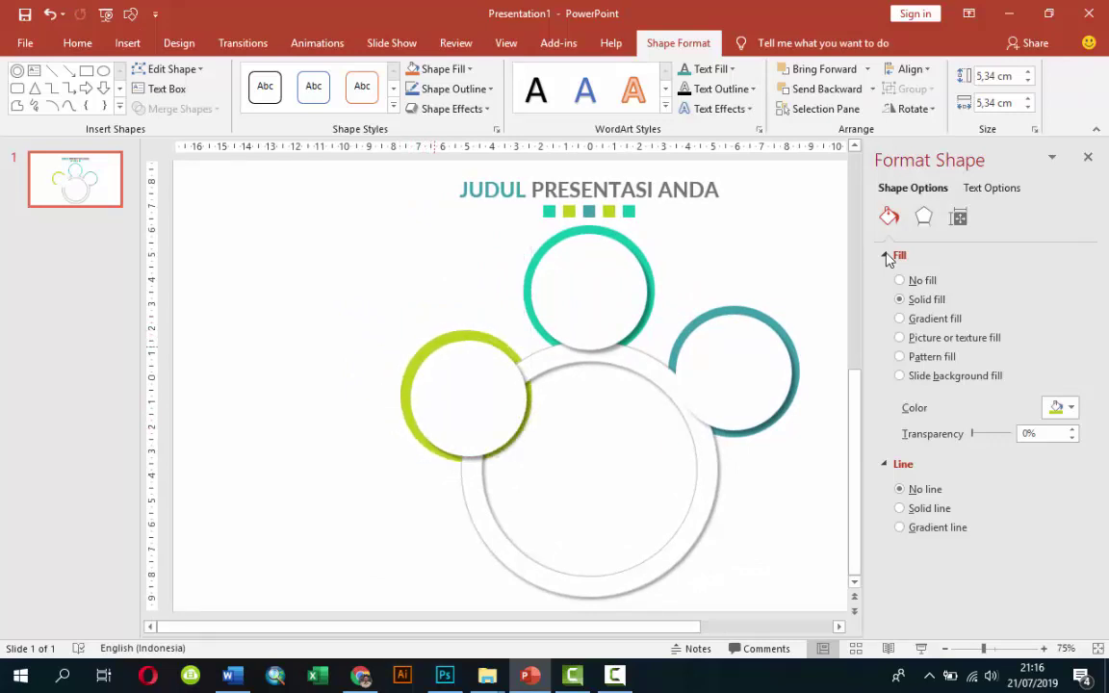
{"action": "key", "text": "Right"}
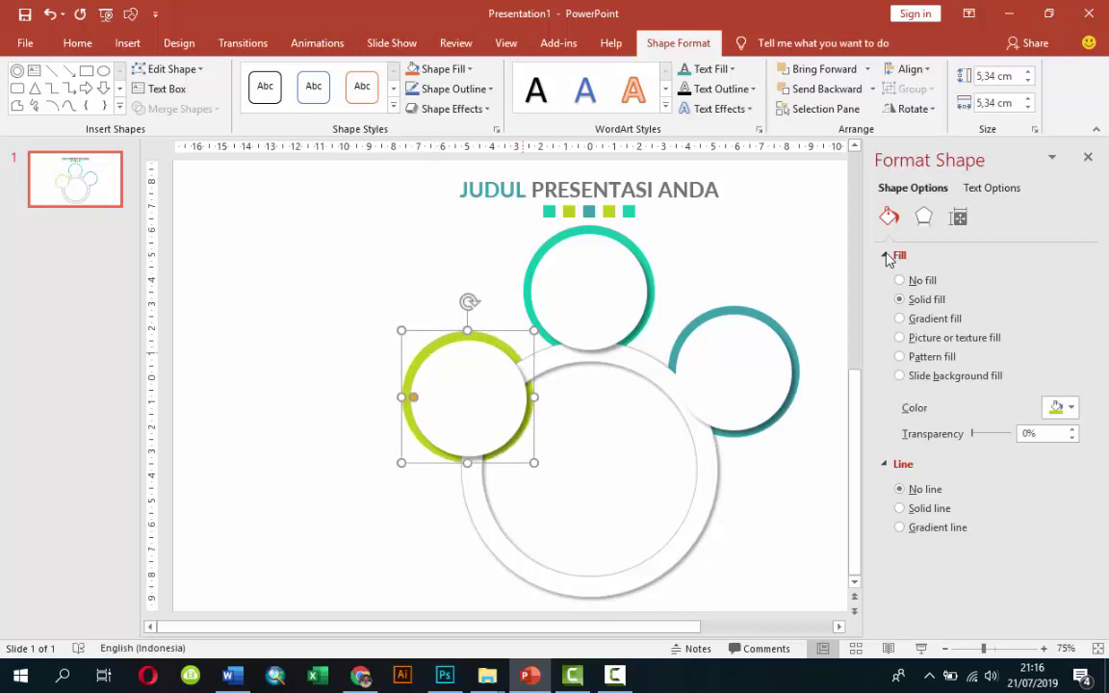
{"action": "key", "text": "Down"}
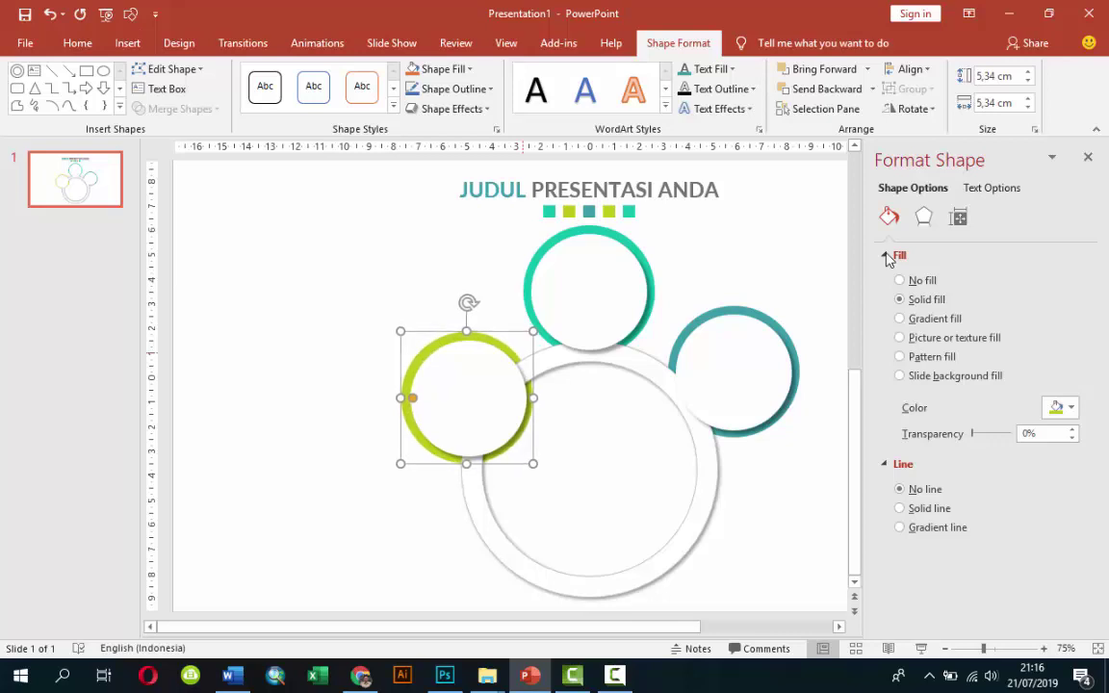
{"action": "key", "text": "ctrl+plus"}
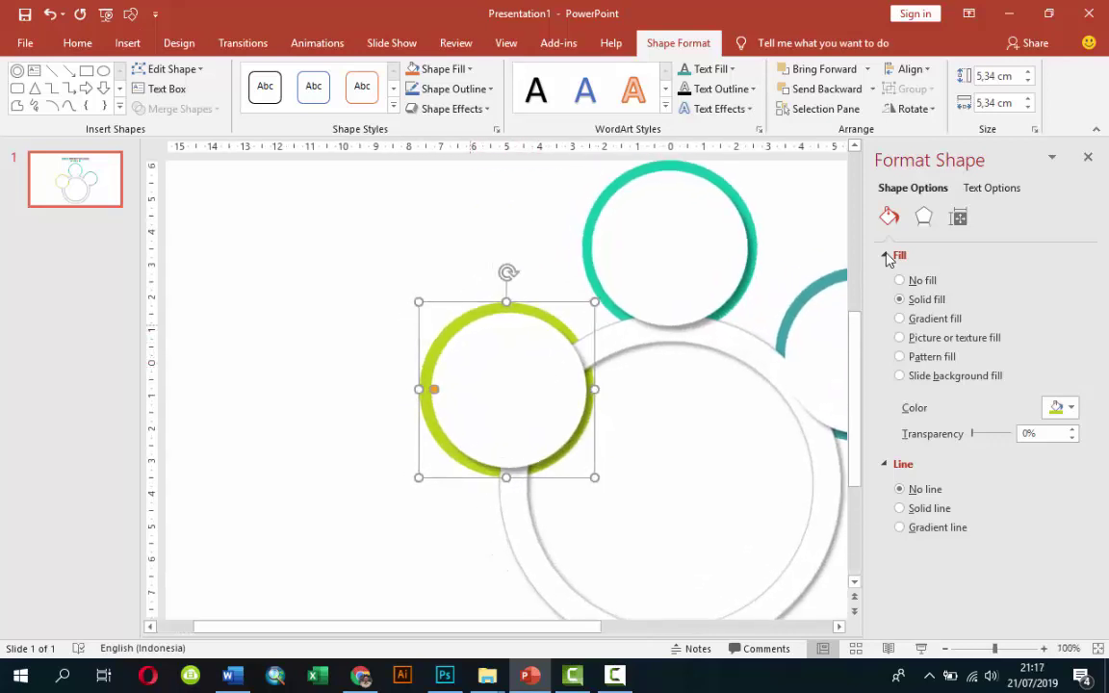
{"action": "key", "text": "Escape"}
{"action": "key", "text": "Up"}
{"action": "key", "text": "Right"}
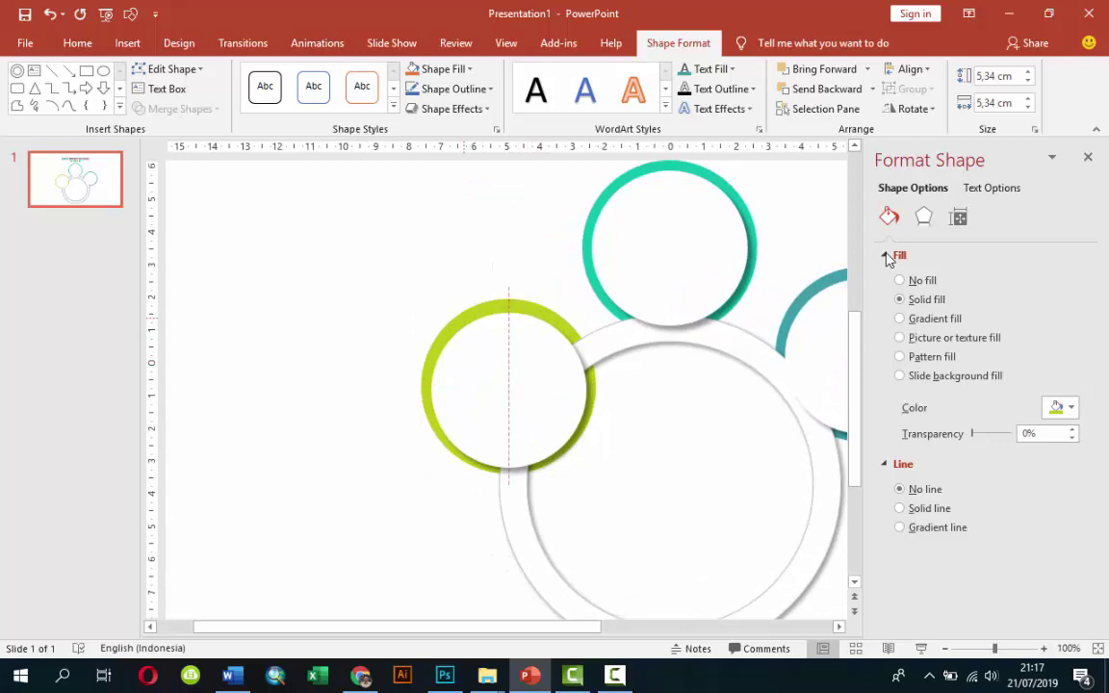
{"action": "key", "text": "Down"}
{"action": "key", "text": "Down"}
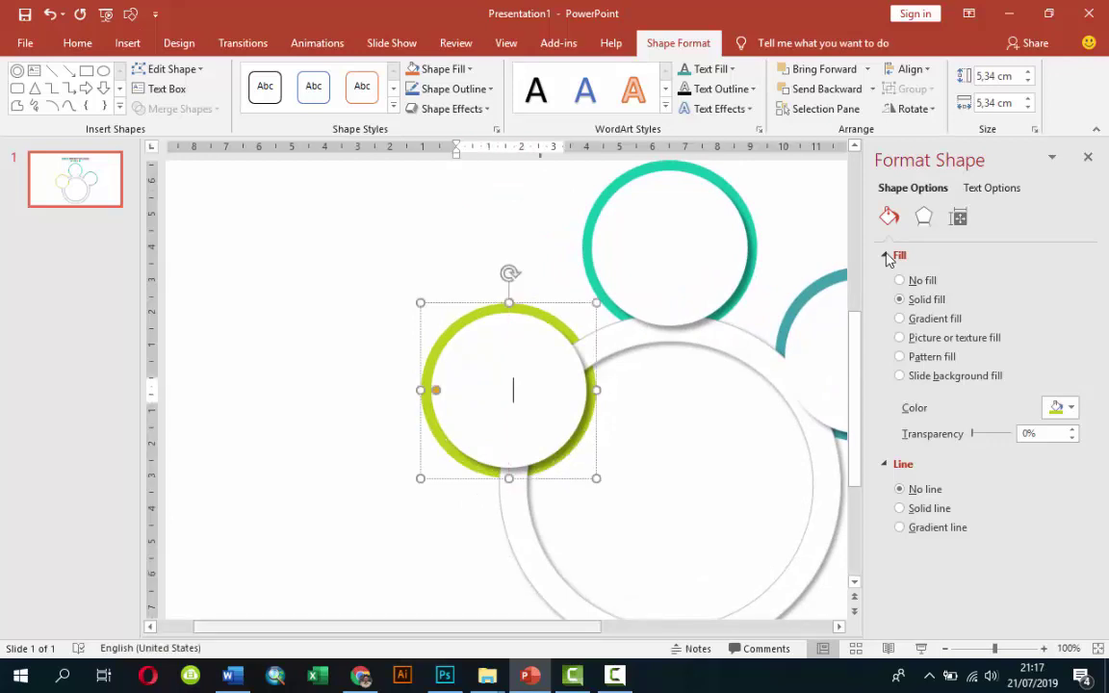
Nudge the right ring's white disk and teal ring down and left so they line up
{"action": "key", "text": "Tab"}
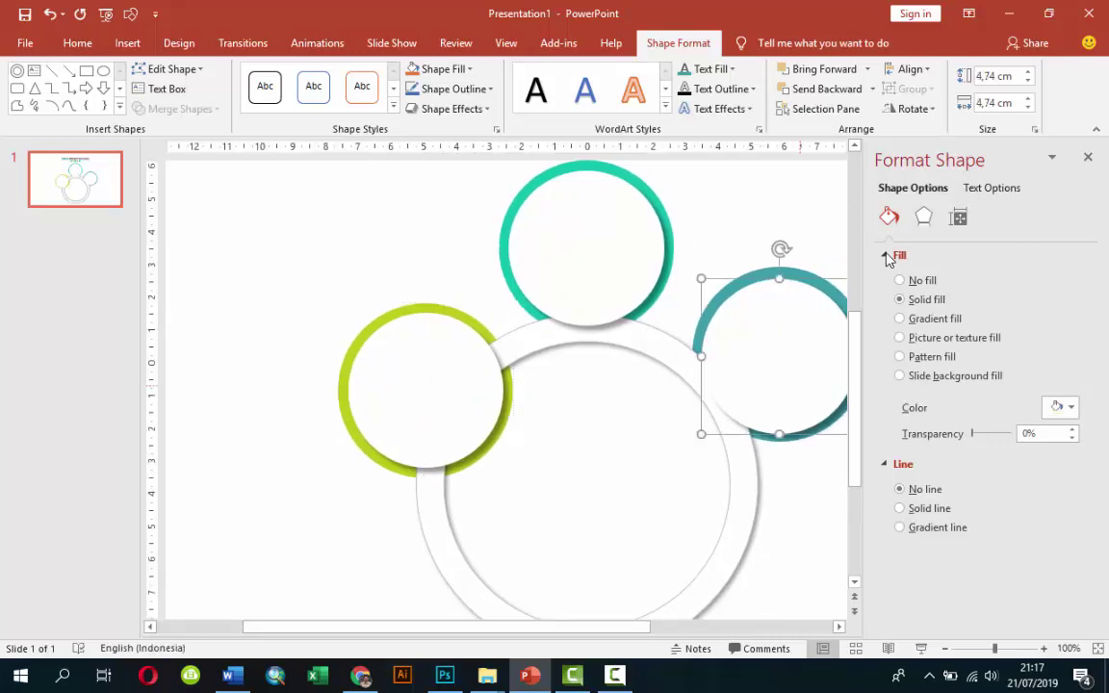
{"action": "key", "text": "Left"}
{"action": "key", "text": "Left"}
{"action": "key", "text": "Left"}
{"action": "key", "text": "Down"}
{"action": "key", "text": "Down"}
{"action": "key", "text": "Down"}
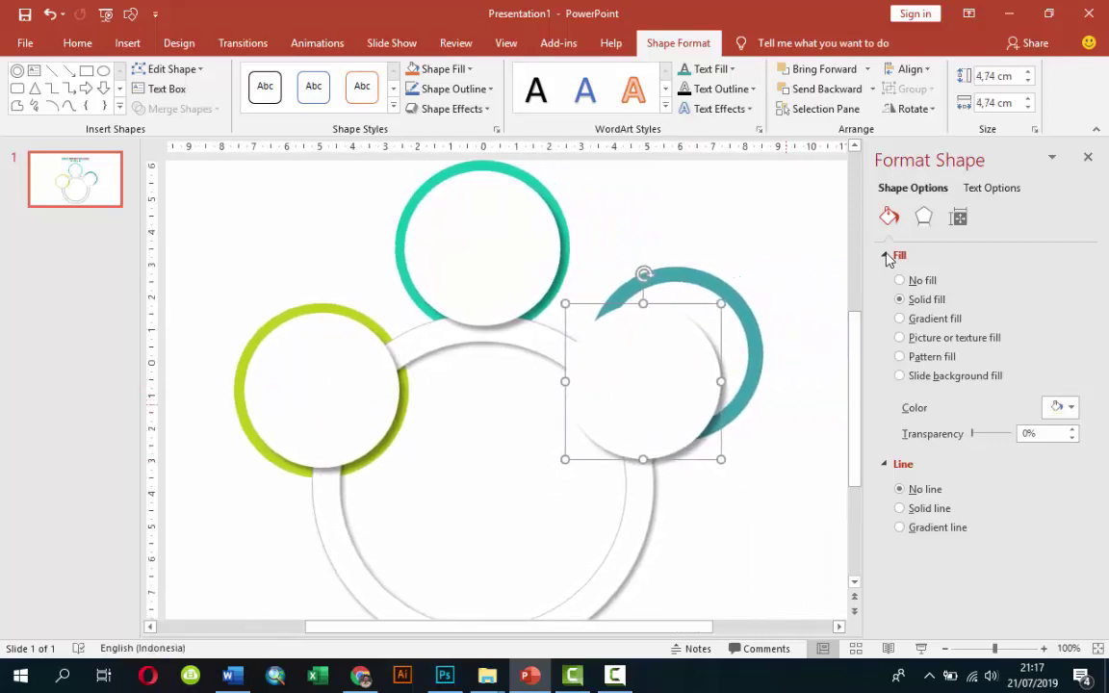
{"action": "key", "text": "Tab"}
{"action": "key", "text": "Left"}
{"action": "key", "text": "Left"}
{"action": "key", "text": "Left"}
{"action": "key", "text": "Down"}
{"action": "key", "text": "Down"}
{"action": "key", "text": "Down"}
{"action": "key", "text": "Left"}
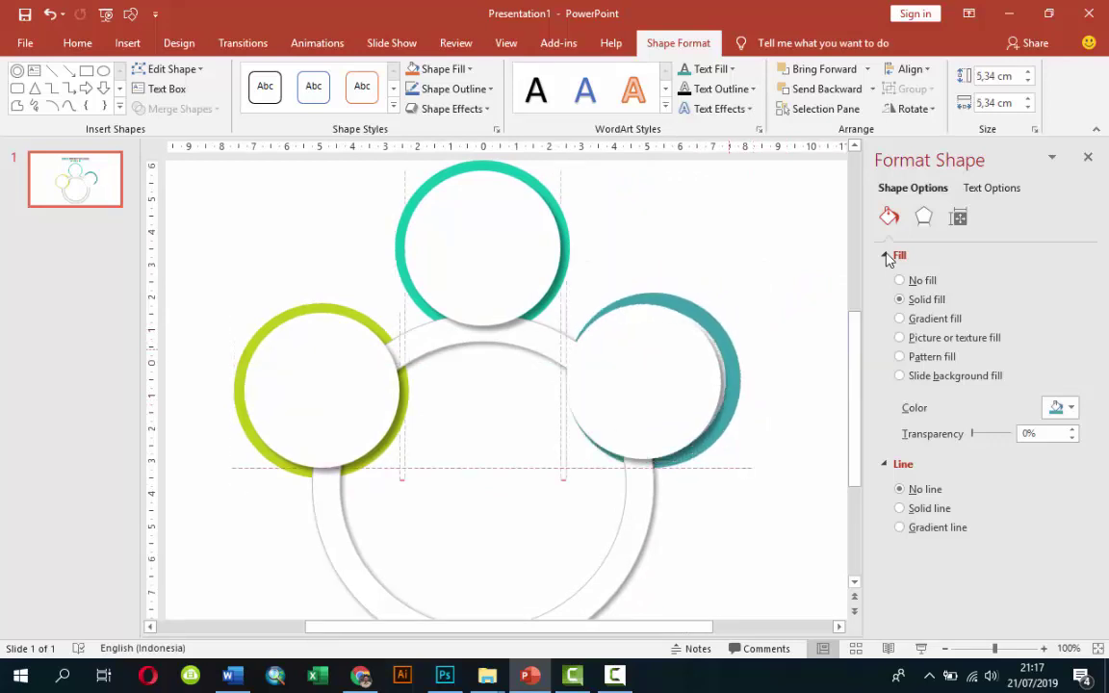
{"action": "key", "text": "Left"}
{"action": "key", "text": "Left"}
{"action": "key", "text": "Left"}
{"action": "key", "text": "Down"}
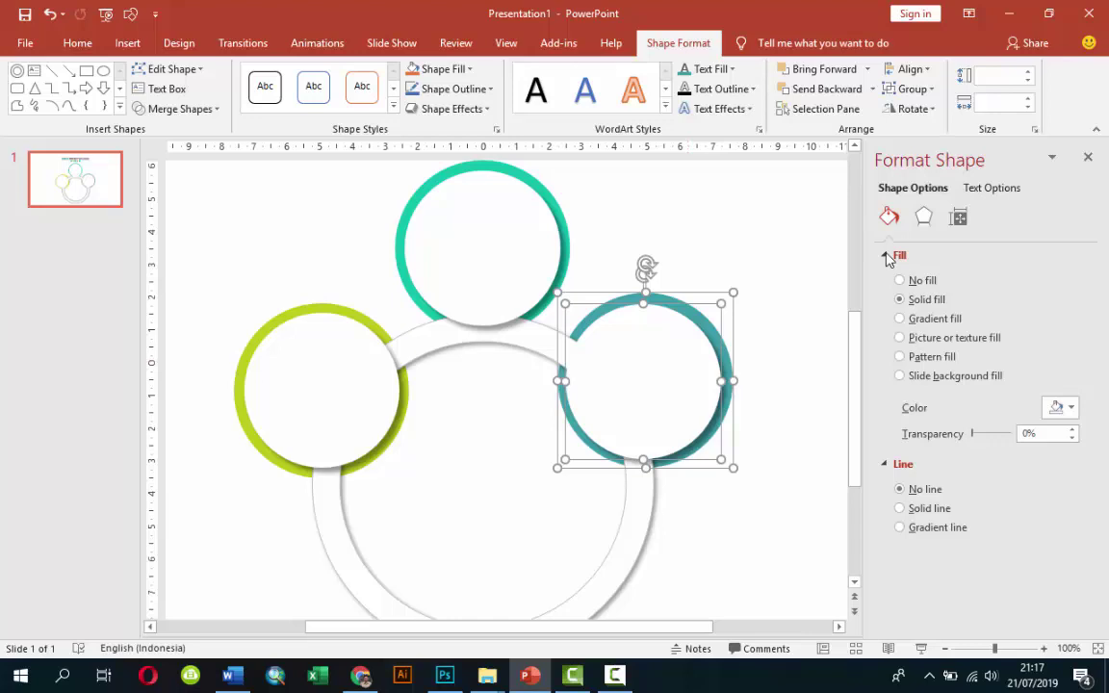
Try the Align options on the right ring and disk, then close the menu
{"action": "left_click", "coordinate": [911, 69]}
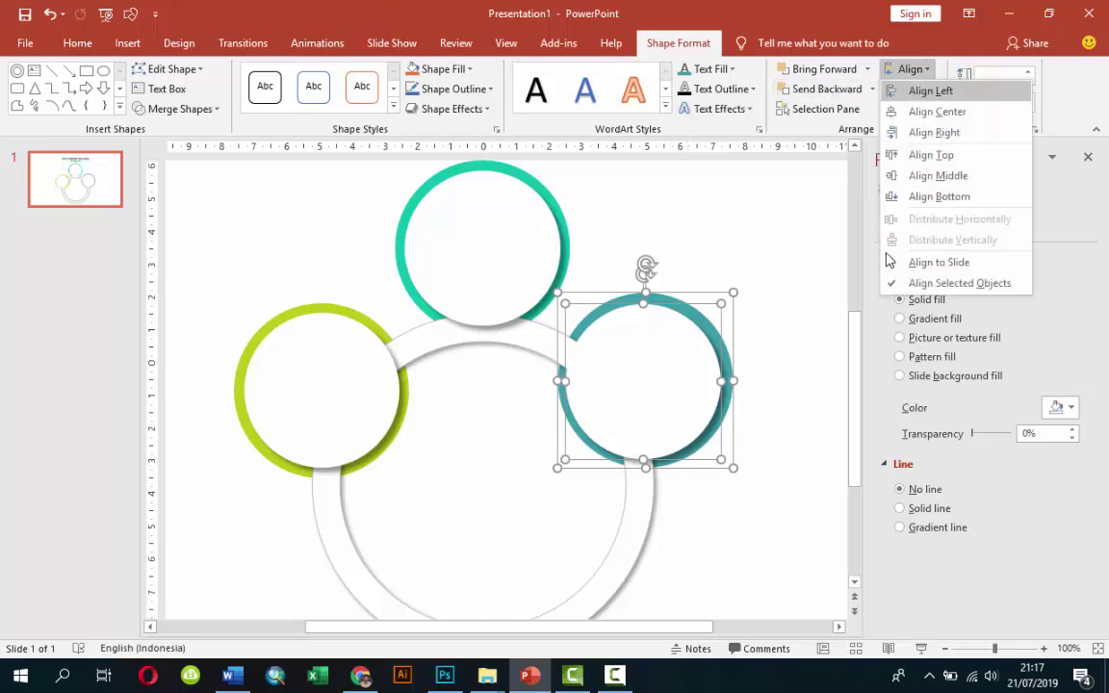
{"action": "left_click", "coordinate": [936, 111]}
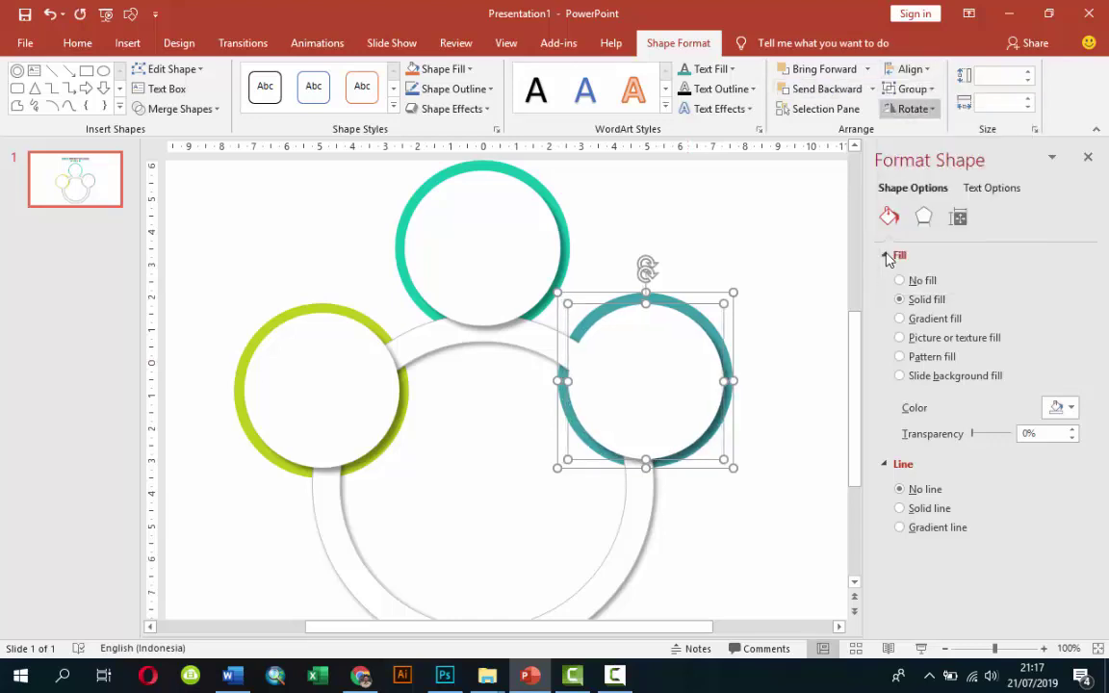
{"action": "left_click", "coordinate": [910, 70]}
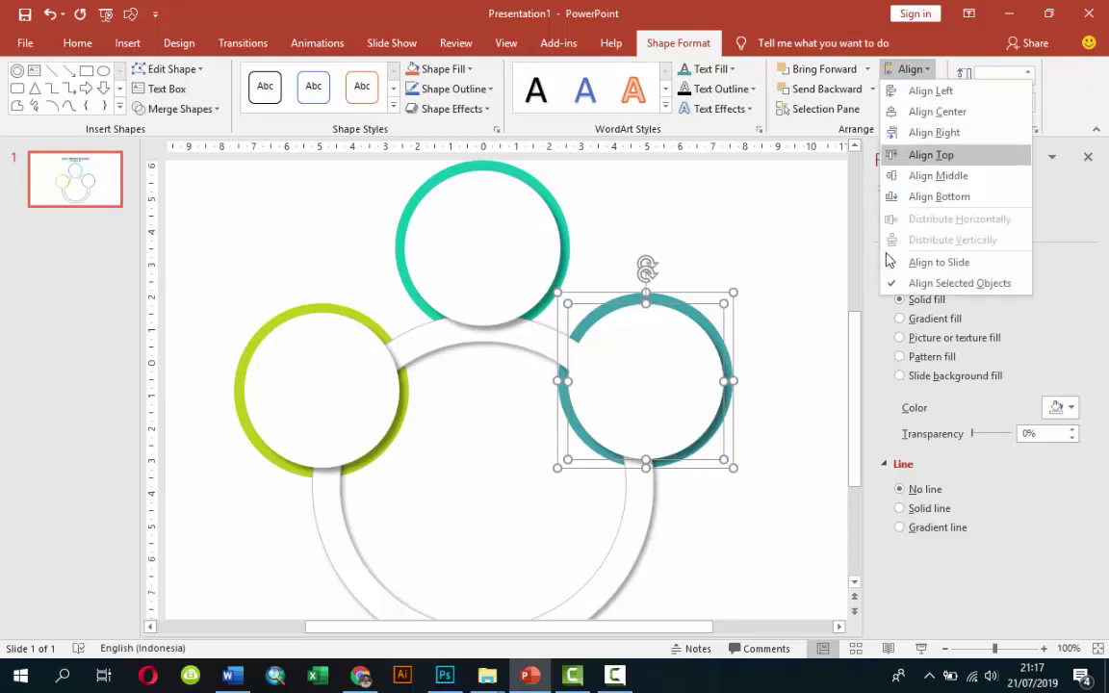
{"action": "left_click", "coordinate": [930, 154]}
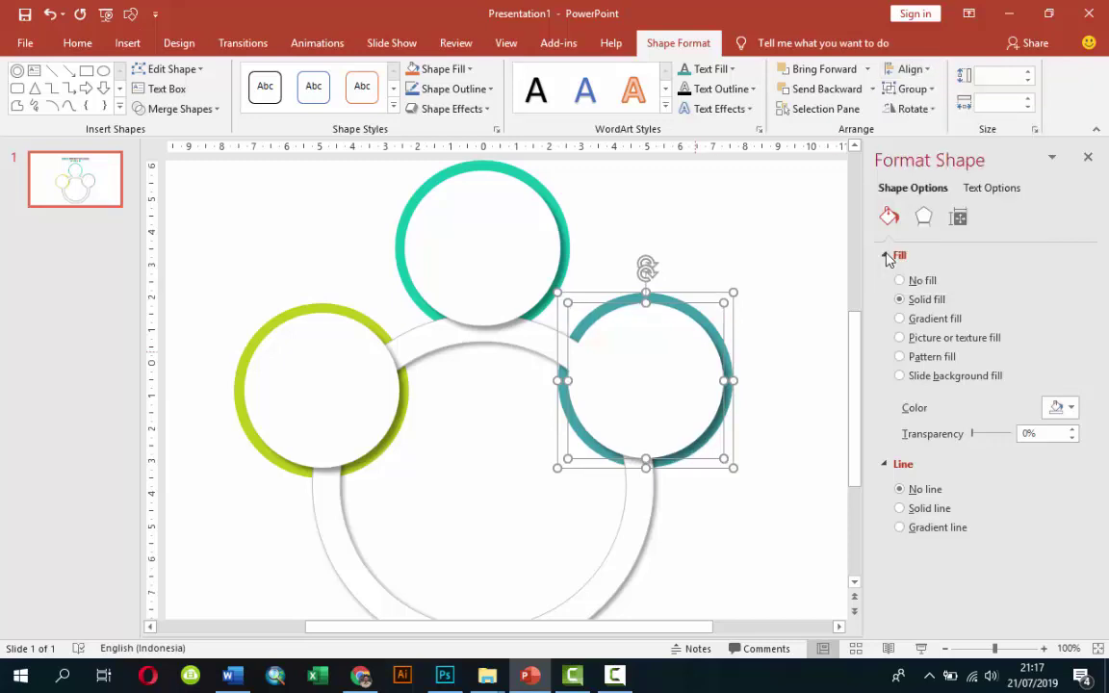
Lower the top teal circle slightly and shift it right, dismissing the Align options unused
{"action": "key", "text": "Tab"}
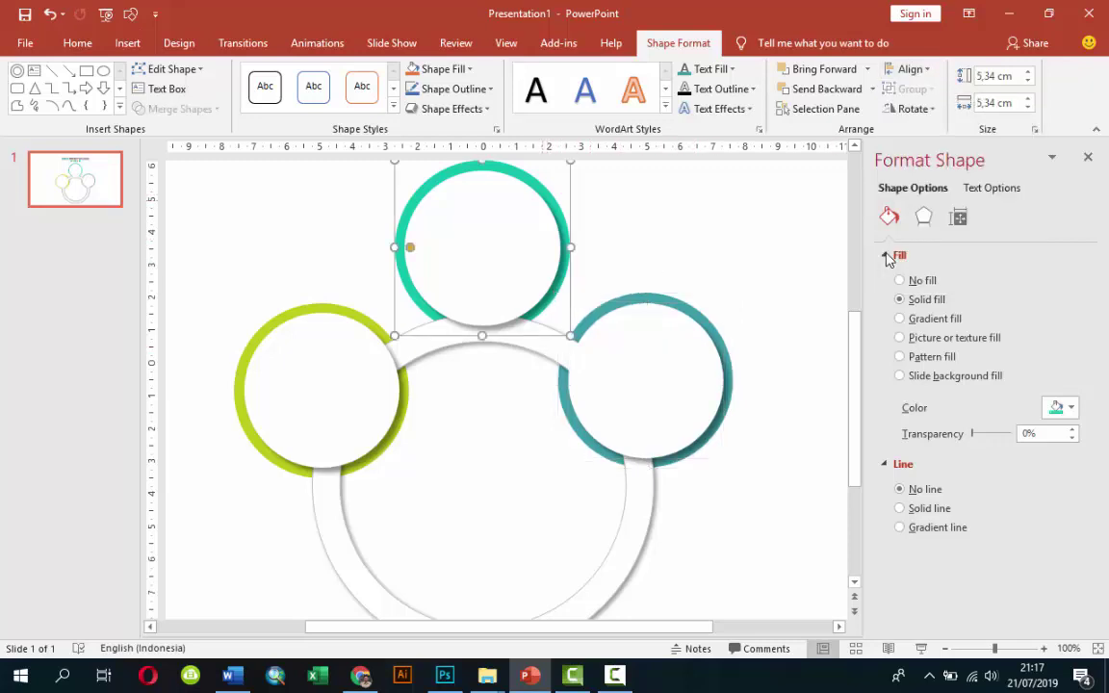
{"action": "key", "text": "Down"}
{"action": "key", "text": "Down"}
{"action": "key", "text": "Down"}
{"action": "key", "text": "Down"}
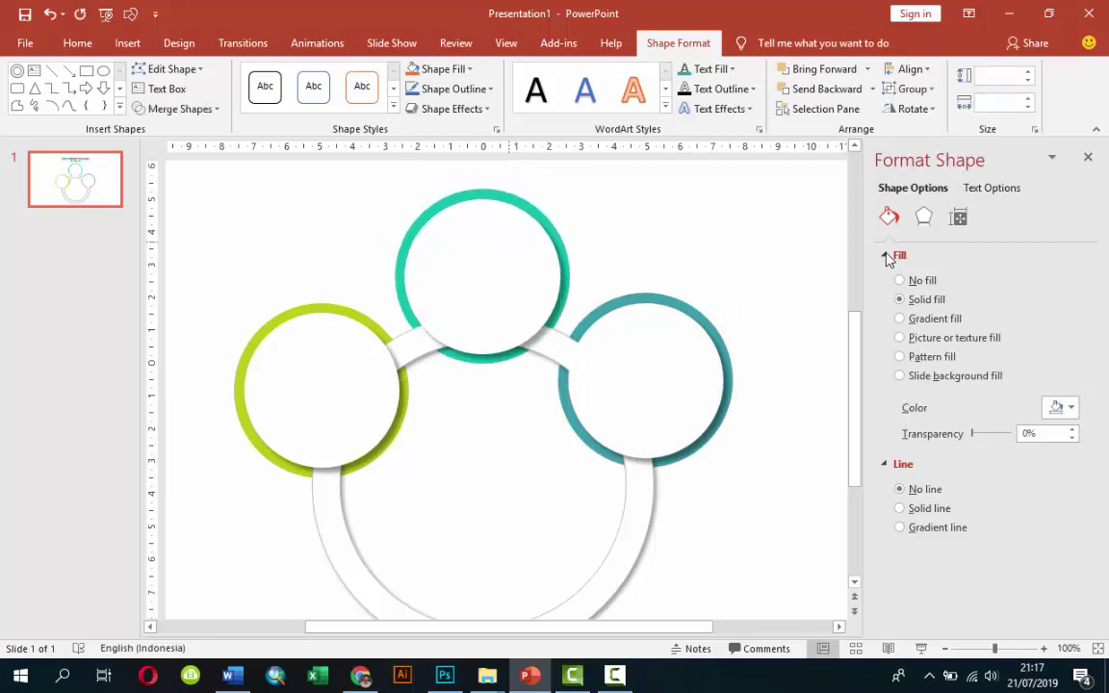
{"action": "key", "text": "Down"}
{"action": "key", "text": "Right"}
{"action": "key", "text": "Right"}
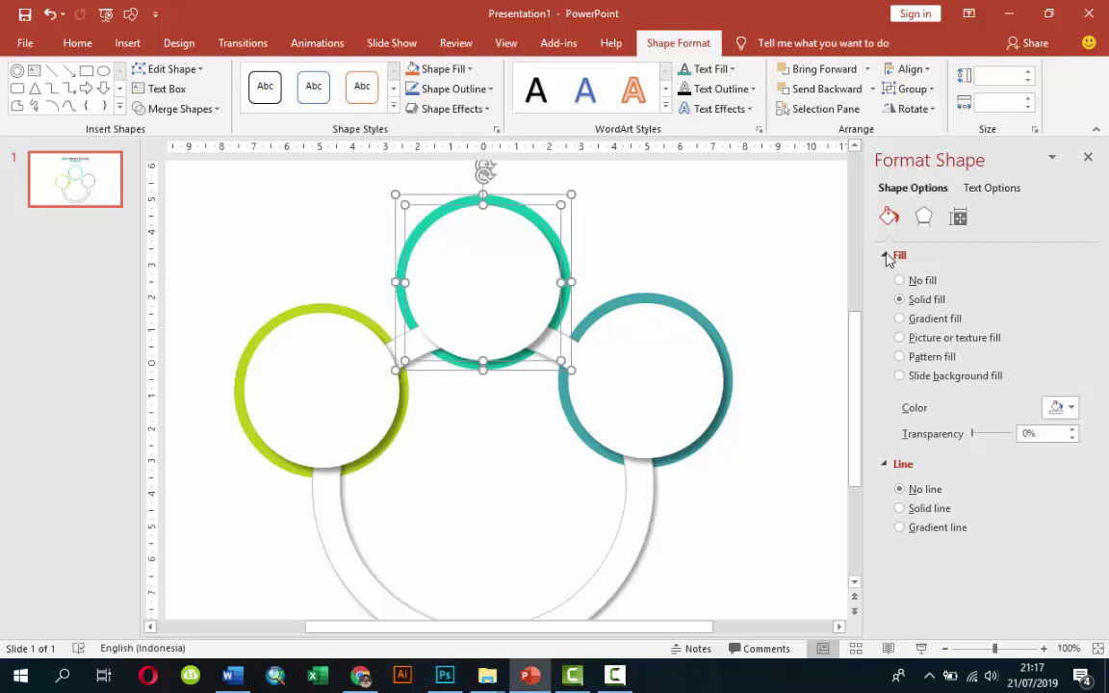
{"action": "key", "text": "alt+j"}
{"action": "key", "text": "d"}
{"action": "key", "text": "a"}
{"action": "key", "text": "a"}
{"action": "key", "text": "Down"}
{"action": "key", "text": "Escape"}
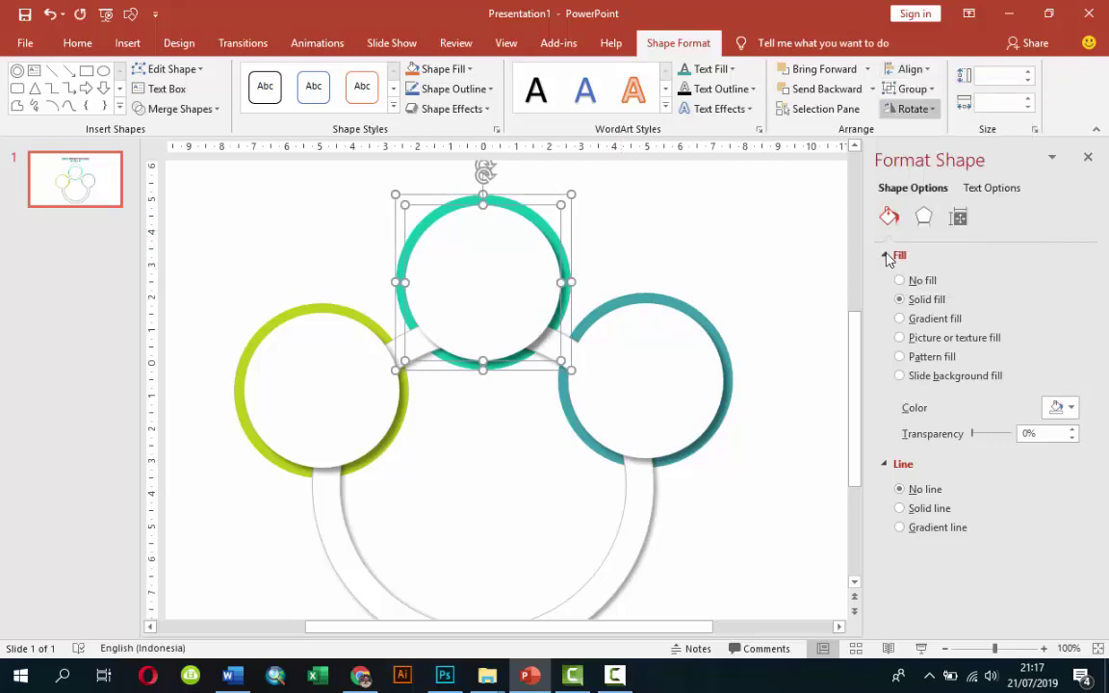
{"action": "key", "text": "Return"}
{"action": "key", "text": "Down"}
{"action": "key", "text": "Down"}
{"action": "key", "text": "Down"}
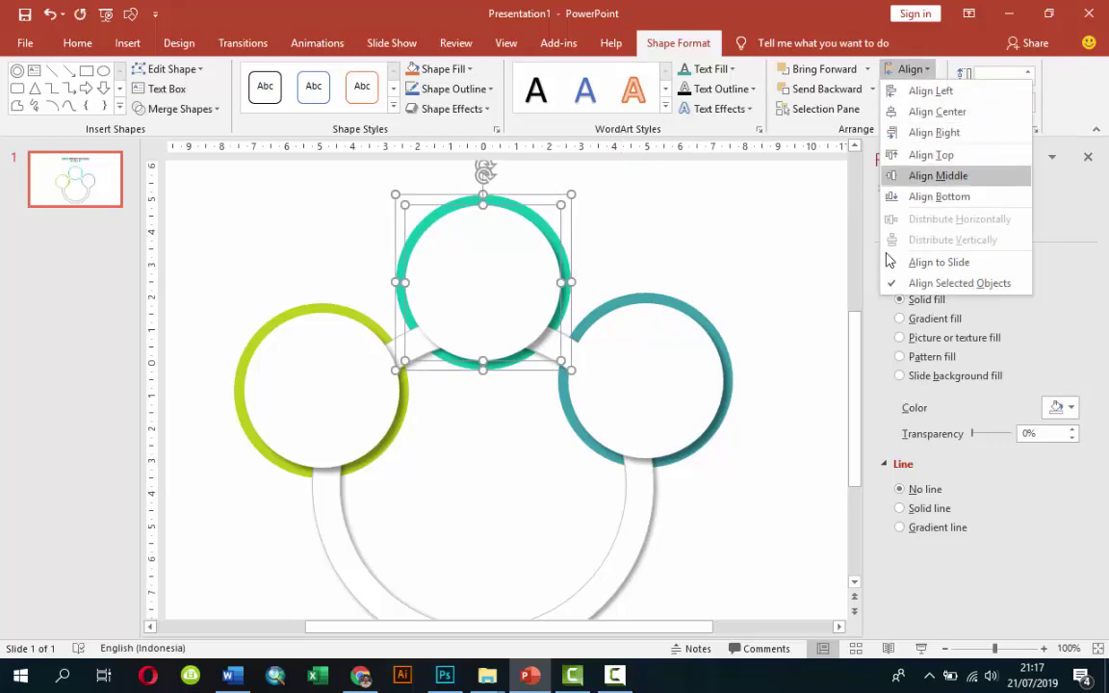
{"action": "key", "text": "Escape"}
{"action": "key", "text": "Escape"}
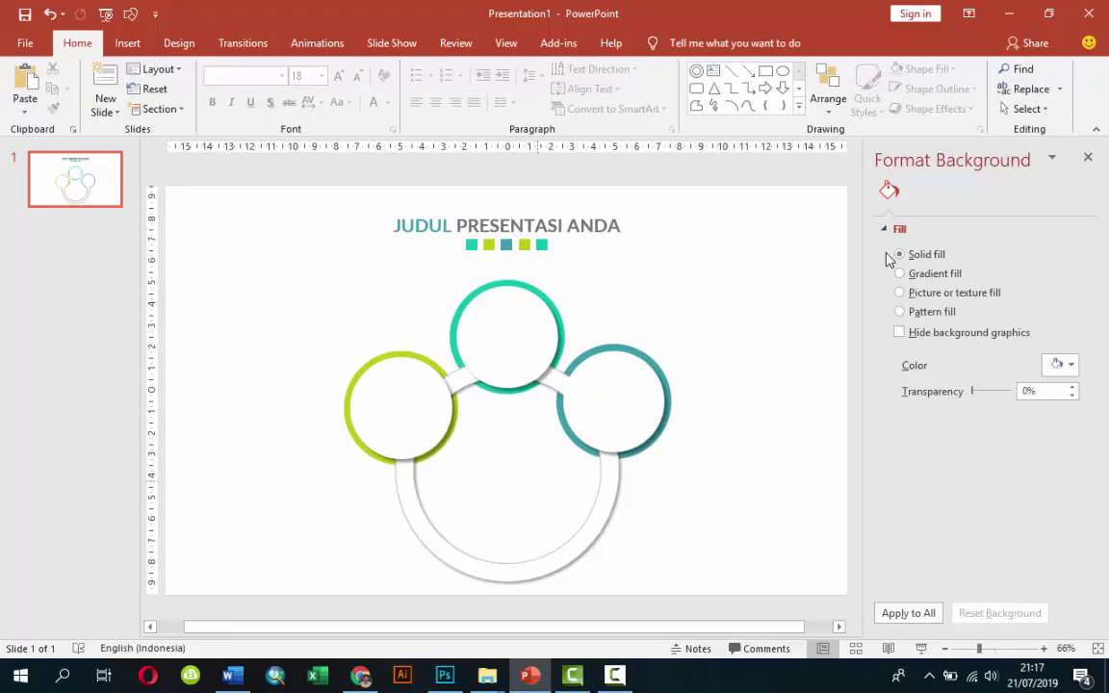
Draw a small isosceles triangle near the slide's top-left
{"action": "scroll", "coordinate": [890, 258], "scroll_direction": "up", "scroll_amount": 1}
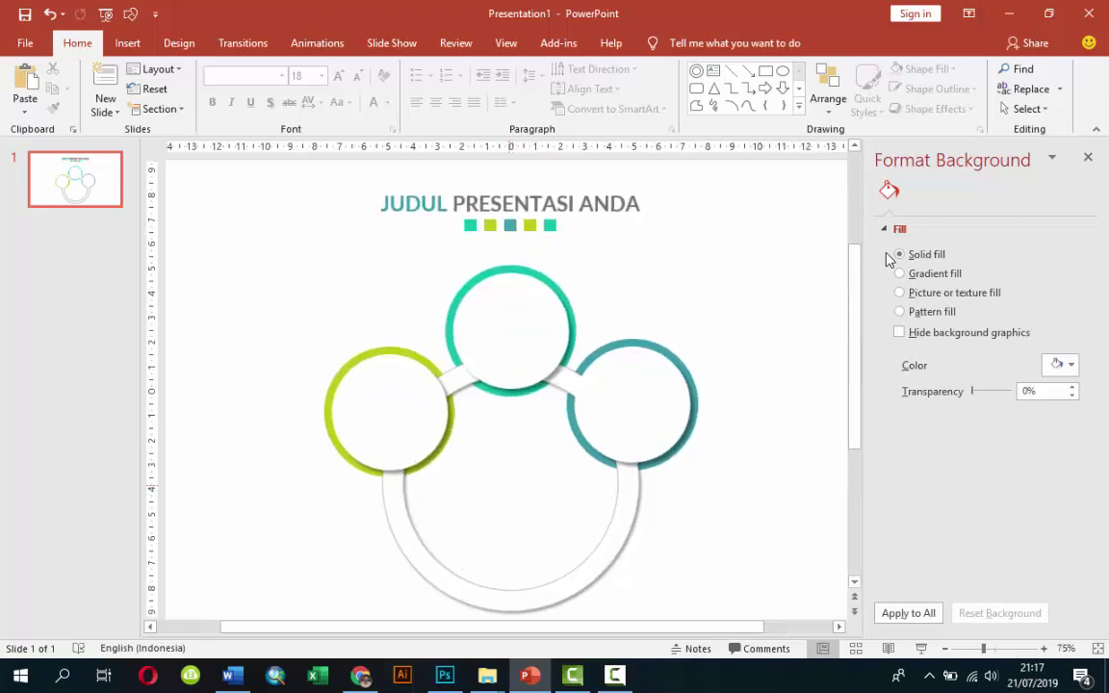
{"action": "scroll", "coordinate": [889, 258], "scroll_direction": "up", "scroll_amount": 2}
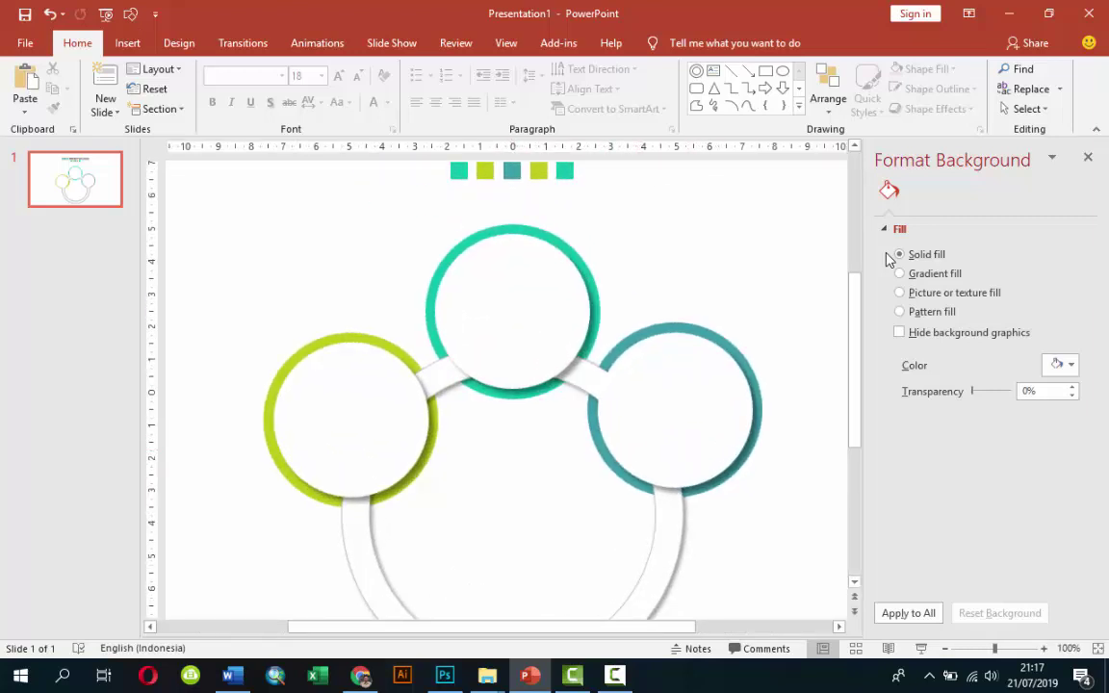
{"action": "key", "text": "alt"}
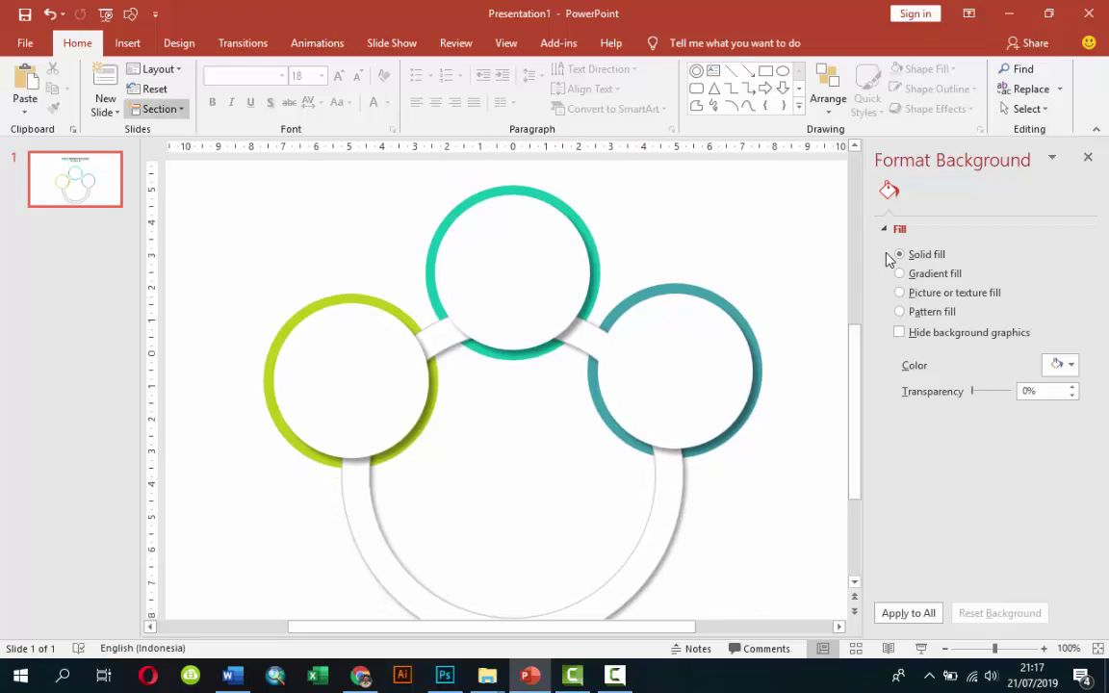
{"action": "key", "text": "n"}
{"action": "key", "text": "s"}
{"action": "key", "text": "h"}
{"action": "key", "text": "Right"}
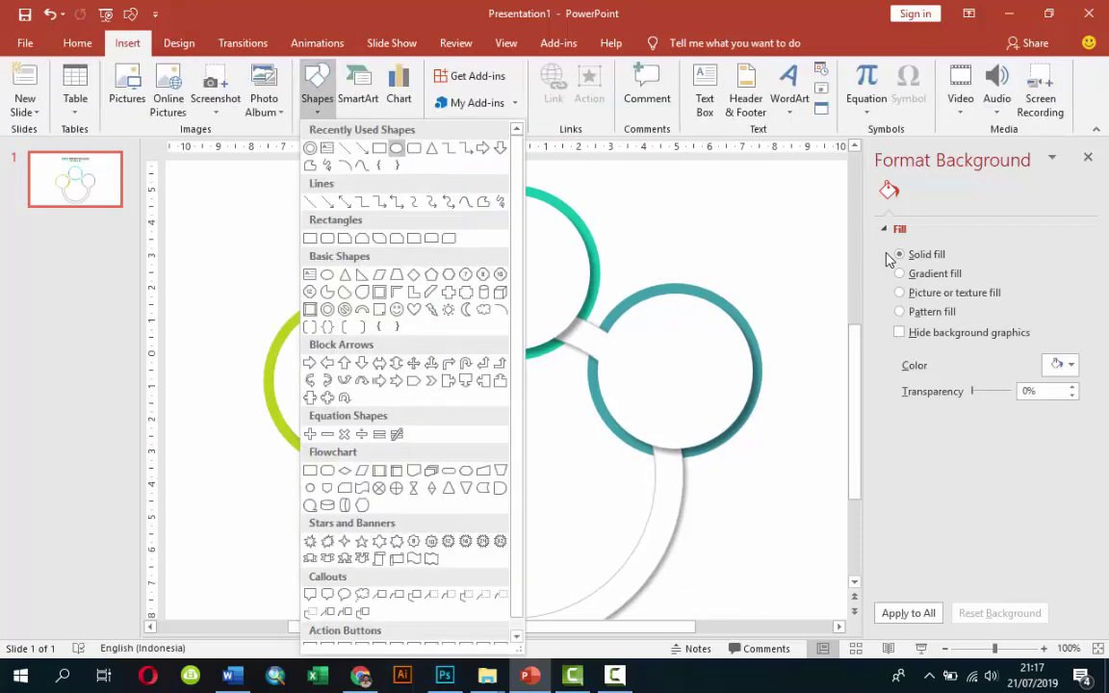
{"action": "key", "text": "Right"}
{"action": "key", "text": "Right"}
{"action": "key", "text": "Return"}
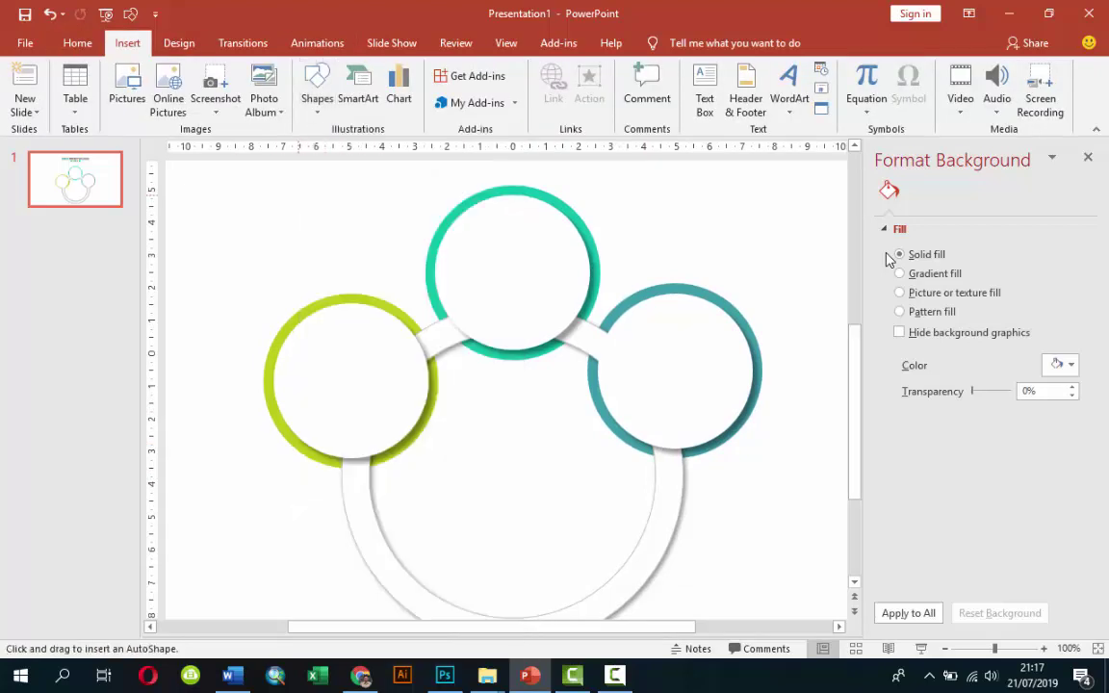
{"action": "left_click_drag", "start_coordinate": [296, 191], "coordinate": [332, 225]}
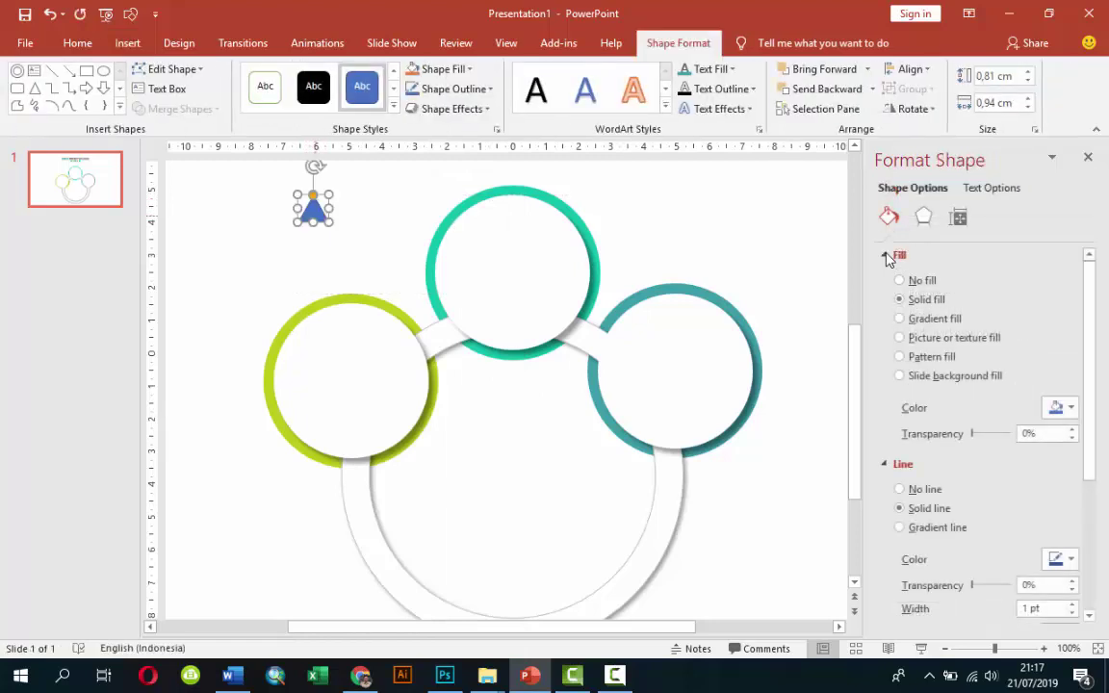
Make the triangle grey with no outline, flip it to point down, and centre it below the top circle
{"action": "key", "text": "Up"}
{"action": "key", "text": "shift+Tab"}
{"action": "key", "text": "shift+Tab"}
{"action": "key", "text": "shift+Tab"}
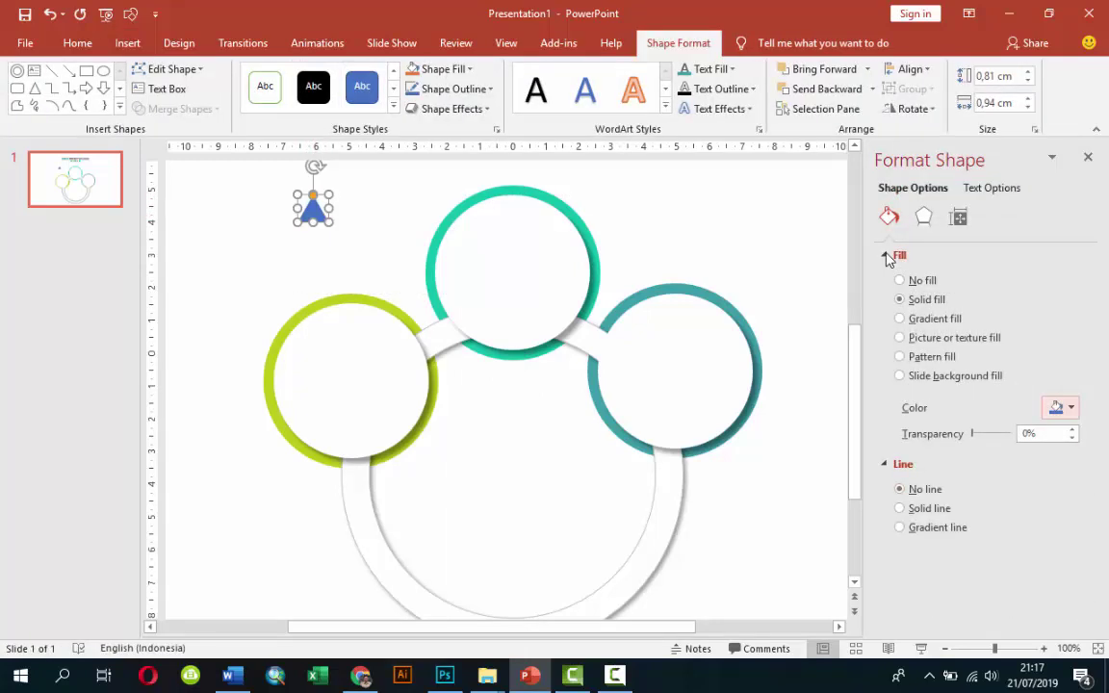
{"action": "key", "text": "Return"}
{"action": "key", "text": "Right"}
{"action": "key", "text": "Right"}
{"action": "key", "text": "Return"}
{"action": "key", "text": "Down"}
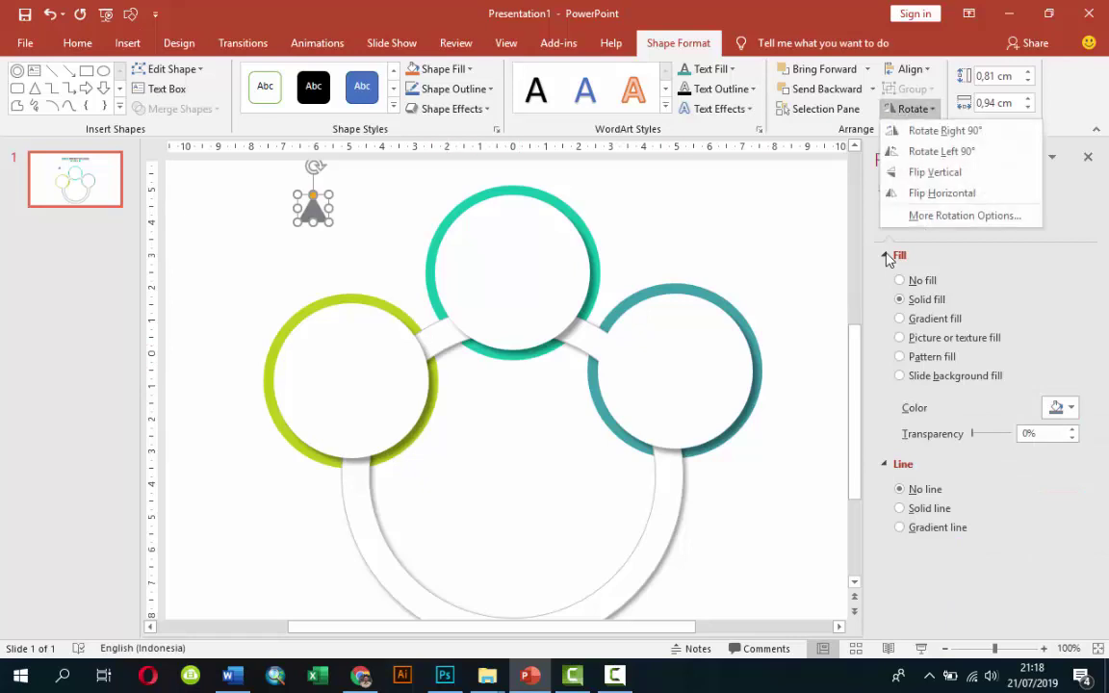
{"action": "key", "text": "Down"}
{"action": "key", "text": "Down"}
{"action": "key", "text": "Down"}
{"action": "key", "text": "Return"}
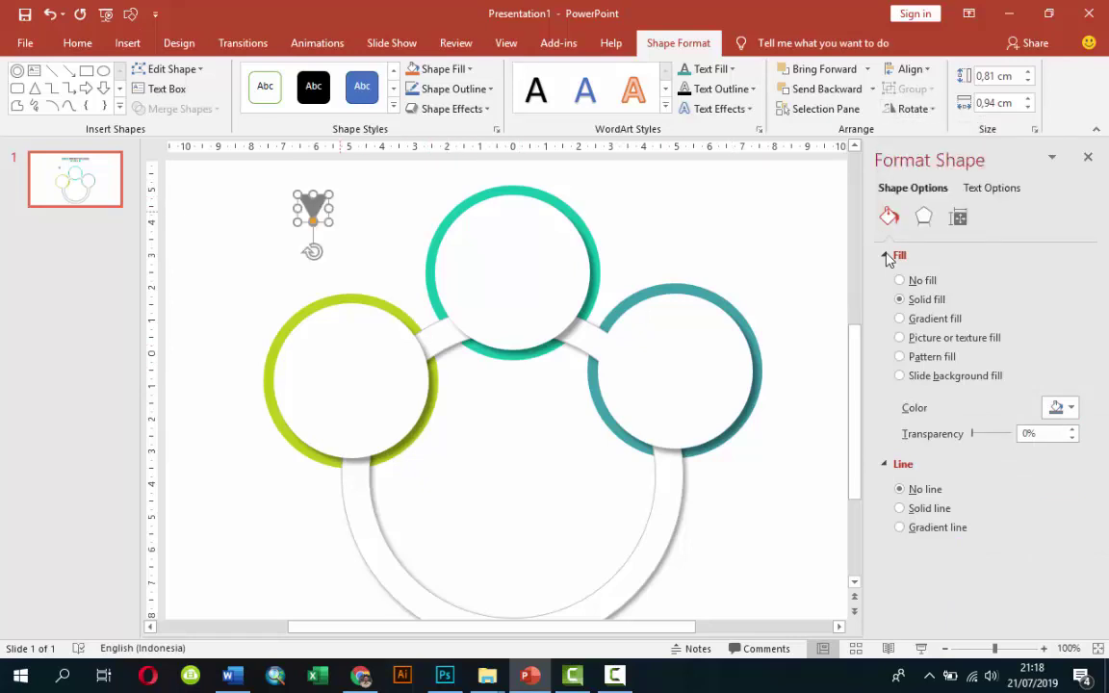
{"action": "key", "text": "Right"}
{"action": "key", "text": "Right"}
{"action": "key", "text": "Right"}
{"action": "key", "text": "Down"}
{"action": "key", "text": "Down"}
{"action": "key", "text": "Down"}
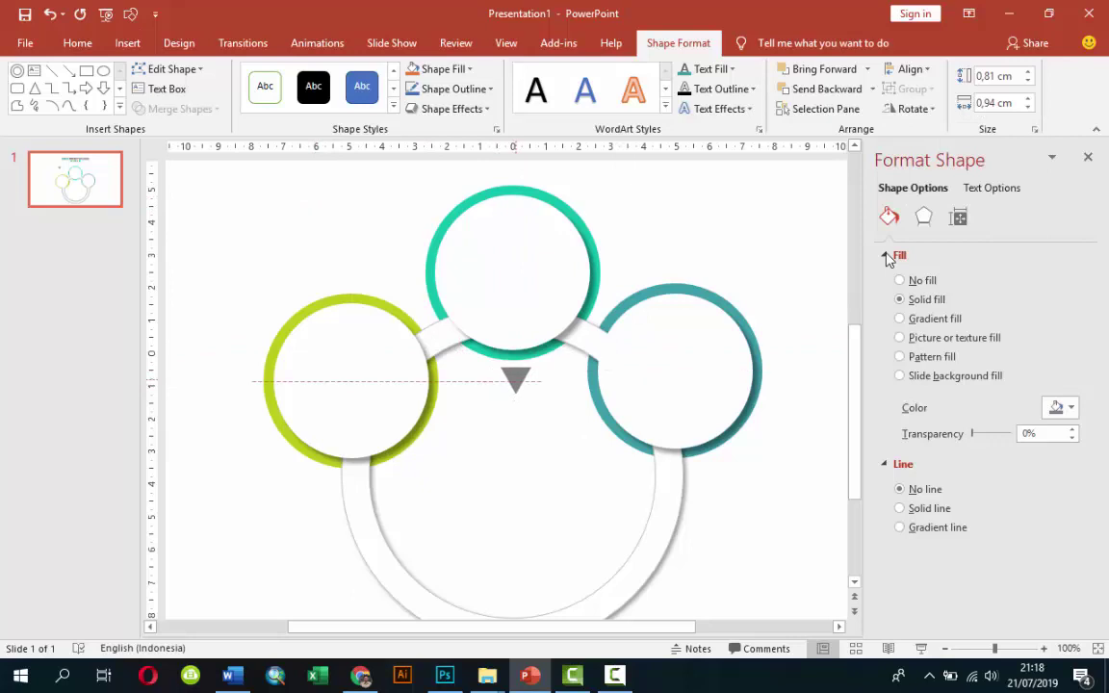
{"action": "key", "text": "ctrl+Right"}
{"action": "key", "text": "ctrl+Left"}
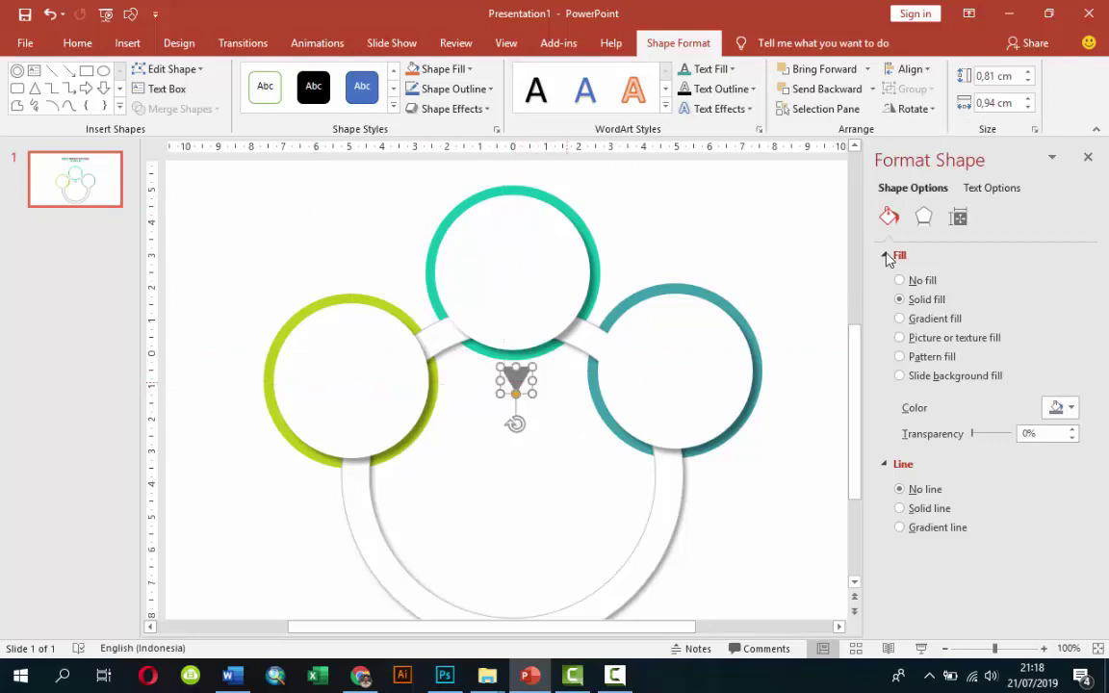
Duplicate the triangle, point it upward, and place it against the right teal circle
{"action": "key", "text": "ctrl+d"}
{"action": "key", "text": "Right"}
{"action": "key", "text": "Right"}
{"action": "key", "text": "Right"}
{"action": "key", "text": "Down"}
{"action": "key", "text": "Down"}
{"action": "key", "text": "Down"}
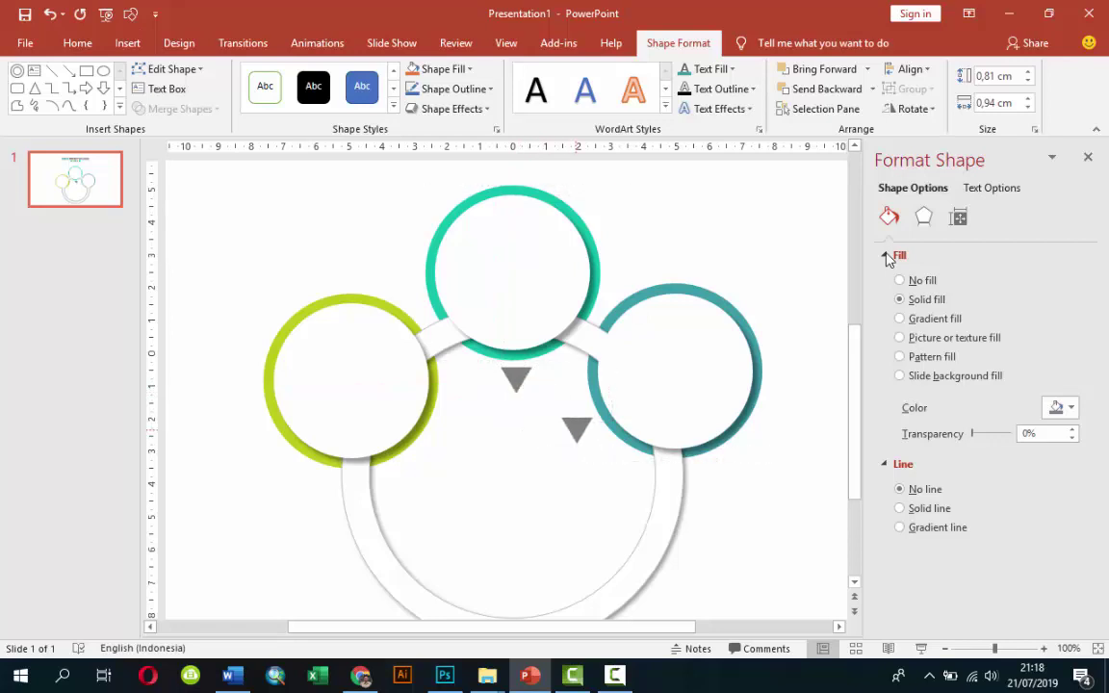
{"action": "key", "text": "alt+Left"}
{"action": "key", "text": "alt+Left"}
{"action": "key", "text": "alt+Left"}
{"action": "key", "text": "Escape"}
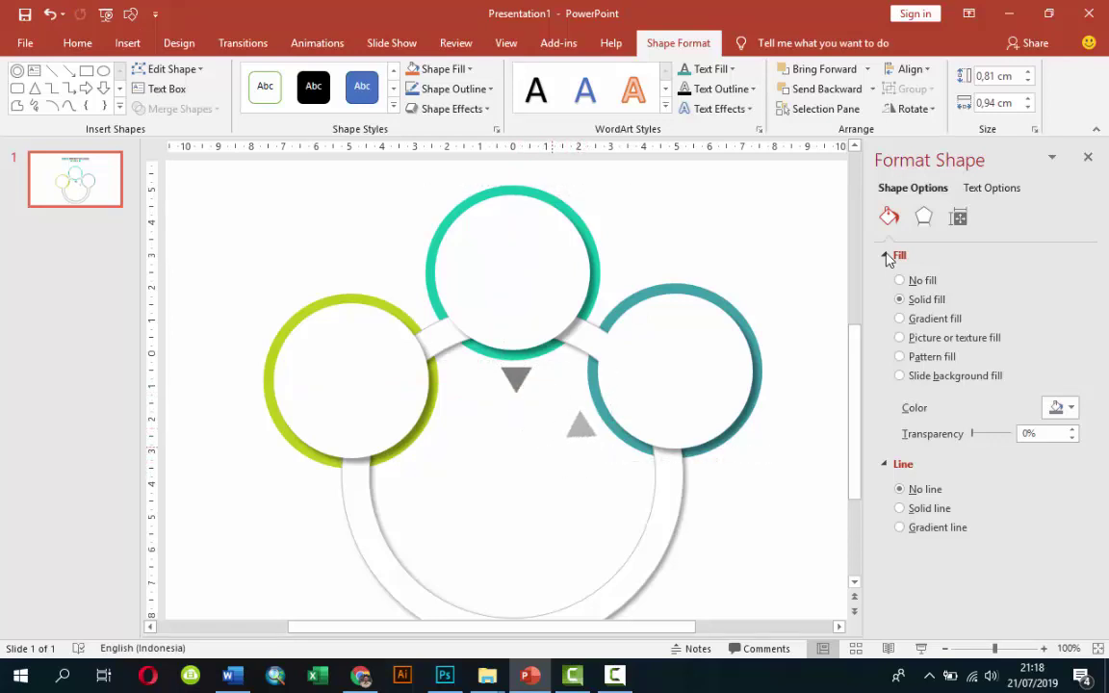
{"action": "key", "text": "shift+Tab"}
{"action": "key", "text": "Right"}
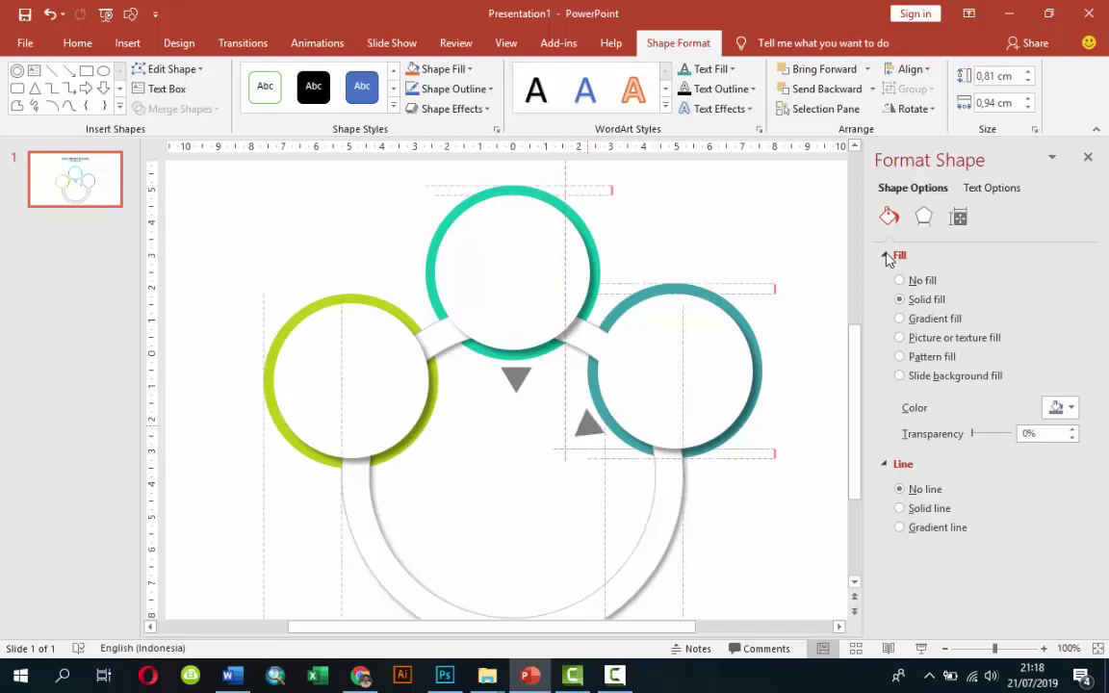
{"action": "key", "text": "Right"}
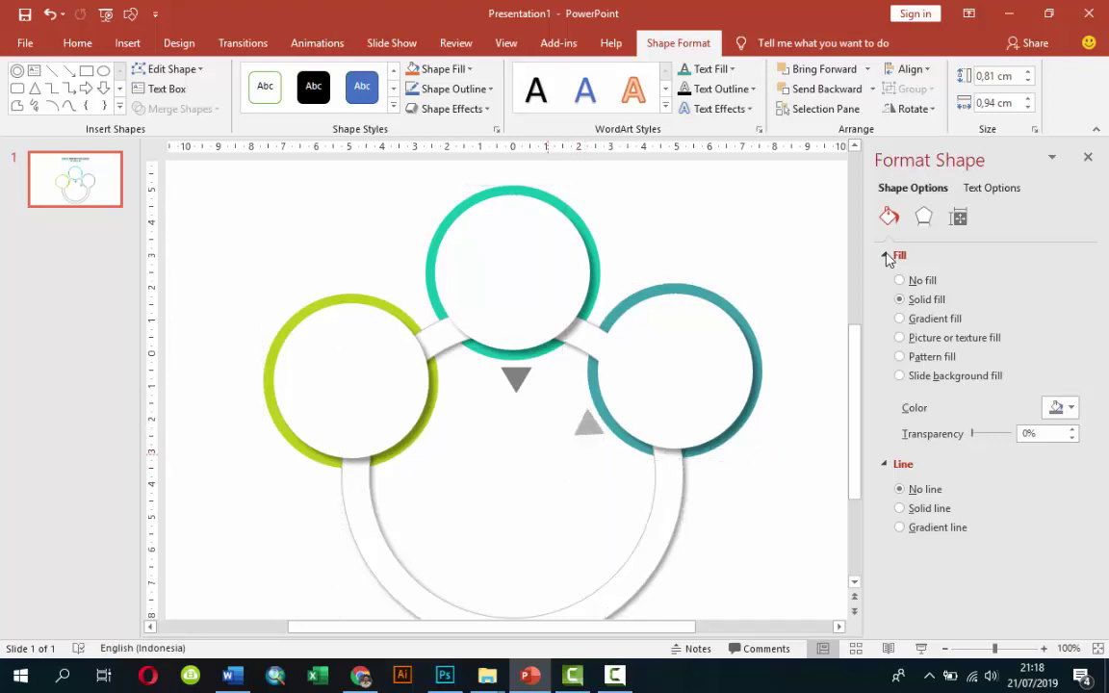
Duplicate the upward triangle, flip it horizontally, and move it beside the green circle
{"action": "key", "text": "ctrl+d"}
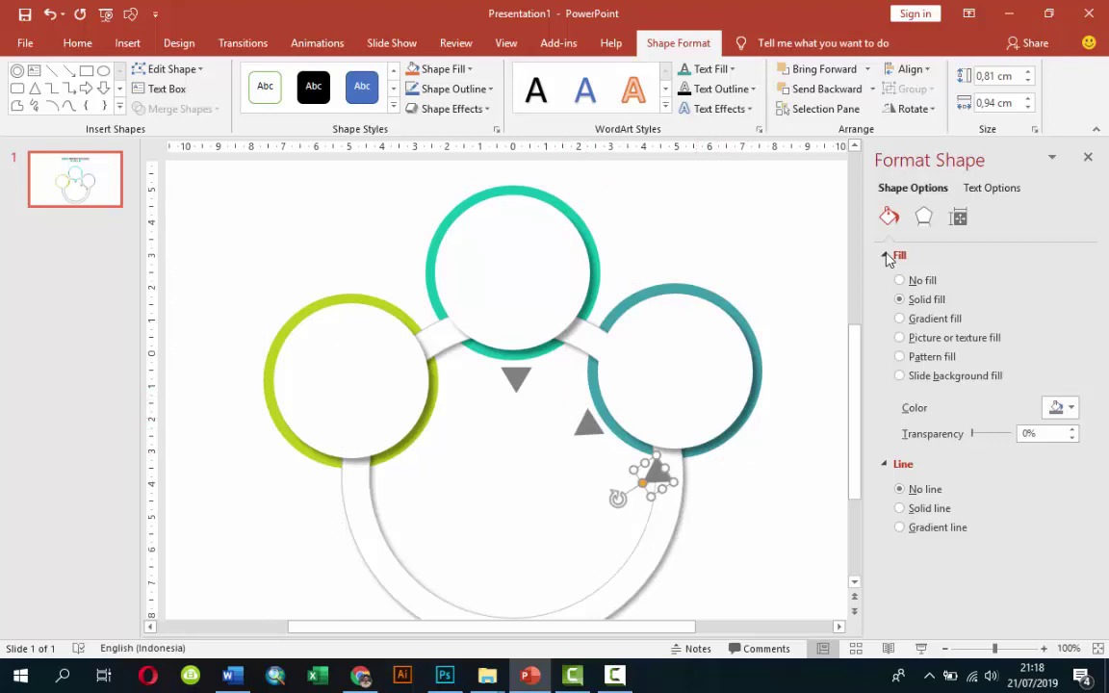
{"action": "key", "text": "Down"}
{"action": "key", "text": "Down"}
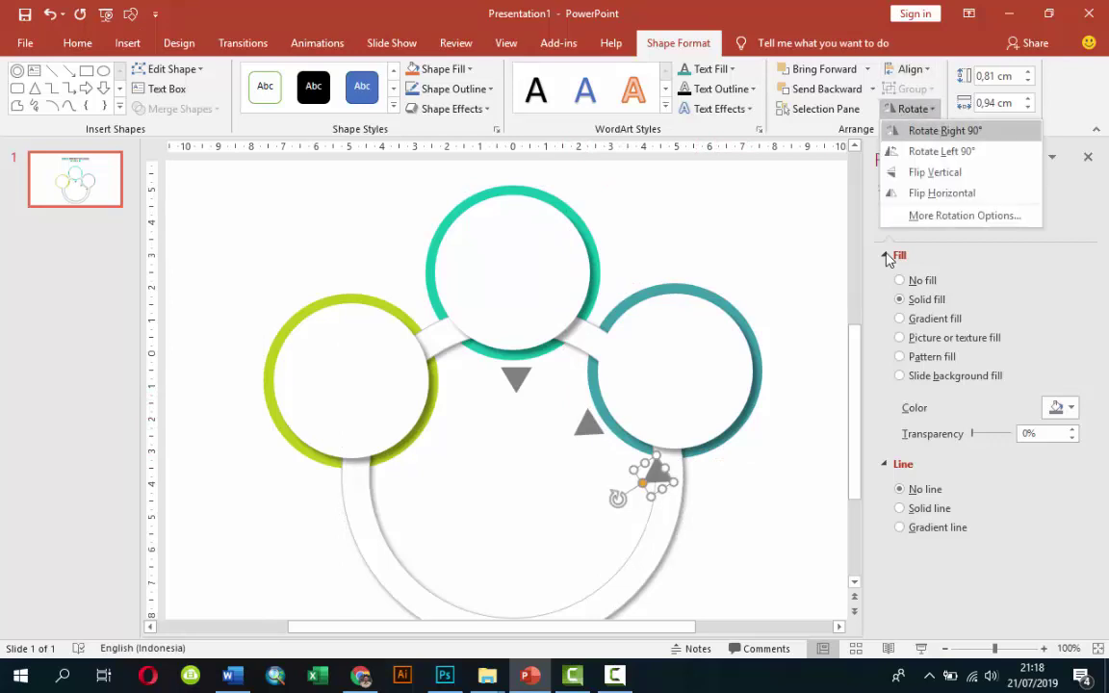
{"action": "key", "text": "Down"}
{"action": "key", "text": "Down"}
{"action": "key", "text": "Down"}
{"action": "key", "text": "Return"}
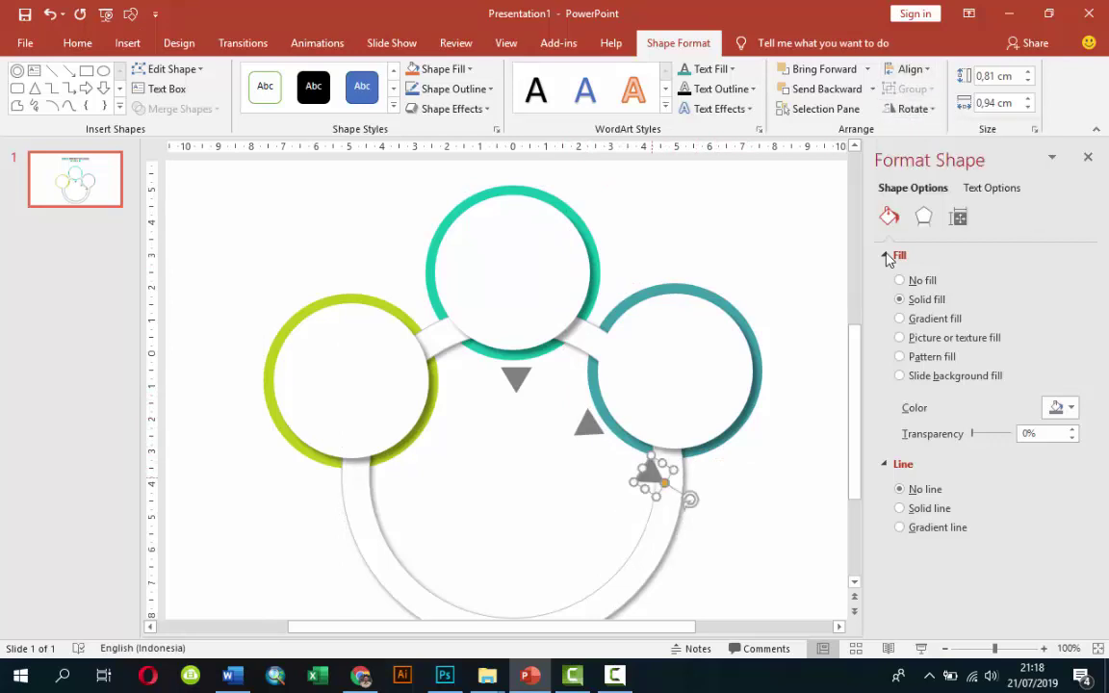
{"action": "key", "text": "Left"}
{"action": "key", "text": "Left"}
{"action": "key", "text": "Left"}
{"action": "key", "text": "Up"}
{"action": "key", "text": "Up"}
{"action": "key", "text": "Up"}
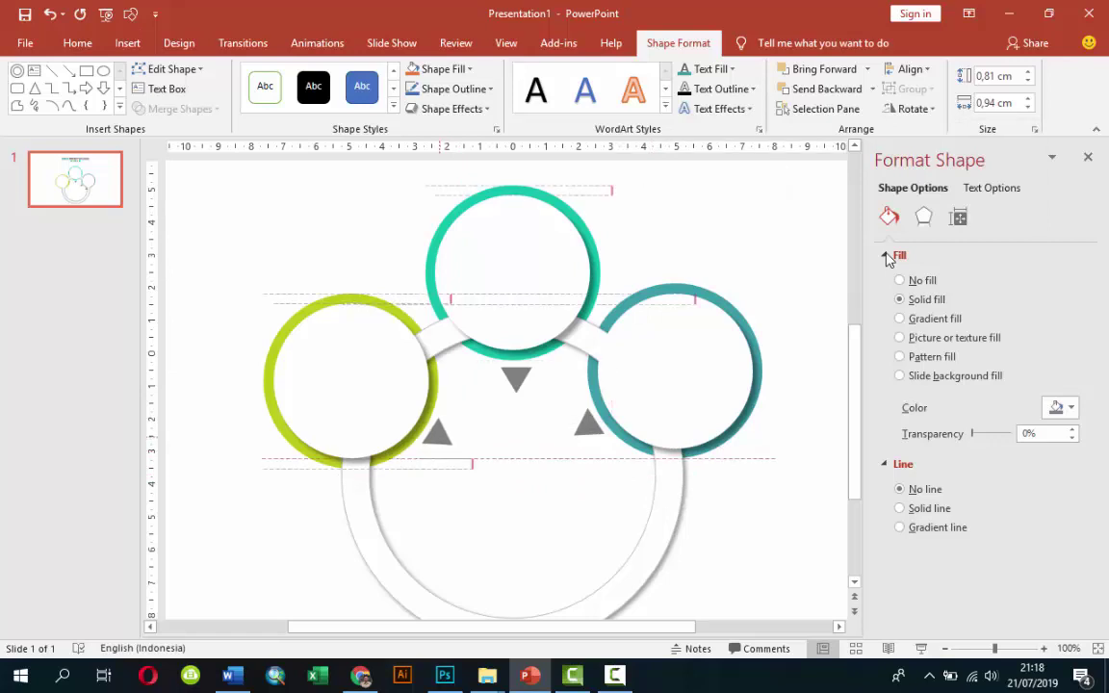
Set the large ring's shadow to 8 pt distance, 69% transparency and 18 pt blur
{"action": "key", "text": "Escape"}
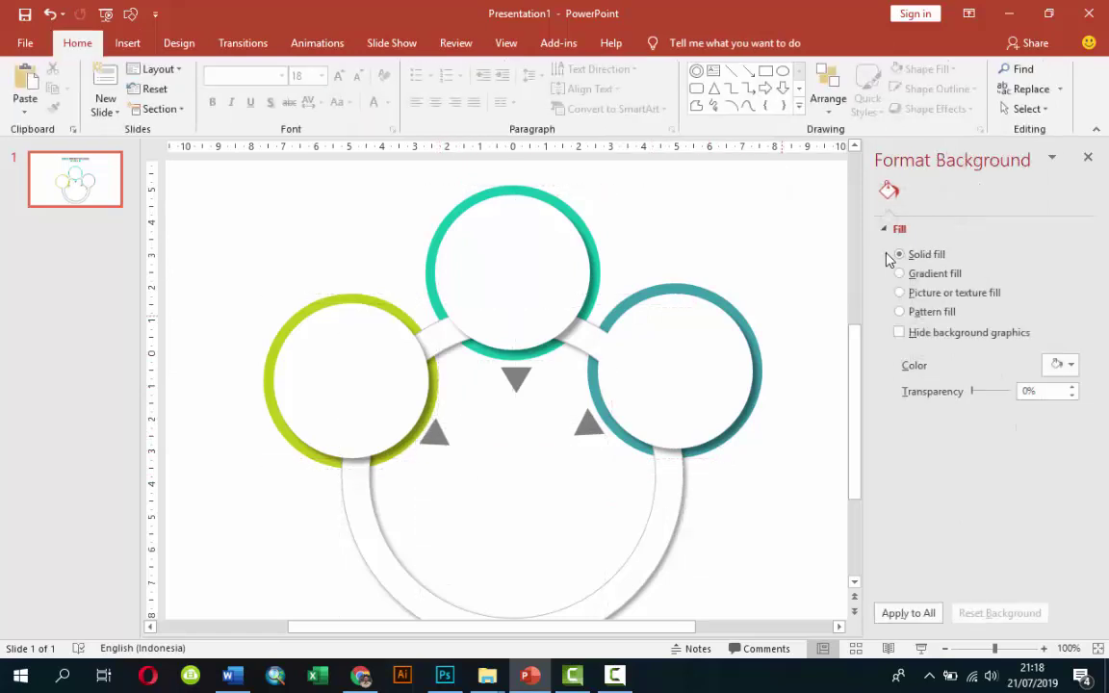
{"action": "key", "text": "ctrl+minus"}
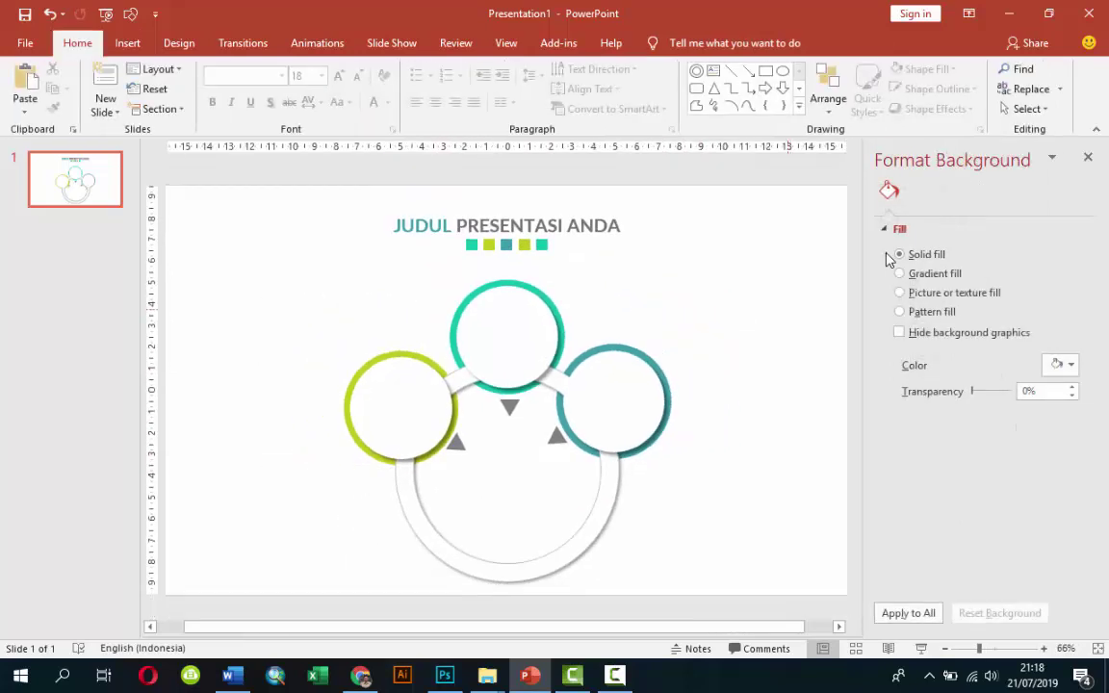
{"action": "key", "text": "Tab"}
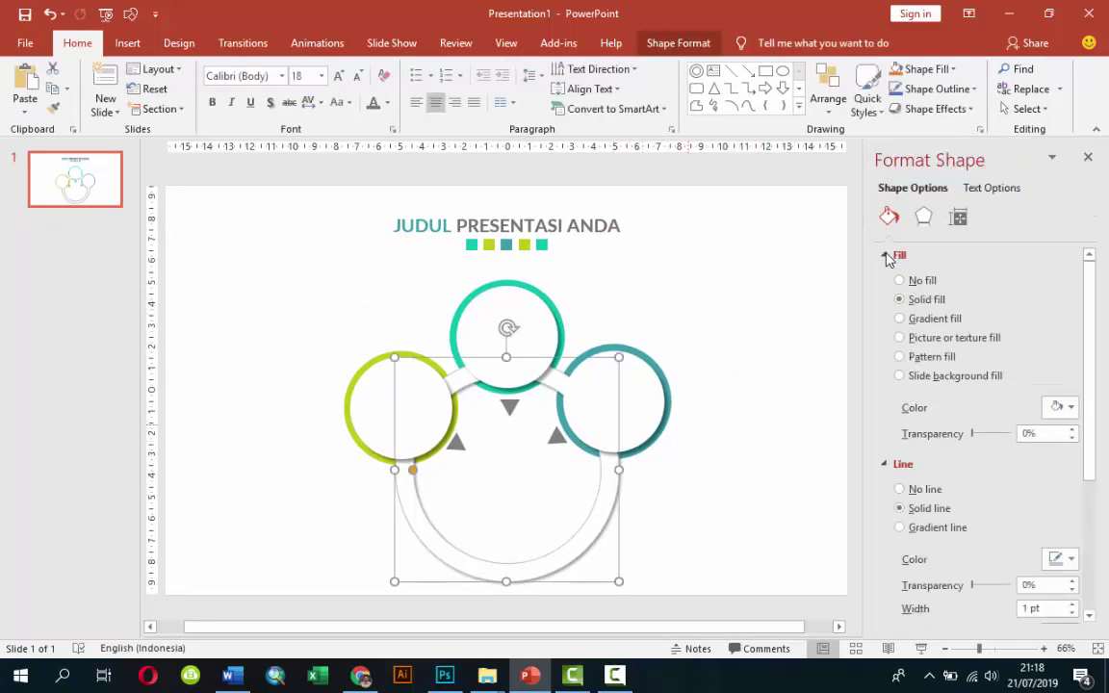
{"action": "key", "text": "Right"}
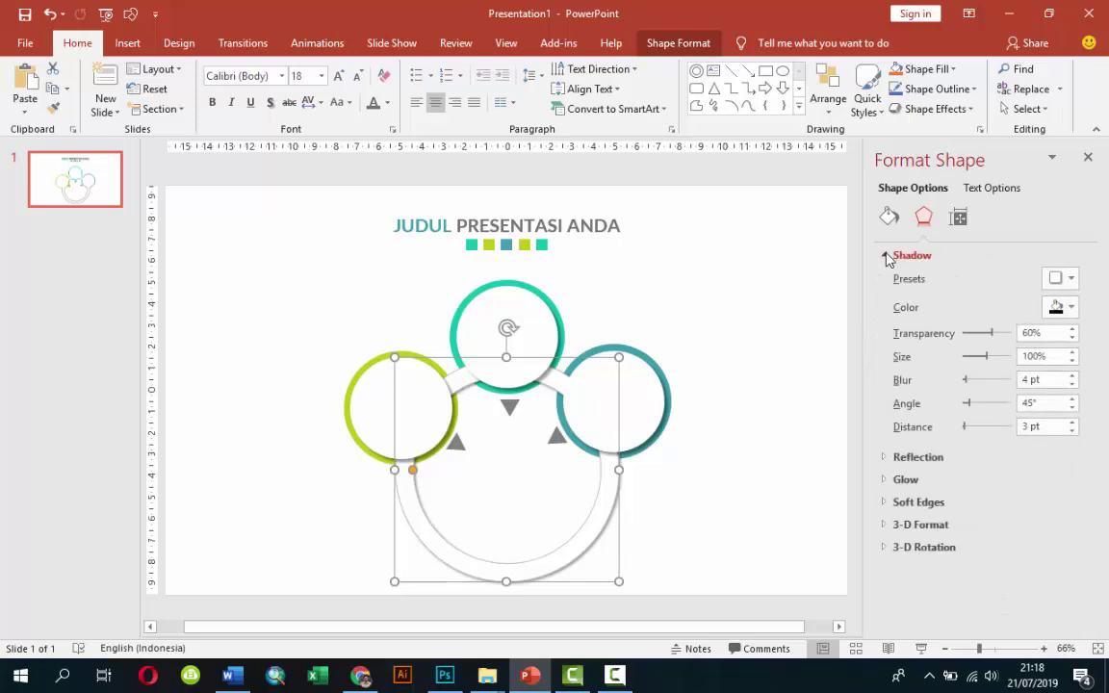
{"action": "key", "text": "Up"}
{"action": "key", "text": "Up"}
{"action": "key", "text": "Up"}
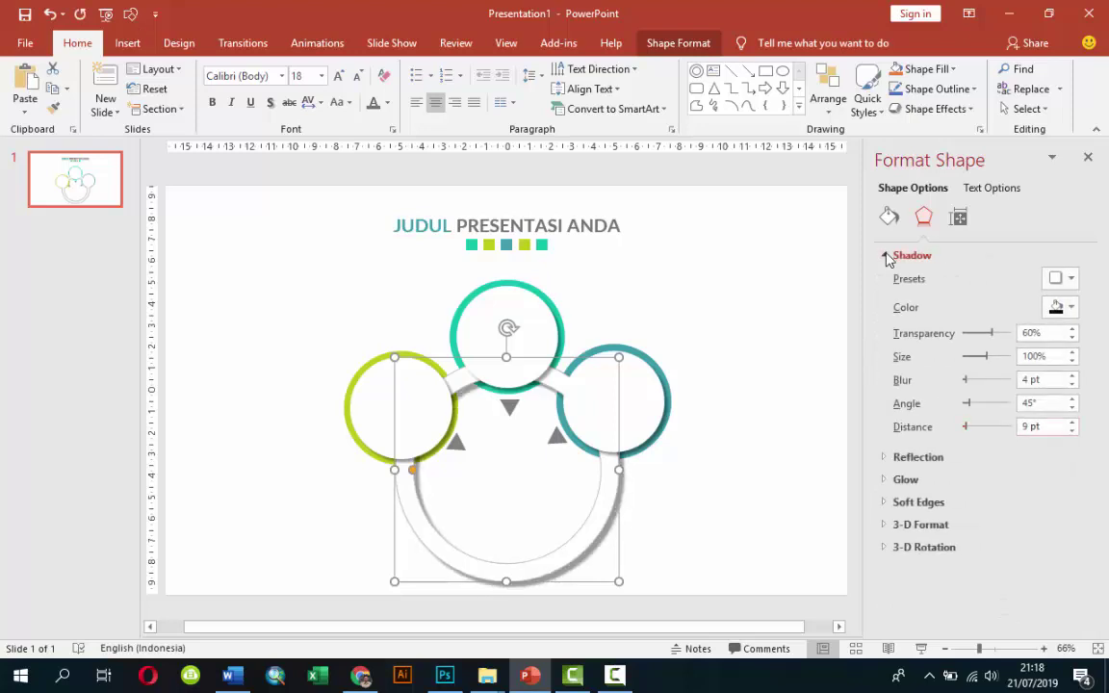
{"action": "key", "text": "shift+Tab"}
{"action": "key", "text": "shift+Tab"}
{"action": "key", "text": "shift+Tab"}
{"action": "key", "text": "shift+Tab"}
{"action": "key", "text": "shift+Tab"}
{"action": "key", "text": "shift+Tab"}
{"action": "type", "text": "72"}
{"action": "key", "text": "Return"}
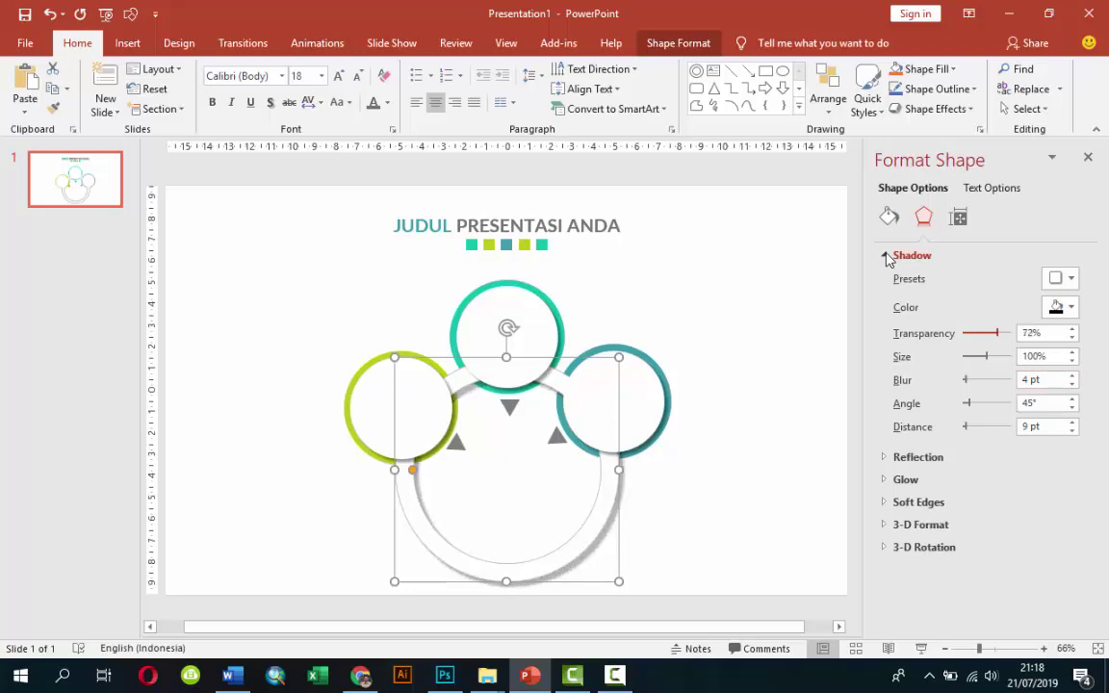
{"action": "key", "text": "Down"}
{"action": "key", "text": "Down"}
{"action": "key", "text": "Down"}
{"action": "key", "text": "Down"}
{"action": "key", "text": "Up"}
{"action": "key", "text": "Up"}
{"action": "key", "text": "Up"}
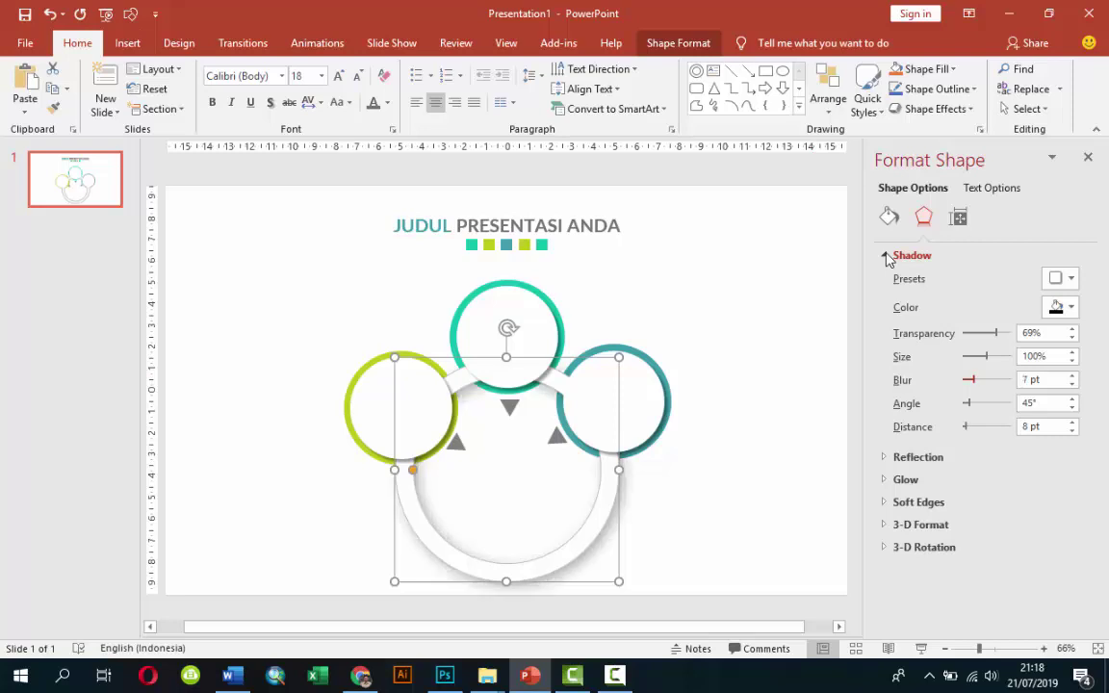
{"action": "key", "text": "Escape"}
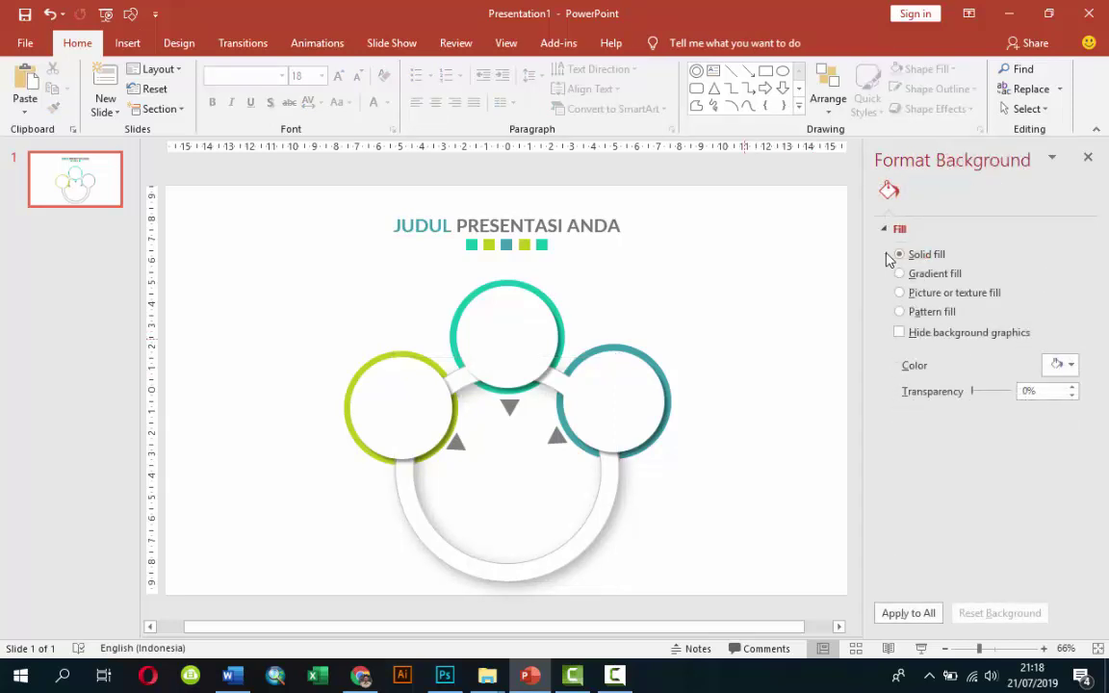
Duplicate the JUDUL PRESENTASI ANDA title box and make the copy narrower
{"action": "key", "text": "ctrl+minus"}
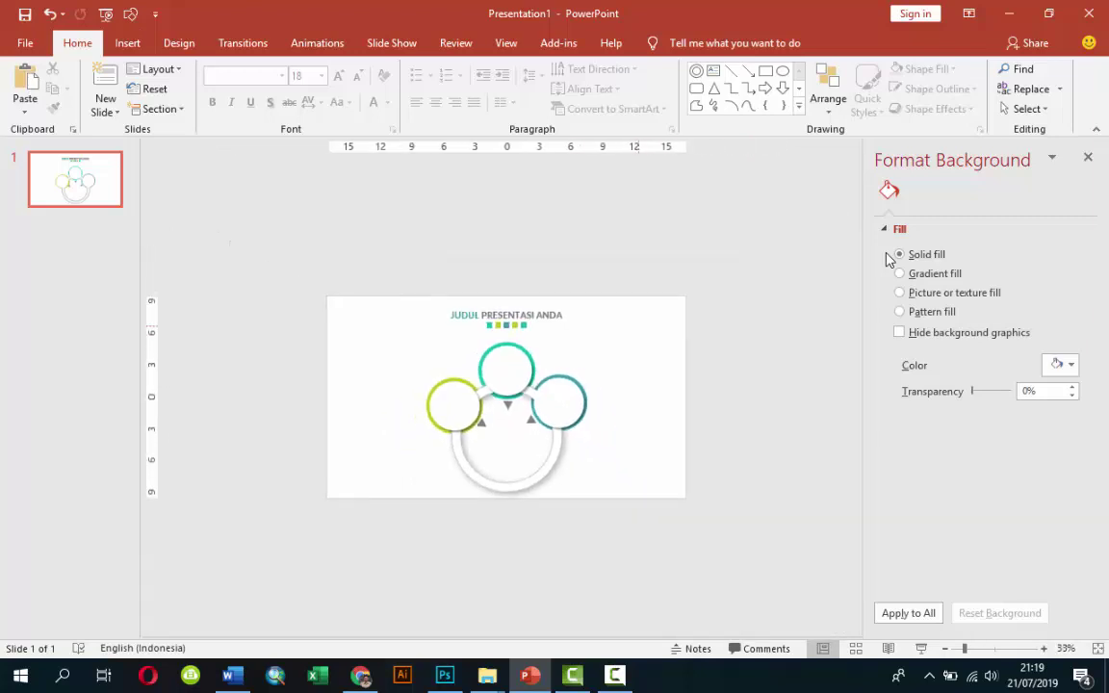
{"action": "key", "text": "ctrl+plus"}
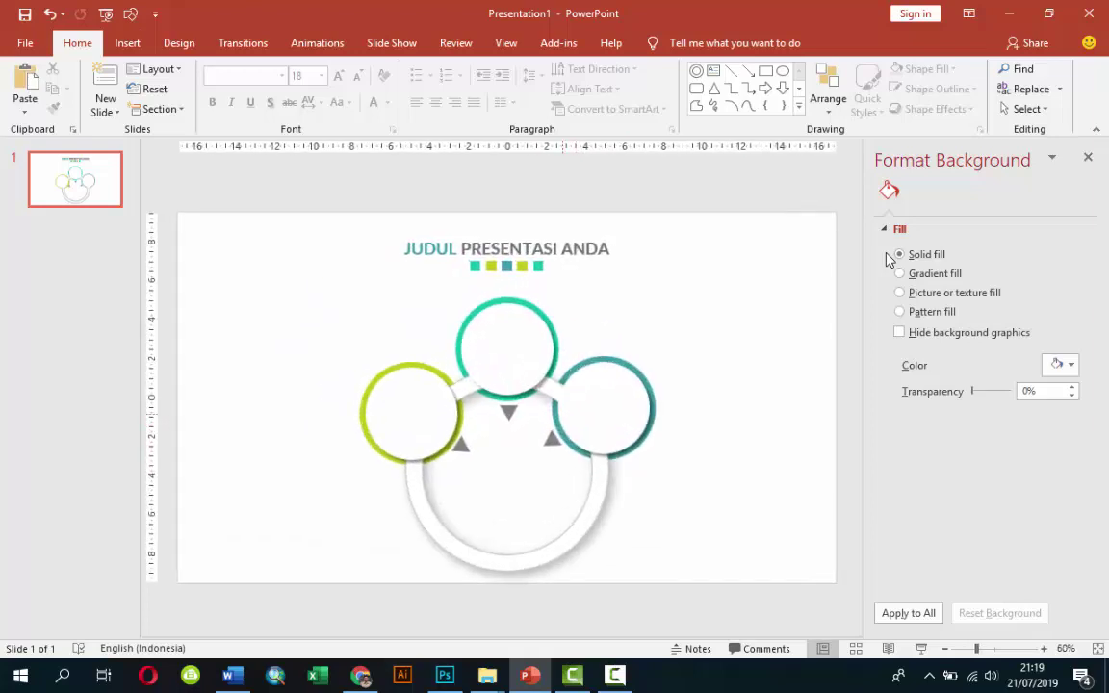
{"action": "key", "text": "alt+n"}
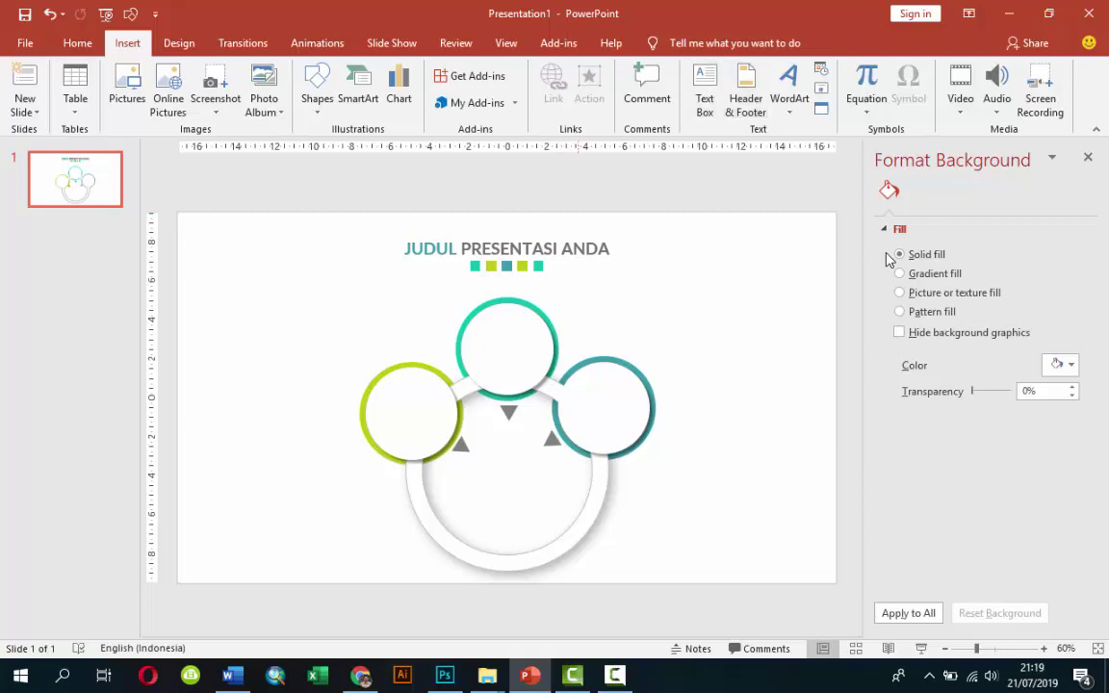
{"action": "key", "text": "Tab"}
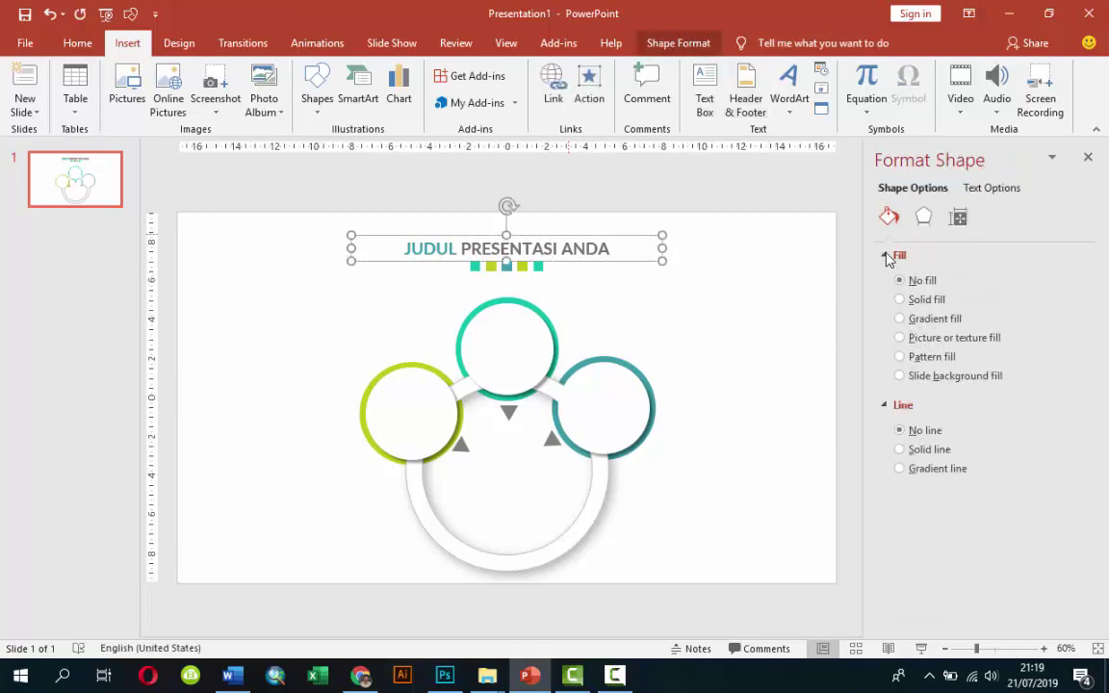
{"action": "key", "text": "ctrl+d"}
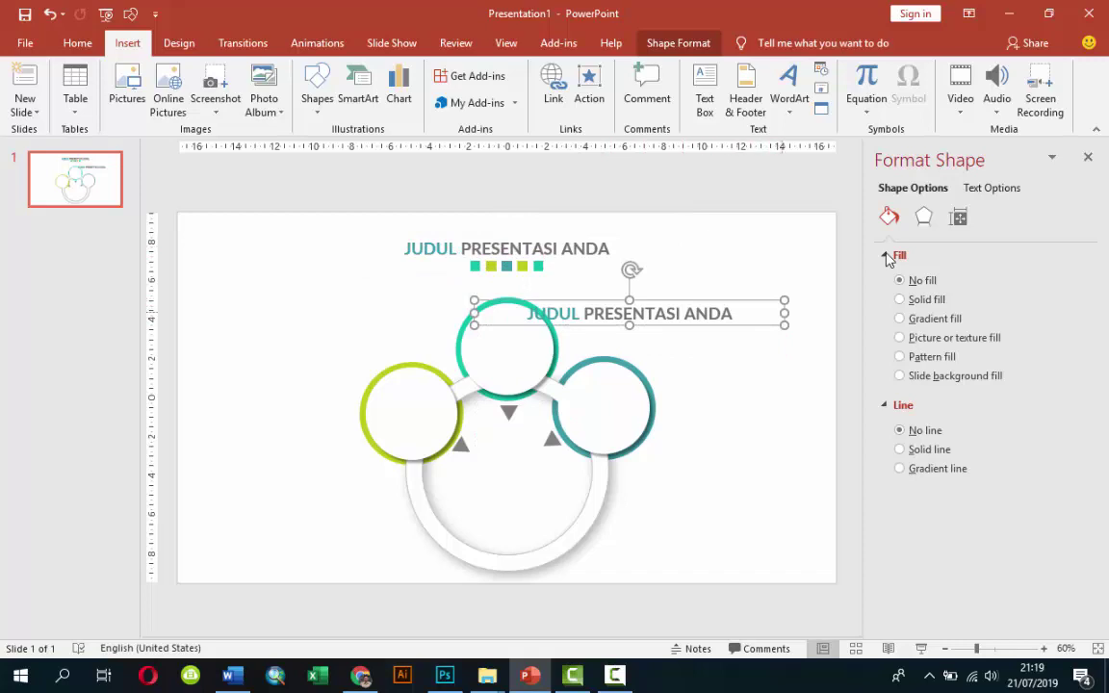
{"action": "key", "text": "shift+Left"}
{"action": "key", "text": "shift+Left"}
{"action": "key", "text": "Right"}
{"action": "key", "text": "Right"}
{"action": "key", "text": "Right"}
{"action": "key", "text": "Up"}
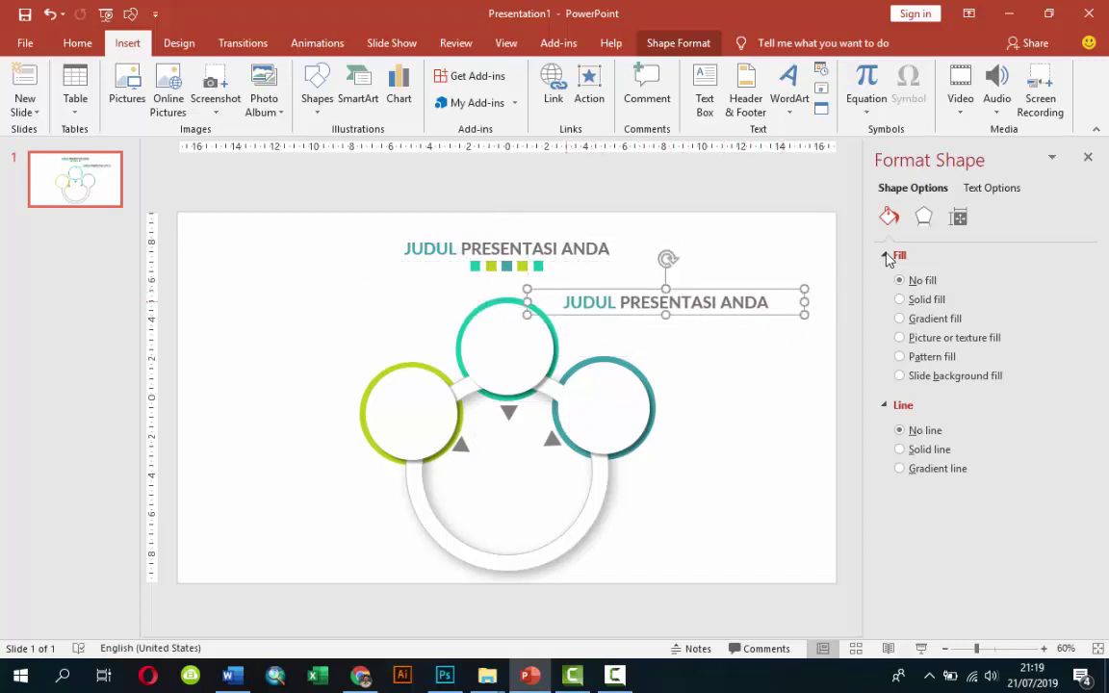
Change the copy's text to INFOGRAPHIC on the first line and FINANSIAL on the second
{"action": "key", "text": "F2"}
{"action": "key", "text": "ctrl+shift+Left"}
{"action": "key", "text": "ctrl+shift+Left"}
{"action": "key", "text": "shift+Right"}
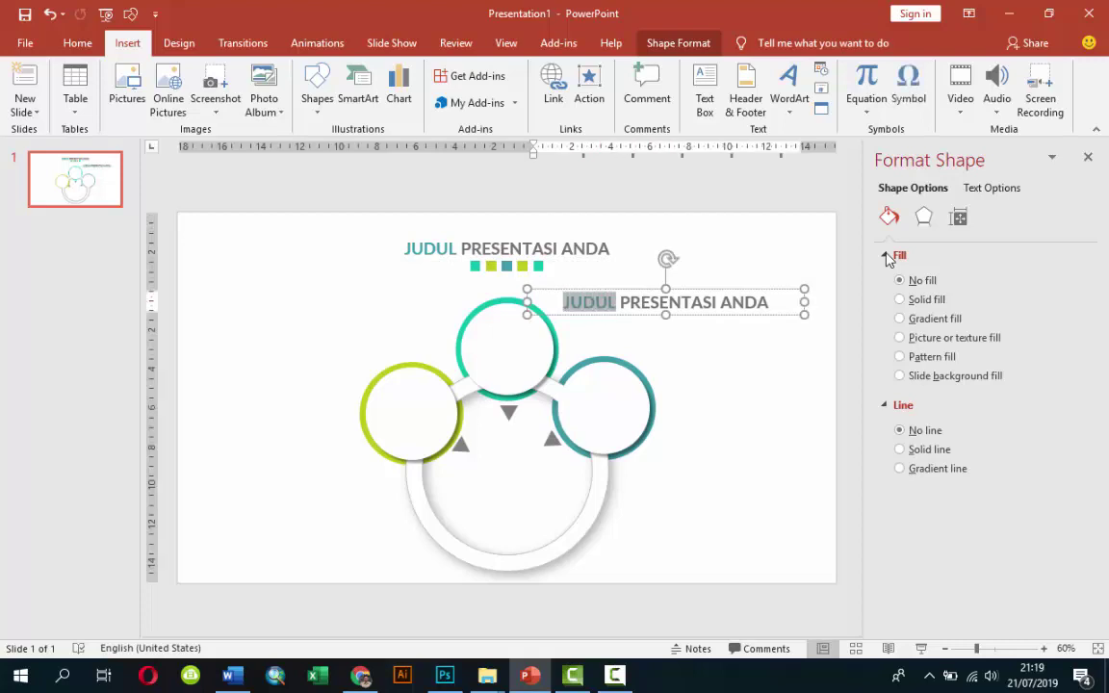
{"action": "key", "text": "BackSpace"}
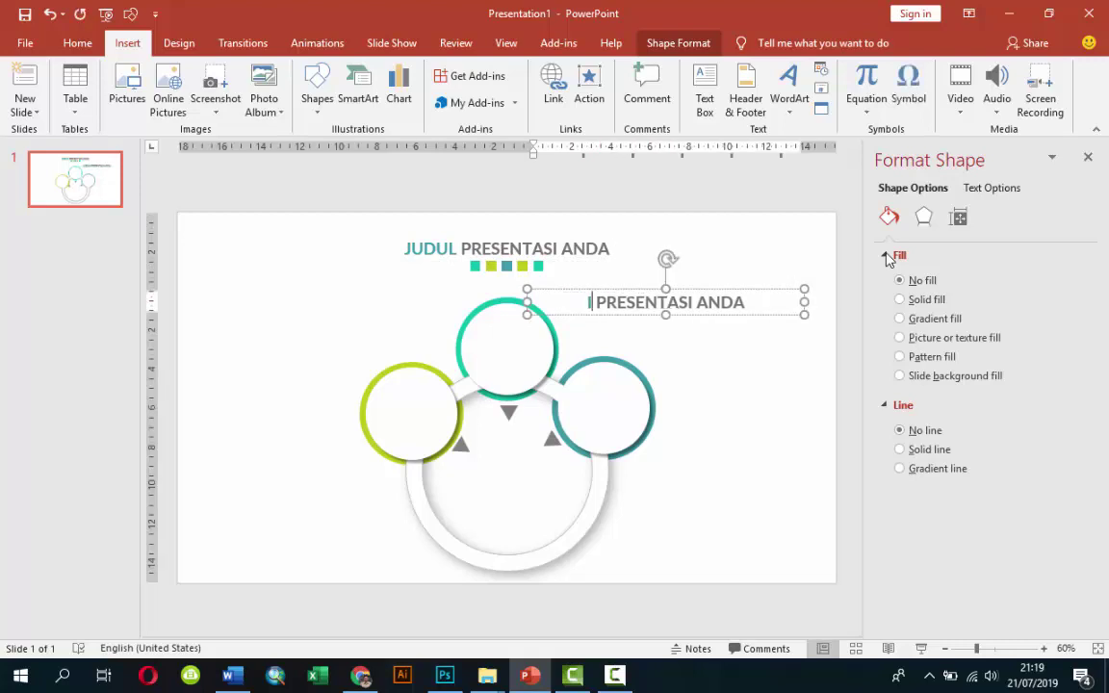
{"action": "type", "text": "INFOGRAPHI"}
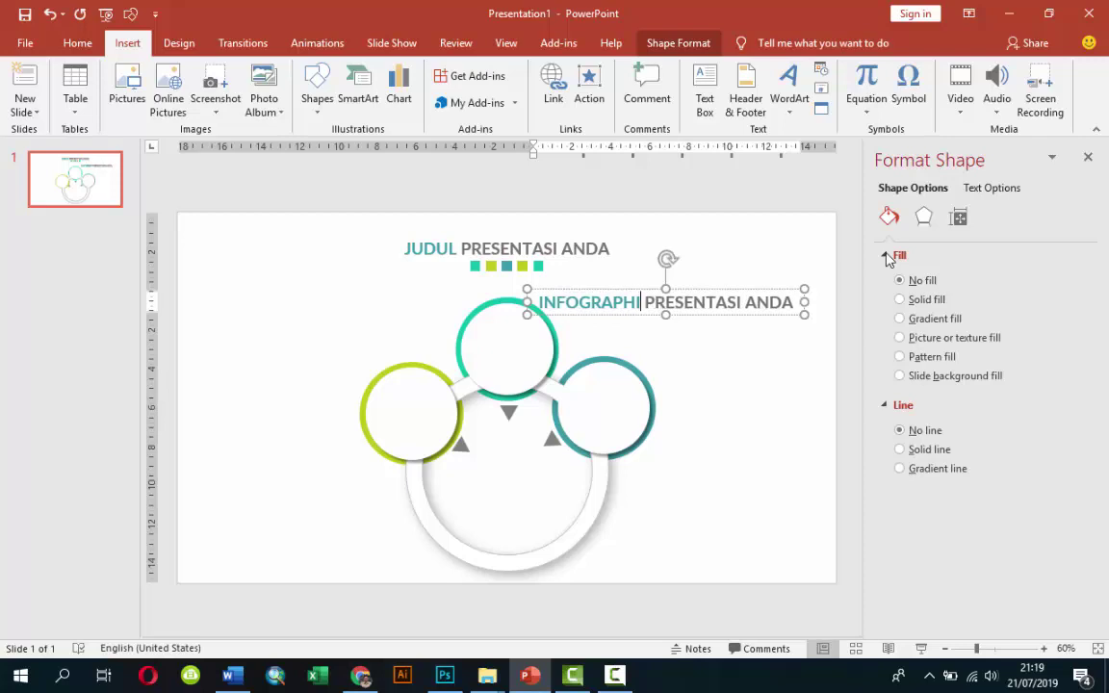
{"action": "type", "text": "C"}
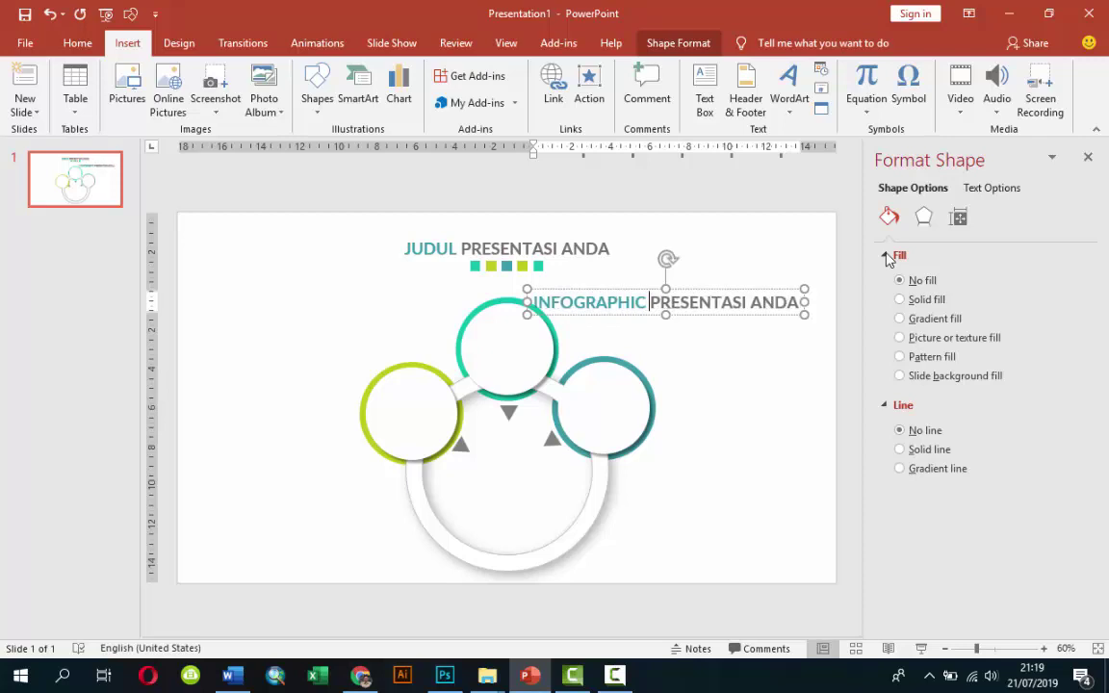
{"action": "key", "text": "Return"}
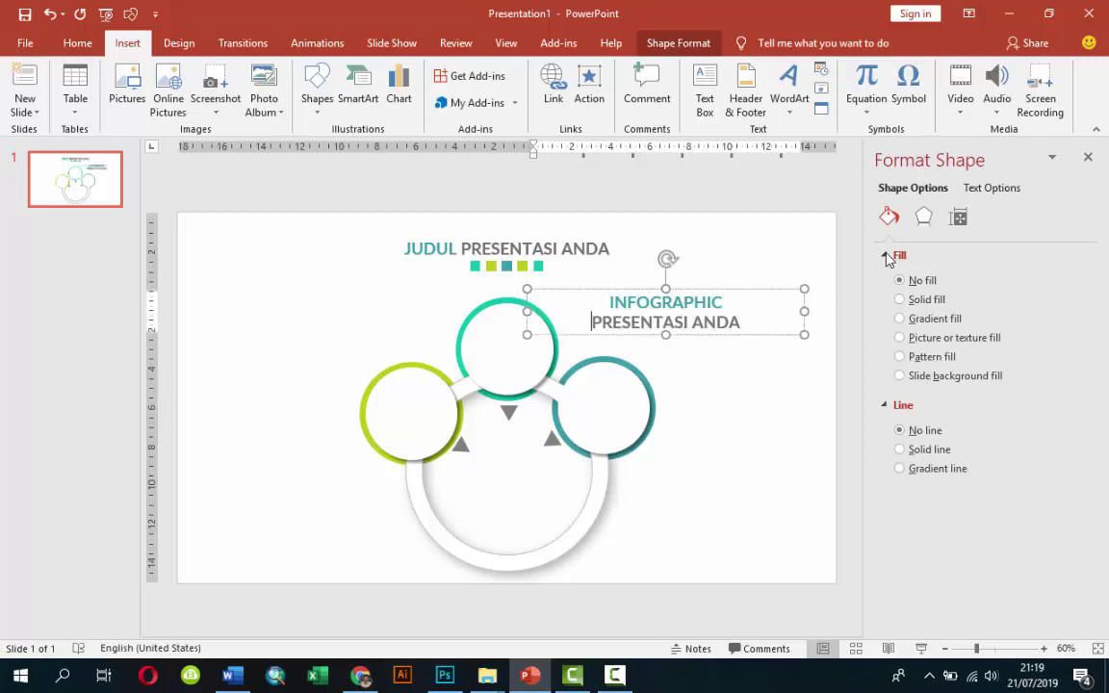
{"action": "key", "text": "Right"}
{"action": "key", "text": "Right"}
{"action": "key", "text": "Right"}
{"action": "key", "text": "Escape"}
{"action": "key", "text": "Right"}
{"action": "key", "text": "Right"}
{"action": "key", "text": "Right"}
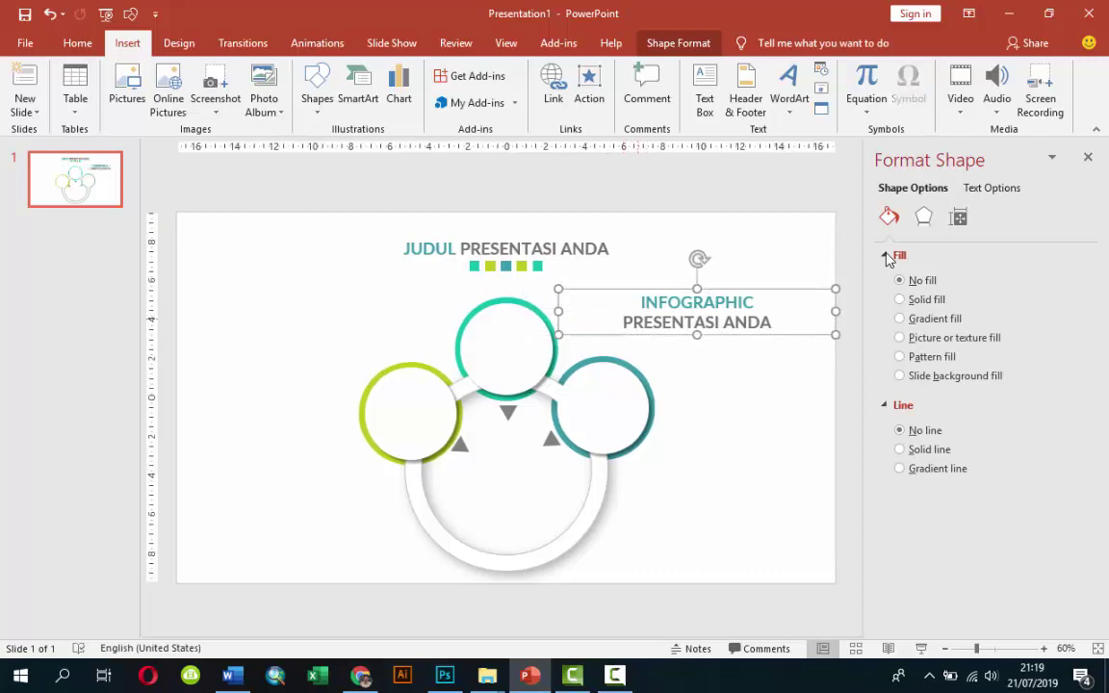
{"action": "key", "text": "ctrl+z"}
{"action": "type", "text": "FIN"}
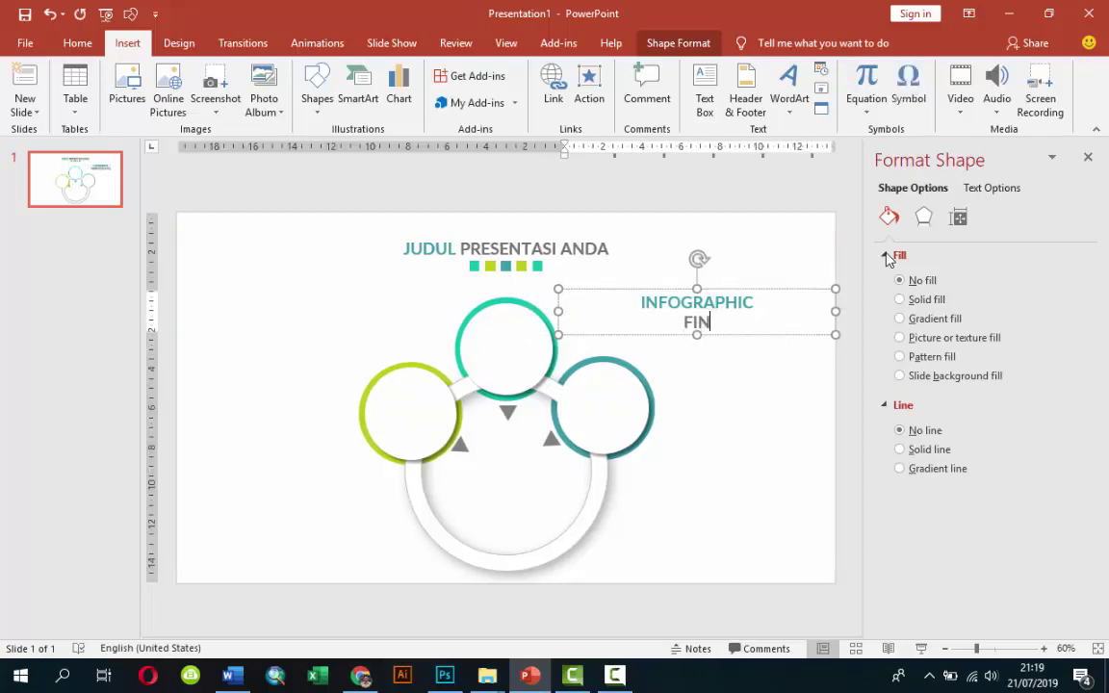
{"action": "type", "text": "ANSIAL"}
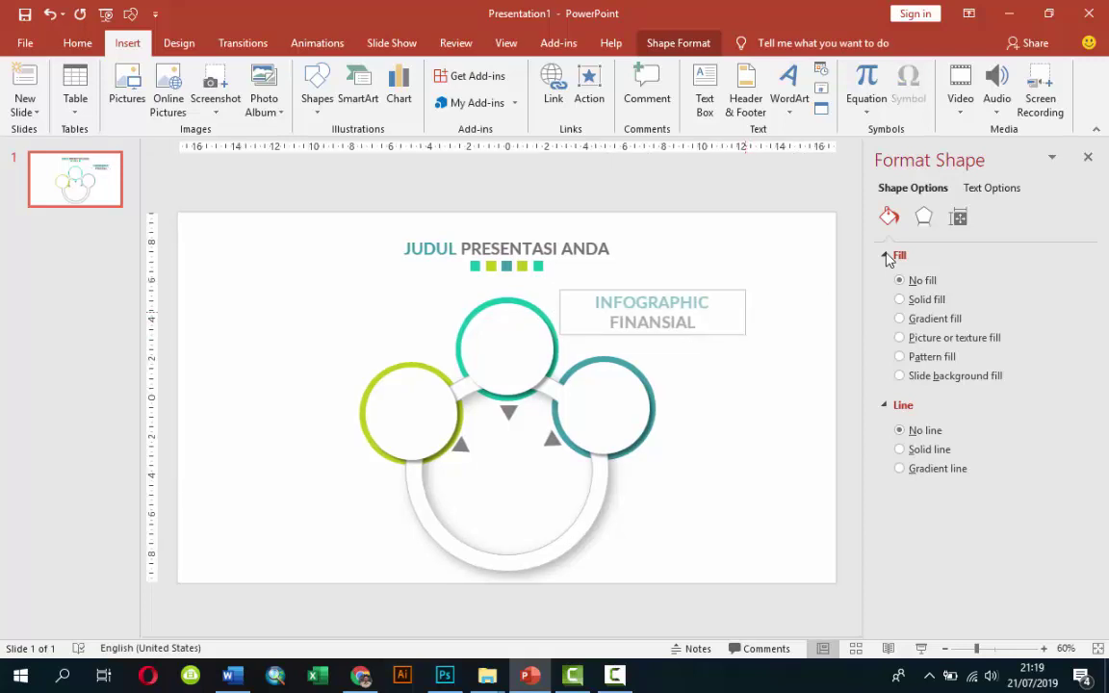
Centre the two-line INFOGRAPHIC FINANSIAL heading inside the large bottom circle
{"action": "key", "text": "Escape"}
{"action": "key", "text": "Up"}
{"action": "key", "text": "Up"}
{"action": "key", "text": "Up"}
{"action": "key", "text": "Right"}
{"action": "key", "text": "Right"}
{"action": "key", "text": "Right"}
{"action": "key", "text": "Down"}
{"action": "key", "text": "Down"}
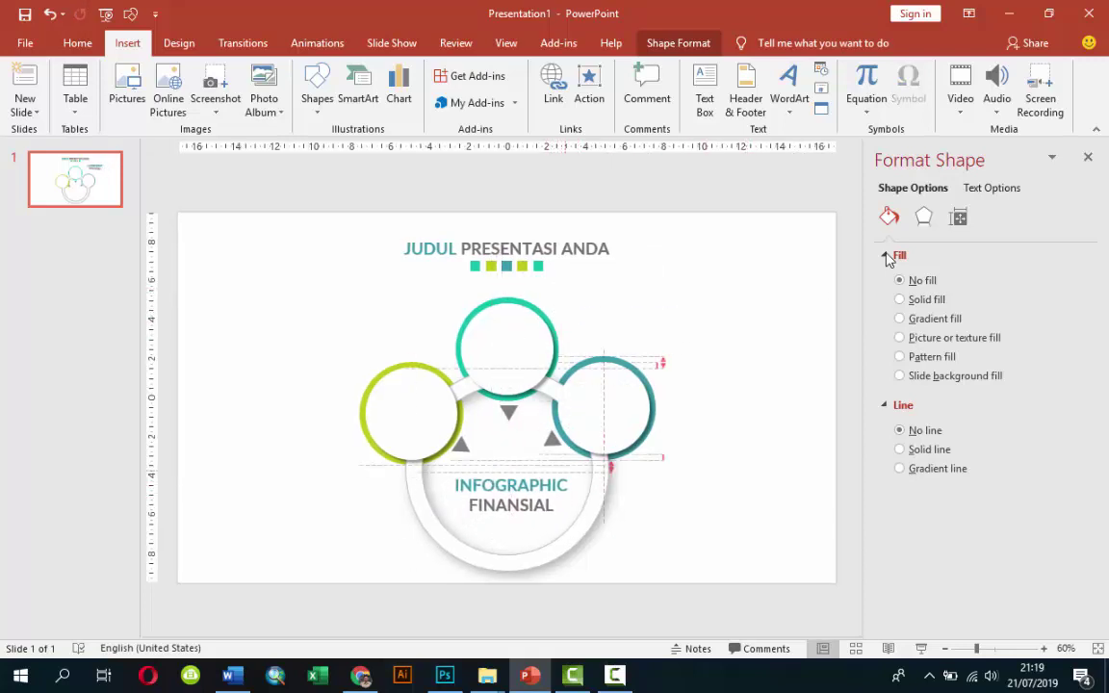
{"action": "key", "text": "Down"}
{"action": "key", "text": "Down"}
{"action": "key", "text": "Down"}
{"action": "key", "text": "Down"}
{"action": "key", "text": "Down"}
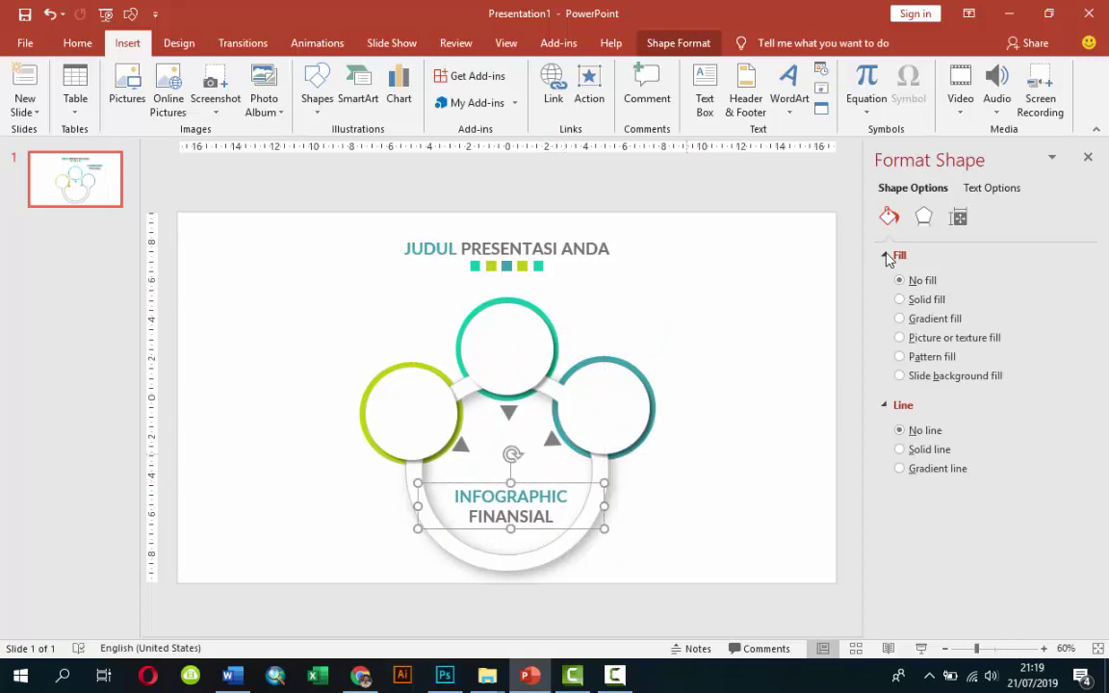
{"action": "key", "text": "Escape"}
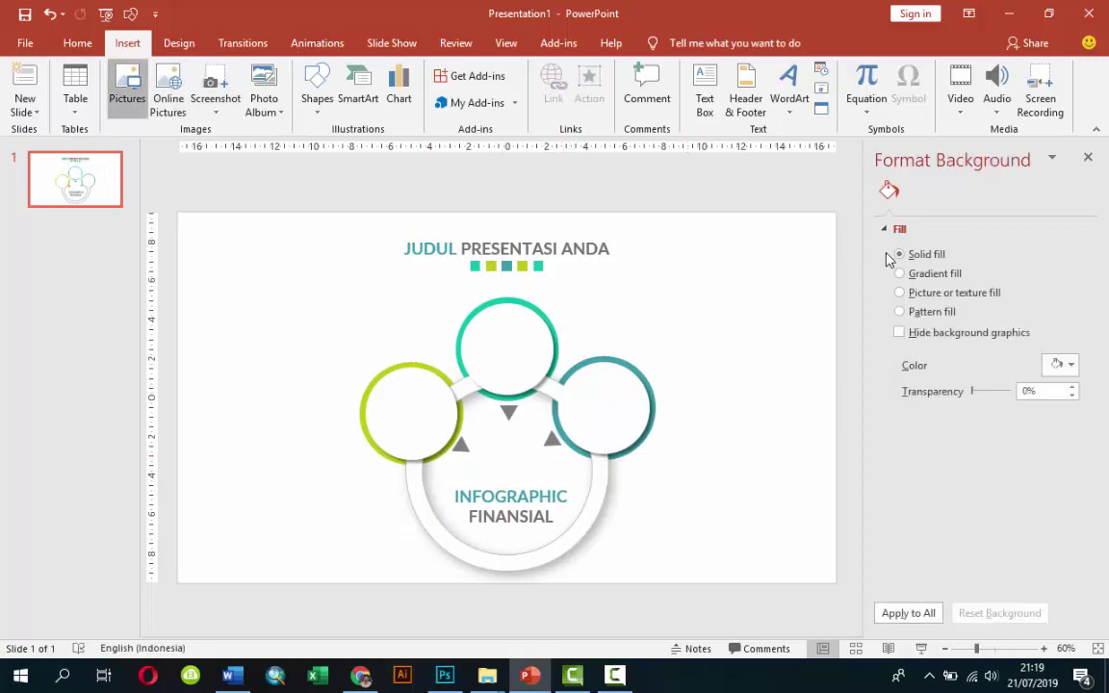
Browse the picture chooser from VIDEO TUTORIAL YOUTUBE to the FINANCIAL ICON SVG folder
{"action": "left_click", "coordinate": [126, 86]}
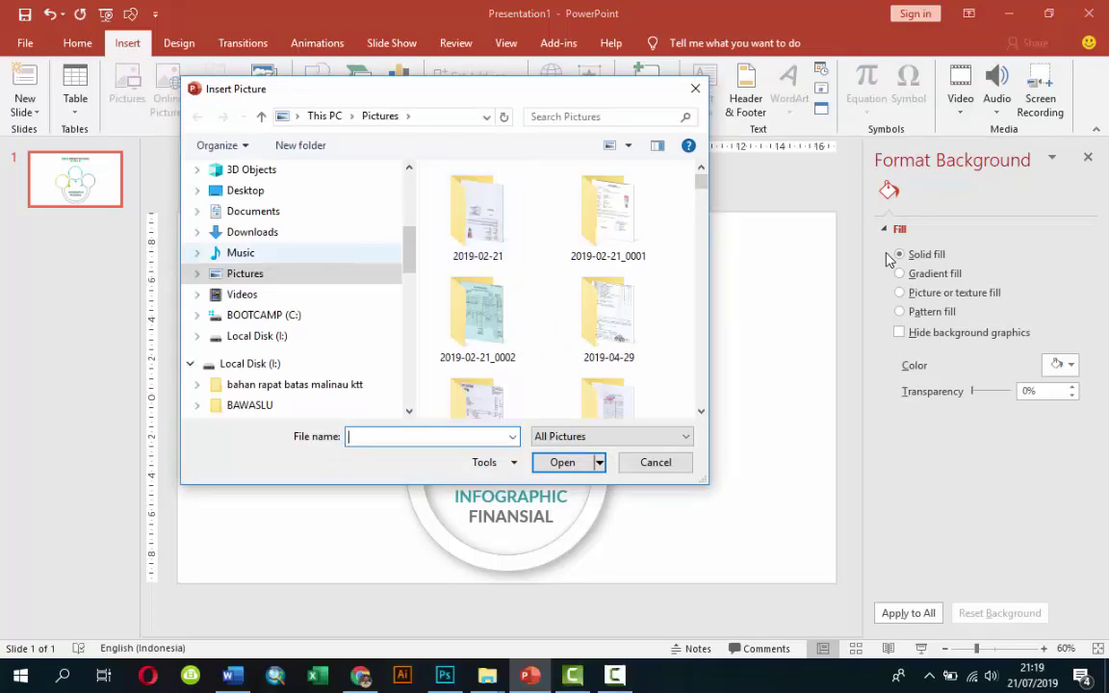
{"action": "scroll", "coordinate": [289, 289], "scroll_direction": "down", "scroll_amount": 5}
{"action": "scroll", "coordinate": [289, 356], "scroll_direction": "down", "scroll_amount": 3}
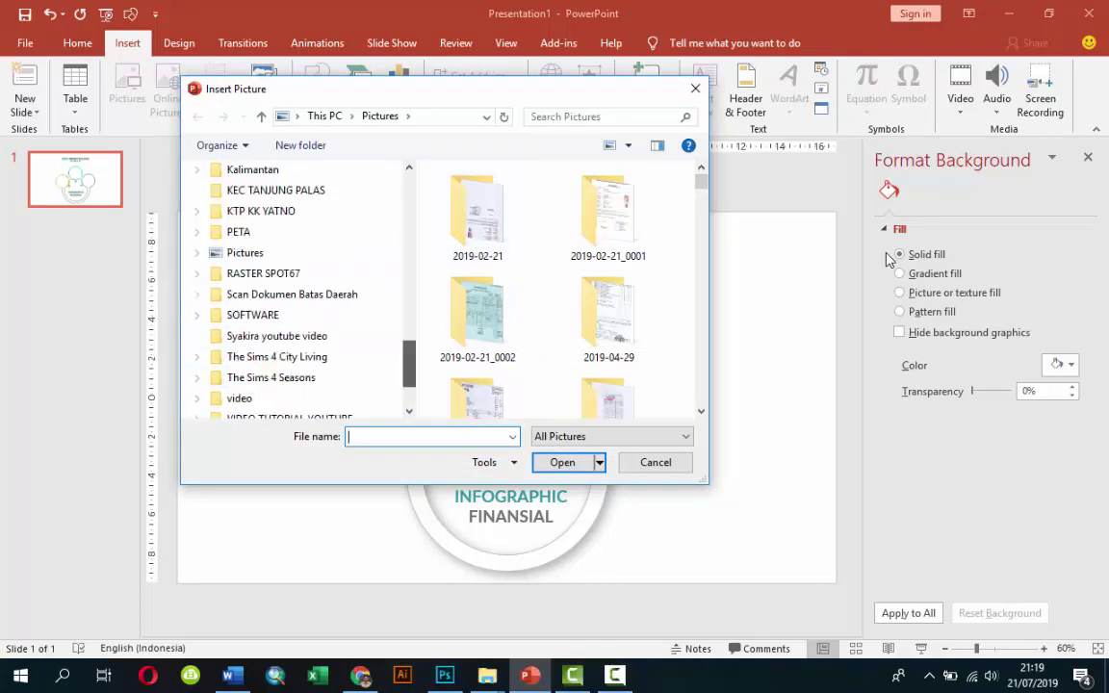
{"action": "left_click", "coordinate": [289, 356]}
{"action": "key", "text": "Right"}
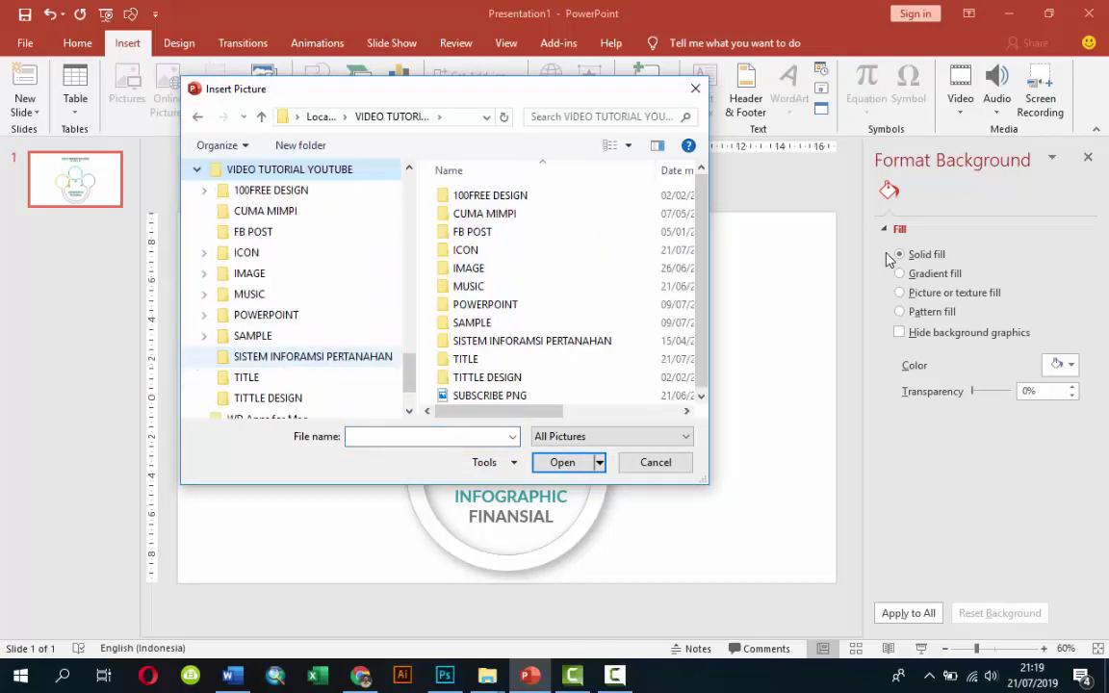
{"action": "key", "text": "Up"}
{"action": "key", "text": "Up"}
{"action": "key", "text": "Up"}
{"action": "key", "text": "Up"}
{"action": "key", "text": "Right"}
{"action": "key", "text": "Down"}
{"action": "key", "text": "Down"}
{"action": "key", "text": "Down"}
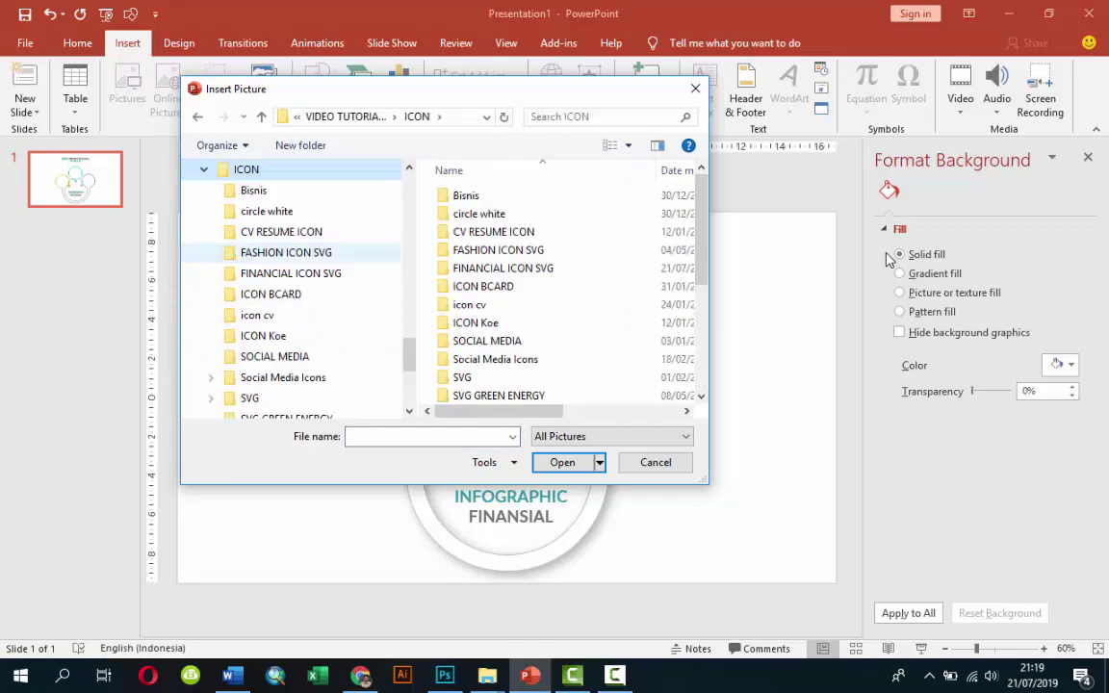
{"action": "key", "text": "Down"}
{"action": "key", "text": "Down"}
{"action": "key", "text": "Up"}
{"action": "key", "text": "Tab"}
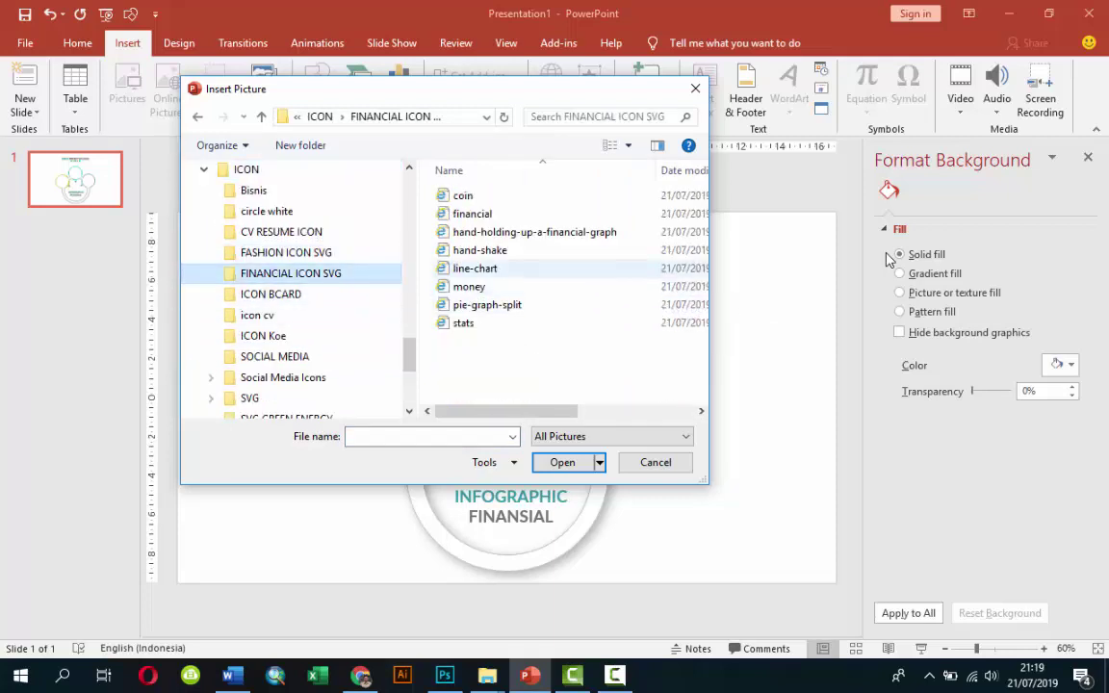
{"action": "key", "text": "Up"}
{"action": "key", "text": "Up"}
{"action": "key", "text": "Up"}
{"action": "key", "text": "Return"}
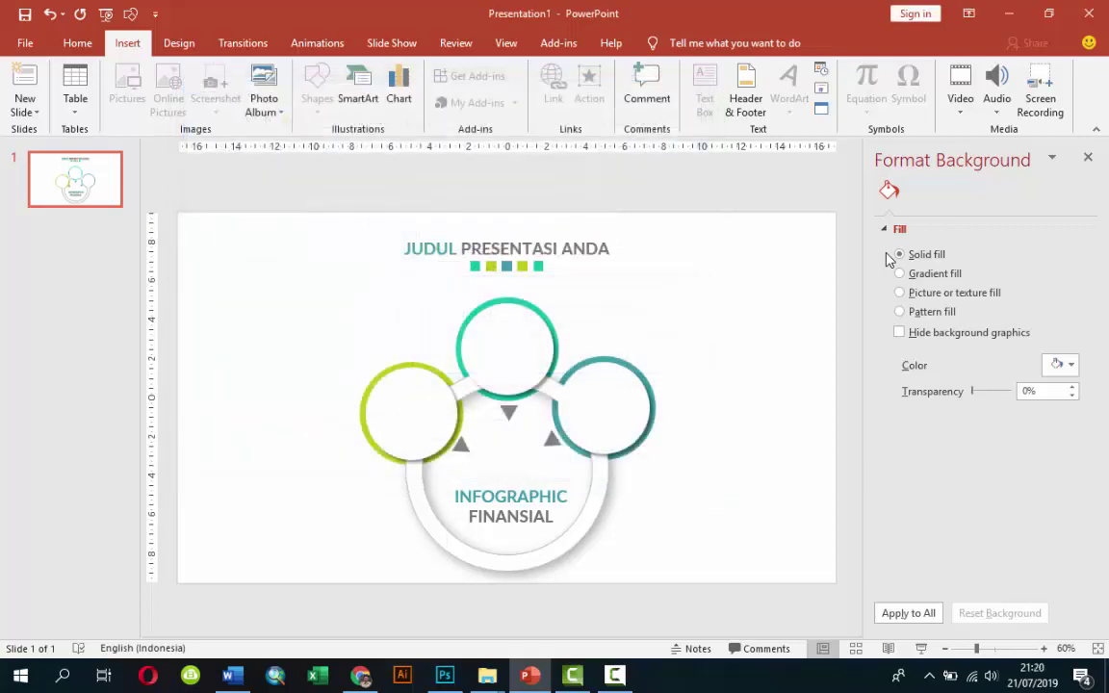
Insert the hand-holding-up-a-financial-graph icon from the FINANCIAL ICON SVG folder
{"action": "key", "text": "alt+n"}
{"action": "key", "text": "p"}
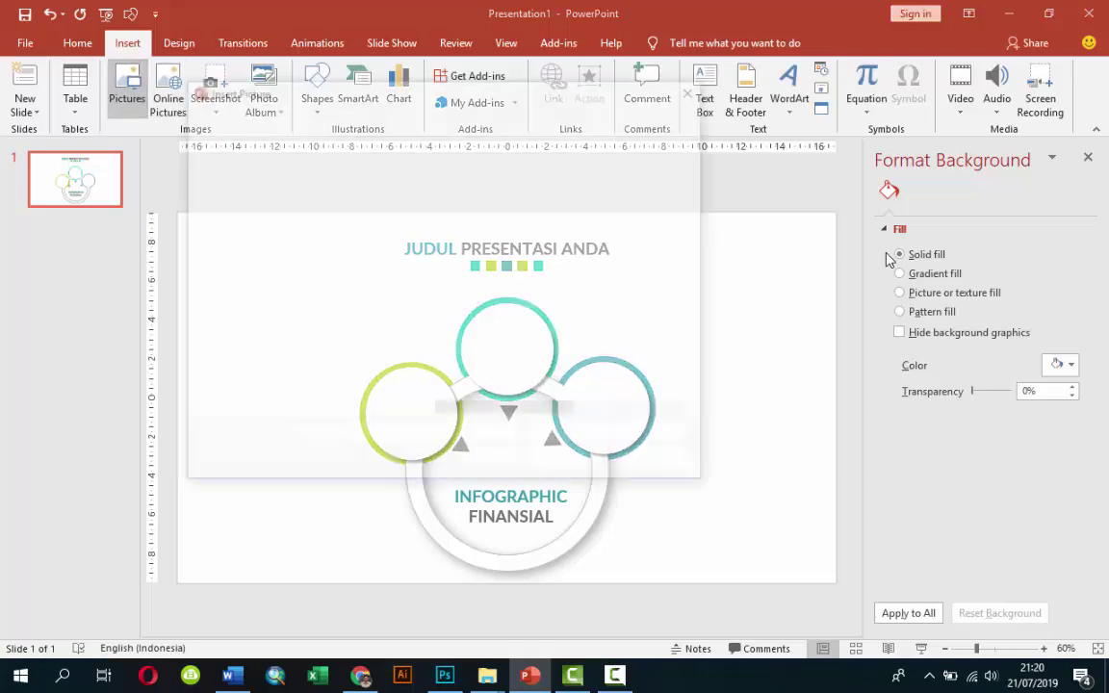
{"action": "key", "text": "Up"}
{"action": "key", "text": "Up"}
{"action": "key", "text": "Return"}
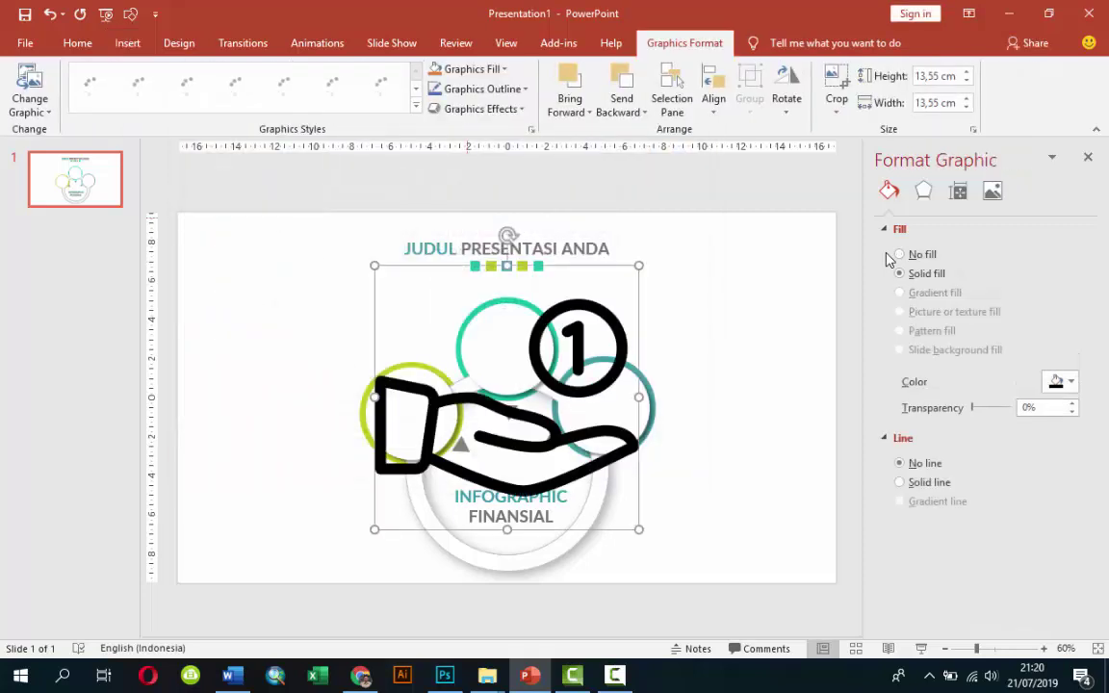
Fill the icon with the teal colour used earlier
{"action": "key", "text": "alt+c"}
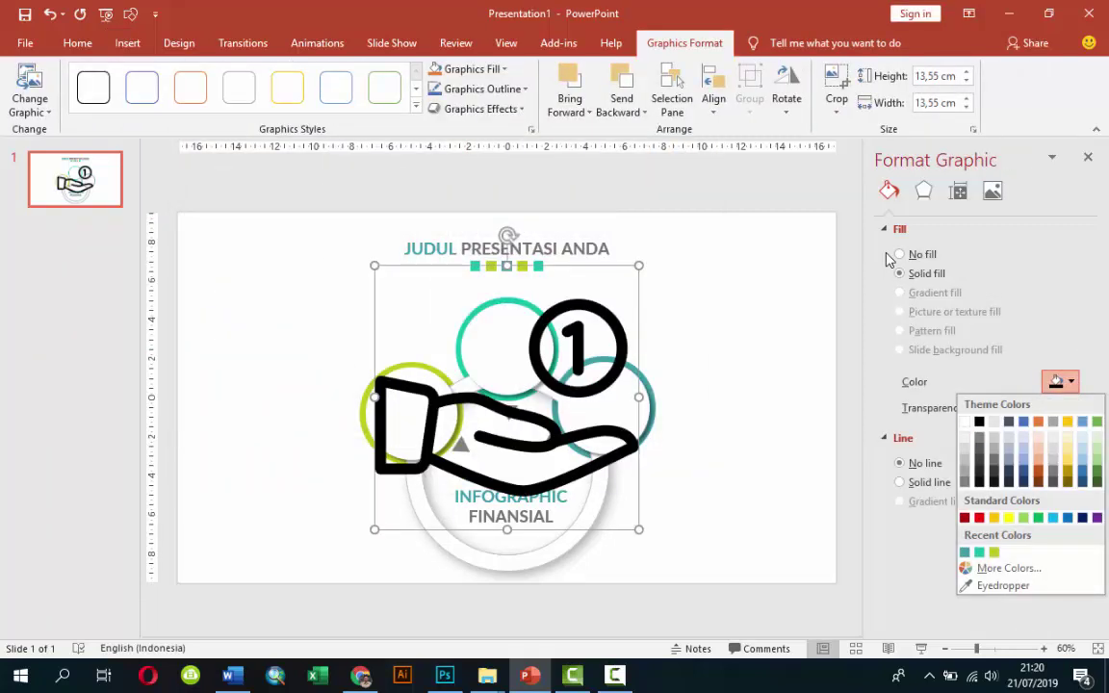
{"action": "key", "text": "Down"}
{"action": "key", "text": "Up"}
{"action": "key", "text": "Right"}
{"action": "key", "text": "Return"}
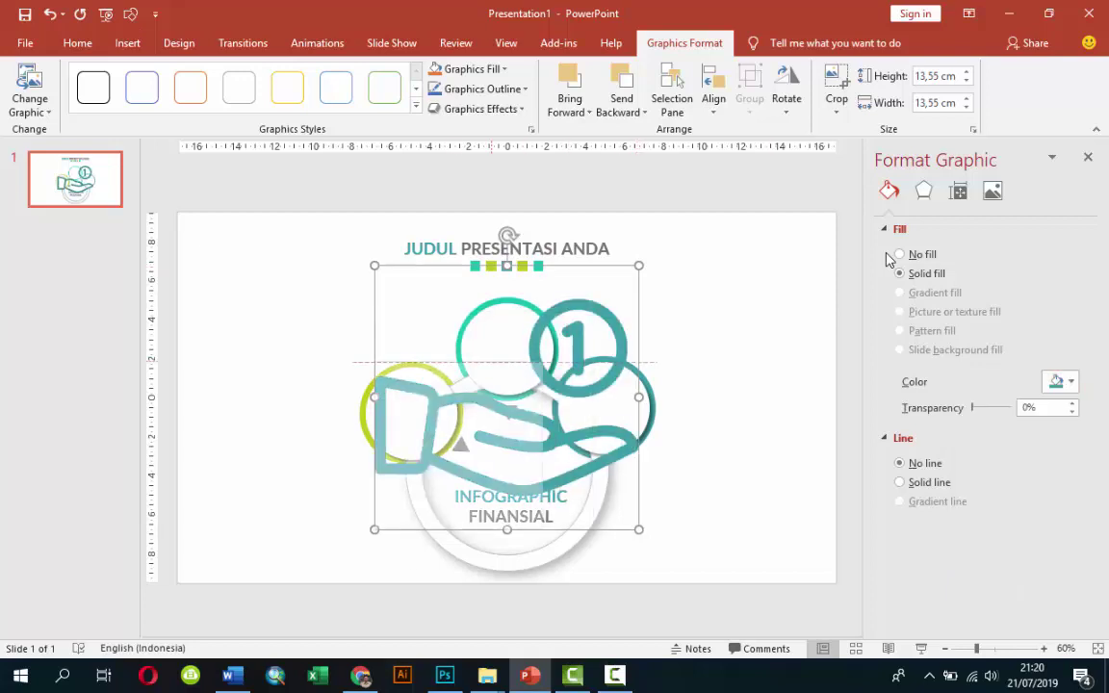
Shrink the icon to about 3.06 cm and place it above the INFOGRAPHIC FINANSIAL heading
{"action": "mouse_move", "coordinate": [416, 425]}
{"action": "left_mouse_down"}
{"action": "mouse_move", "coordinate": [459, 470]}
{"action": "mouse_move", "coordinate": [488, 458]}
{"action": "left_mouse_up"}
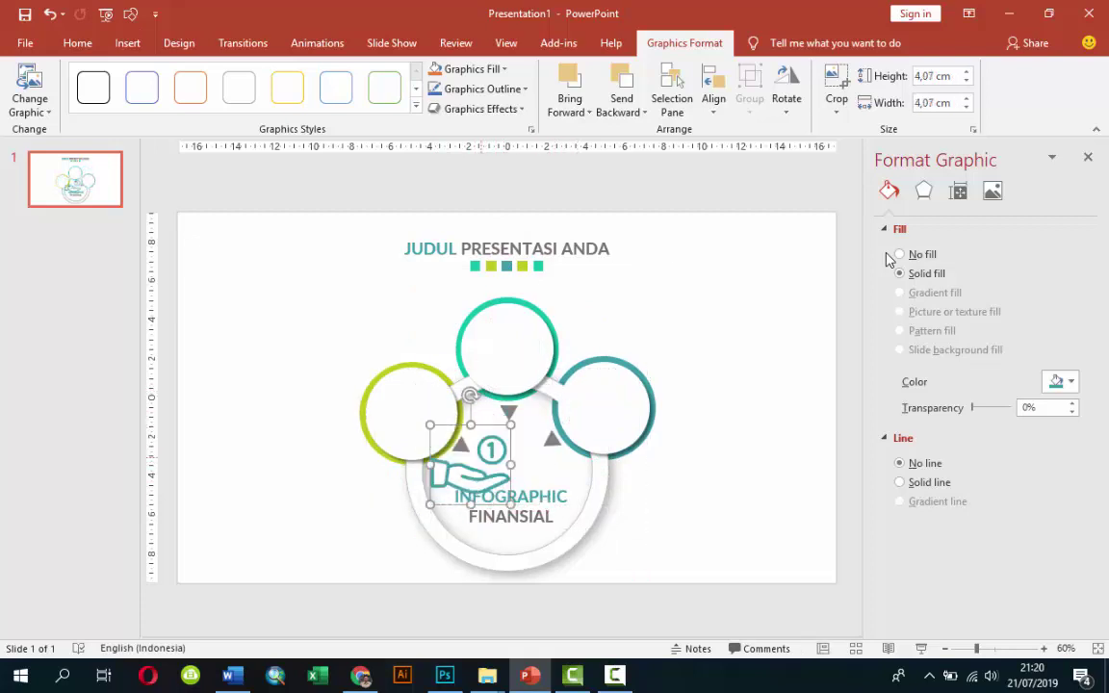
{"action": "left_click_drag", "start_coordinate": [429, 388], "coordinate": [481, 433]}
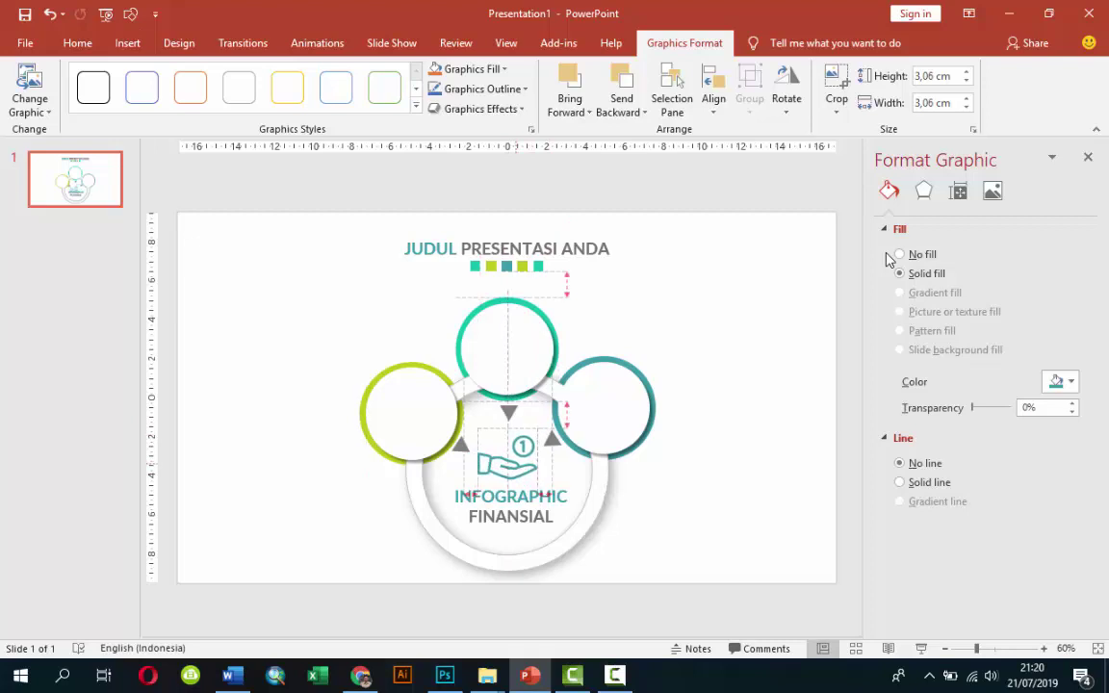
{"action": "key", "text": "Escape"}
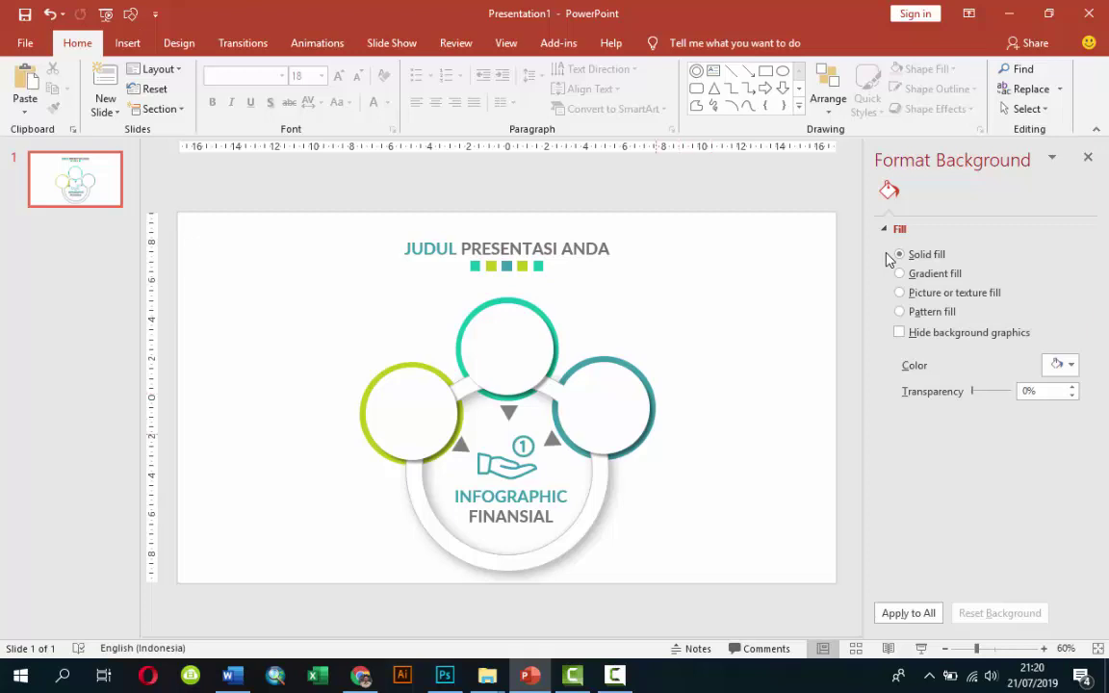
Insert the coin.svg dollar icon onto the slide
{"action": "scroll", "coordinate": [890, 258], "scroll_direction": "up", "scroll_amount": 1}
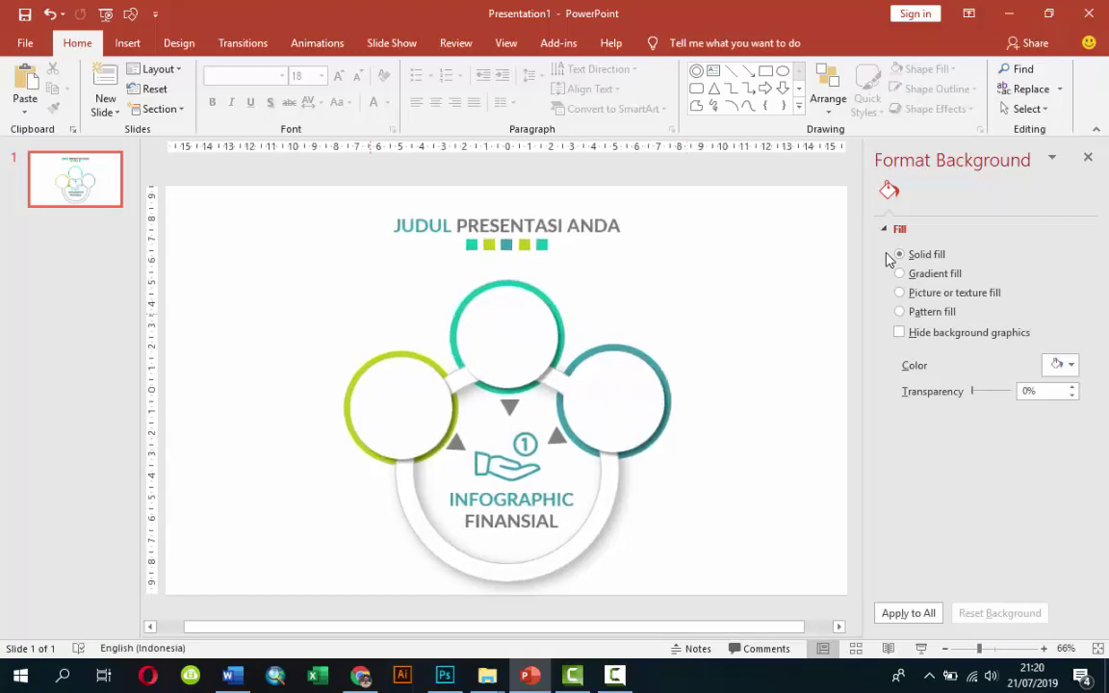
{"action": "key", "text": "alt+n"}
{"action": "key", "text": "p"}
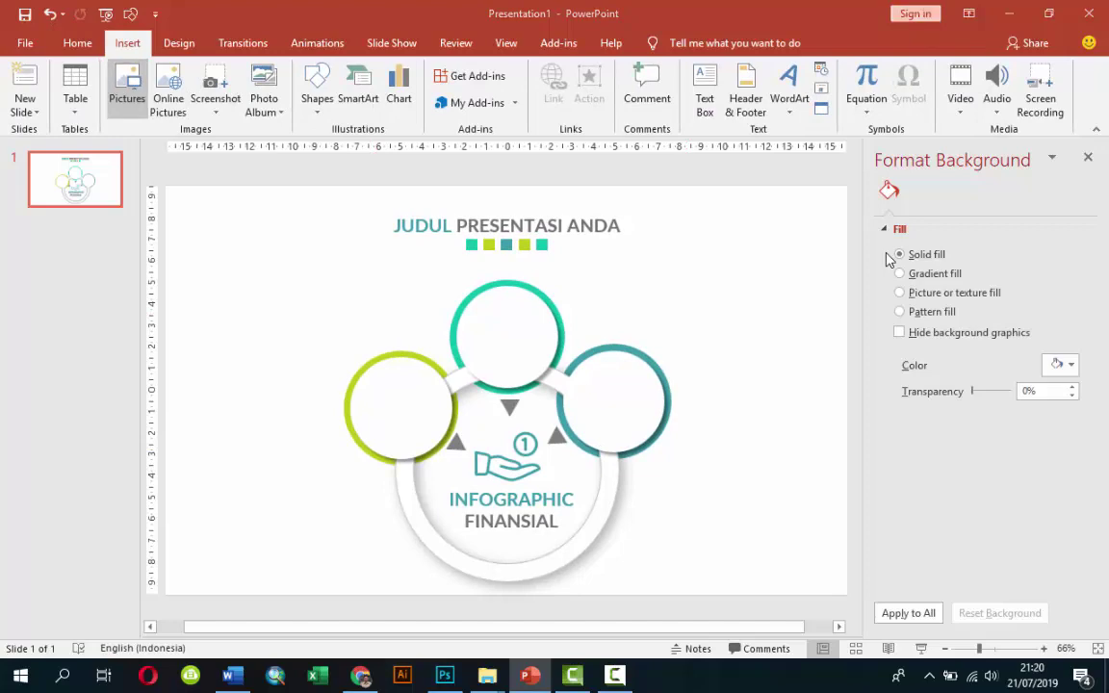
{"action": "type", "text": "coin"}
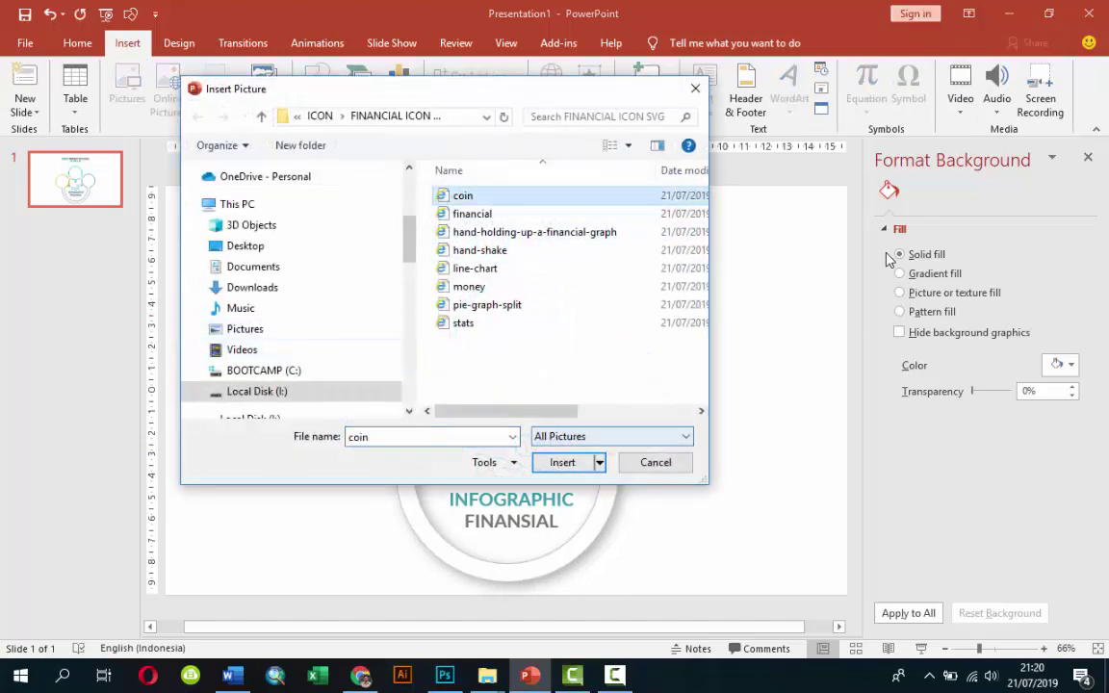
{"action": "key", "text": "Return"}
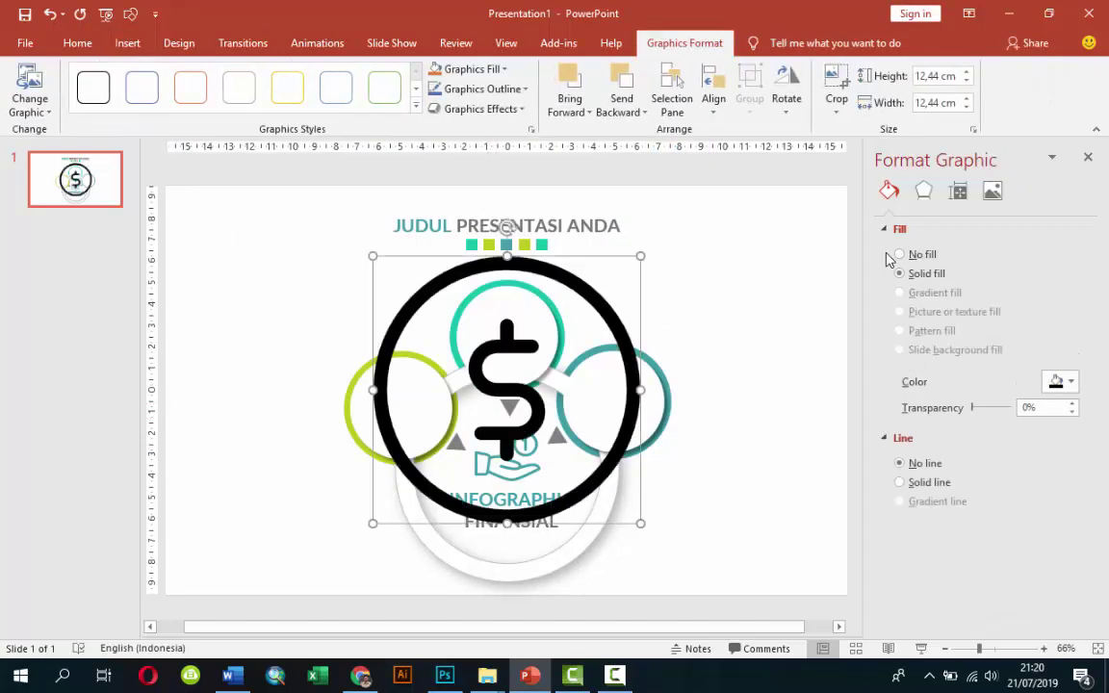
Give the dollar icon a grey fill
{"action": "key", "text": "Return"}
{"action": "key", "text": "Down"}
{"action": "key", "text": "Down"}
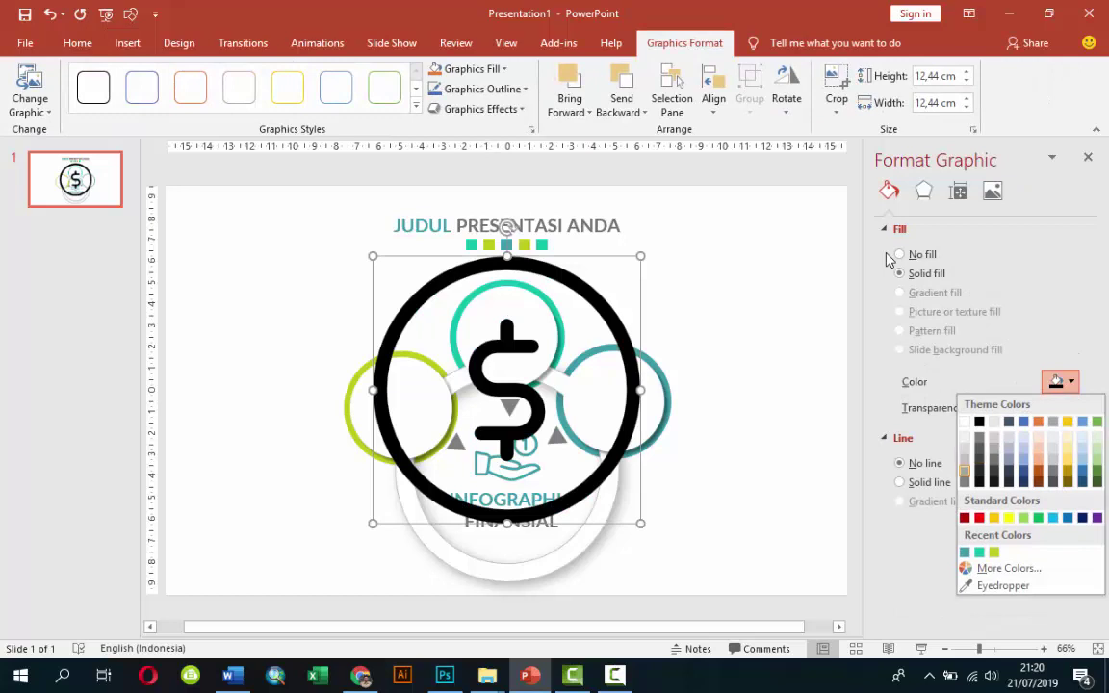
{"action": "key", "text": "Return"}
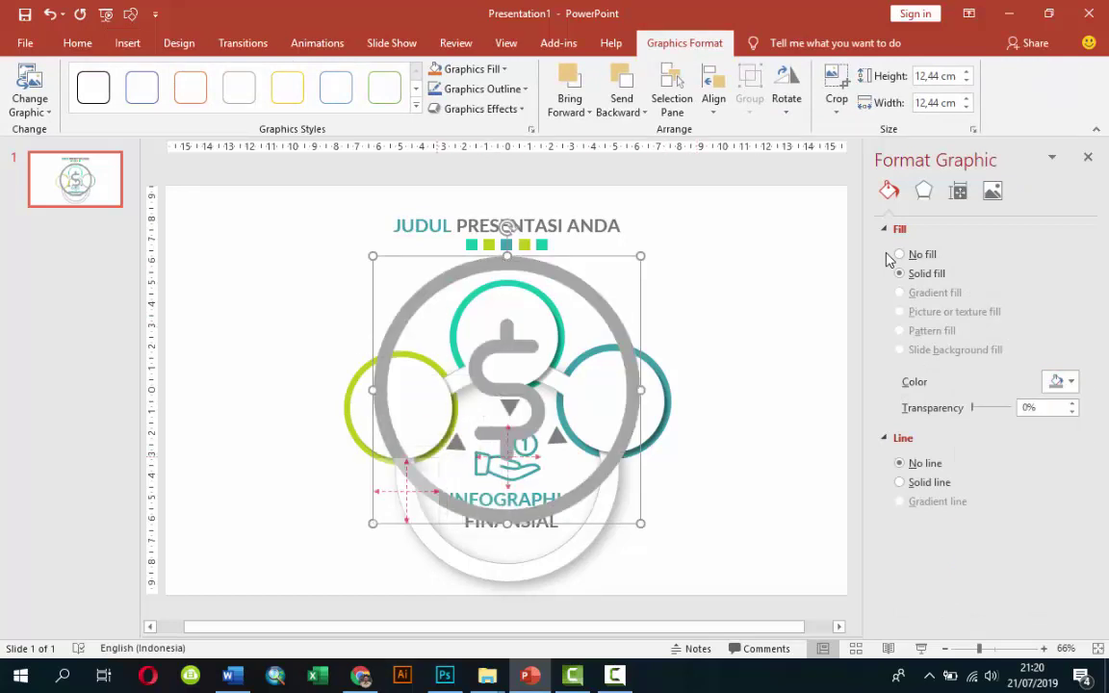
Shrink the dollar icon to about 2.18 cm and centre it in the left green circle
{"action": "mouse_move", "coordinate": [639, 256]}
{"action": "left_mouse_down"}
{"action": "mouse_move", "coordinate": [441, 457]}
{"action": "mouse_move", "coordinate": [402, 402]}
{"action": "left_mouse_up"}
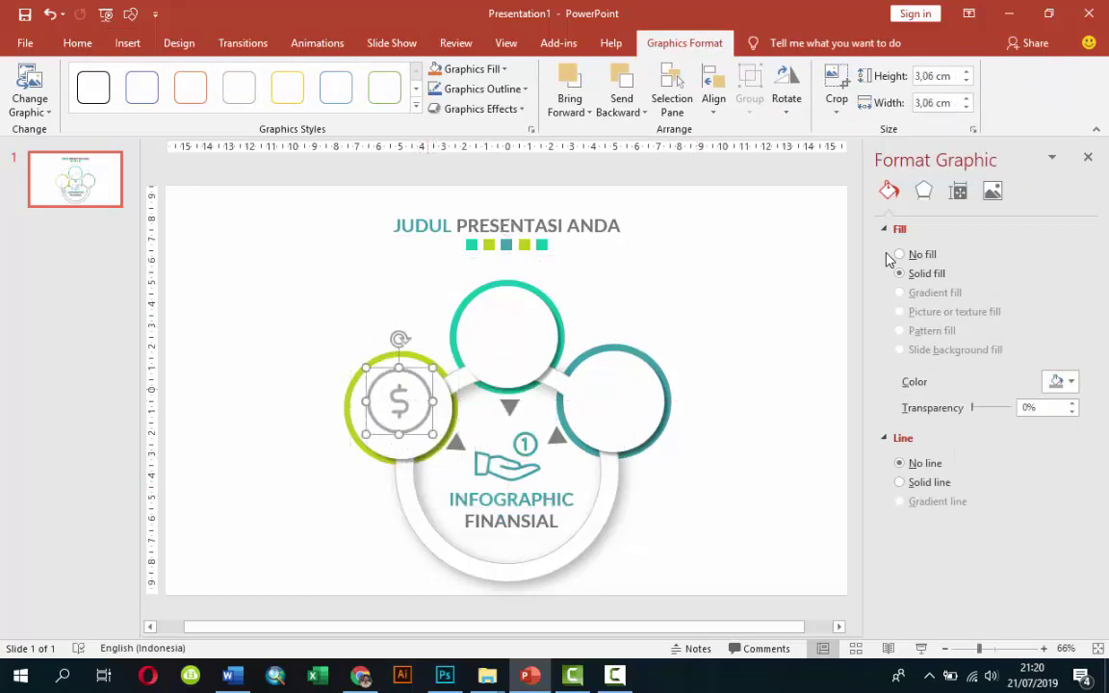
{"action": "key", "text": "shift+Left"}
{"action": "key", "text": "shift+Left"}
{"action": "key", "text": "shift+Left"}
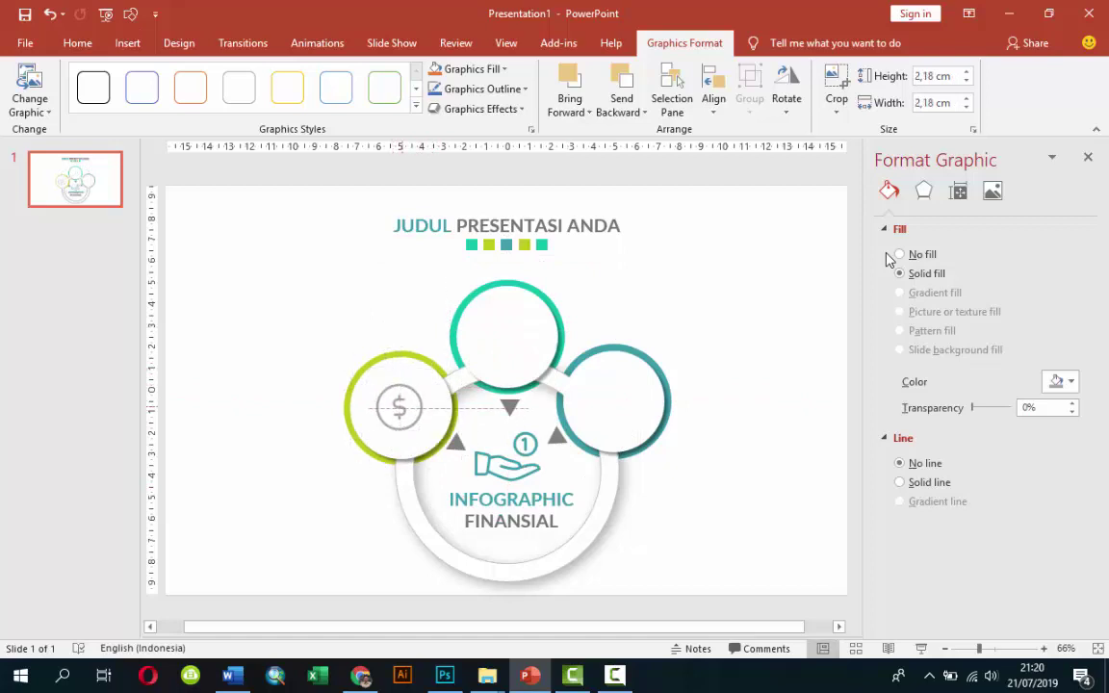
{"action": "key", "text": "shift+Left"}
{"action": "key", "text": "Escape"}
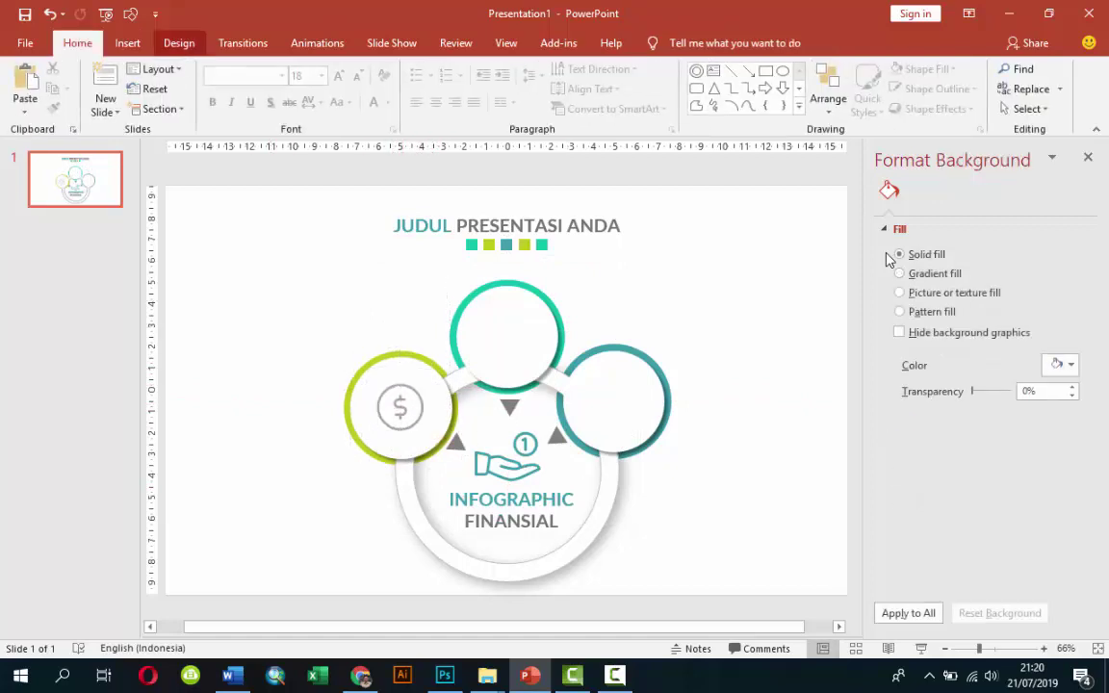
Insert the line-chart icon for the top circle and bring up its fill colours
{"action": "key", "text": "alt+n"}
{"action": "key", "text": "p"}
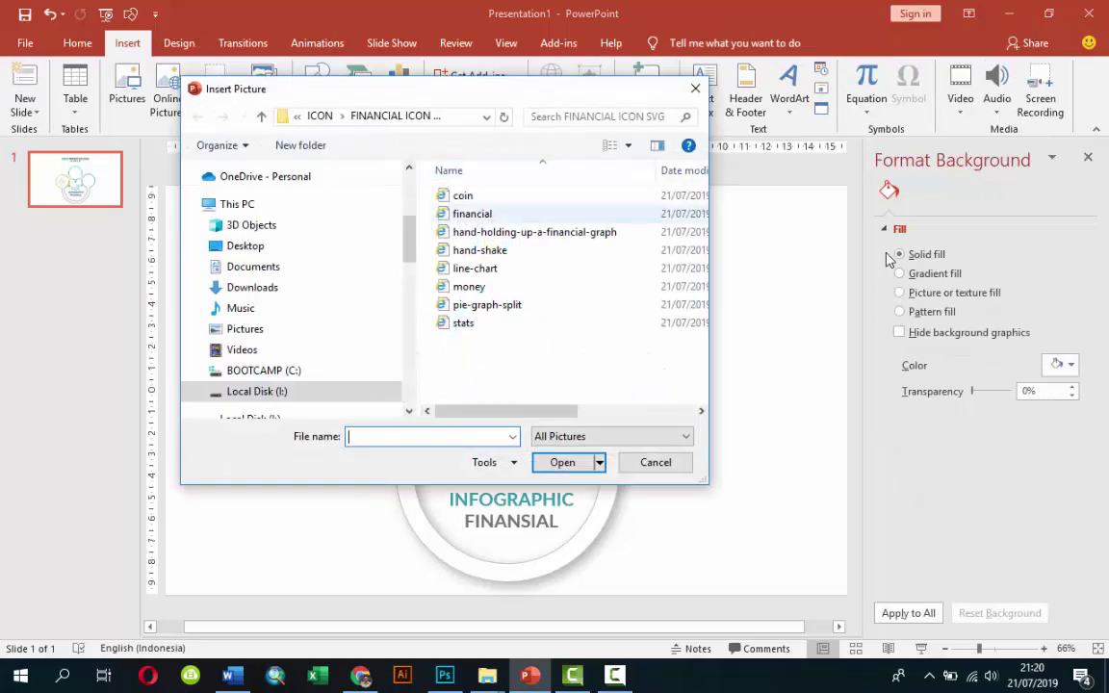
{"action": "key", "text": "Down"}
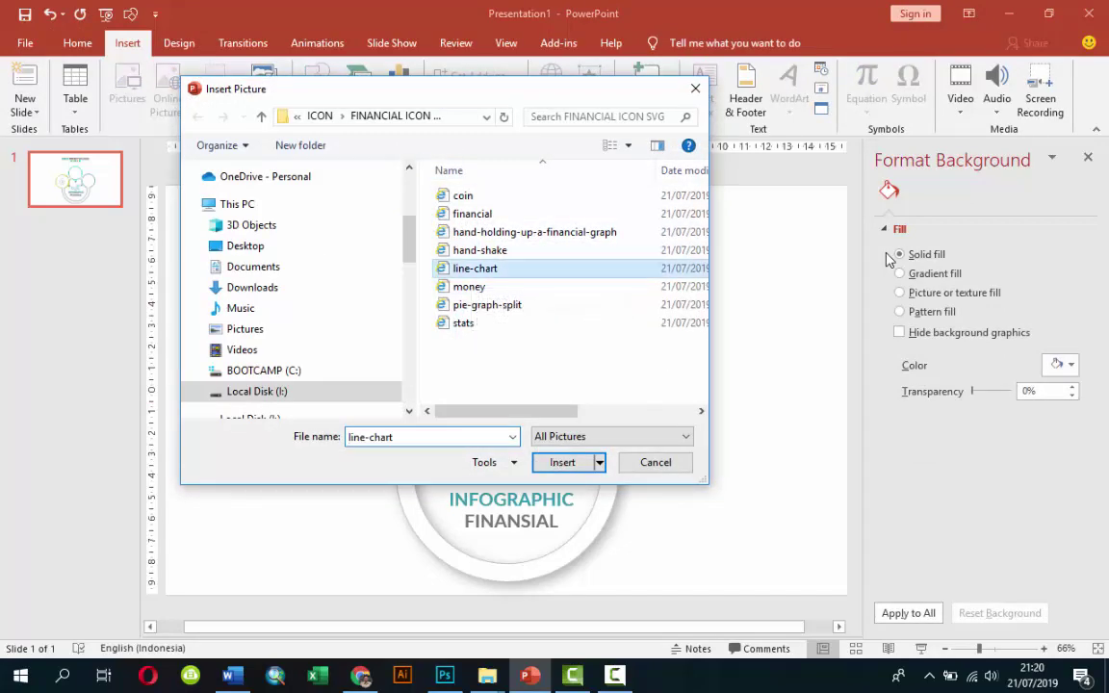
{"action": "key", "text": "Return"}
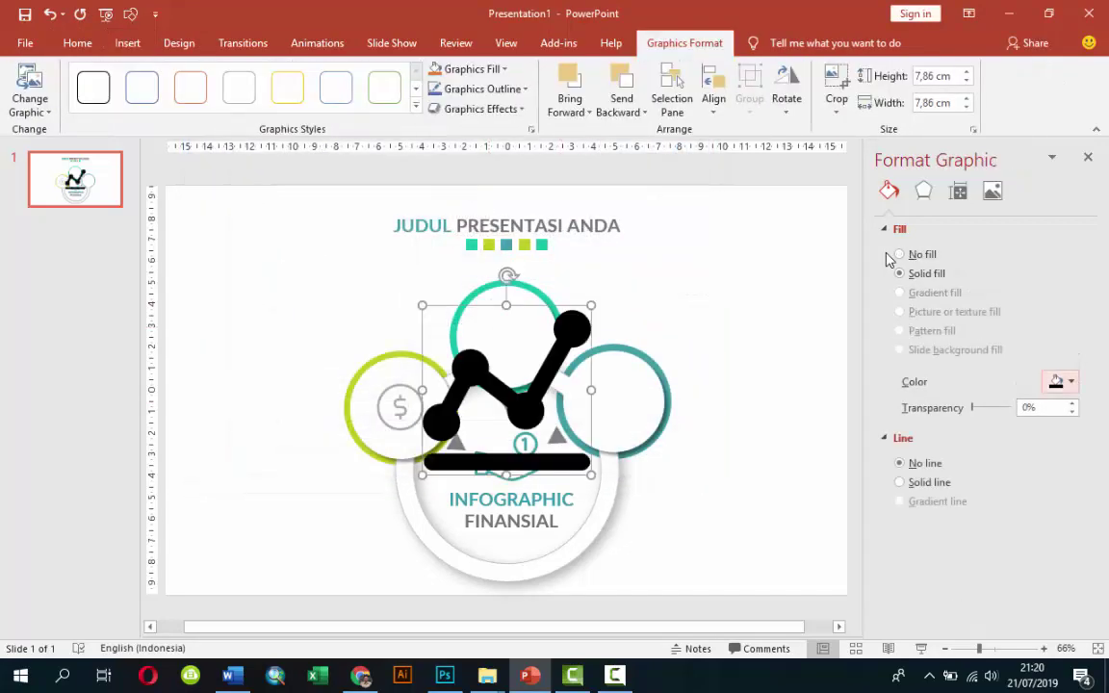
{"action": "key", "text": "Return"}
{"action": "key", "text": "Return"}
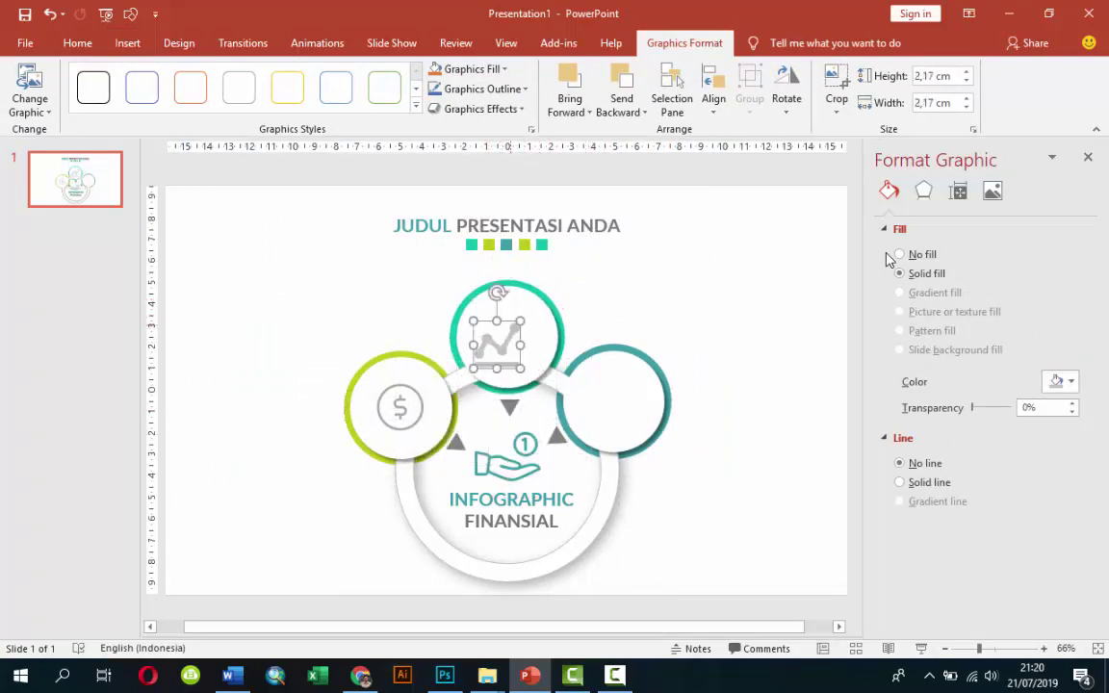
Insert the pie-graph-split icon and recolour it light grey for the right circle
{"action": "key", "text": "Escape"}
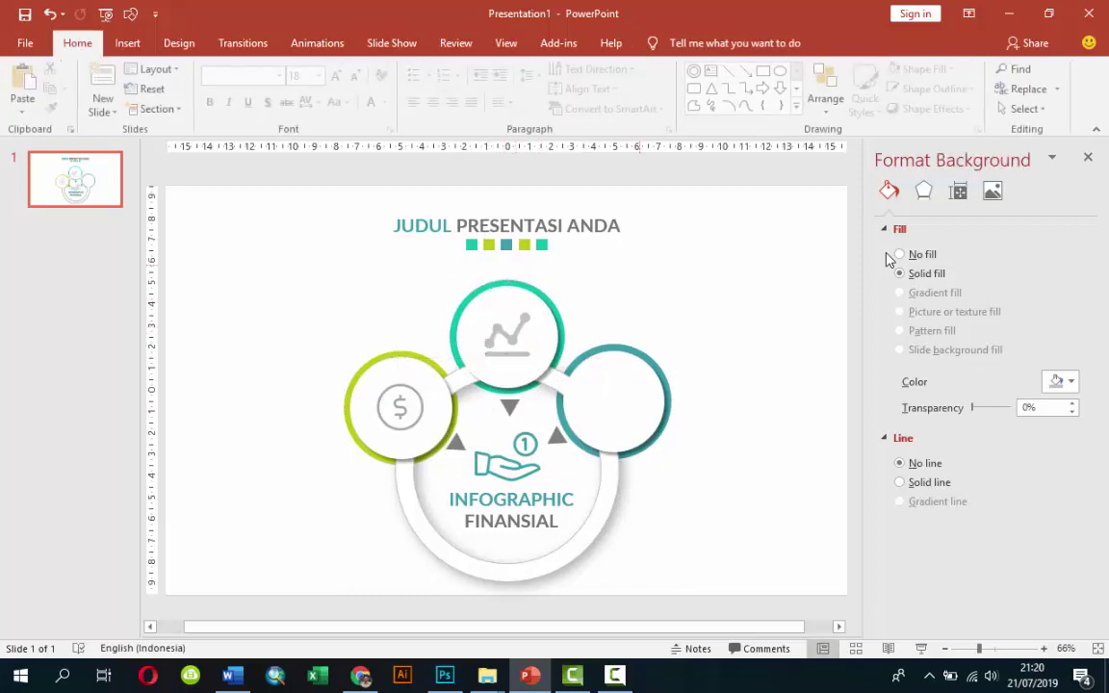
{"action": "key", "text": "alt+n"}
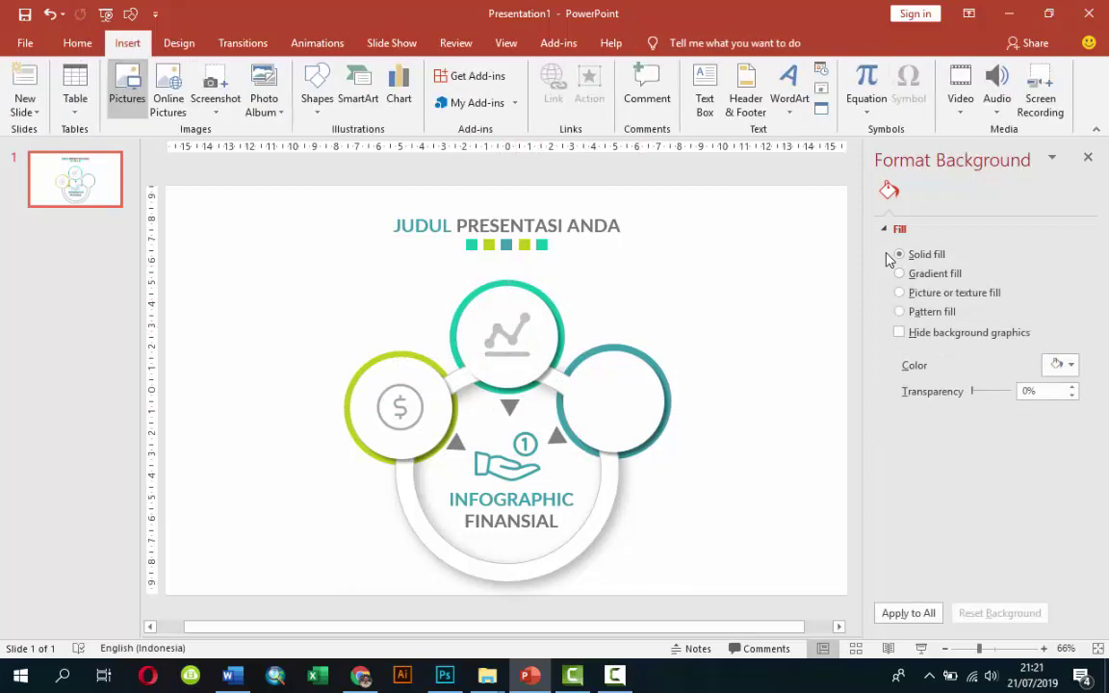
{"action": "key", "text": "p"}
{"action": "left_click", "coordinate": [487, 304]}
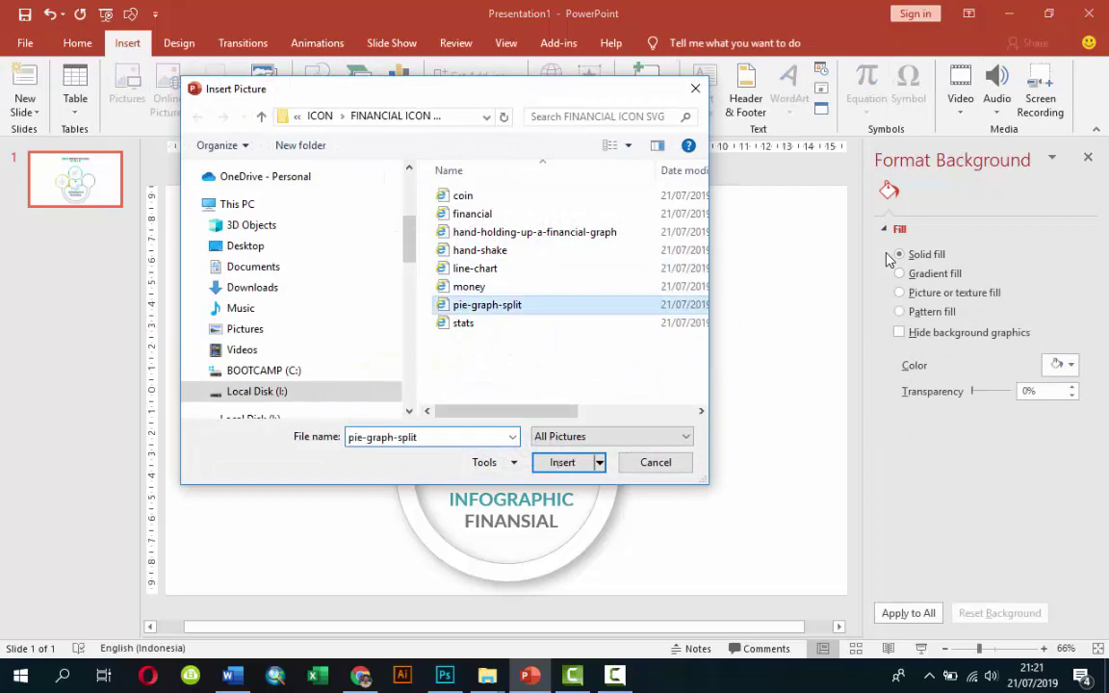
{"action": "key", "text": "Return"}
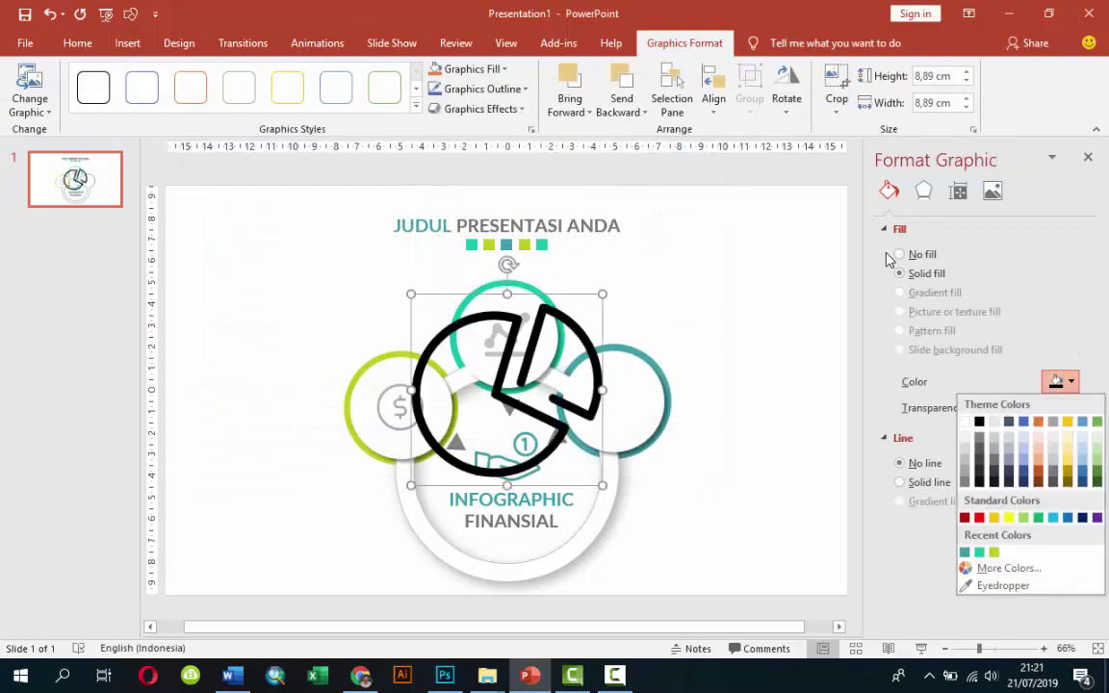
{"action": "key", "text": "Return"}
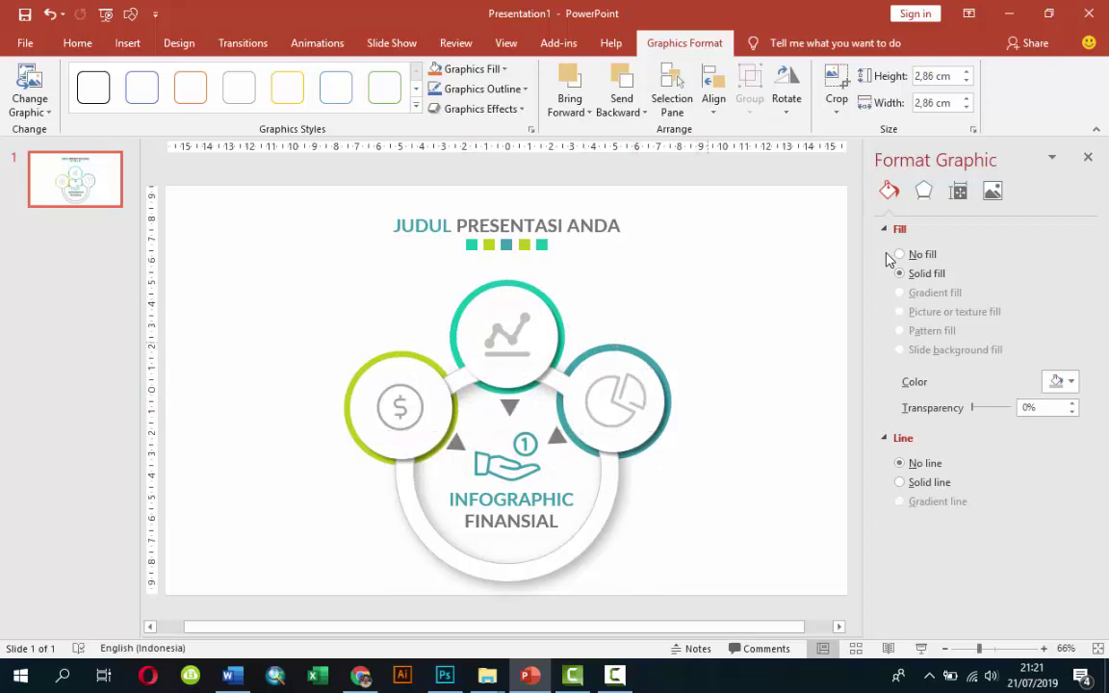
{"action": "key", "text": "Escape"}
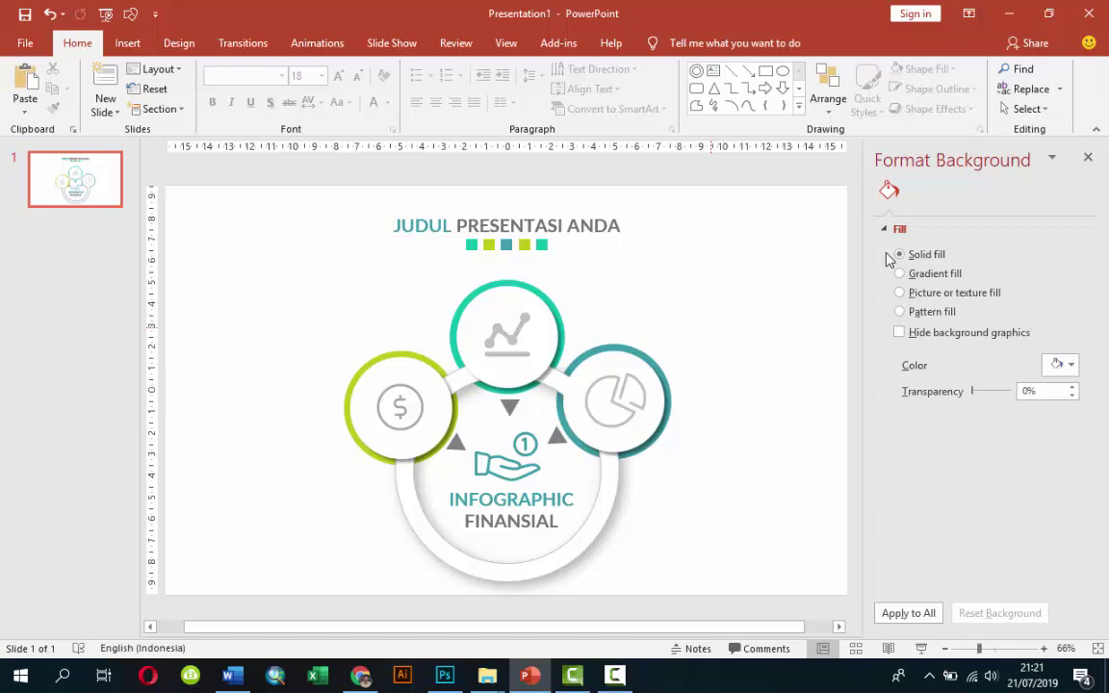
Draw a text box left of the green circle reading 'DESKRIPSI DISINI'
{"action": "key", "text": "ctrl+minus"}
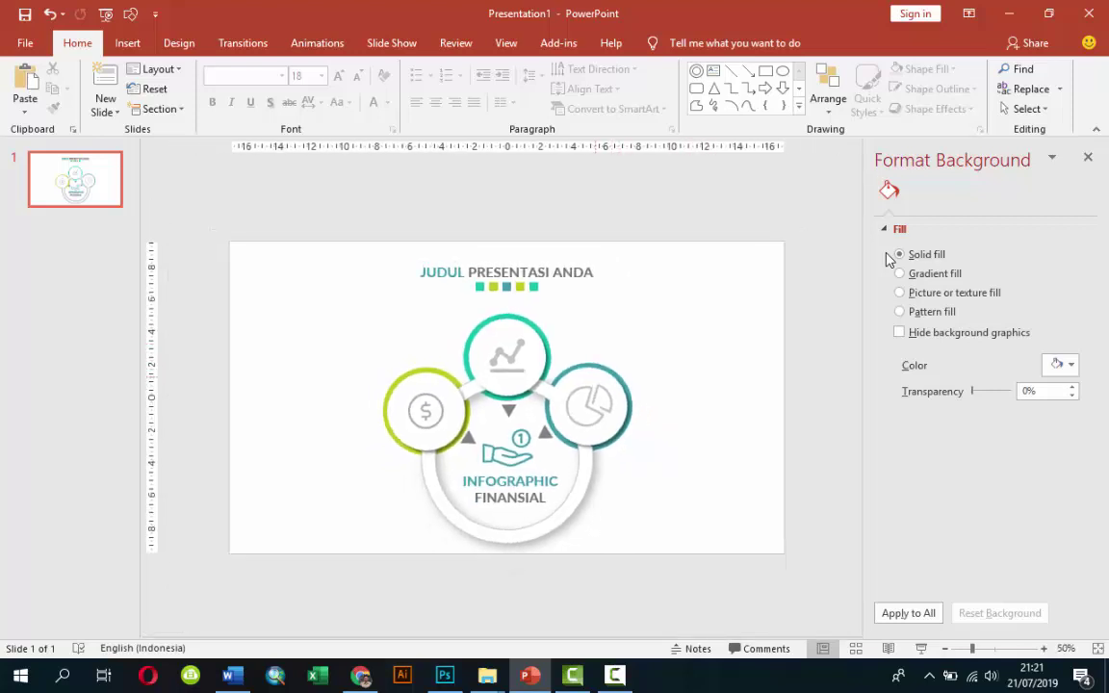
{"action": "key", "text": "ctrl+plus"}
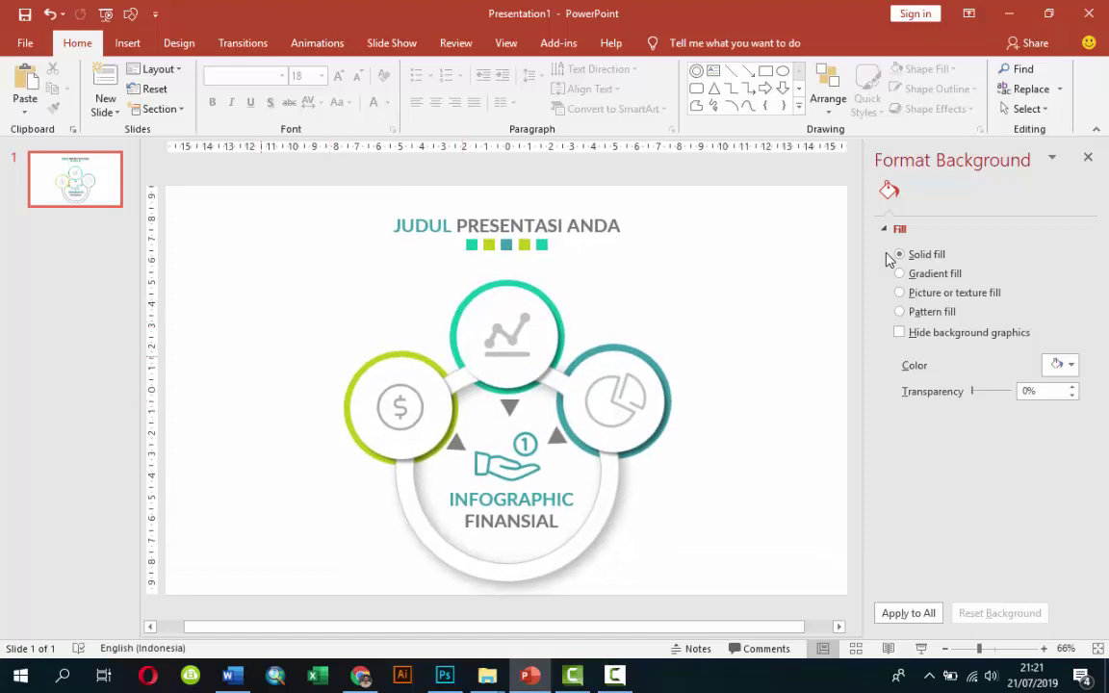
{"action": "key", "text": "alt"}
{"action": "key", "text": "n"}
{"action": "key", "text": "x"}
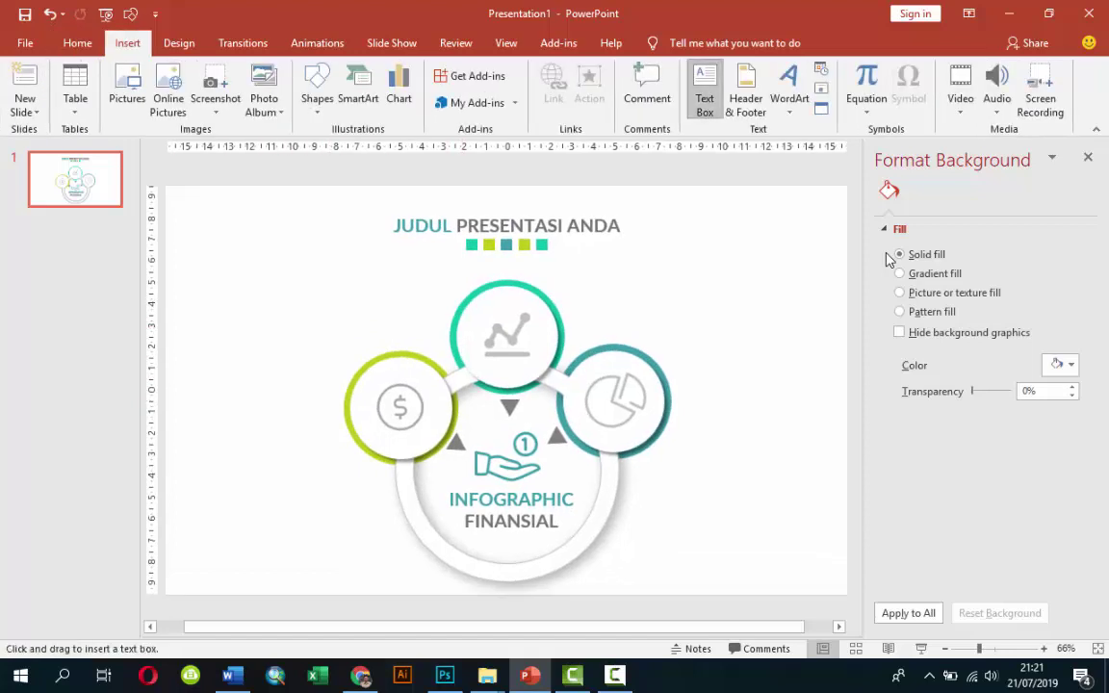
{"action": "left_click_drag", "start_coordinate": [206, 334], "coordinate": [303, 357]}
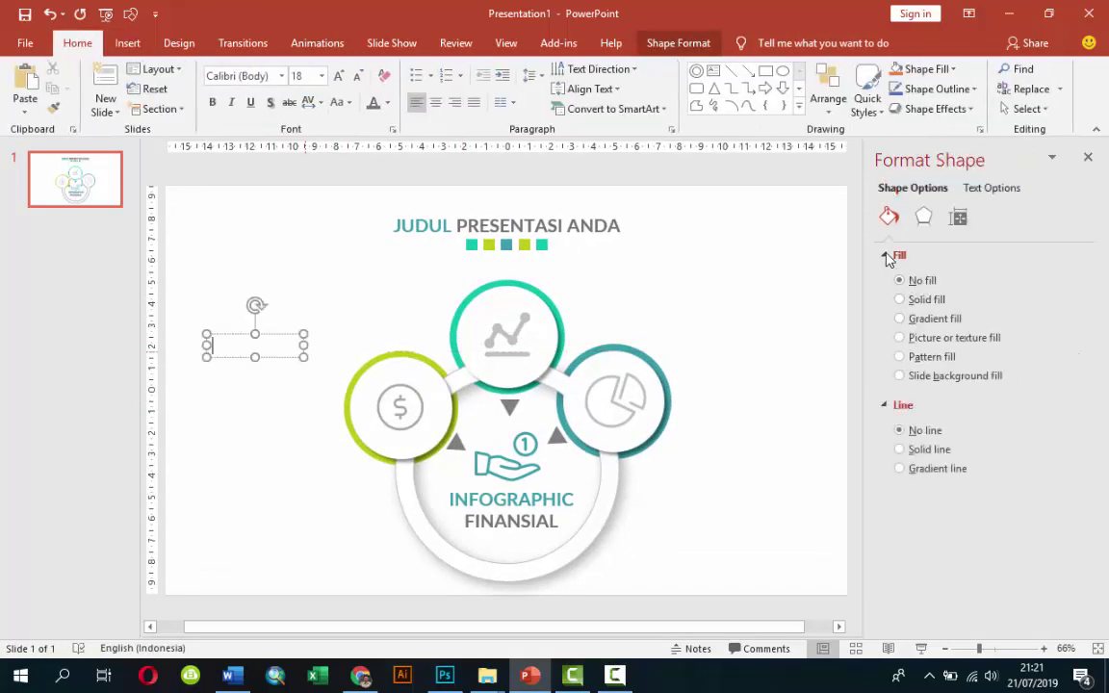
{"action": "type", "text": "DESKRIPS"}
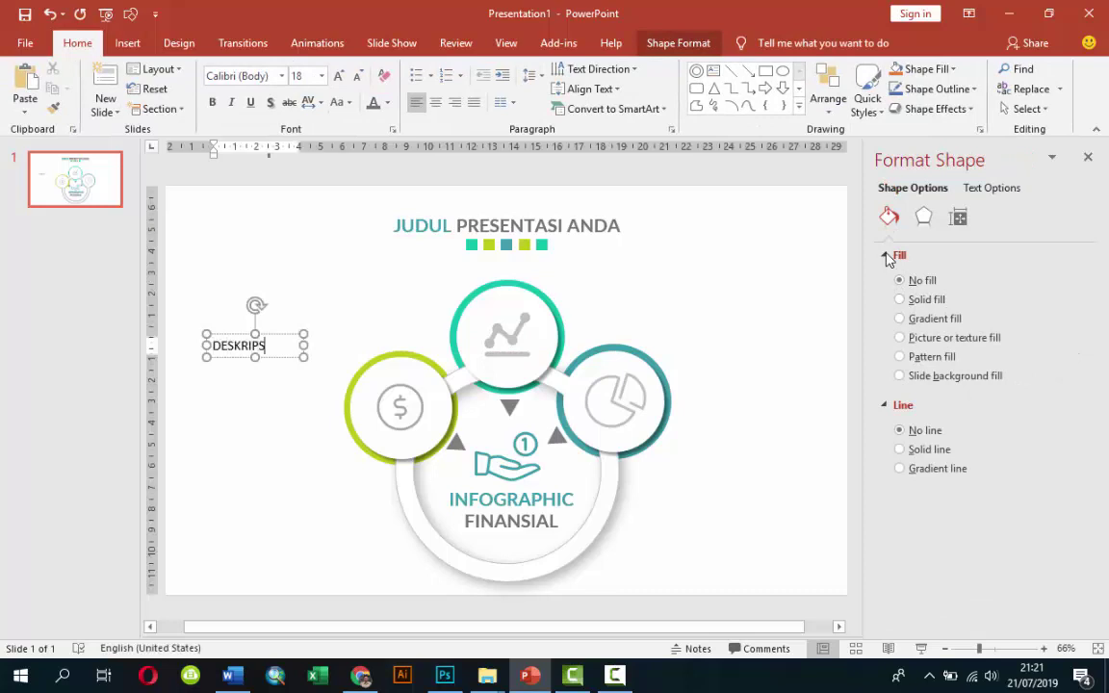
{"action": "type", "text": "I DISIN"}
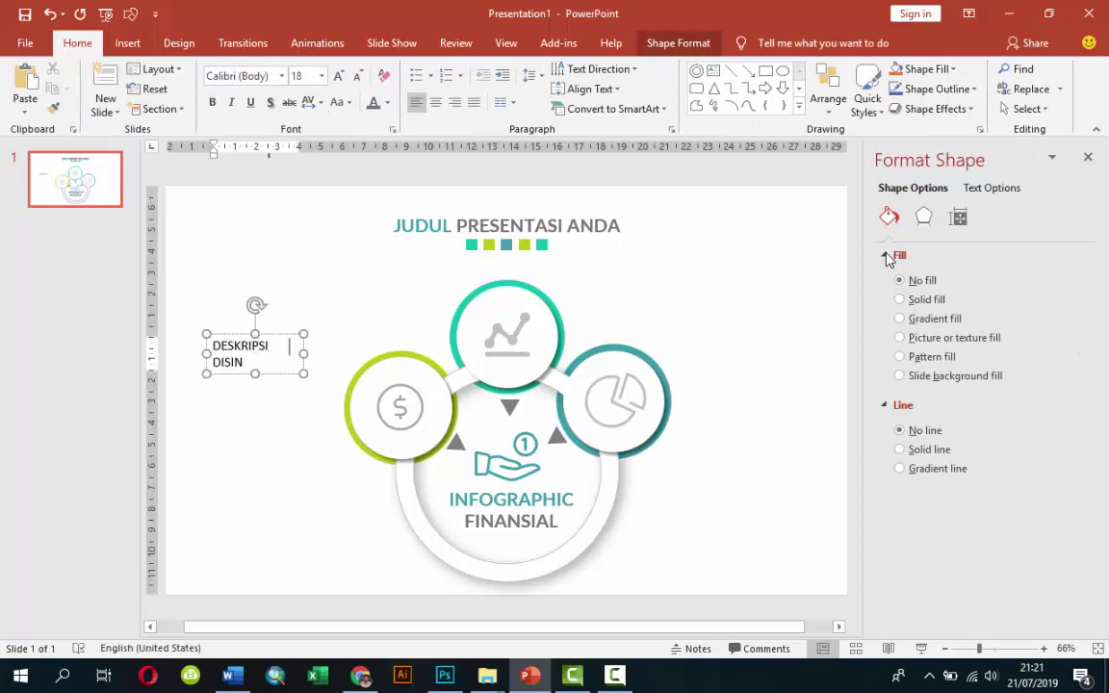
{"action": "type", "text": "I"}
{"action": "key", "text": "Escape"}
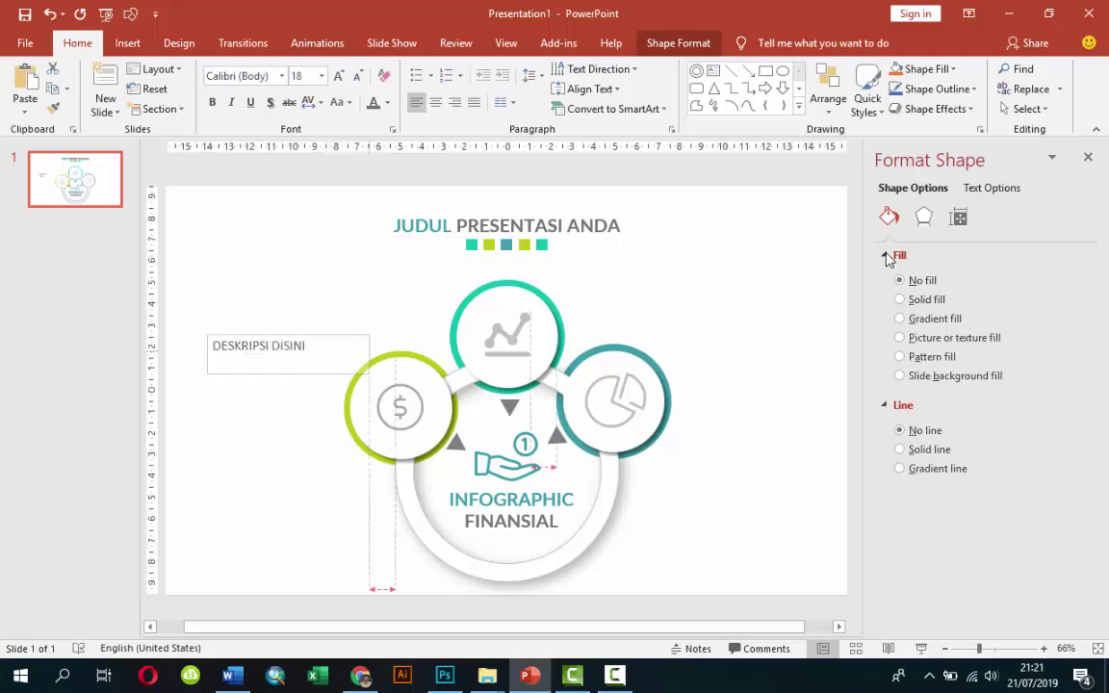
Format the heading as bold Open Sans, size 16
{"action": "key", "text": "ctrl+shift+f"}
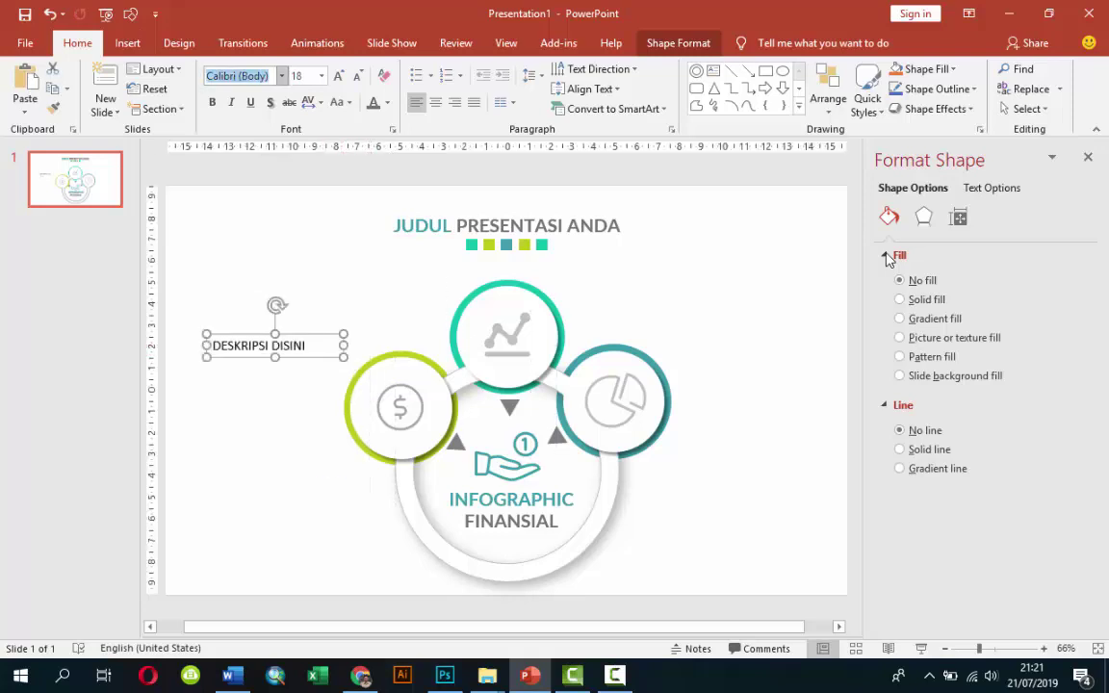
{"action": "type", "text": "OpenS"}
{"action": "key", "text": "Return"}
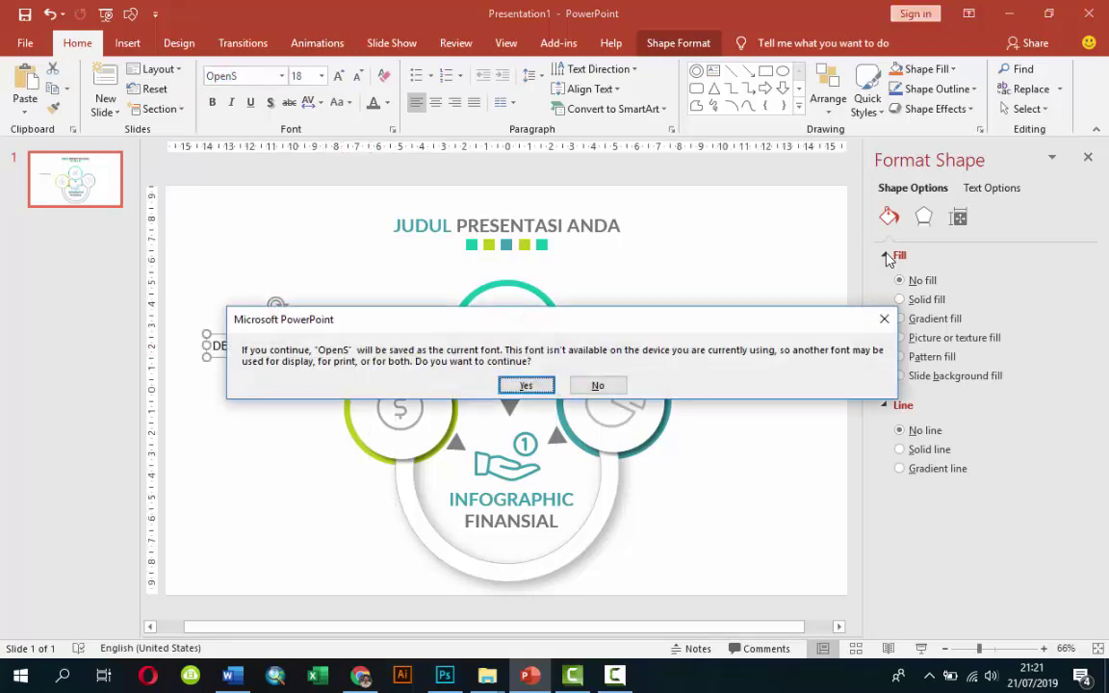
{"action": "type", "text": "n"}
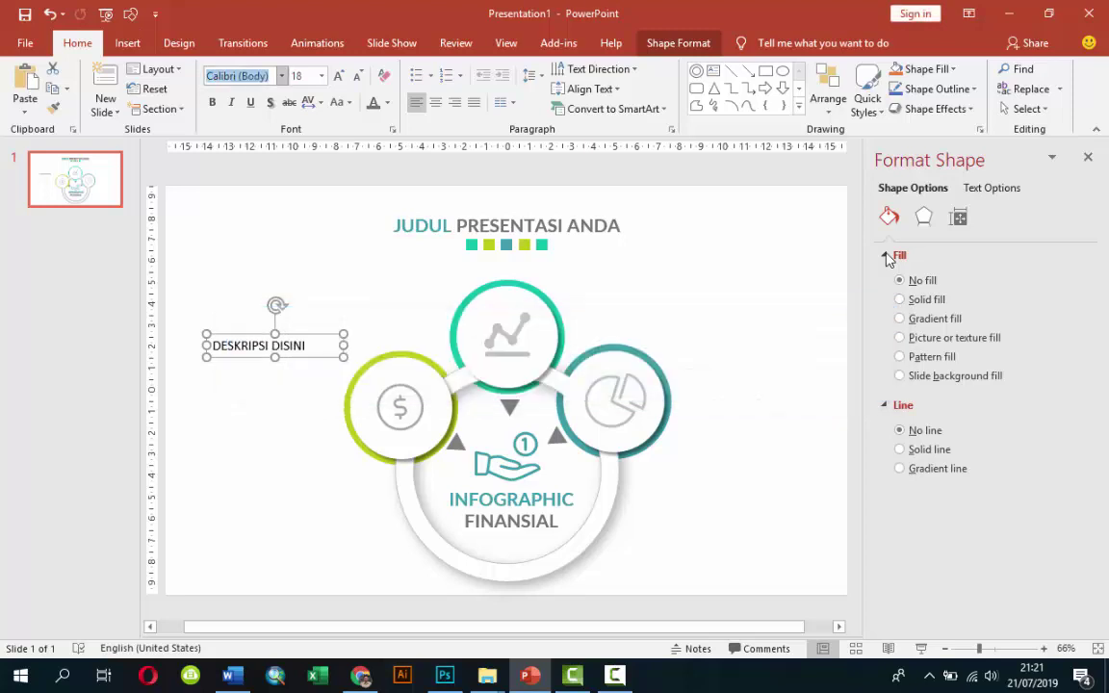
{"action": "type", "text": "Open Sans"}
{"action": "key", "text": "Return"}
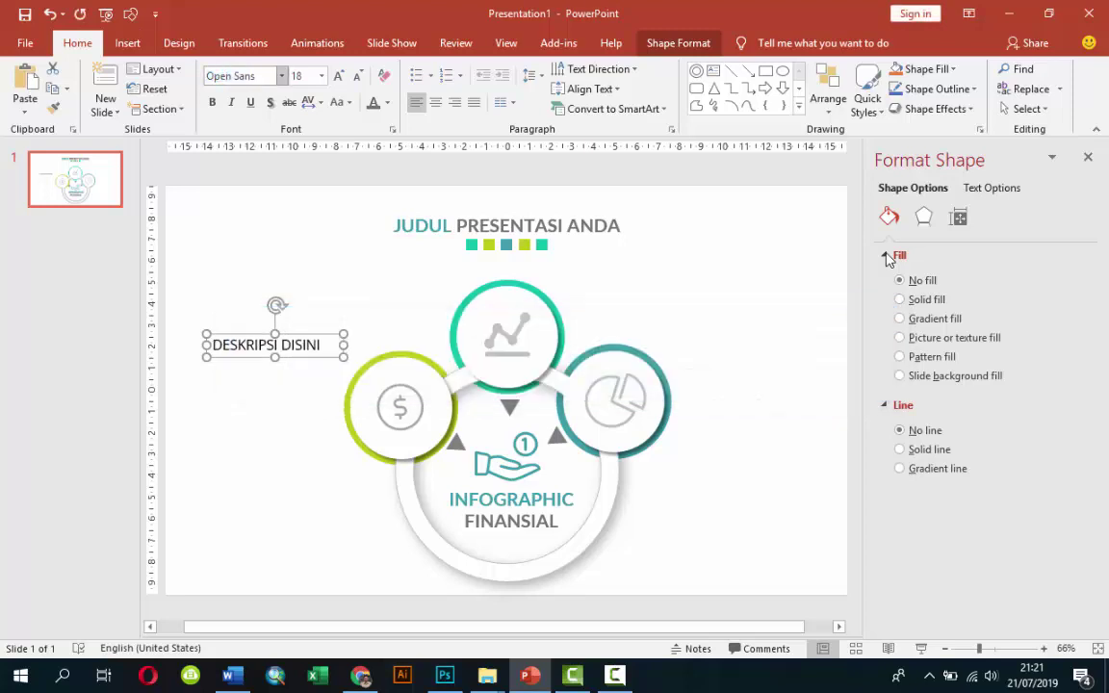
{"action": "key", "text": "ctrl+b"}
{"action": "key", "text": "alt+Down"}
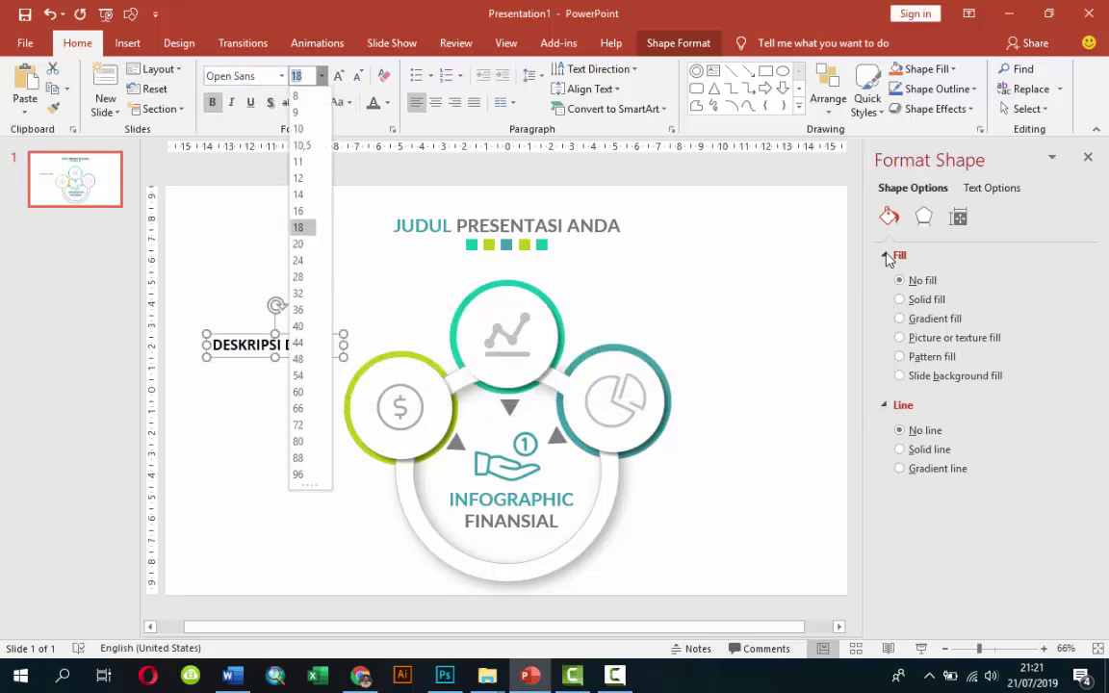
{"action": "type", "text": "16"}
{"action": "key", "text": "Return"}
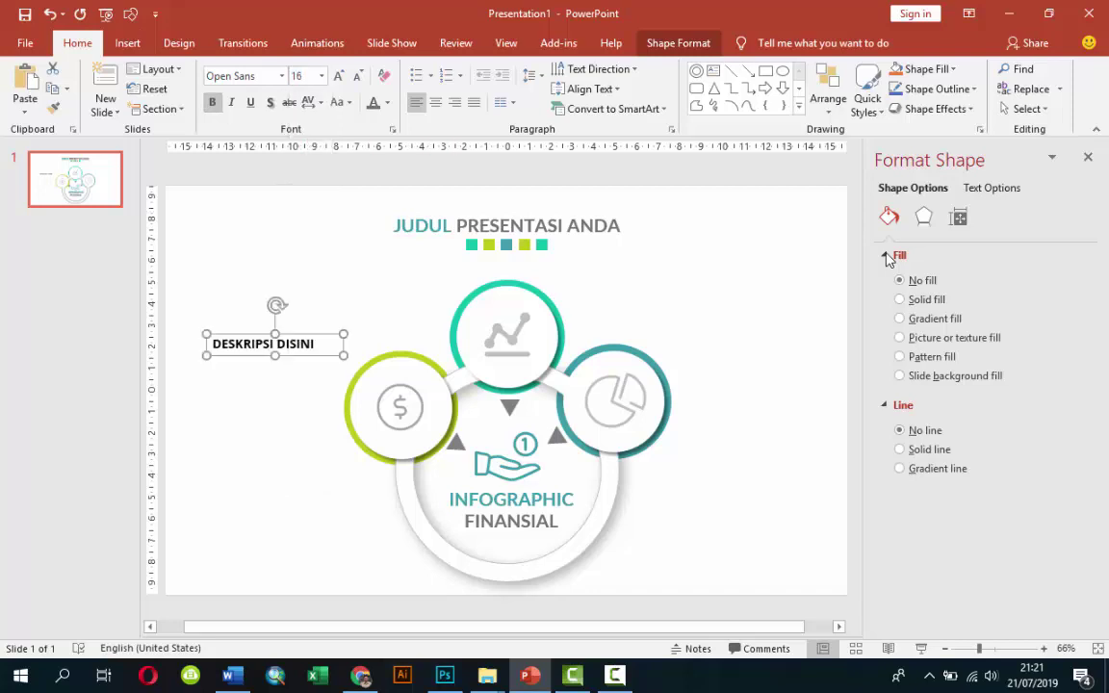
Colour the DESKRIPSI DISINI heading text green
{"action": "key", "text": "alt+h"}
{"action": "key", "text": "f"}
{"action": "key", "text": "c"}
{"action": "key", "text": "Down"}
{"action": "key", "text": "Return"}
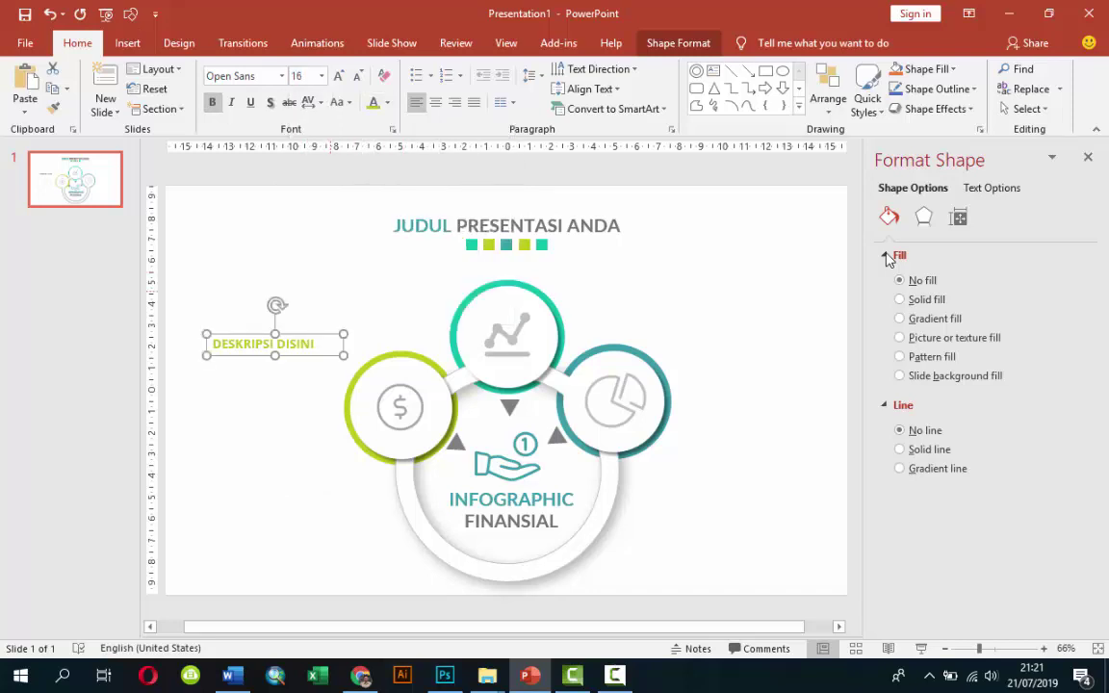
{"action": "key", "text": "Escape"}
{"action": "key", "text": "alt+n"}
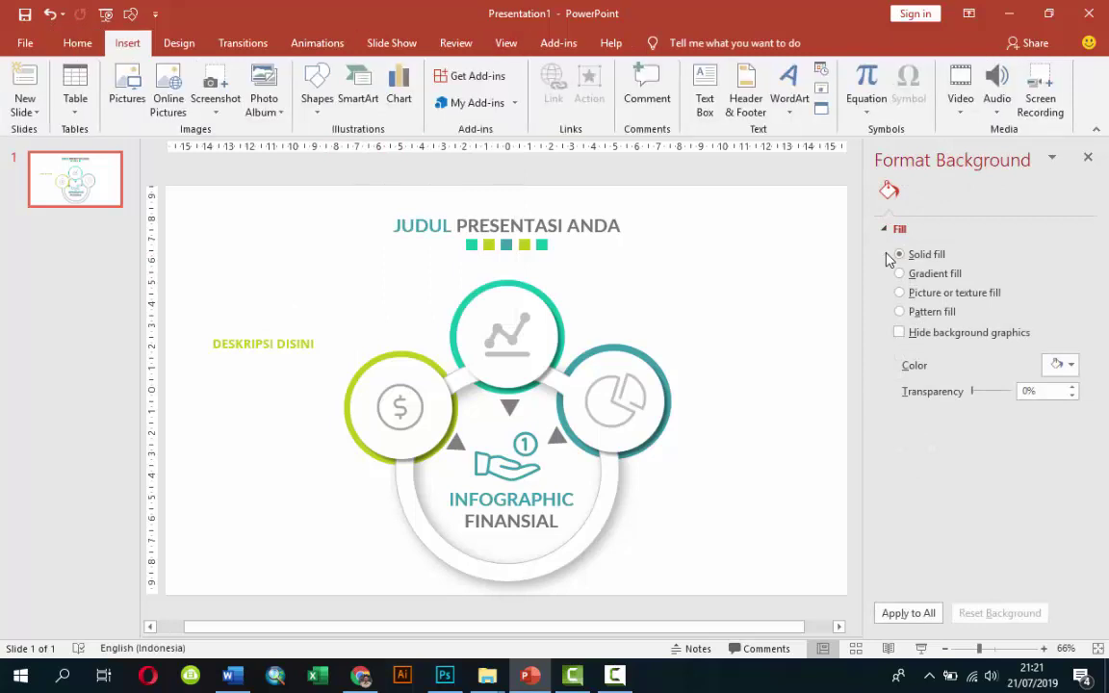
Draw a text box below the heading holding one =rand() sample paragraph
{"action": "key", "text": "x"}
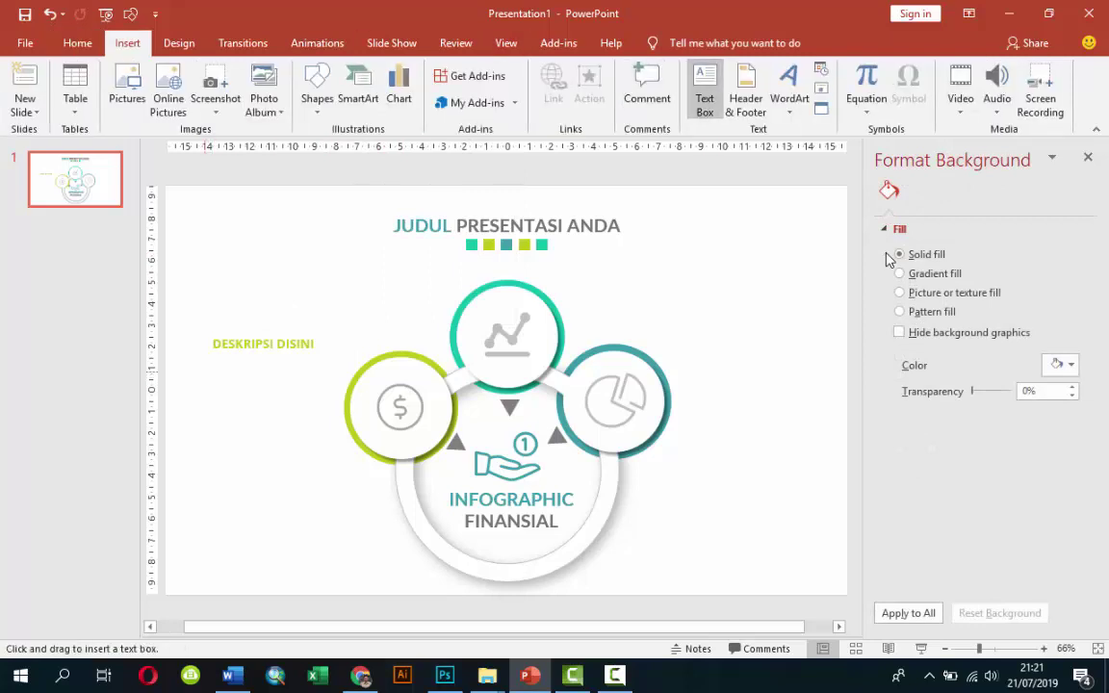
{"action": "left_click_drag", "start_coordinate": [191, 370], "coordinate": [348, 419]}
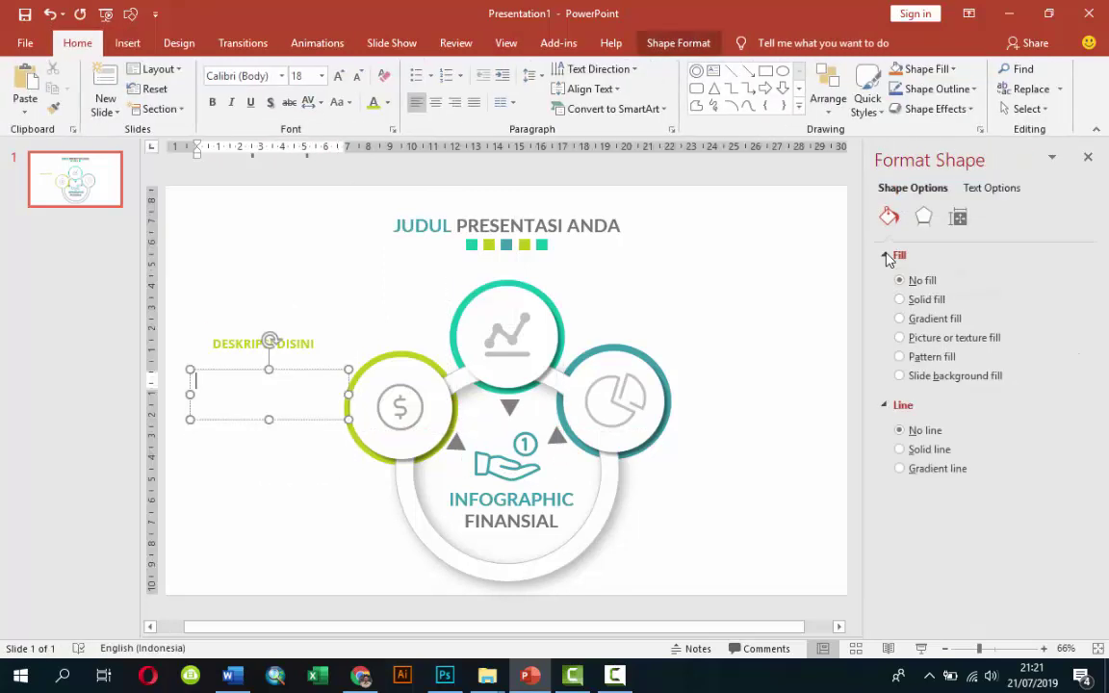
{"action": "type", "text": "=rand"}
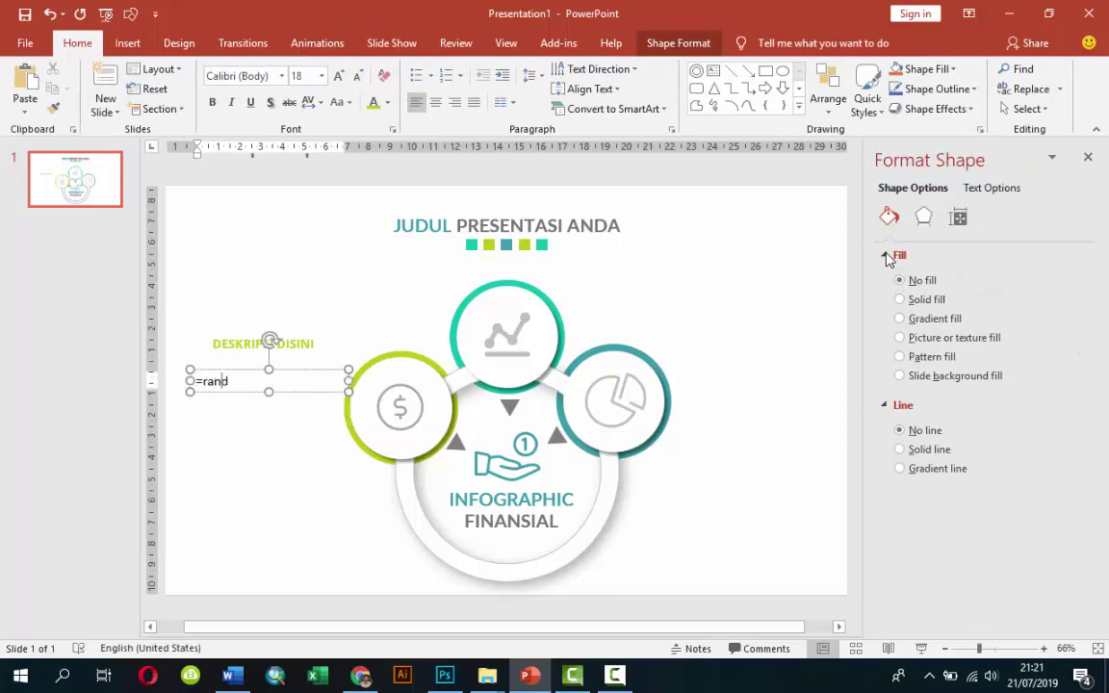
{"action": "type", "text": "()"}
{"action": "key", "text": "Return"}
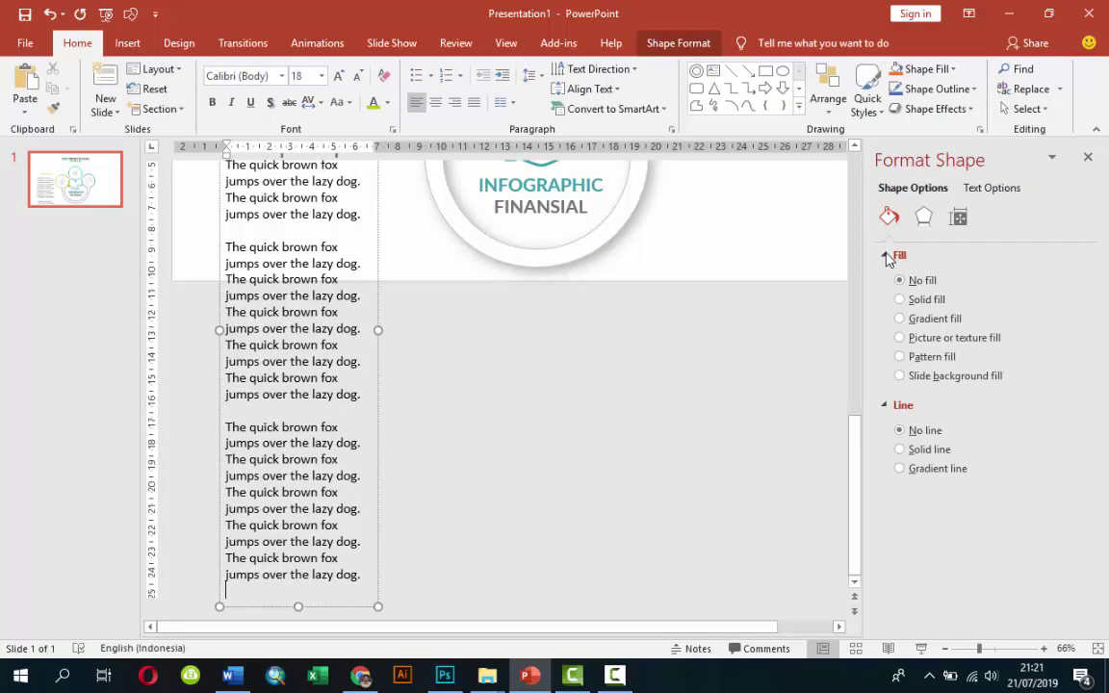
{"action": "key", "text": "ctrl+shift+End"}
{"action": "key", "text": "Delete"}
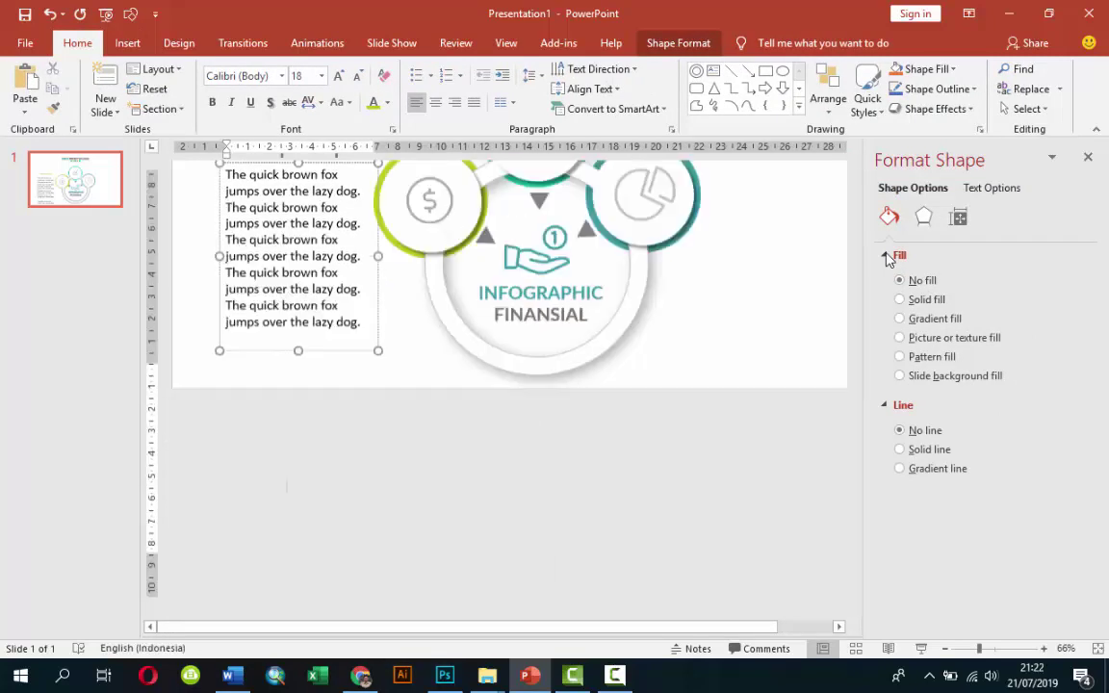
{"action": "key", "text": "Escape"}
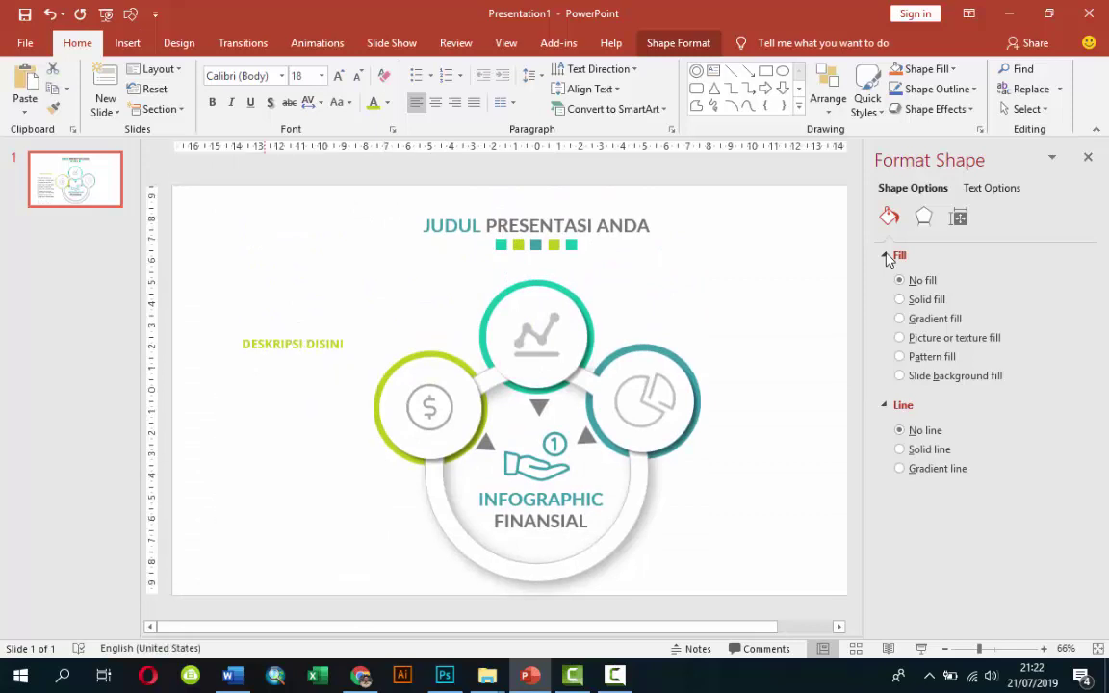
Set the paragraph to 12 pt and line it up on the left under the heading
{"action": "key", "text": "ctrl+shift+p"}
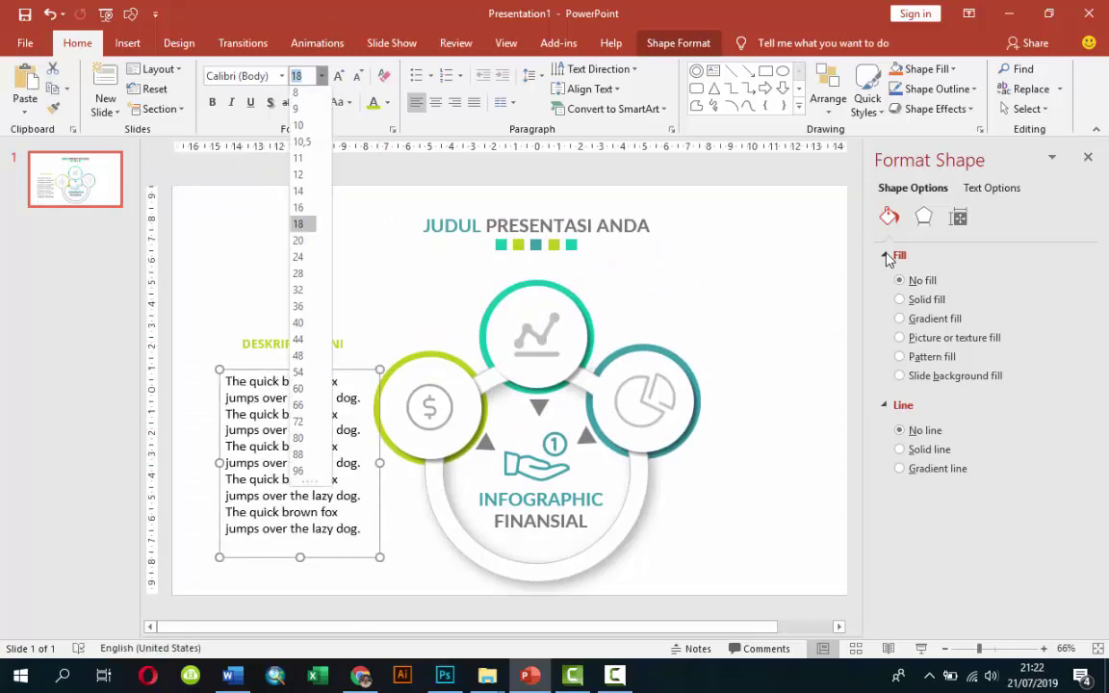
{"action": "key", "text": "alt+Down"}
{"action": "key", "text": "Up"}
{"action": "key", "text": "Up"}
{"action": "key", "text": "Up"}
{"action": "key", "text": "Return"}
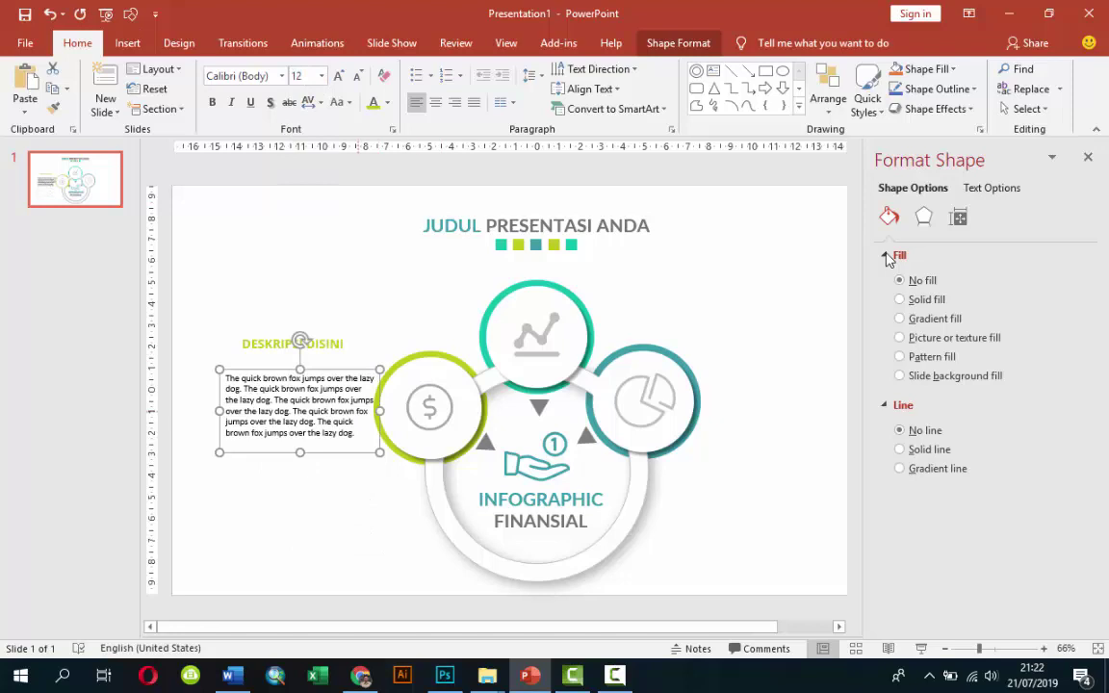
{"action": "left_click", "coordinate": [273, 343]}
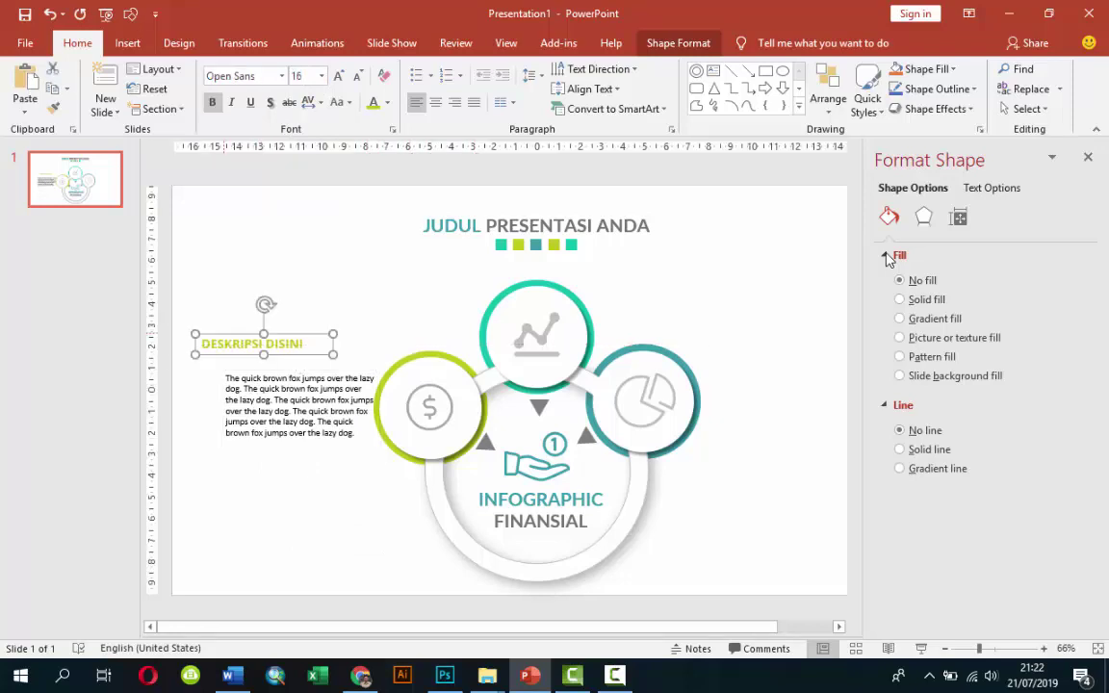
{"action": "key", "text": "Left"}
{"action": "key", "text": "Left"}
{"action": "key", "text": "Left"}
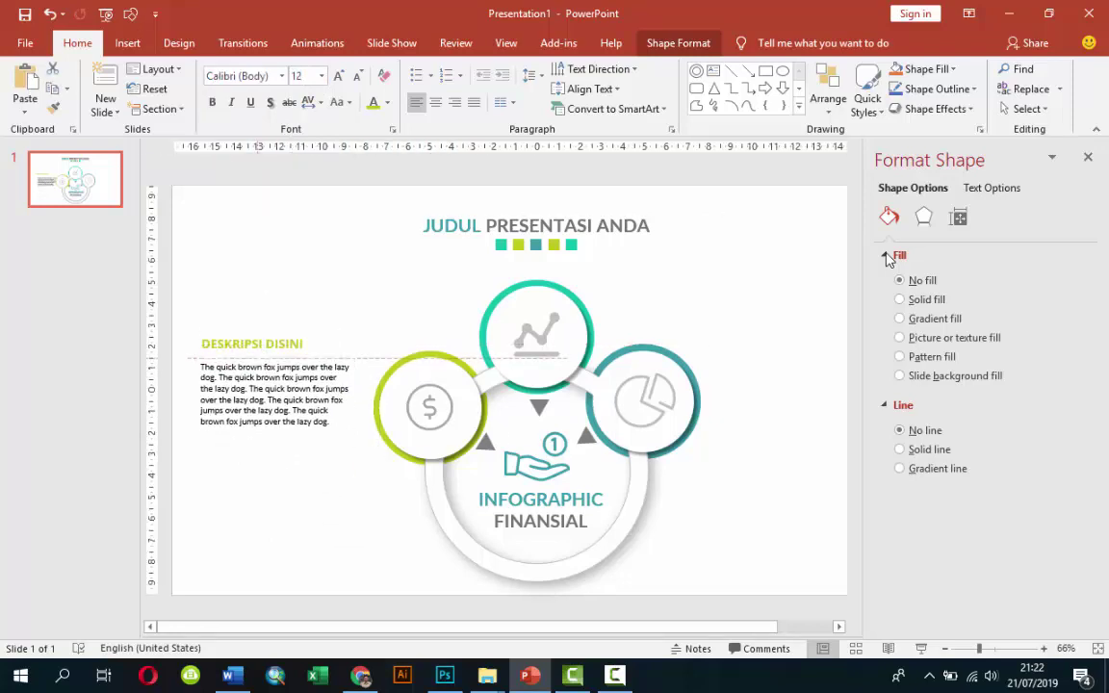
{"action": "key", "text": "Left"}
{"action": "key", "text": "Up"}
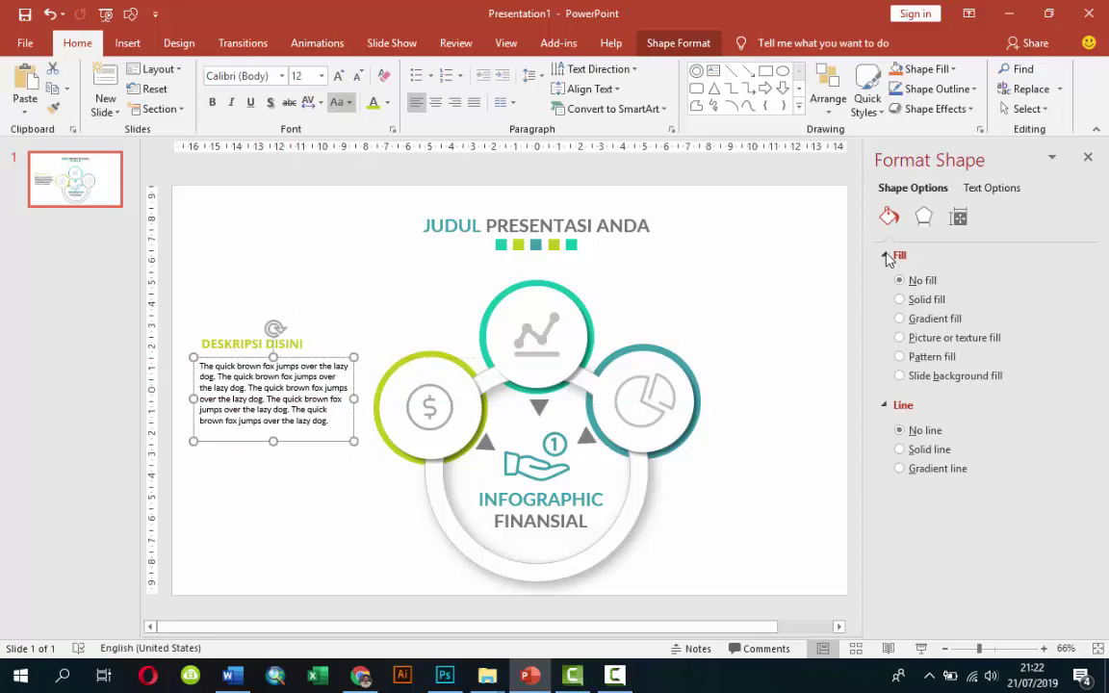
Colour the paragraph dark grey, then select both heading and paragraph boxes
{"action": "key", "text": "alt+h"}
{"action": "key", "text": "f"}
{"action": "key", "text": "c"}
{"action": "key", "text": "Down"}
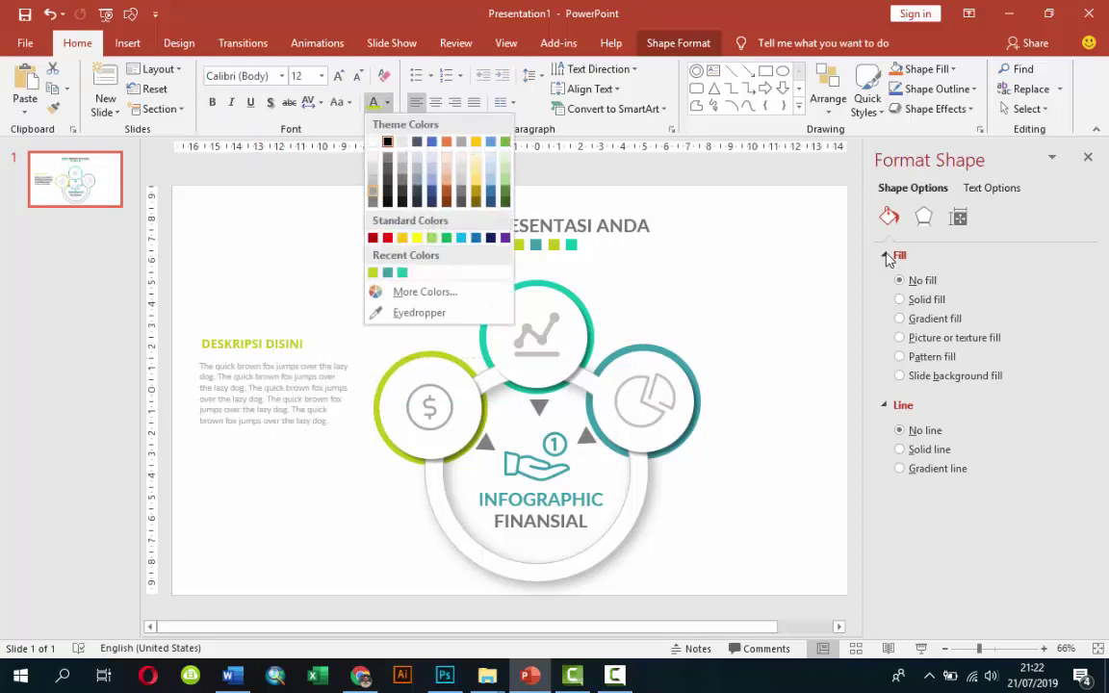
{"action": "key", "text": "Right"}
{"action": "key", "text": "Up"}
{"action": "key", "text": "Up"}
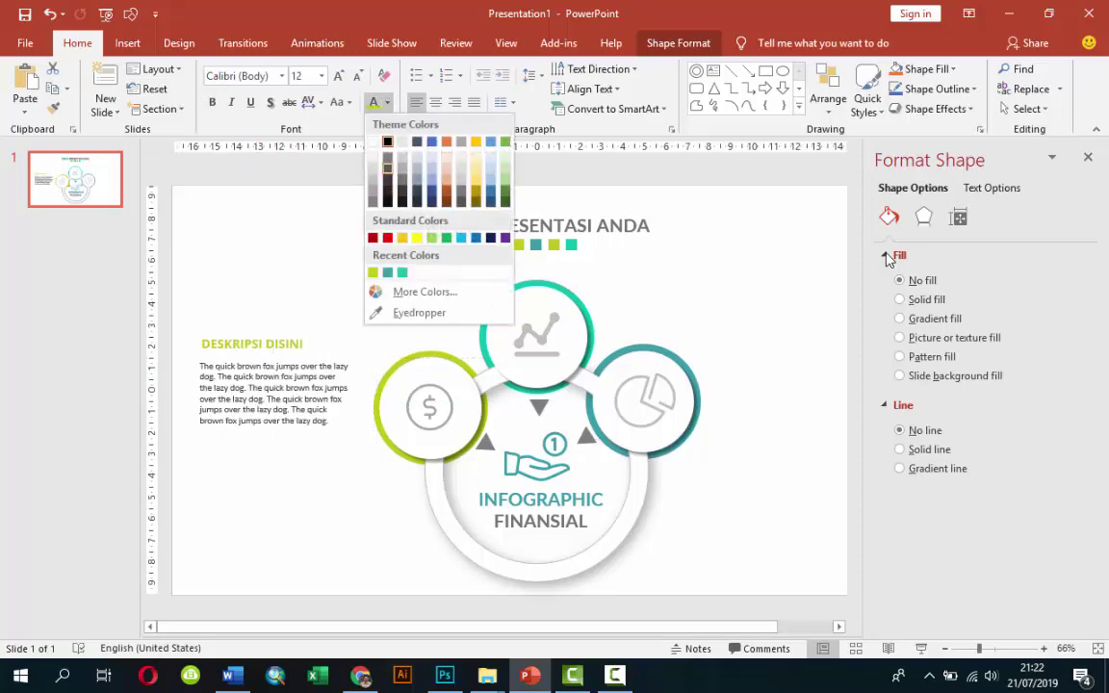
{"action": "key", "text": "Return"}
{"action": "key", "text": "shift+Tab"}
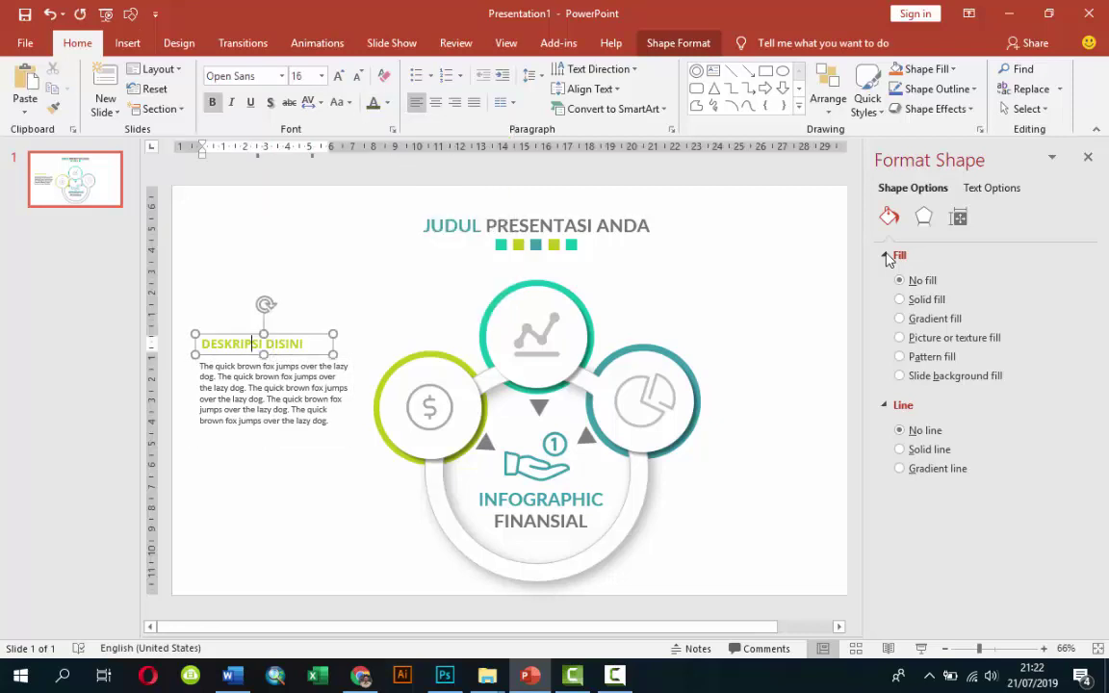
{"action": "key", "text": "ctrl+a"}
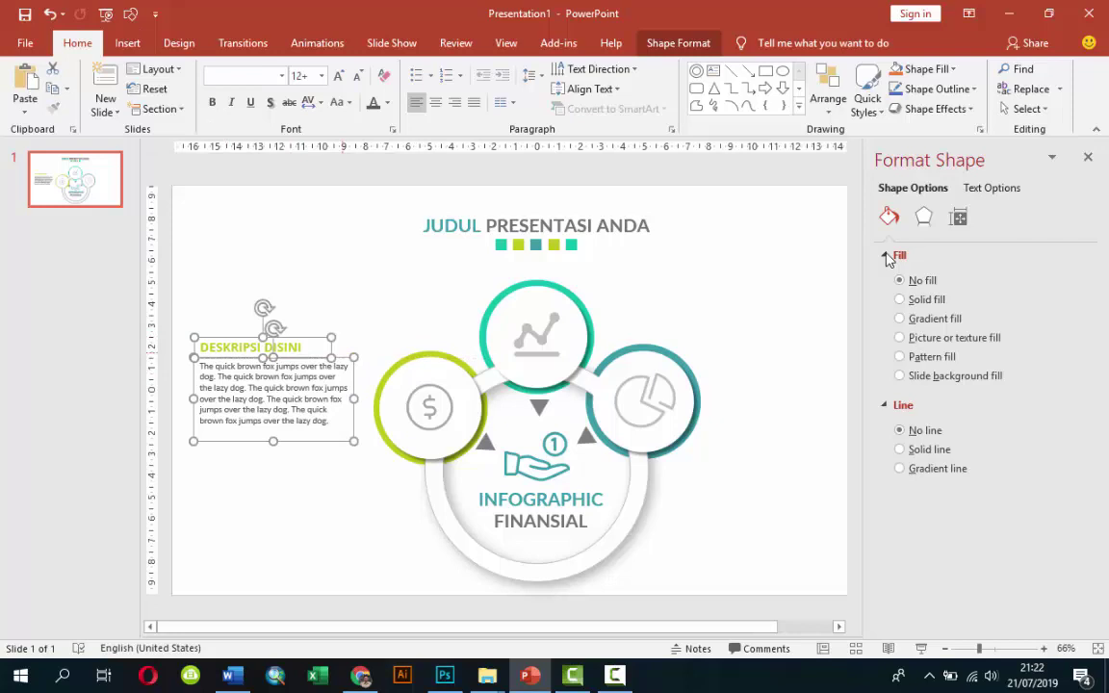
Copy the heading-and-paragraph block to the upper right of the slide
{"action": "left_click_drag", "start_coordinate": [270, 385], "coordinate": [693, 286]}
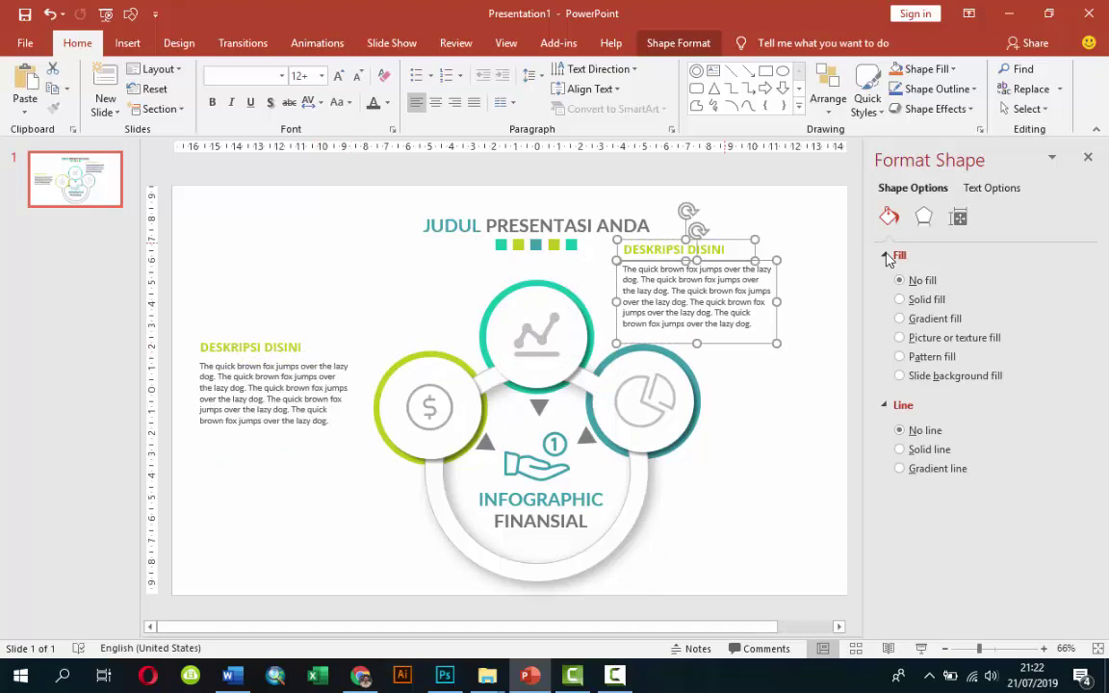
{"action": "key", "text": "Escape"}
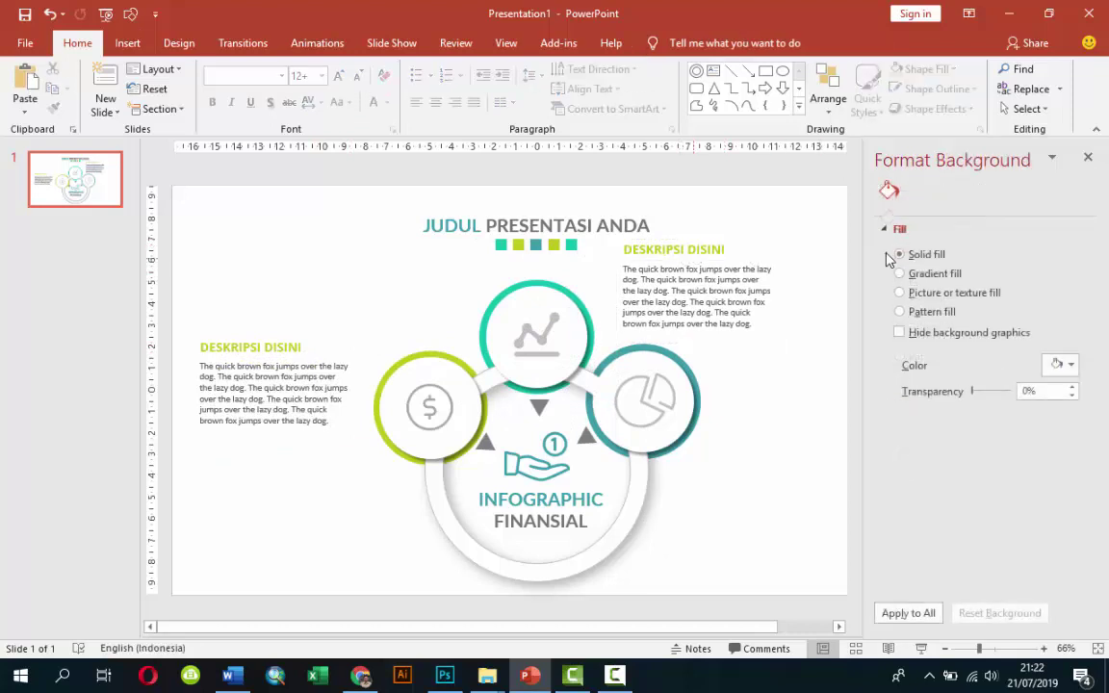
{"action": "key", "text": "Tab"}
{"action": "key", "text": "F2"}
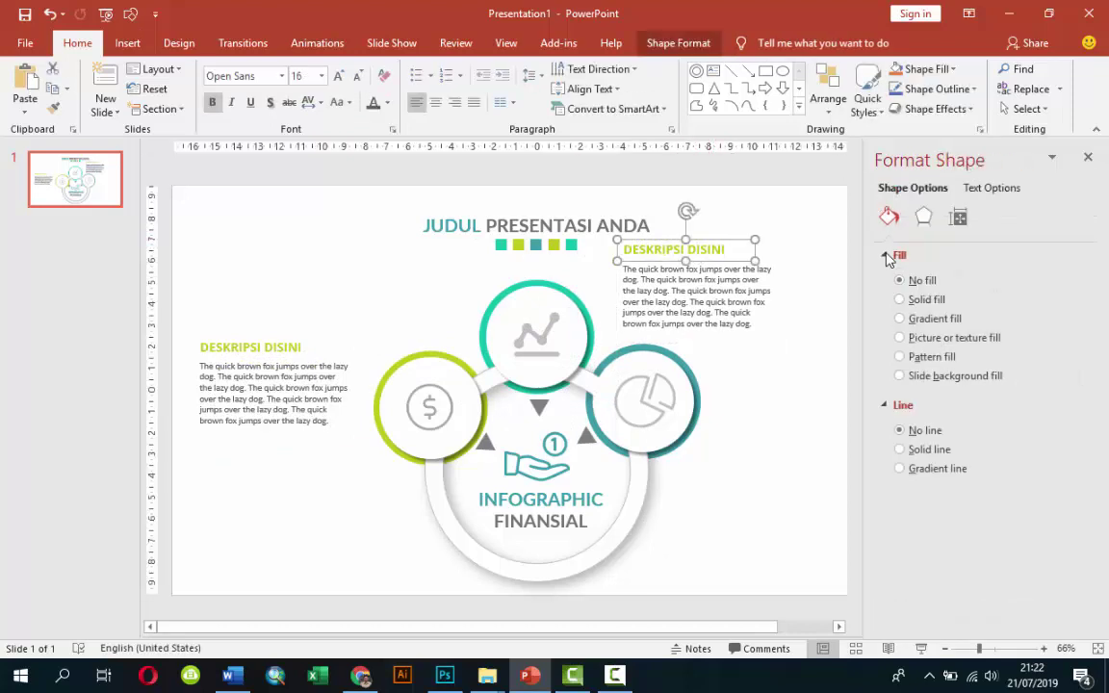
Colour the copied DESKRIPSI DISINI heading teal
{"action": "key", "text": "alt+h"}
{"action": "key", "text": "f"}
{"action": "key", "text": "c"}
{"action": "key", "text": "Down"}
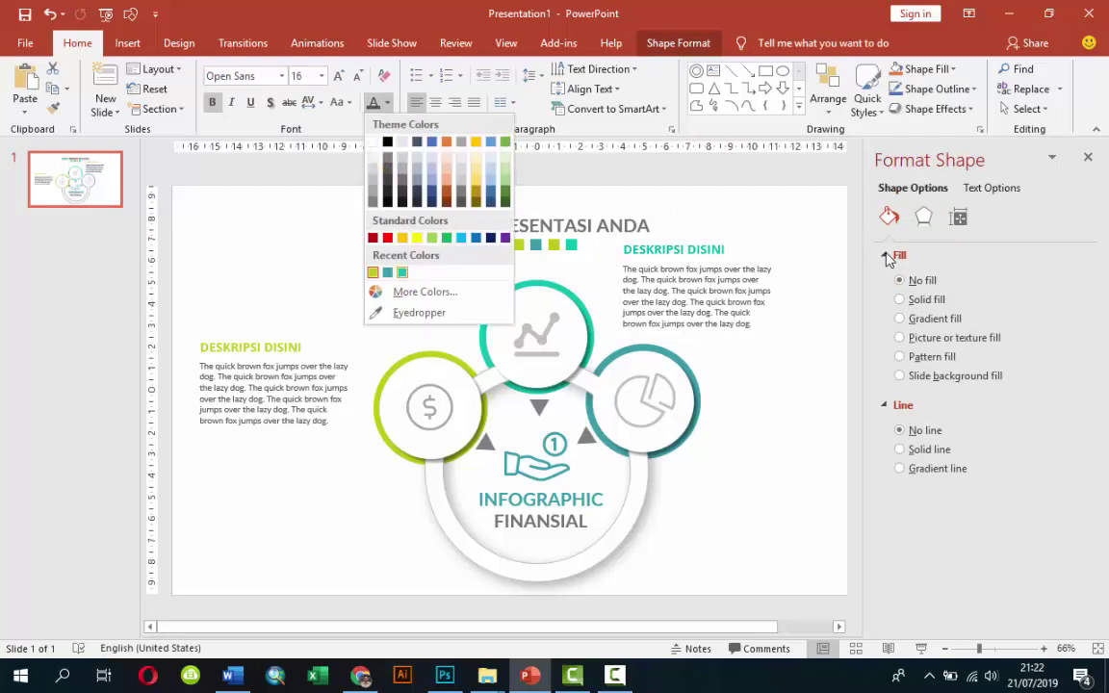
{"action": "key", "text": "Return"}
{"action": "key", "text": "Escape"}
{"action": "key", "text": "Tab"}
{"action": "key", "text": "F2"}
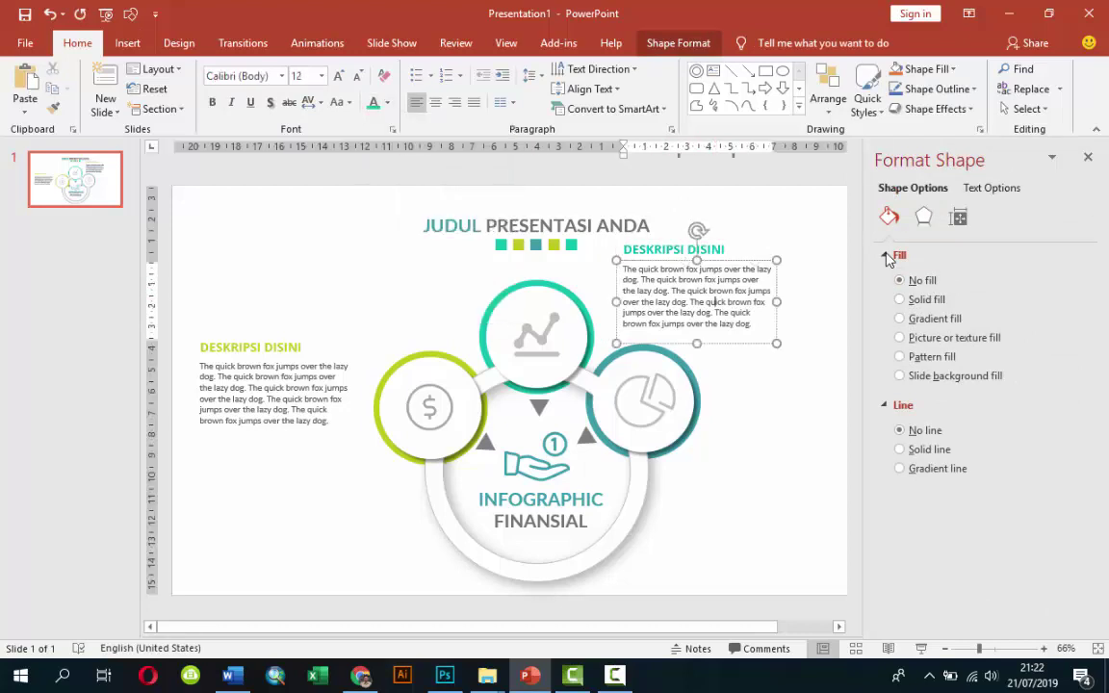
{"action": "key", "text": "ctrl+minus"}
{"action": "key", "text": "Escape"}
{"action": "key", "text": "Escape"}
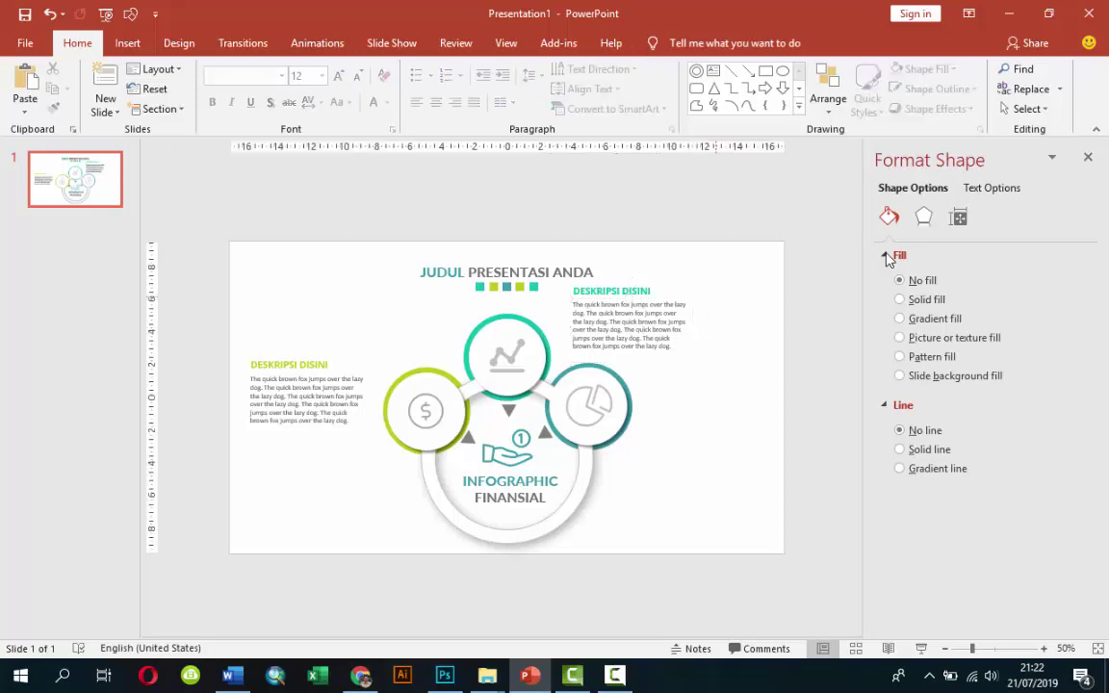
Duplicate the block and position it right of the pie circle, keeping its heading teal
{"action": "key", "text": "ctrl+d"}
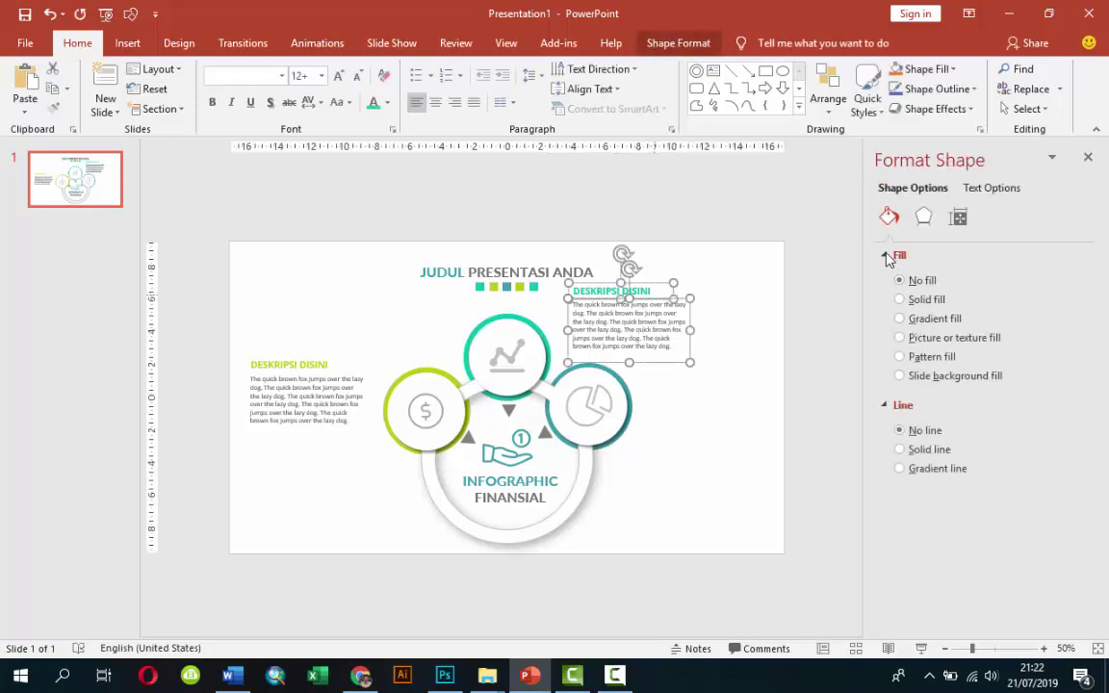
{"action": "key", "text": "Down"}
{"action": "key", "text": "Down"}
{"action": "key", "text": "Down"}
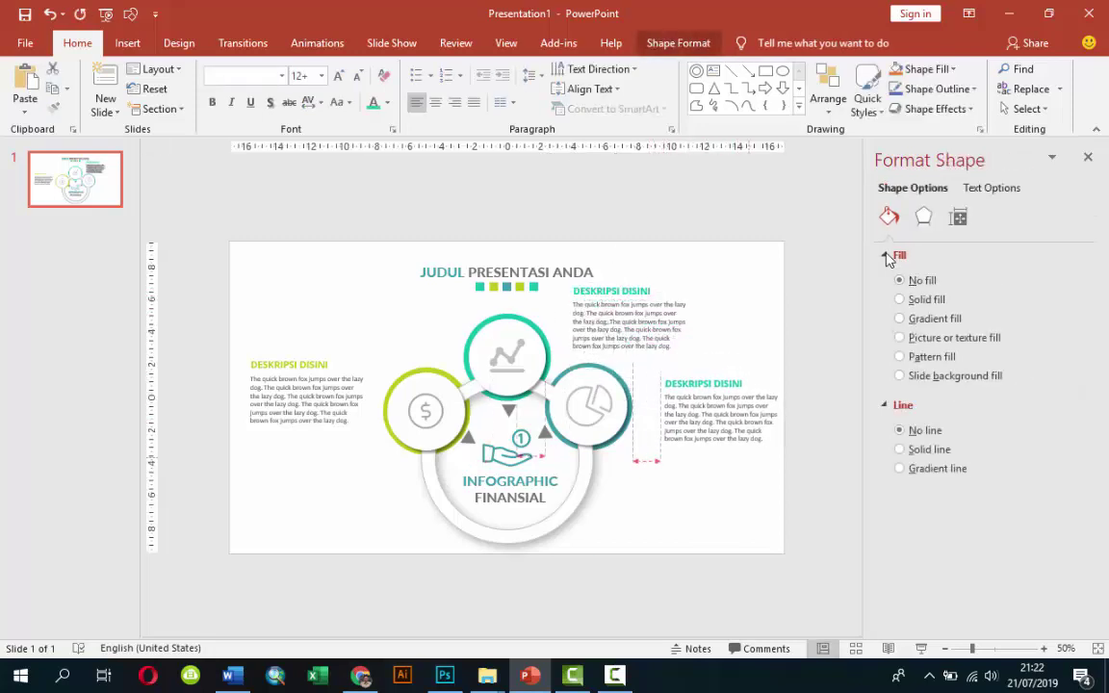
{"action": "key", "text": "Right"}
{"action": "key", "text": "Right"}
{"action": "key", "text": "Right"}
{"action": "key", "text": "ctrl+z"}
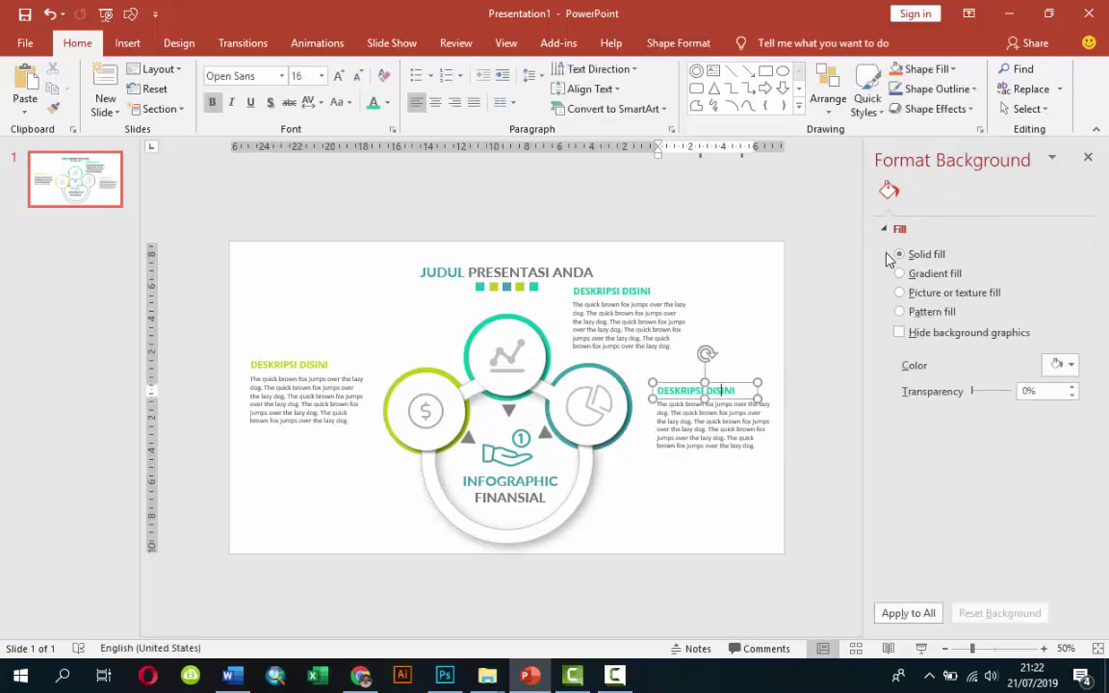
{"action": "key", "text": "alt+h"}
{"action": "key", "text": "f"}
{"action": "key", "text": "c"}
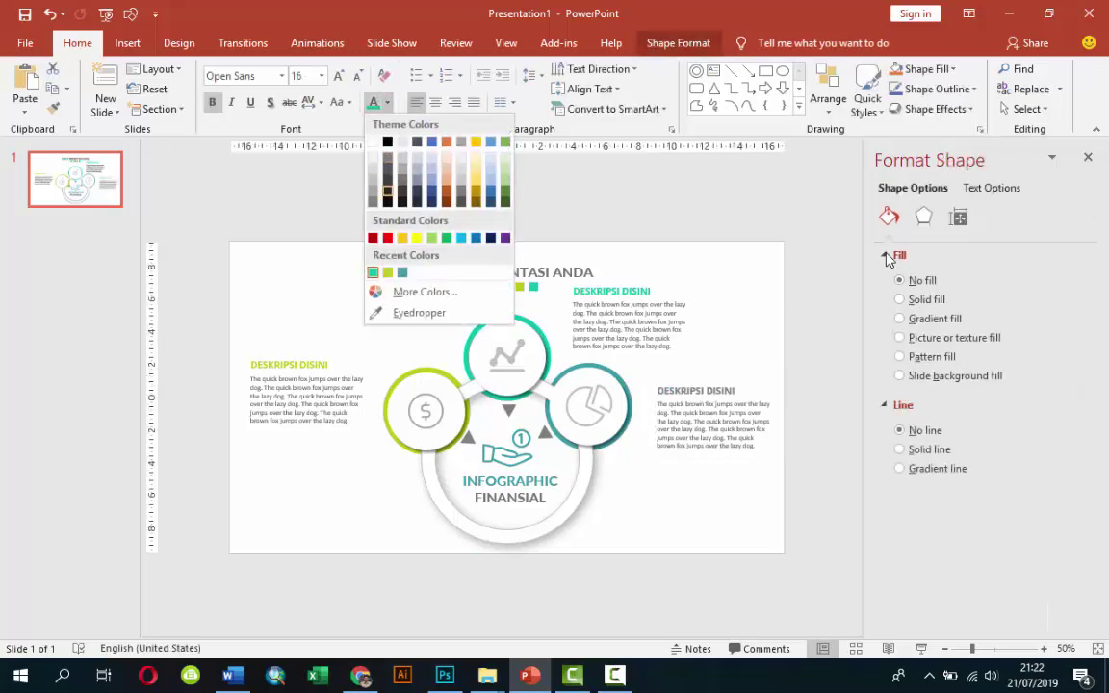
{"action": "key", "text": "Escape"}
{"action": "key", "text": "Escape"}
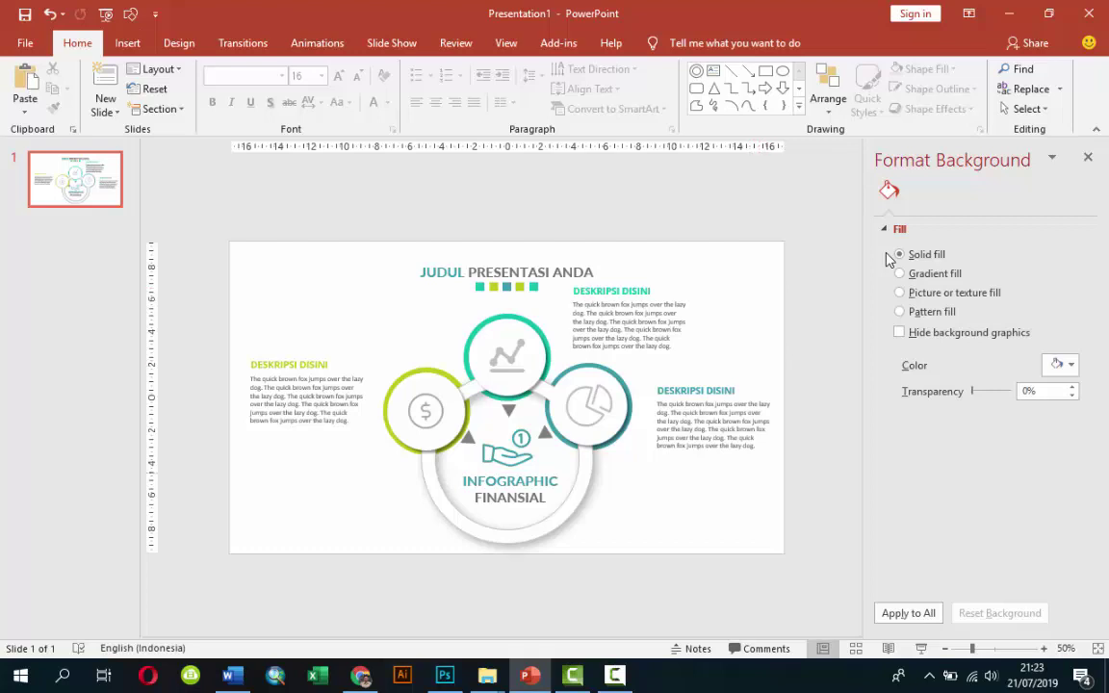
Preview the INFOGRAPHIC FINANSIAL slide full-screen, then close the Format Background pane
{"action": "key", "text": "F5"}
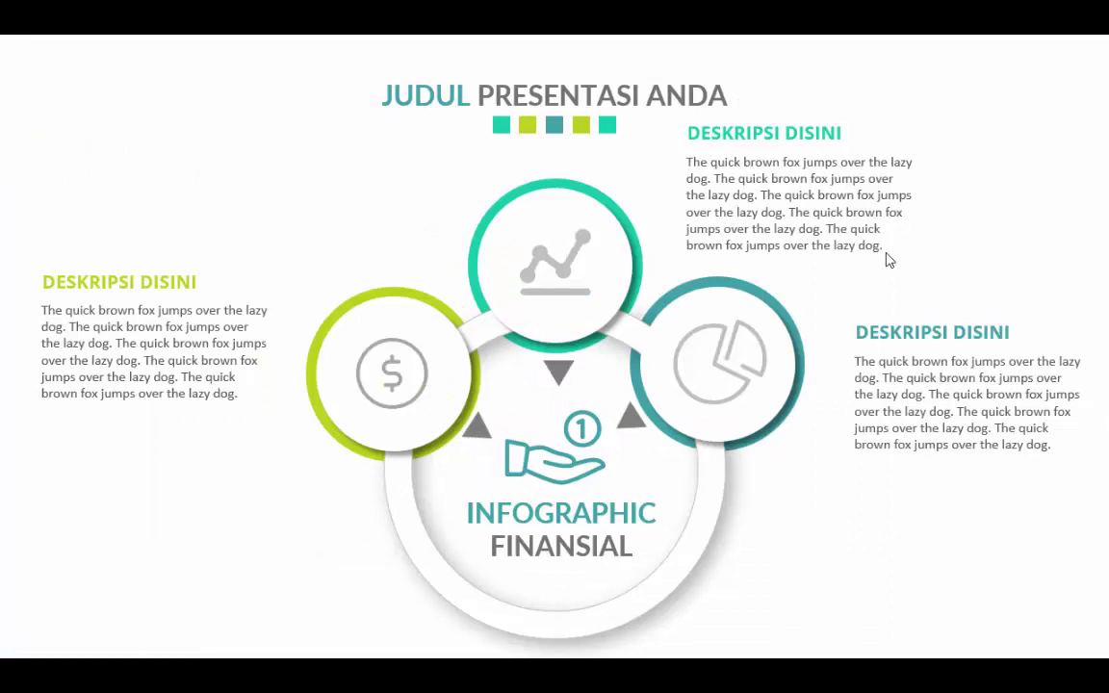
{"action": "key", "text": "Escape"}
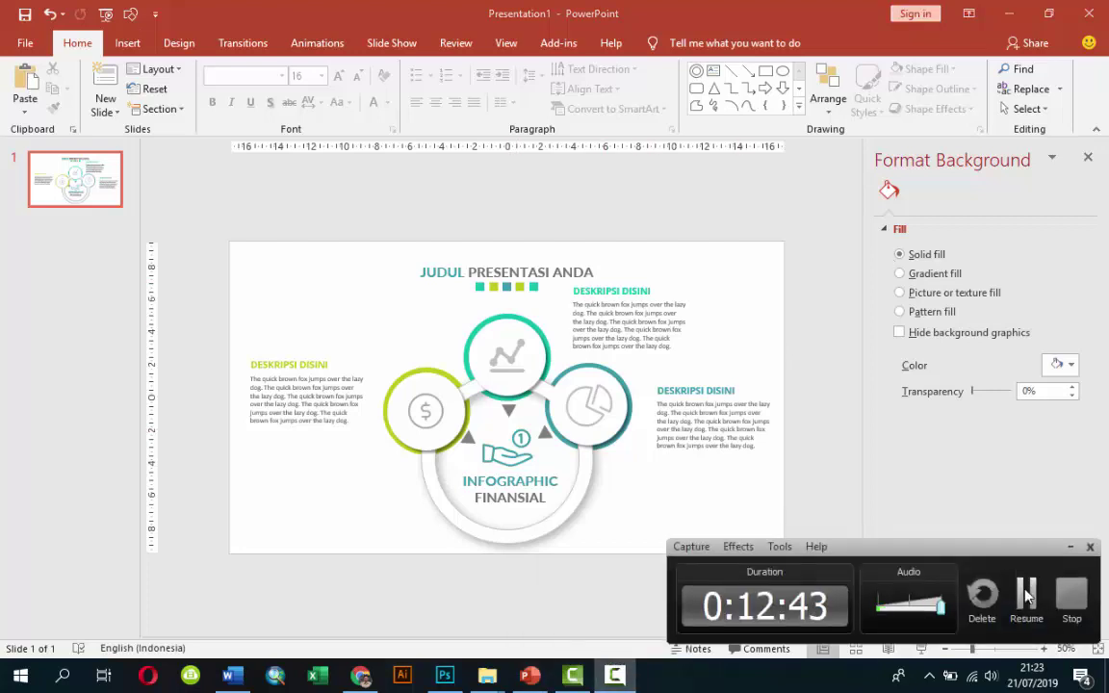
{"action": "left_click", "coordinate": [1025, 596]}
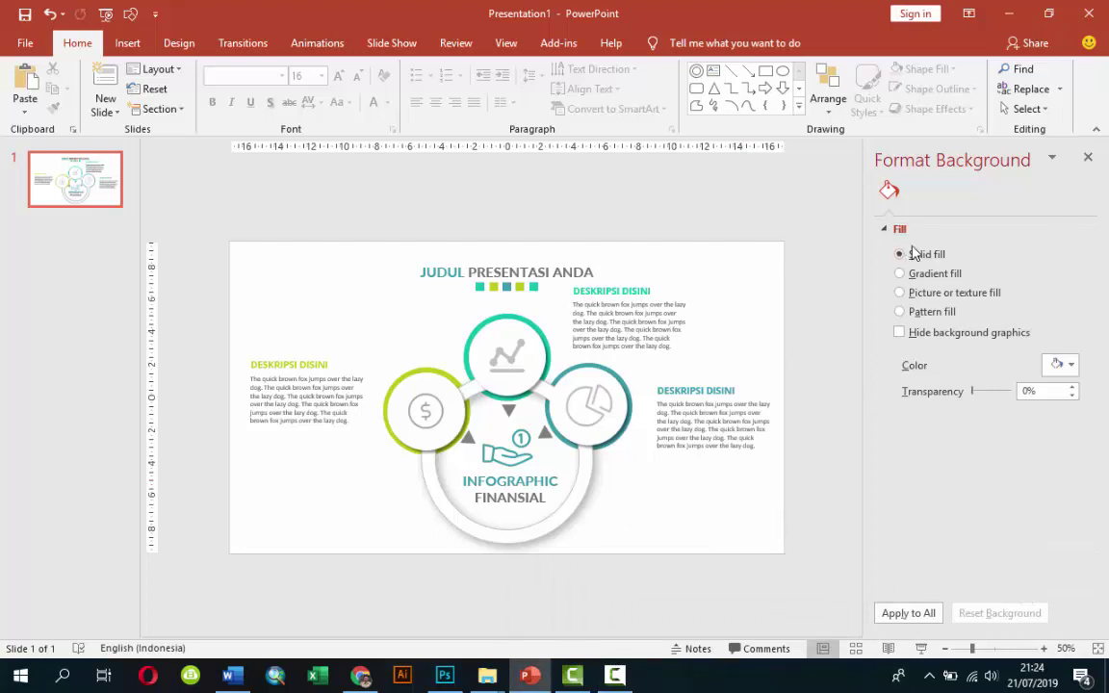
{"action": "left_click", "coordinate": [1085, 160]}
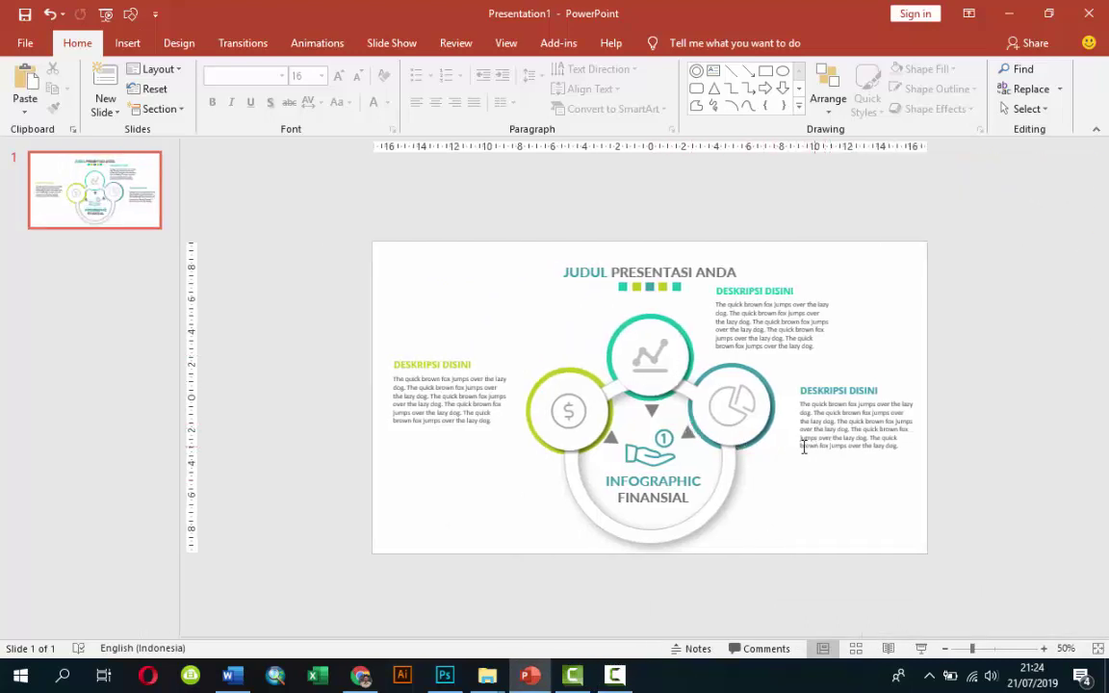
Show the Animation Pane from the Animations tab
{"action": "left_click", "coordinate": [326, 46]}
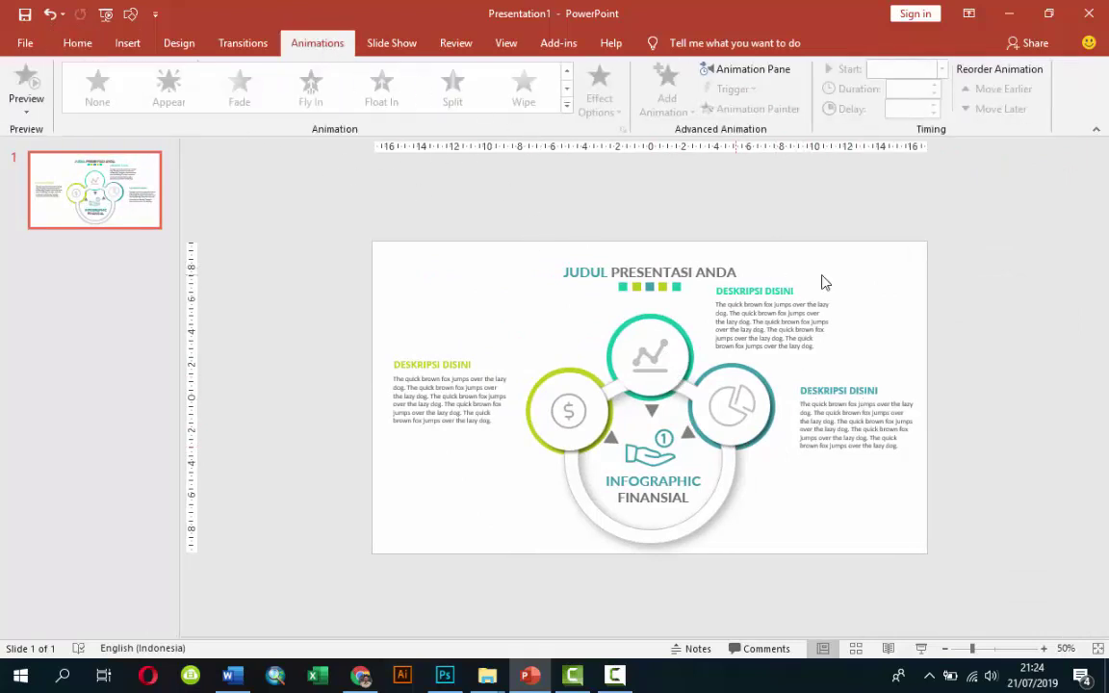
{"action": "left_click", "coordinate": [739, 72]}
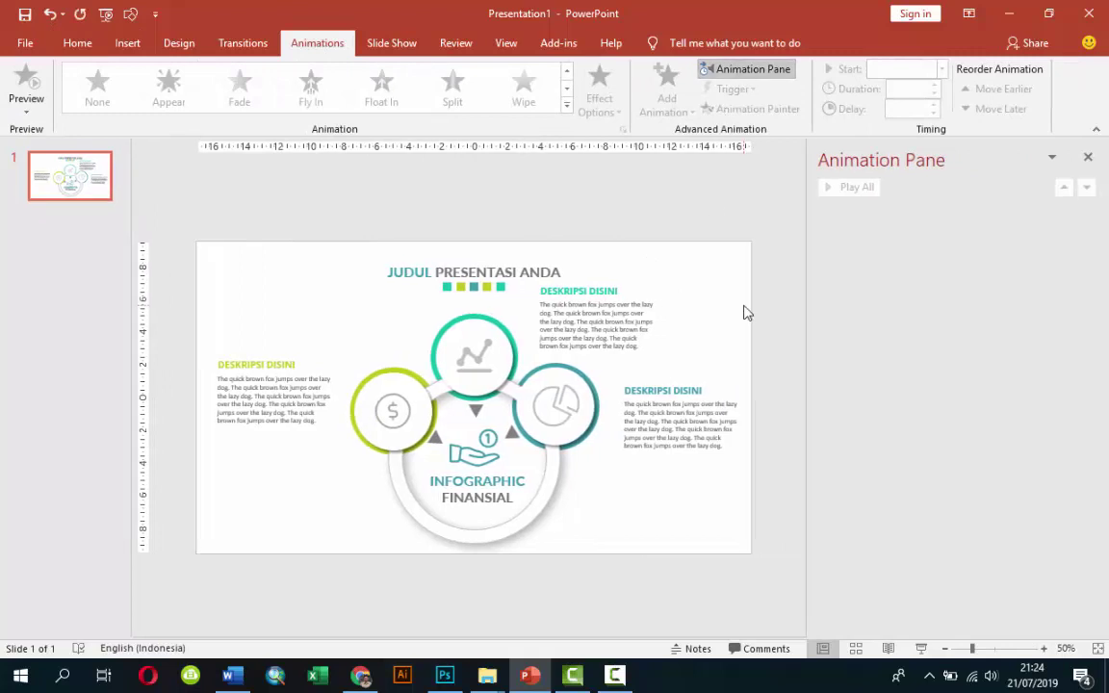
{"action": "left_click", "coordinate": [524, 272]}
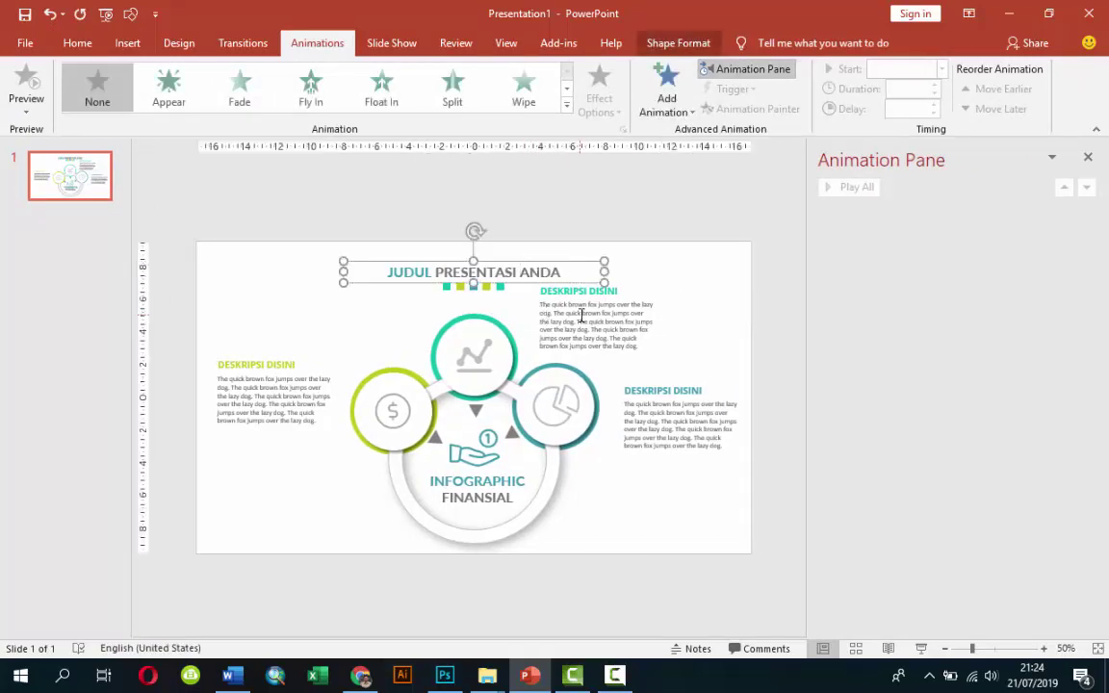
{"action": "left_click", "coordinate": [700, 306]}
{"action": "left_click", "coordinate": [508, 272]}
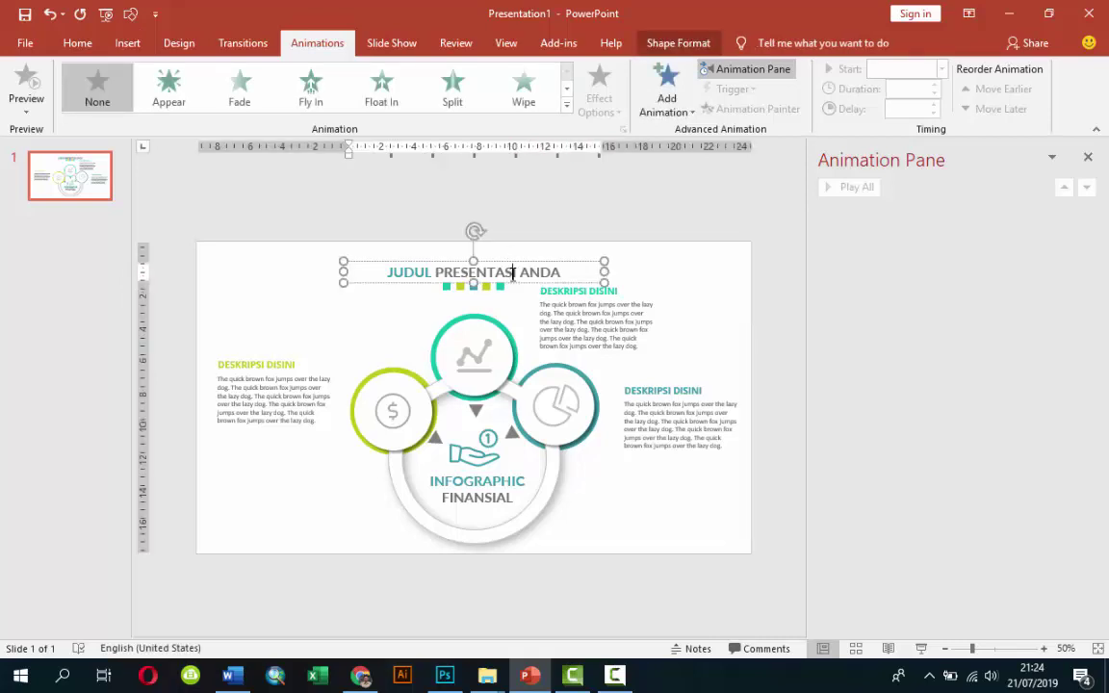
{"action": "left_click", "coordinate": [512, 315]}
{"action": "scroll", "coordinate": [496, 308], "scroll_direction": "up", "scroll_amount": 5, "text": "ctrl"}
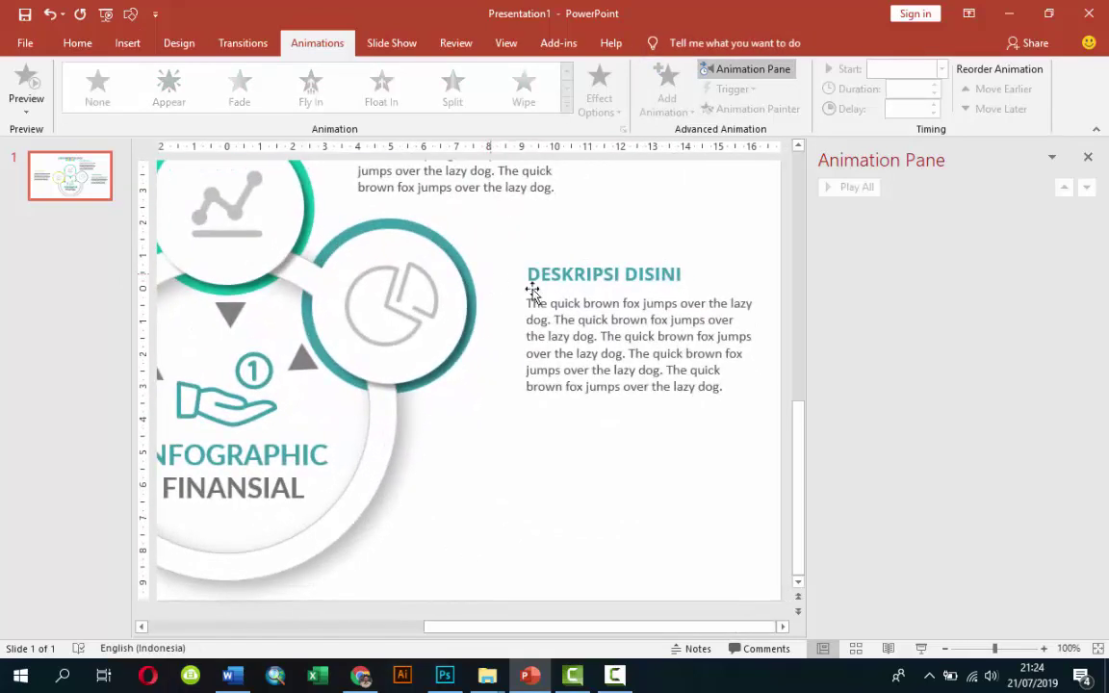
{"action": "scroll", "coordinate": [775, 207], "scroll_direction": "up", "scroll_amount": 5}
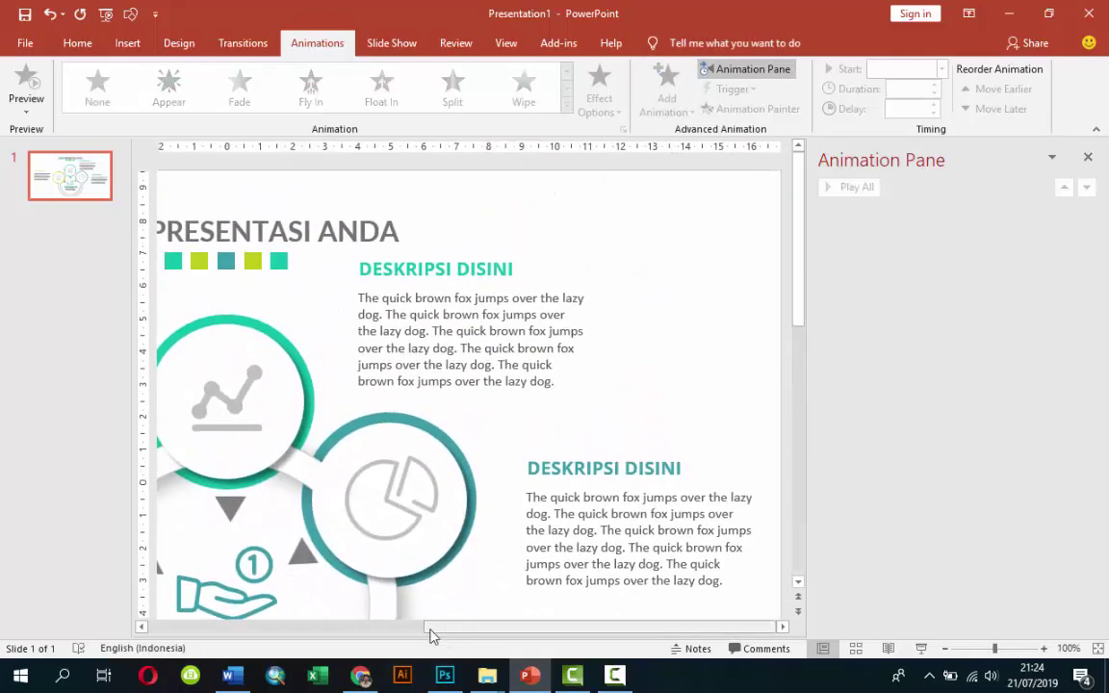
{"action": "left_click", "coordinate": [349, 627]}
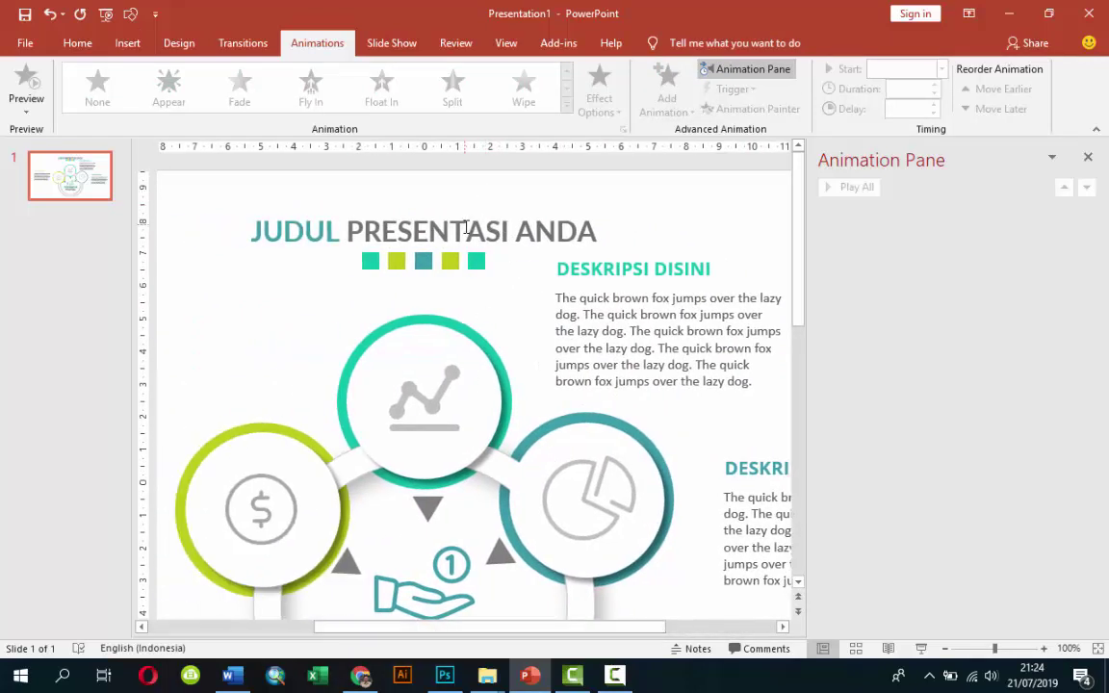
Group the five small colour squares under the title with Ctrl+G, then select the title
{"action": "left_click", "coordinate": [370, 263]}
{"action": "left_click", "coordinate": [397, 262], "text": "shift"}
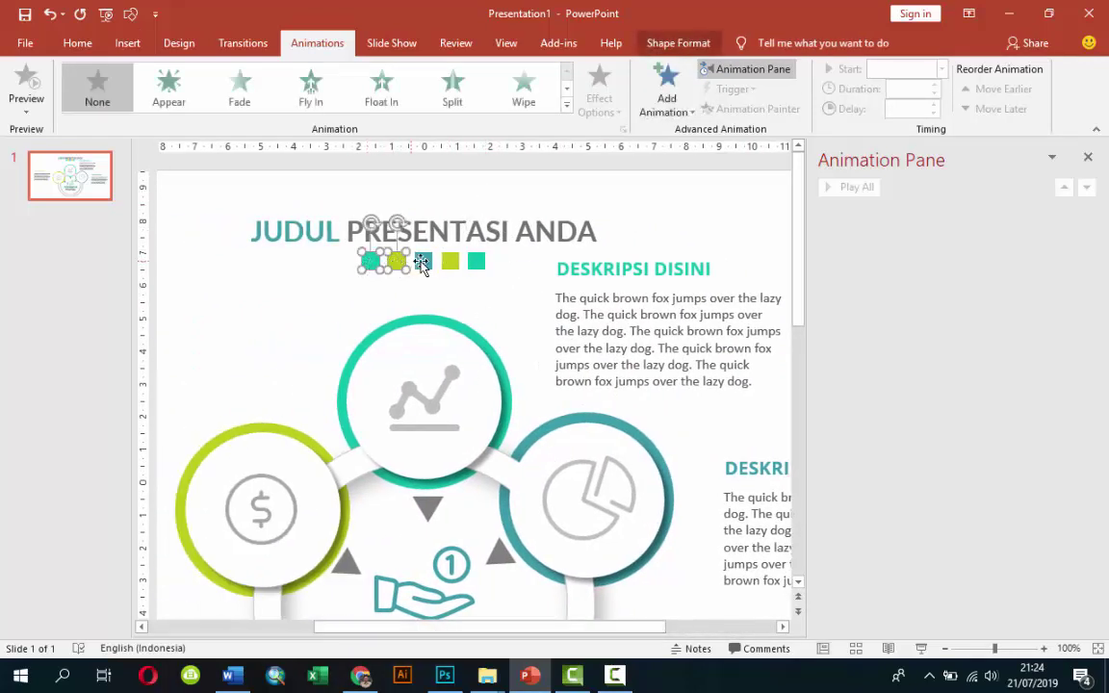
{"action": "left_click", "coordinate": [424, 262], "text": "shift"}
{"action": "left_click", "coordinate": [478, 262], "text": "shift"}
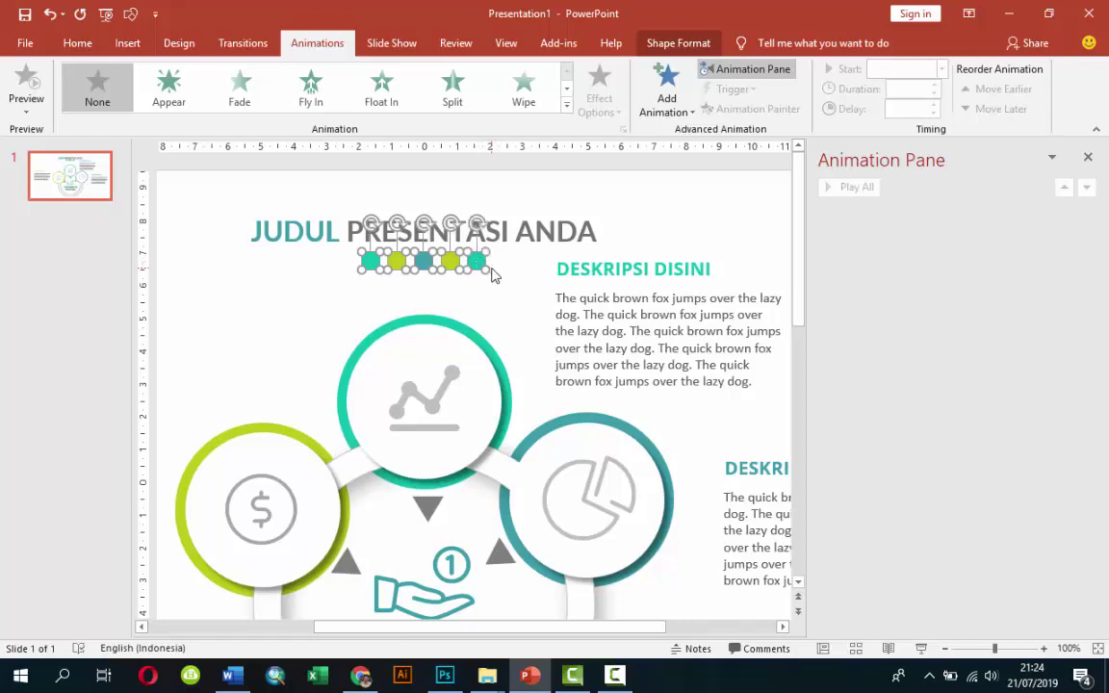
{"action": "key", "text": "ctrl+g"}
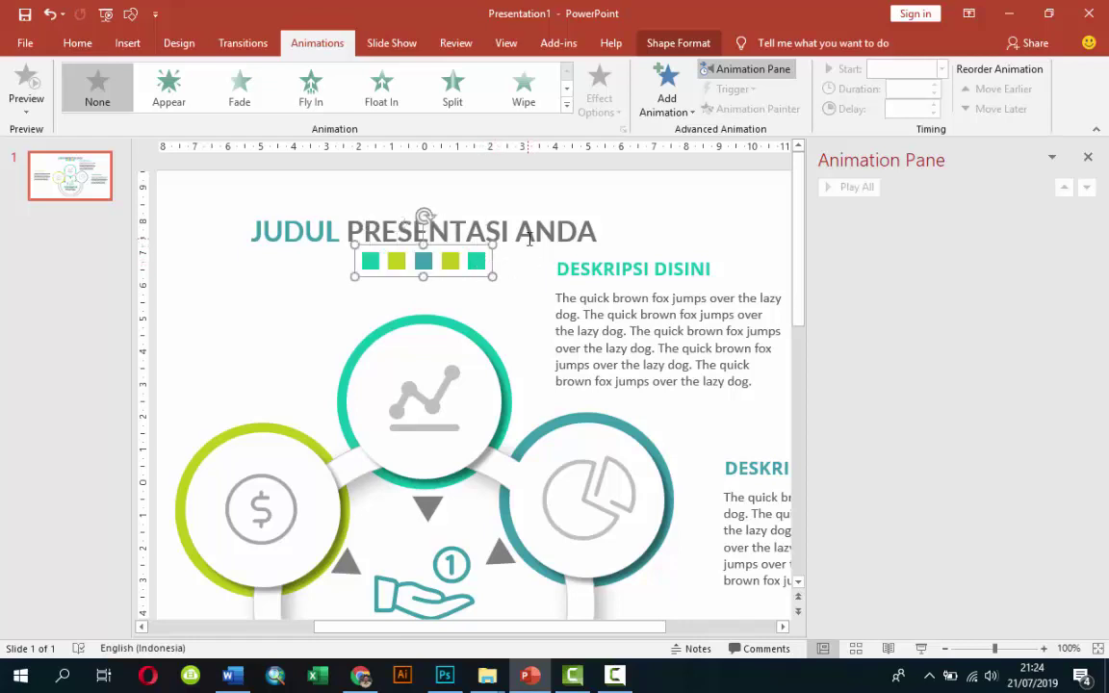
{"action": "left_click", "coordinate": [530, 231]}
{"action": "left_click", "coordinate": [541, 210]}
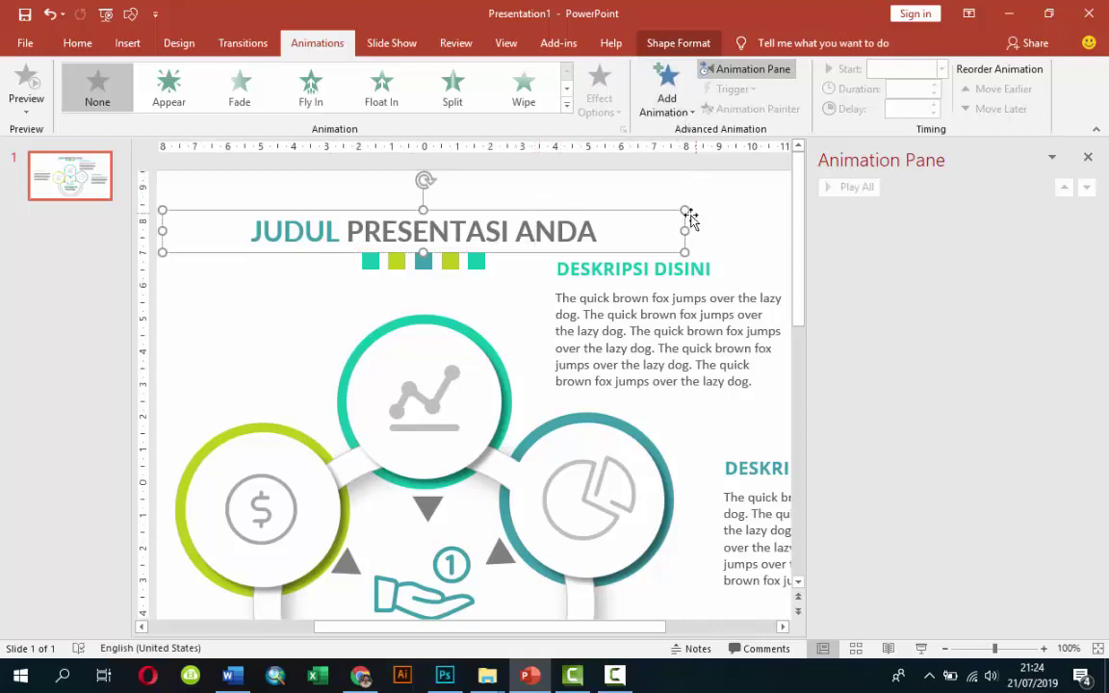
Give the title a Float Up entrance starting On Click with 00,50 duration
{"action": "left_click", "coordinate": [664, 101]}
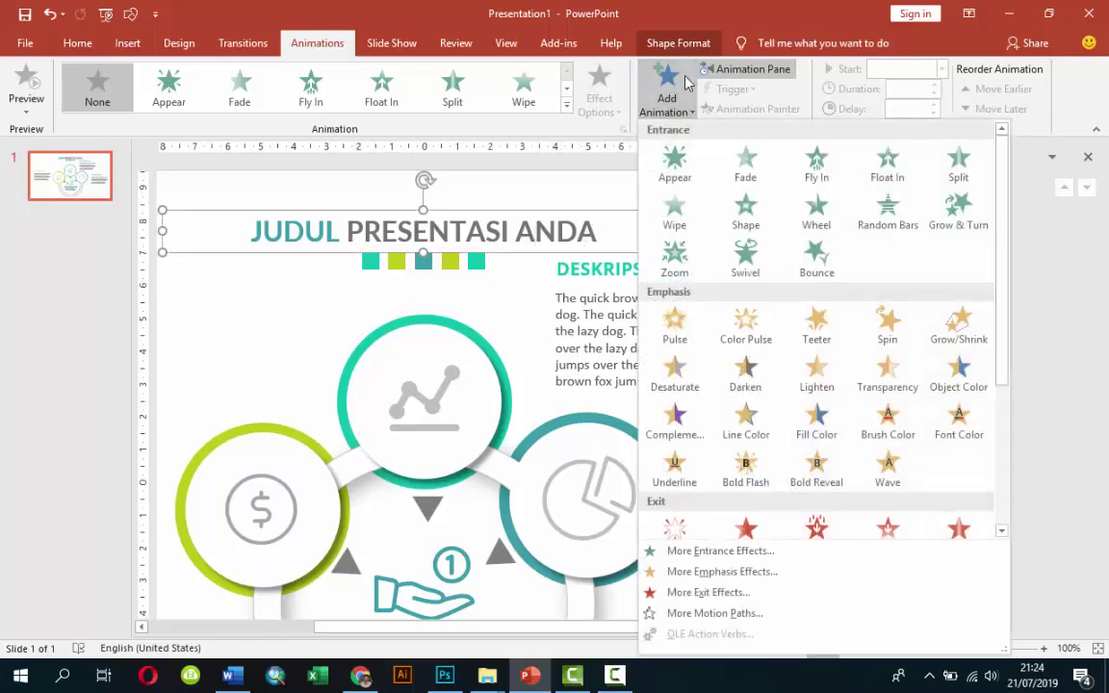
{"action": "left_click", "coordinate": [719, 551]}
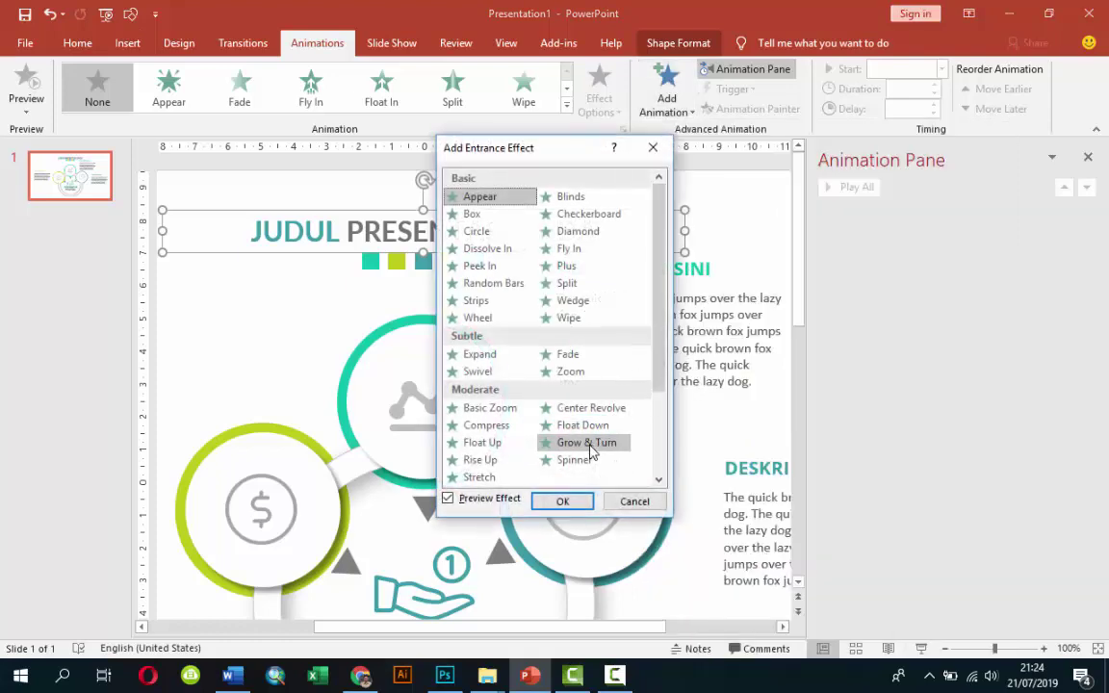
{"action": "left_click", "coordinate": [493, 444]}
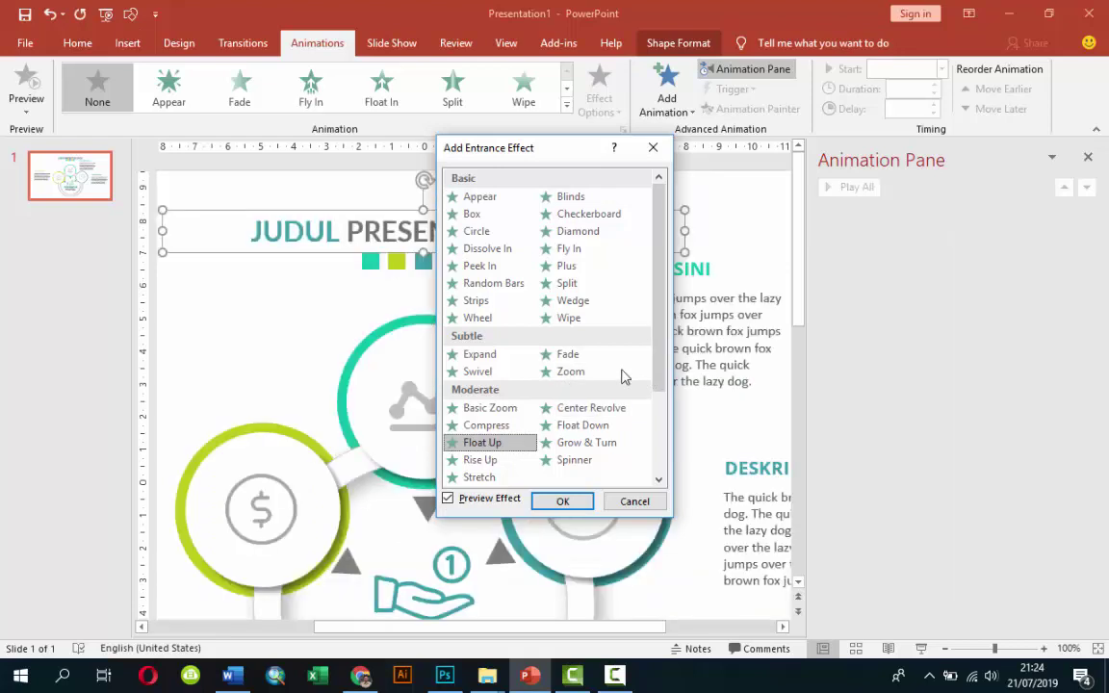
{"action": "left_click", "coordinate": [561, 498]}
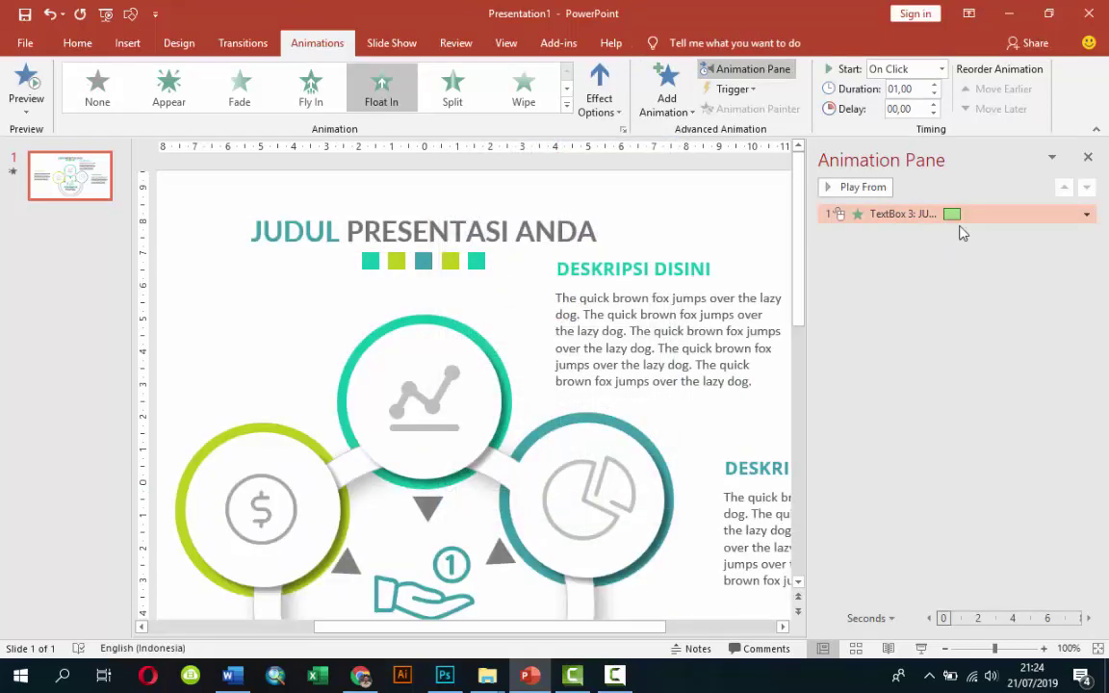
{"action": "left_click", "coordinate": [941, 69]}
{"action": "left_click", "coordinate": [937, 89]}
{"action": "left_click", "coordinate": [933, 93]}
In the title's effect options, animate text by letter with 50% delay between letters
{"action": "left_click", "coordinate": [1085, 214]}
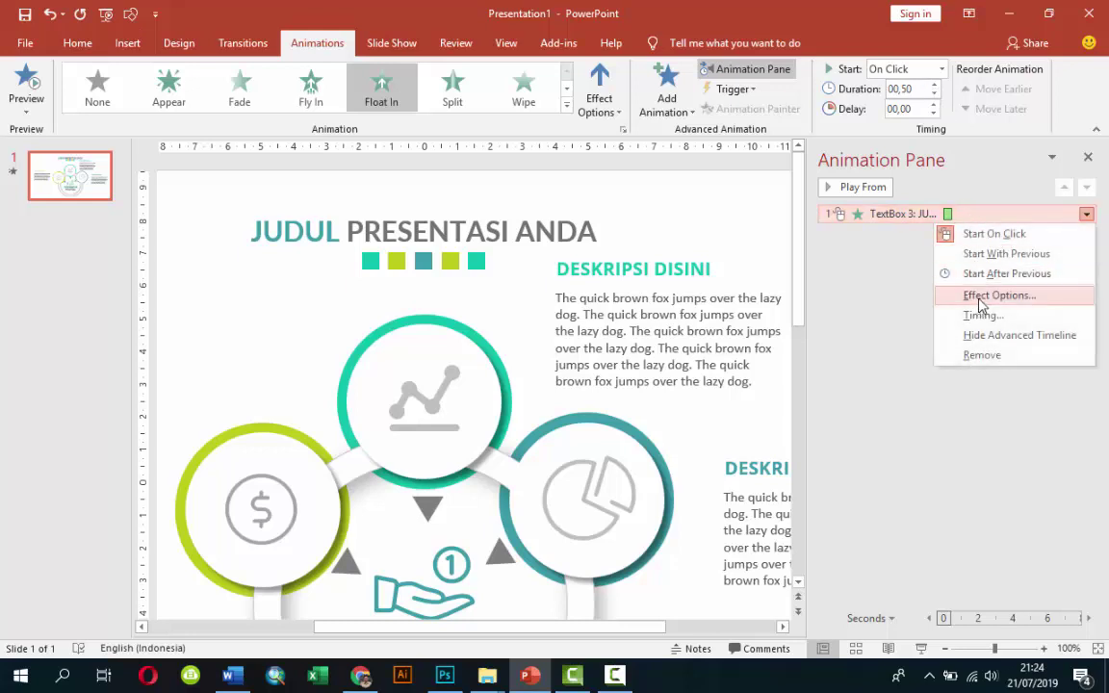
{"action": "left_click", "coordinate": [982, 296]}
{"action": "left_click", "coordinate": [640, 314]}
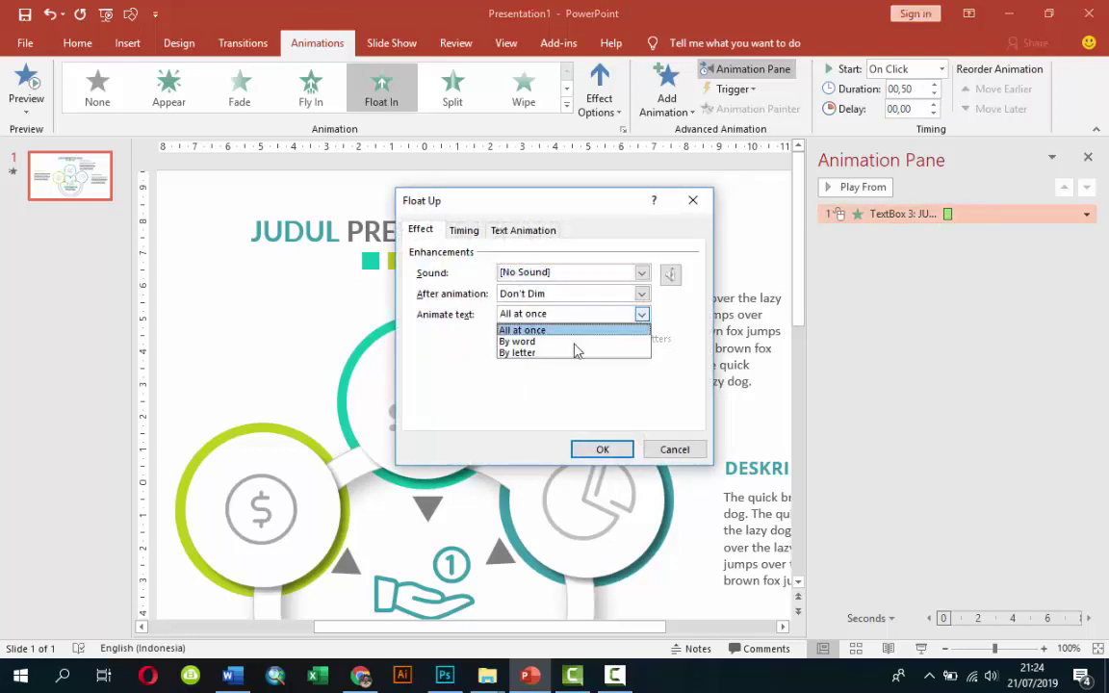
{"action": "left_click", "coordinate": [565, 352]}
{"action": "left_click_drag", "start_coordinate": [575, 209], "coordinate": [595, 310]}
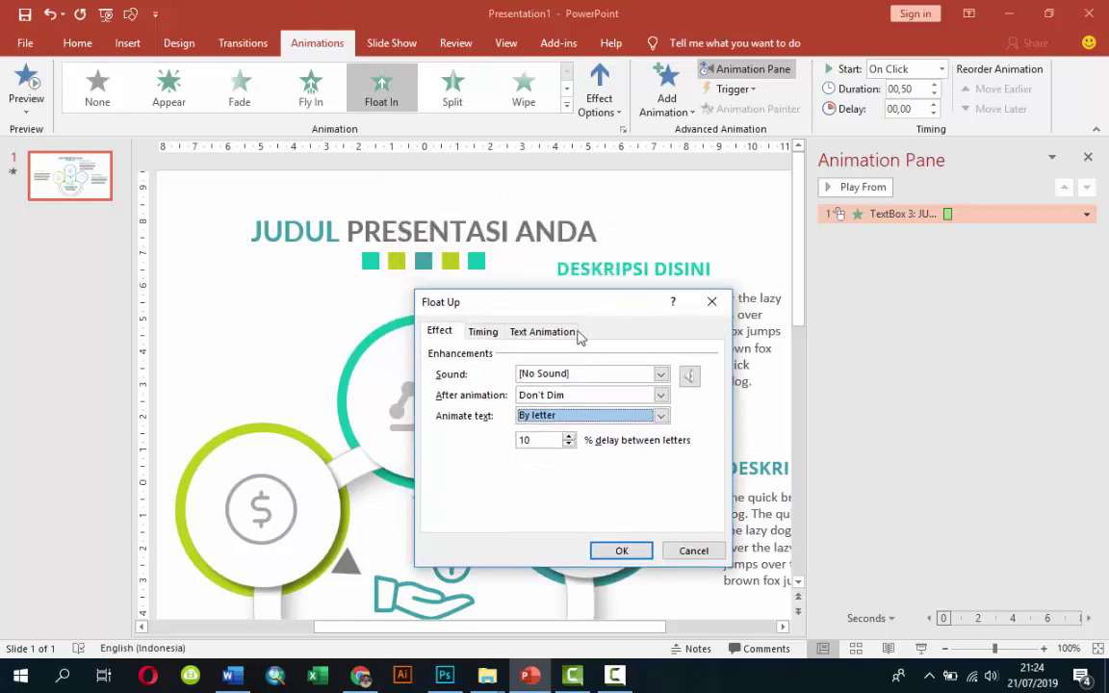
{"action": "key", "text": "Tab"}
{"action": "type", "text": "0"}
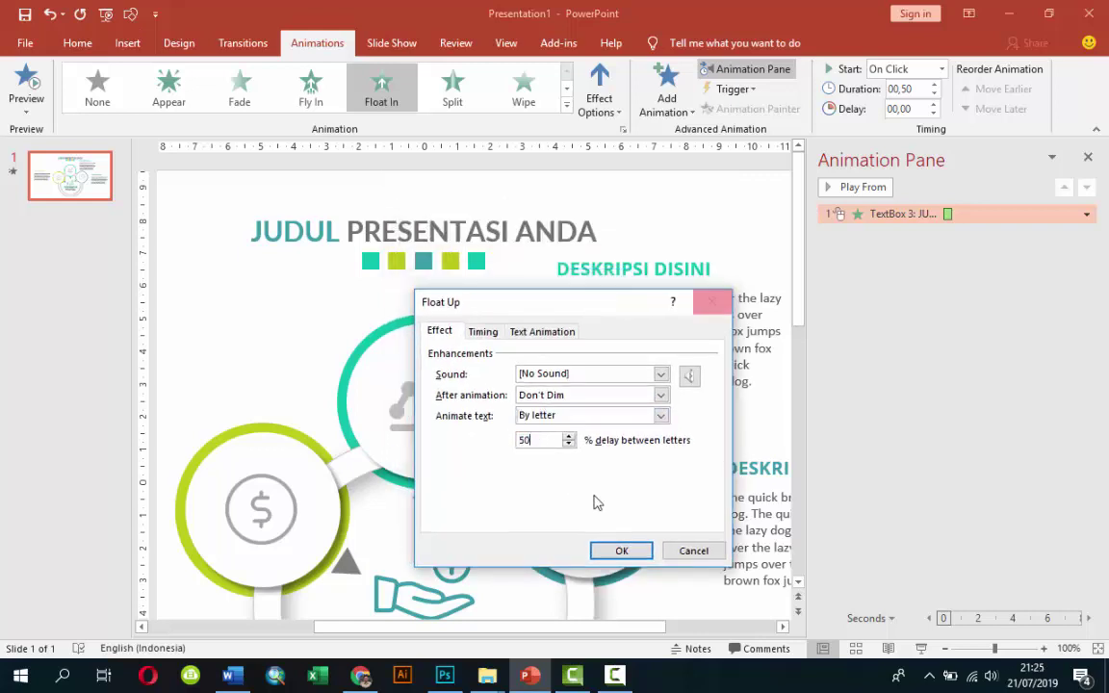
{"action": "left_click", "coordinate": [622, 551]}
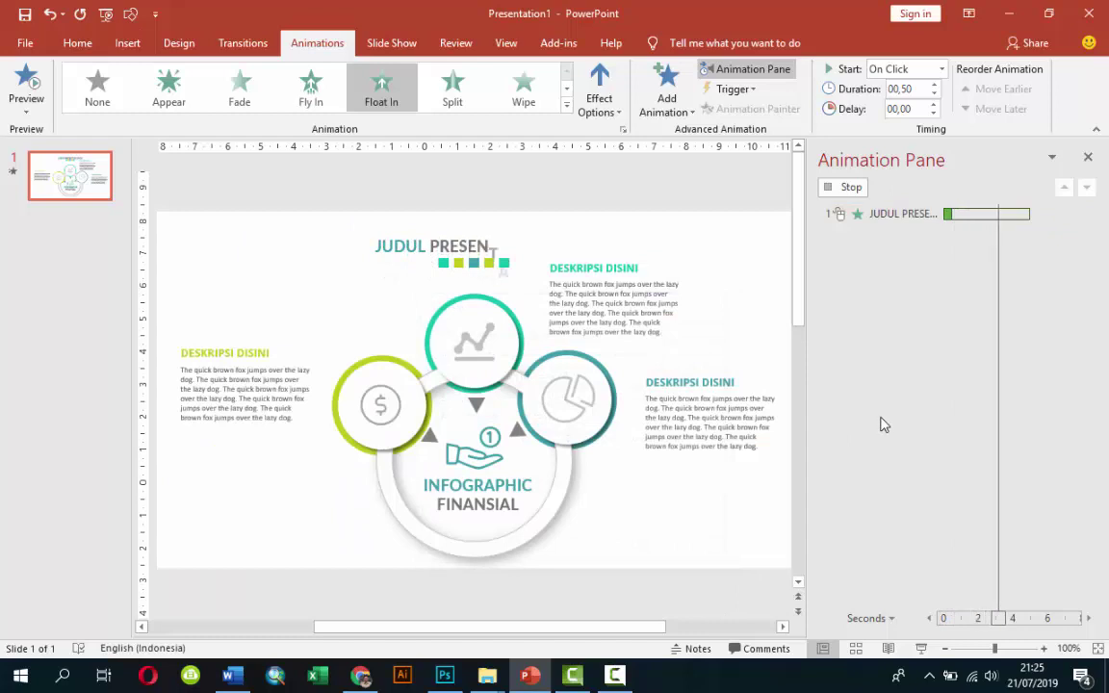
Switch the title to Float Down, animated by letter with 10% delay, and preview it
{"action": "left_click", "coordinate": [598, 100]}
{"action": "left_click", "coordinate": [650, 199]}
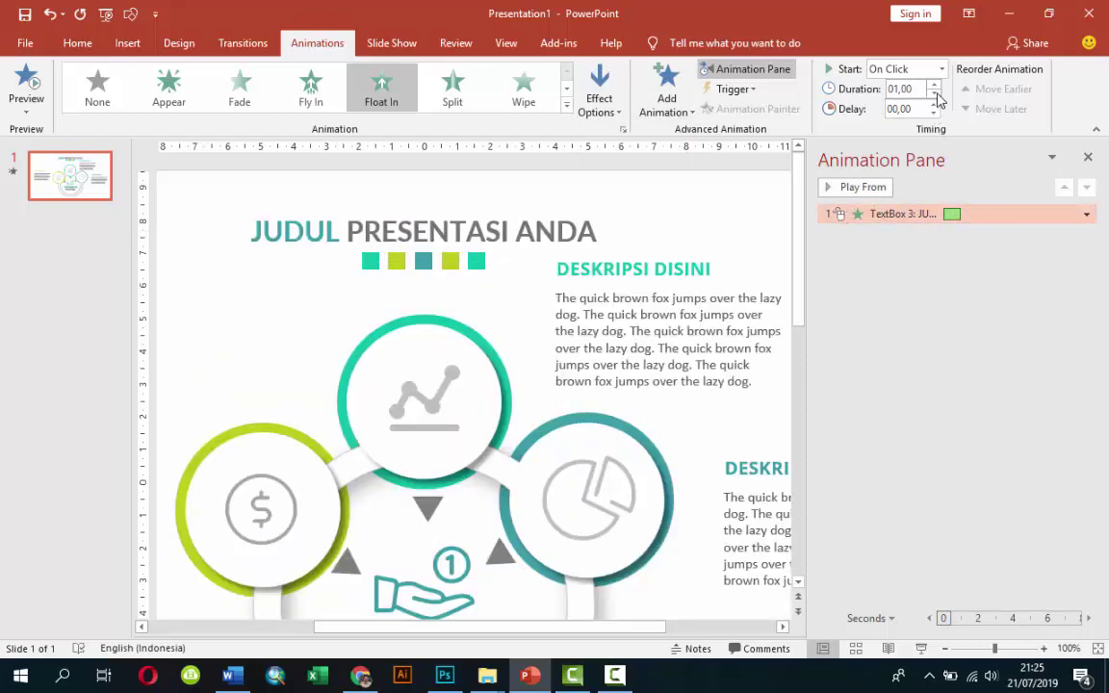
{"action": "left_click", "coordinate": [1085, 214]}
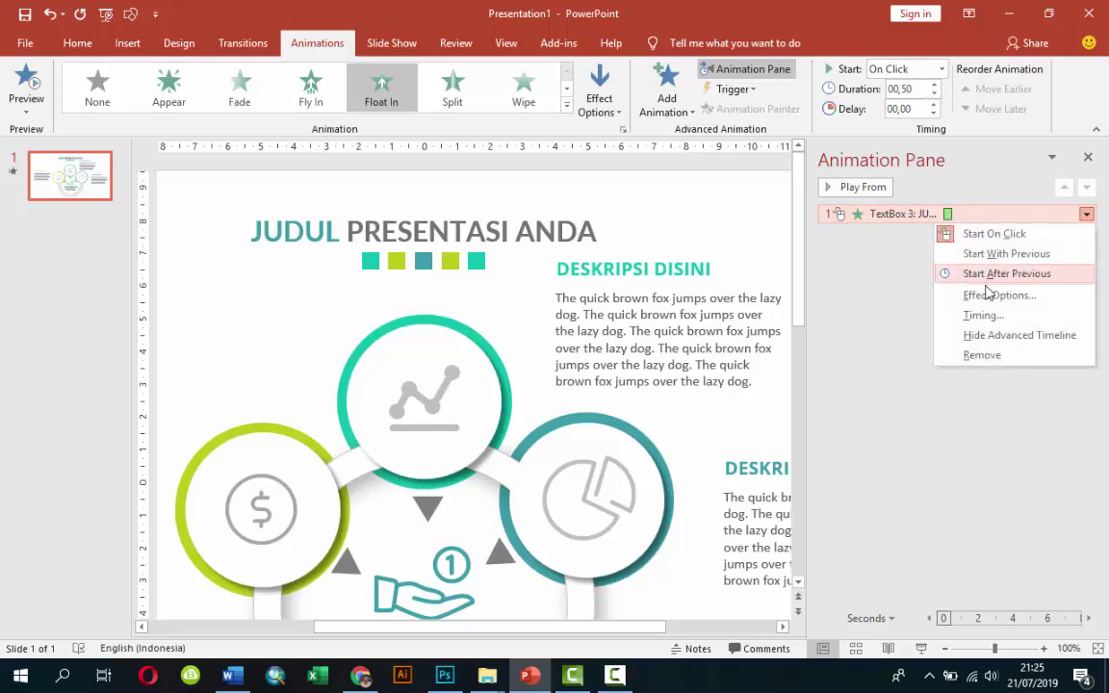
{"action": "left_click", "coordinate": [981, 291]}
{"action": "left_click", "coordinate": [537, 417]}
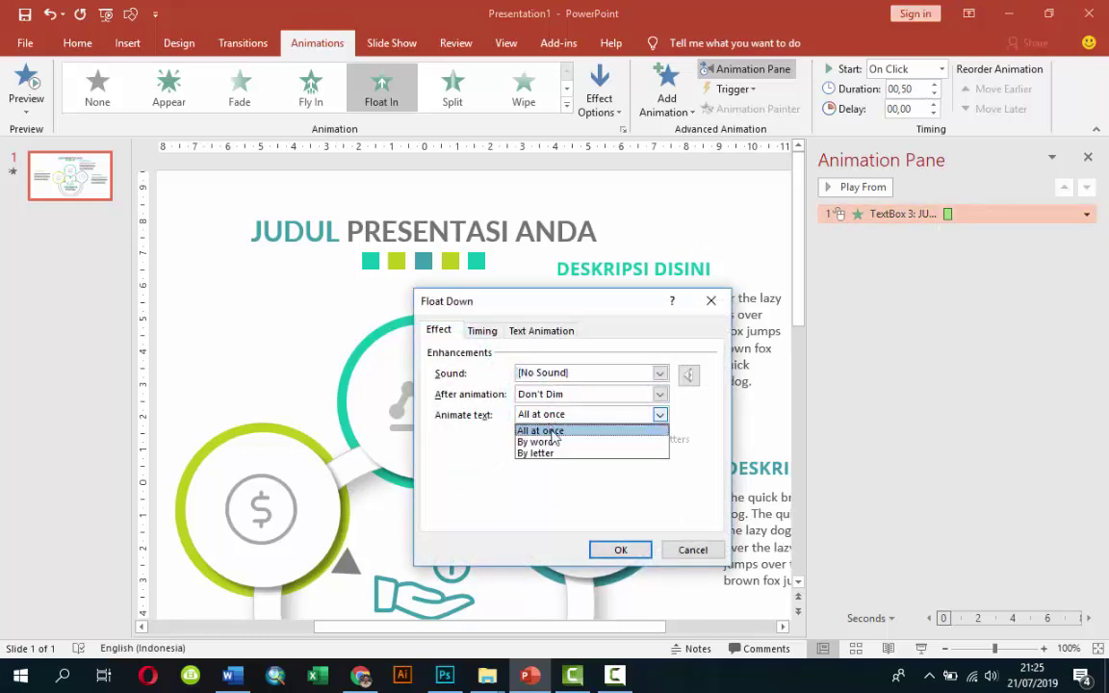
{"action": "left_click", "coordinate": [557, 454]}
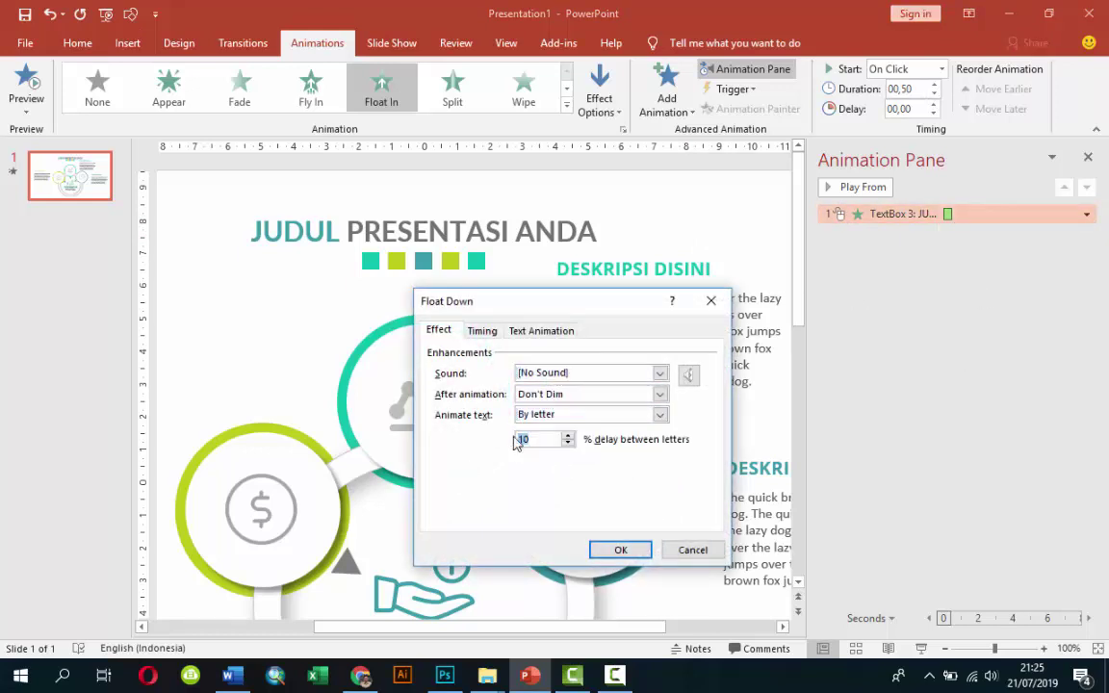
{"action": "left_click", "coordinate": [621, 550]}
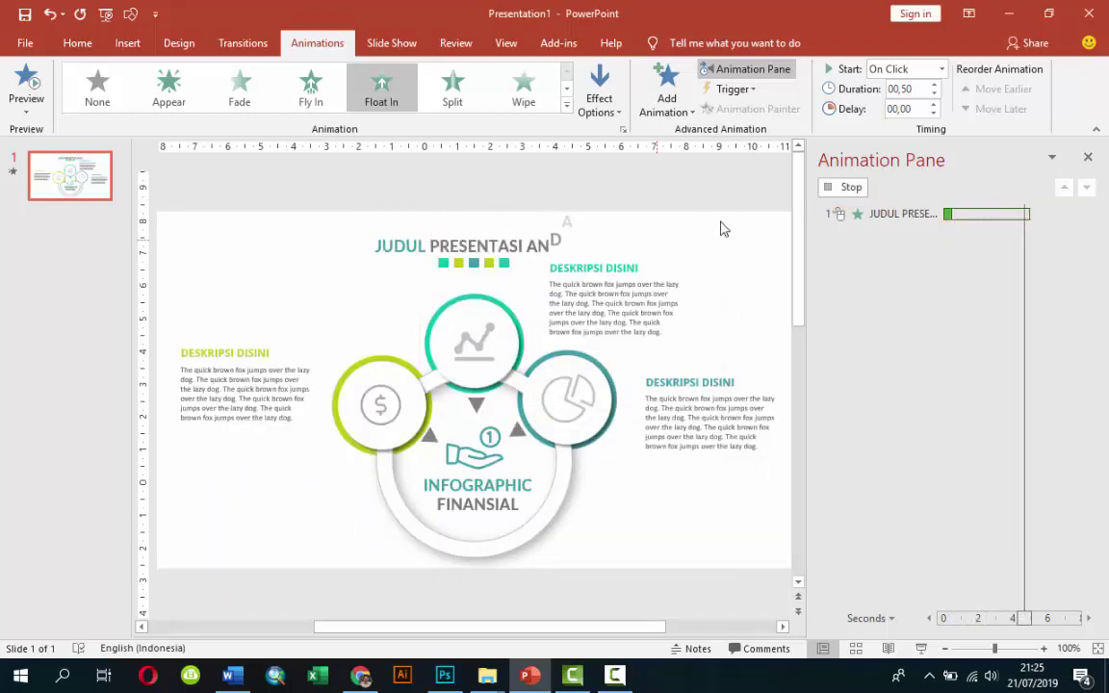
{"action": "left_click", "coordinate": [855, 187]}
{"action": "left_click", "coordinate": [452, 260]}
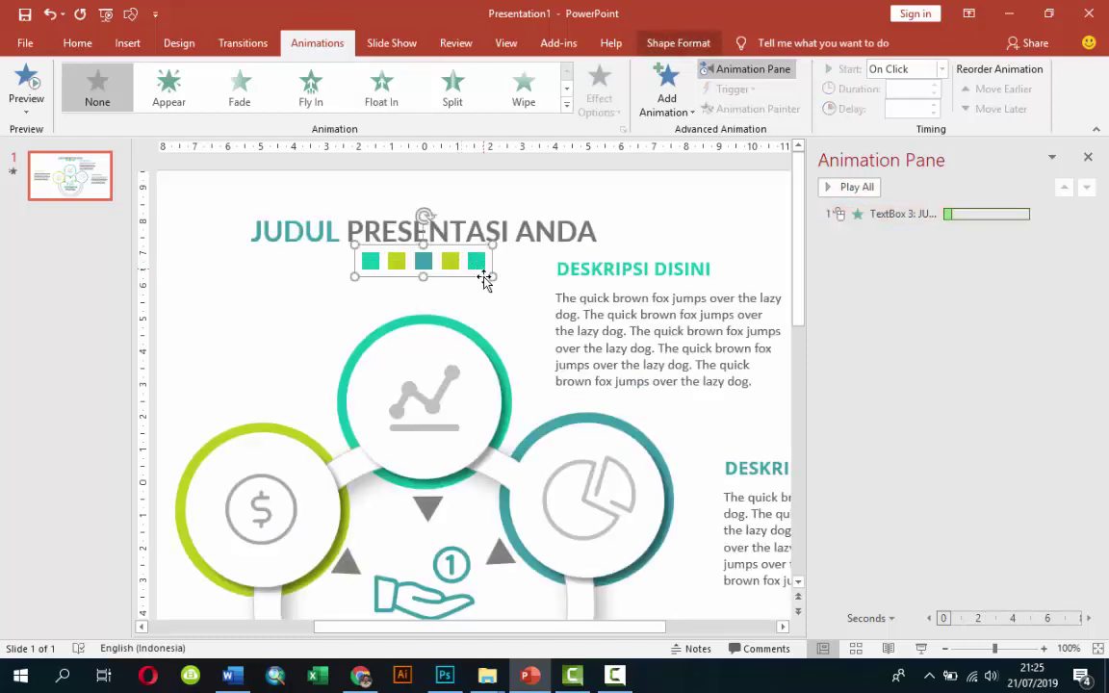
Give the grouped colour squares a Peek In entrance from the left
{"action": "left_click", "coordinate": [664, 96]}
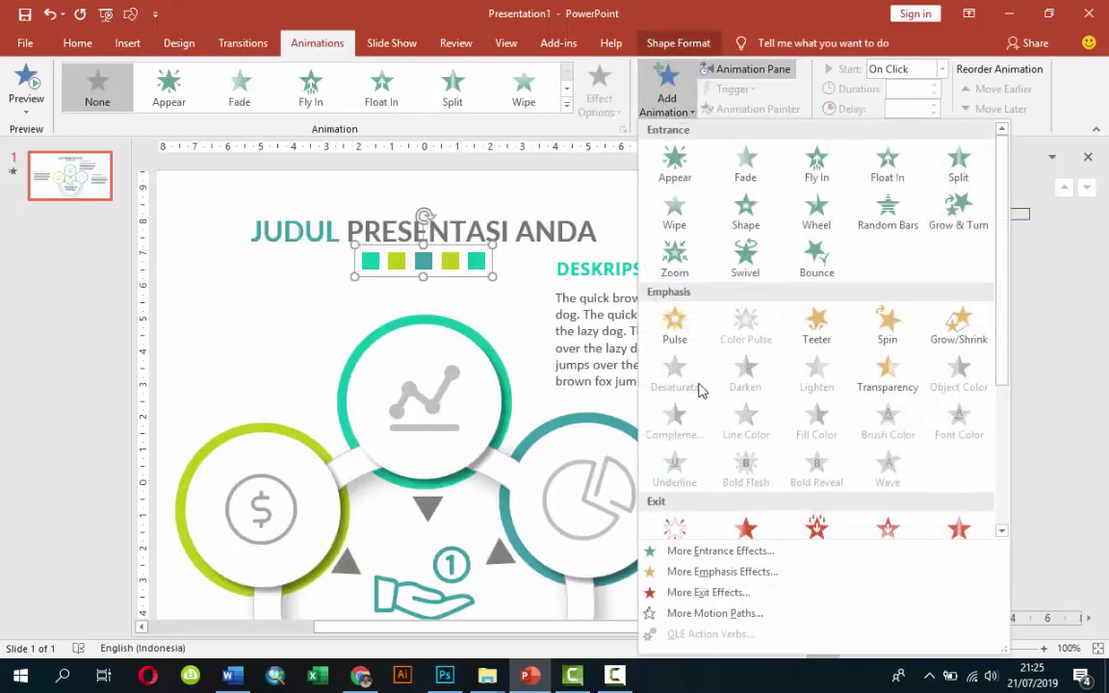
{"action": "left_click", "coordinate": [755, 552]}
{"action": "mouse_move", "coordinate": [626, 151]}
{"action": "left_mouse_down"}
{"action": "mouse_move", "coordinate": [729, 175]}
{"action": "mouse_move", "coordinate": [810, 176]}
{"action": "left_mouse_up"}
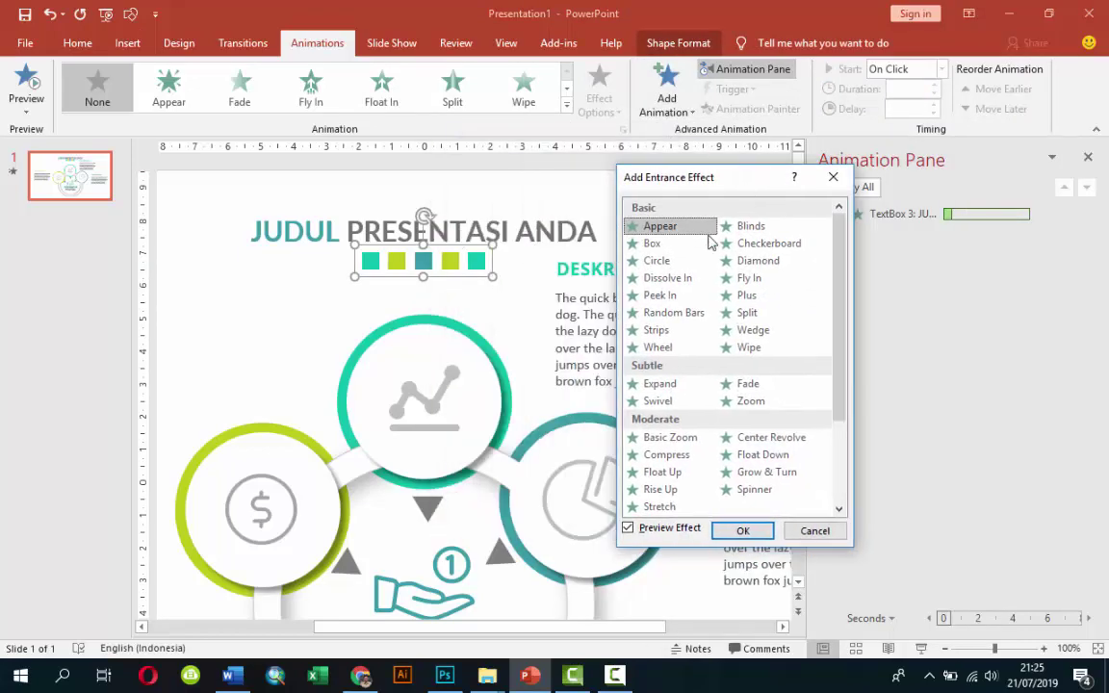
{"action": "left_click", "coordinate": [654, 244]}
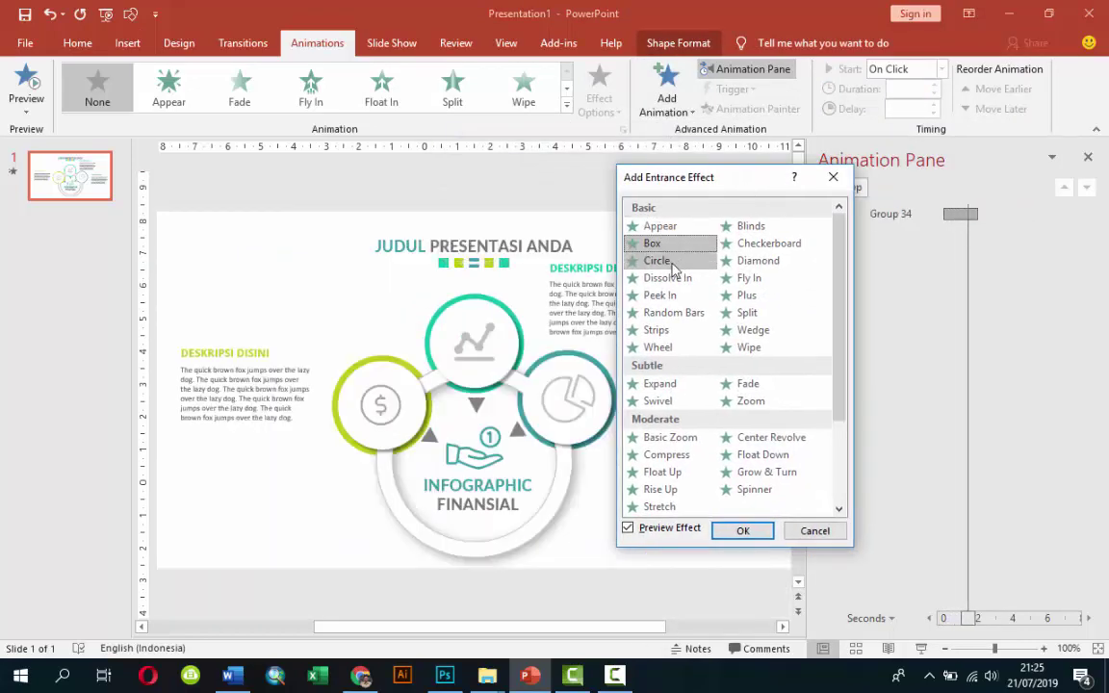
{"action": "left_click", "coordinate": [672, 261]}
{"action": "left_click", "coordinate": [665, 278]}
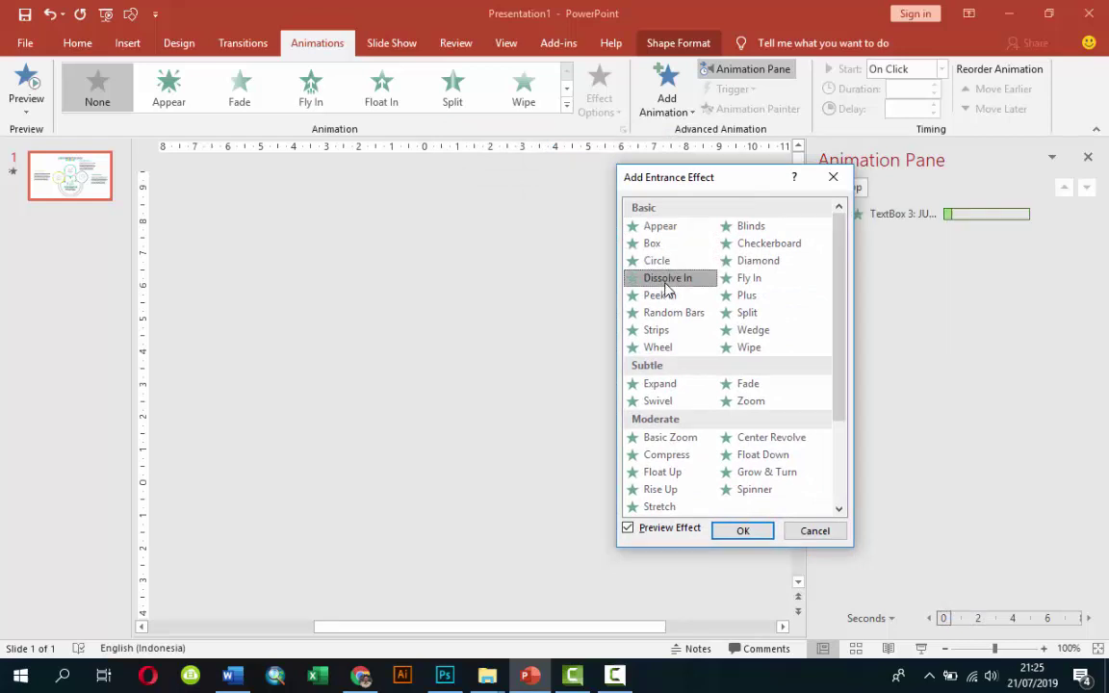
{"action": "left_click", "coordinate": [664, 295]}
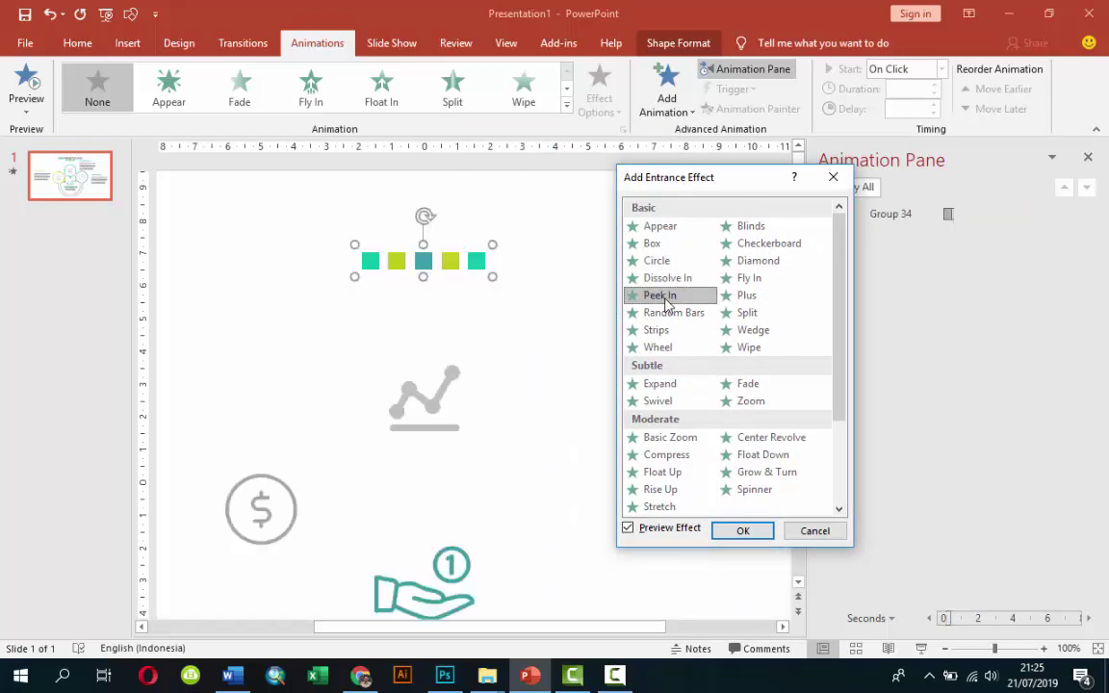
{"action": "left_click", "coordinate": [739, 531]}
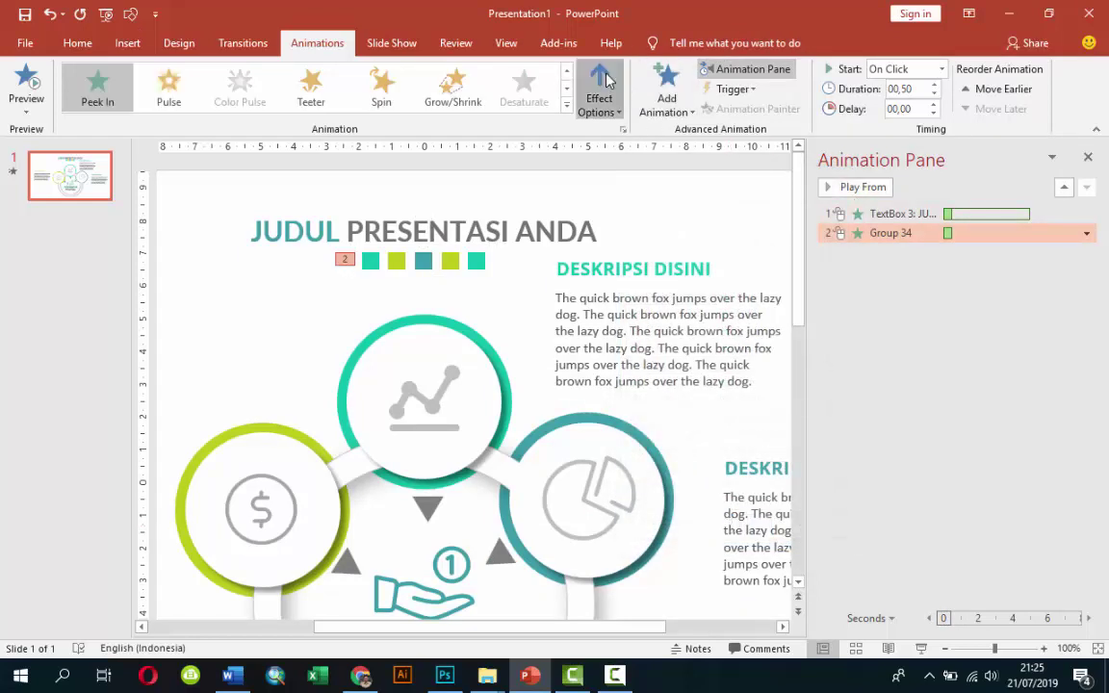
{"action": "left_click", "coordinate": [598, 92]}
{"action": "left_click", "coordinate": [621, 198]}
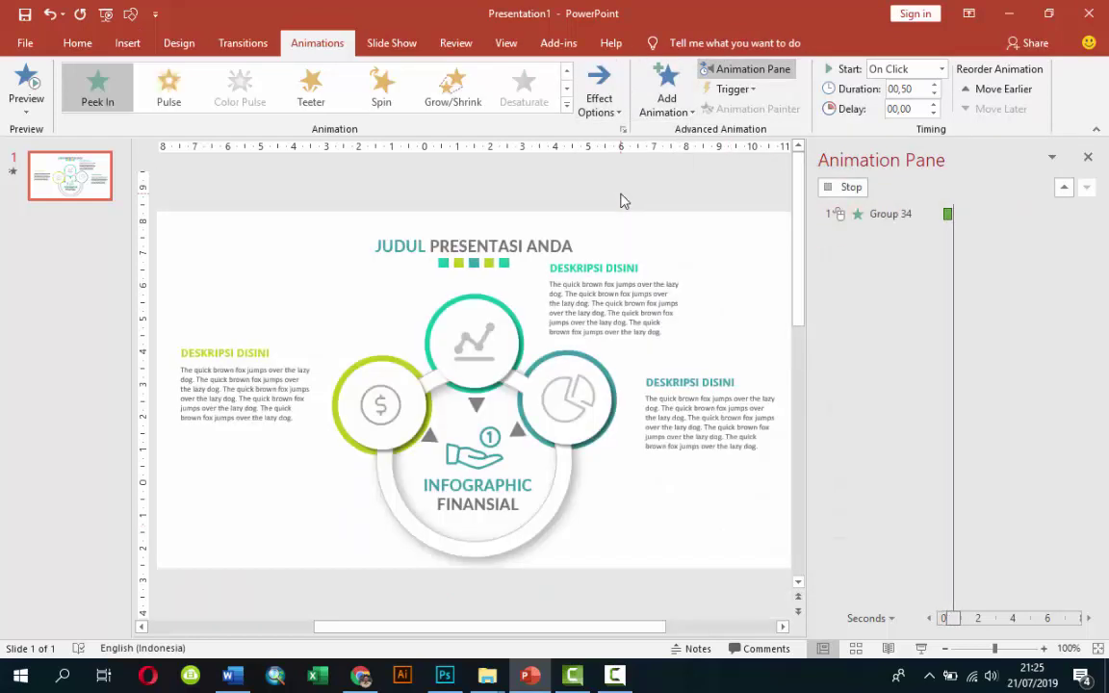
Set the squares' animation to start With Previous after a 04,25-second delay
{"action": "left_click", "coordinate": [941, 71]}
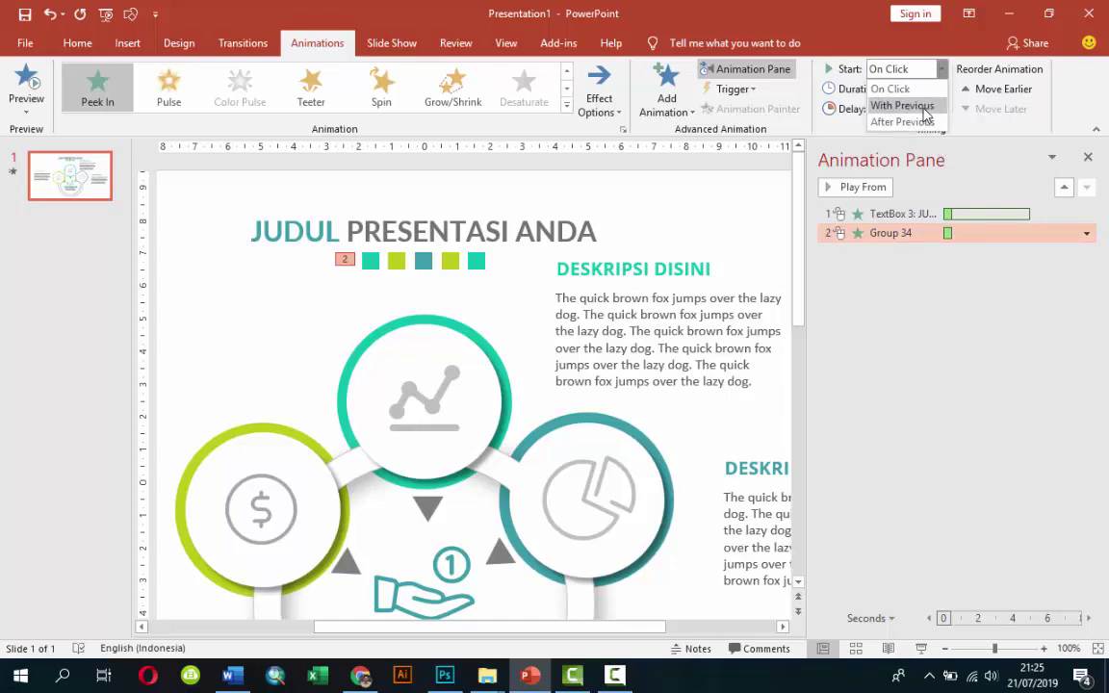
{"action": "left_click", "coordinate": [901, 106]}
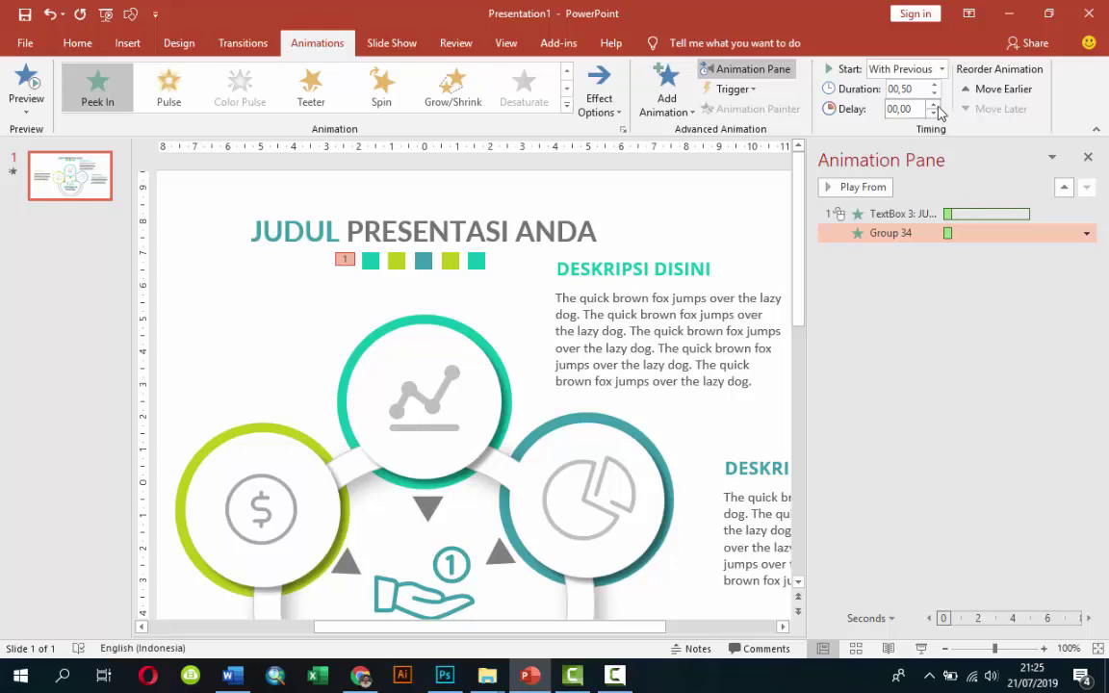
{"action": "double_click", "coordinate": [934, 105]}
{"action": "double_click", "coordinate": [935, 105]}
{"action": "double_click", "coordinate": [934, 105]}
{"action": "triple_click", "coordinate": [935, 105]}
{"action": "double_click", "coordinate": [935, 105]}
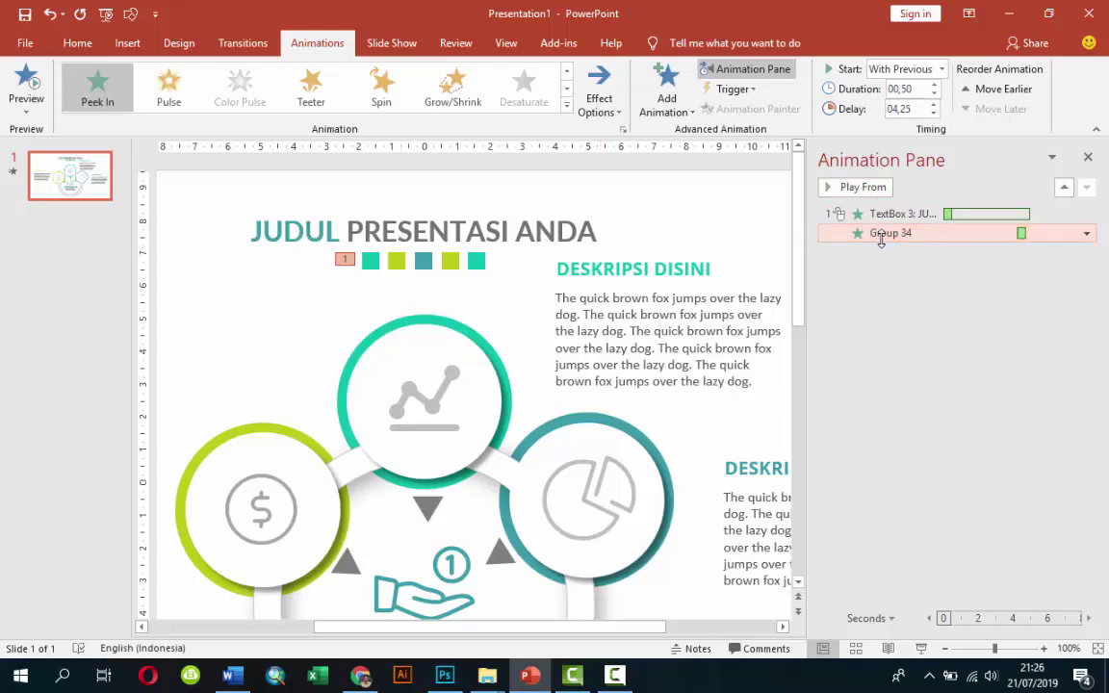
{"action": "left_click", "coordinate": [873, 208]}
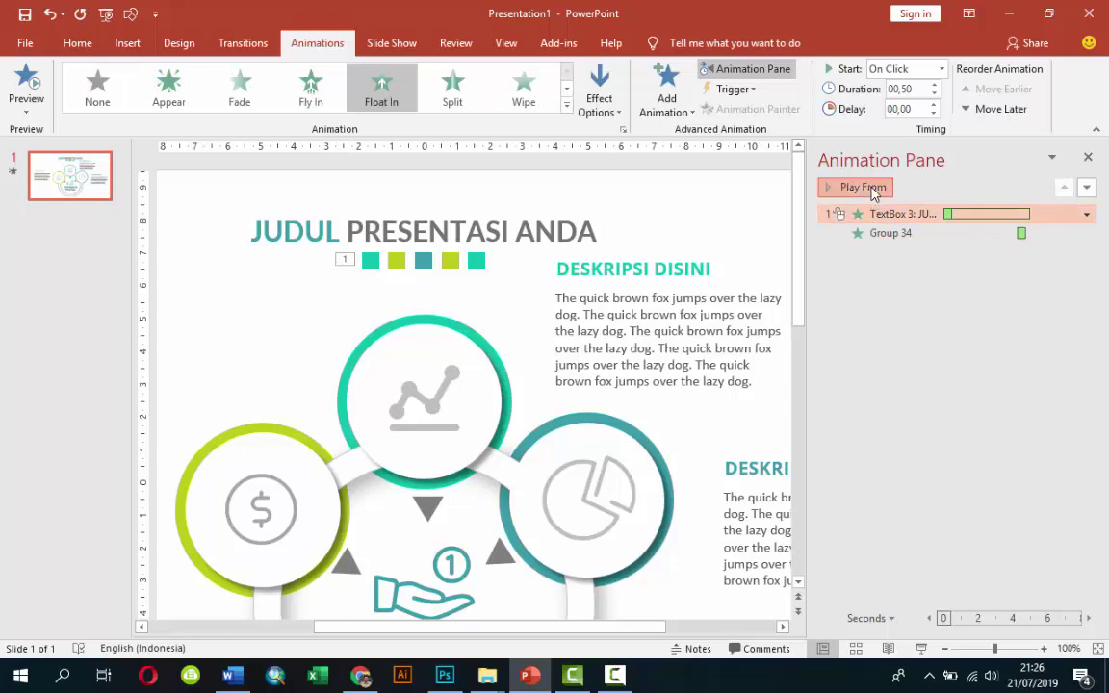
{"action": "left_click", "coordinate": [853, 189]}
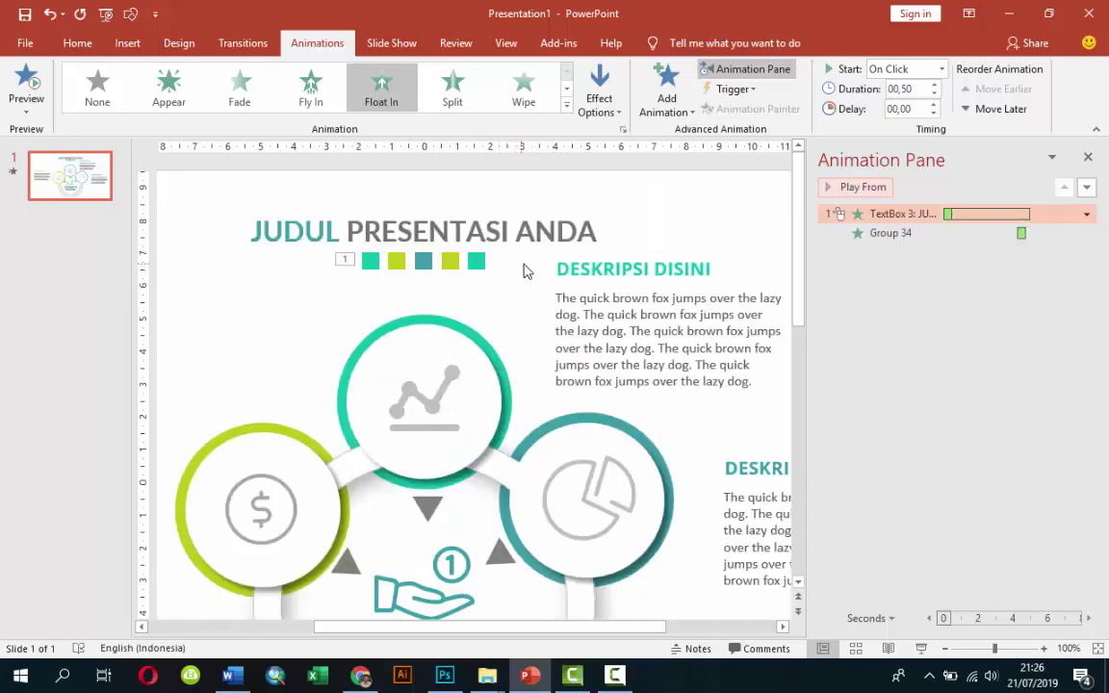
{"action": "scroll", "coordinate": [589, 274], "scroll_direction": "down", "scroll_amount": 4}
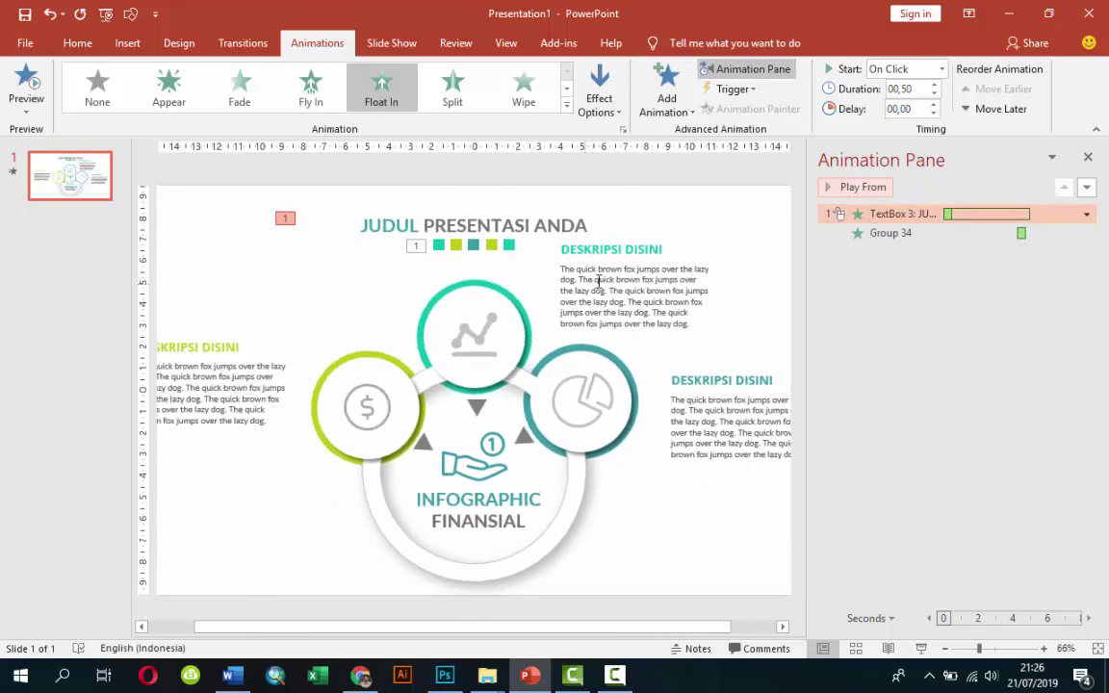
{"action": "scroll", "coordinate": [594, 279], "scroll_direction": "down", "scroll_amount": 1}
{"action": "left_click", "coordinate": [700, 213]}
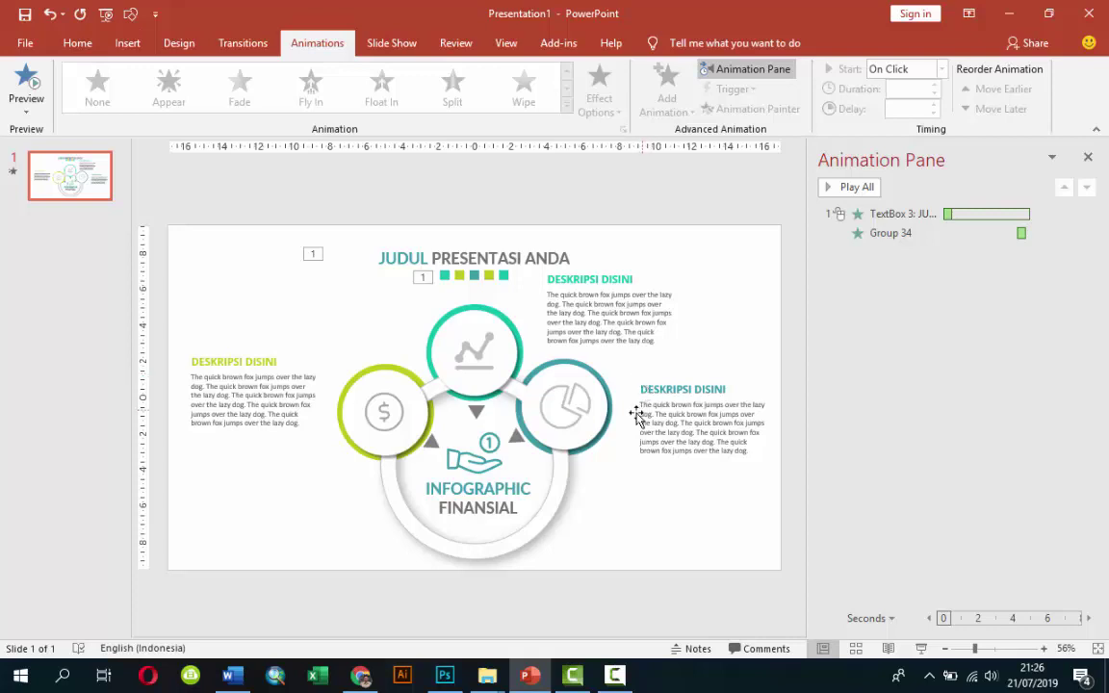
Add a Basic Zoom entrance to the large bottom circle, starting With Previous after 04,75 seconds
{"action": "left_click", "coordinate": [562, 493]}
{"action": "left_click", "coordinate": [566, 464]}
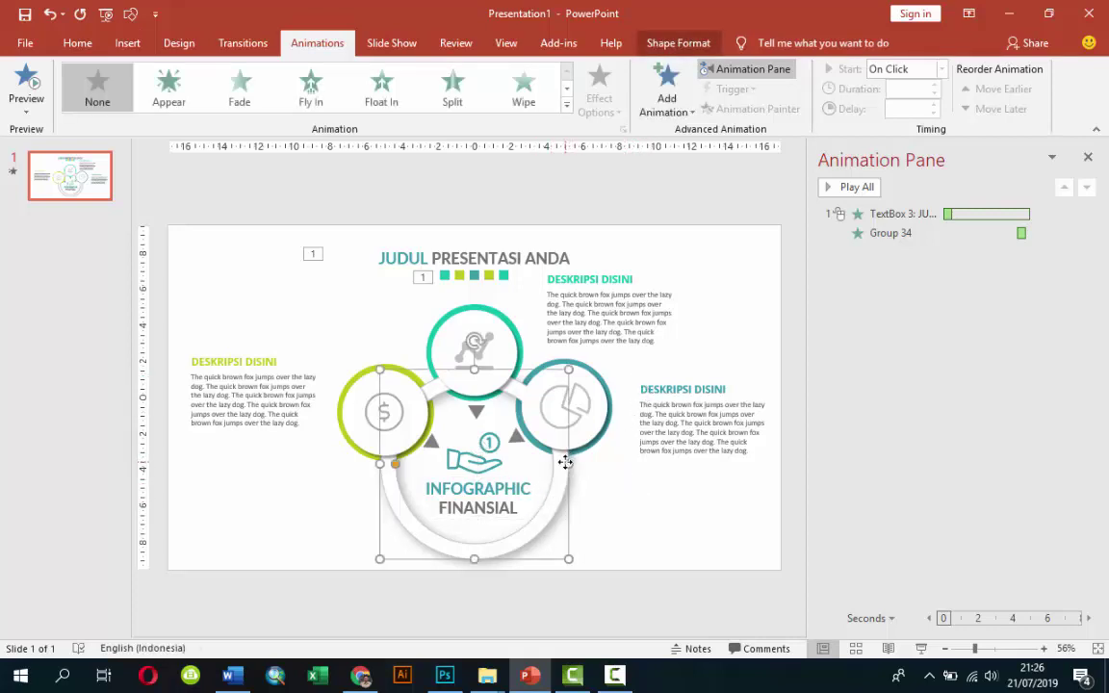
{"action": "left_click", "coordinate": [689, 92]}
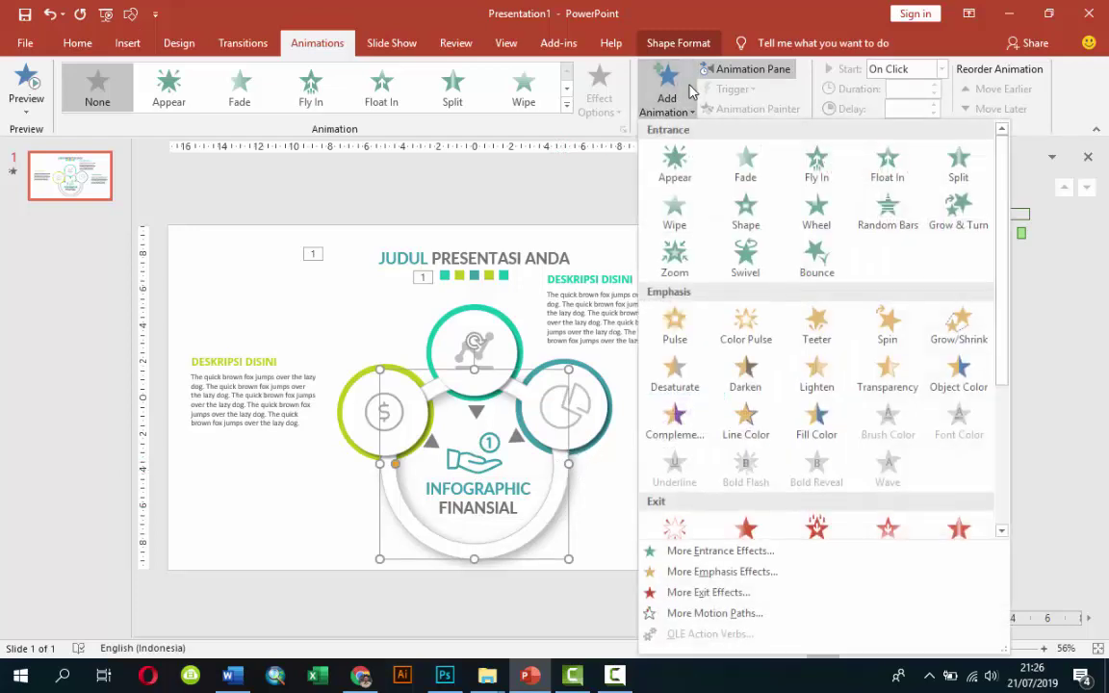
{"action": "left_click", "coordinate": [717, 550]}
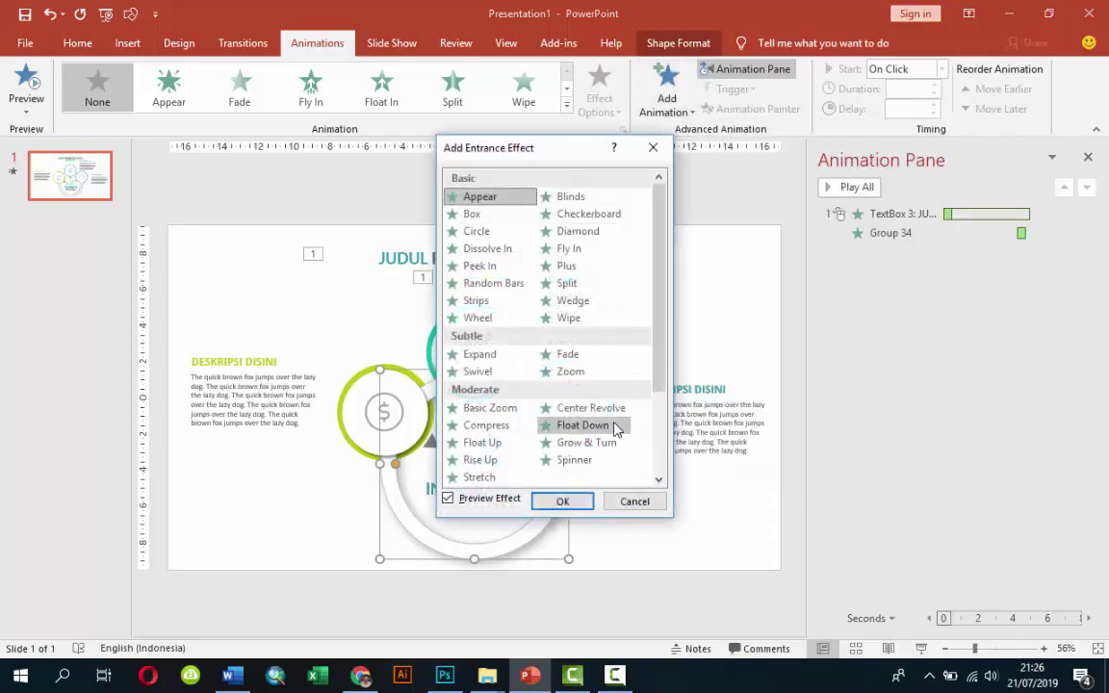
{"action": "left_click", "coordinate": [490, 407]}
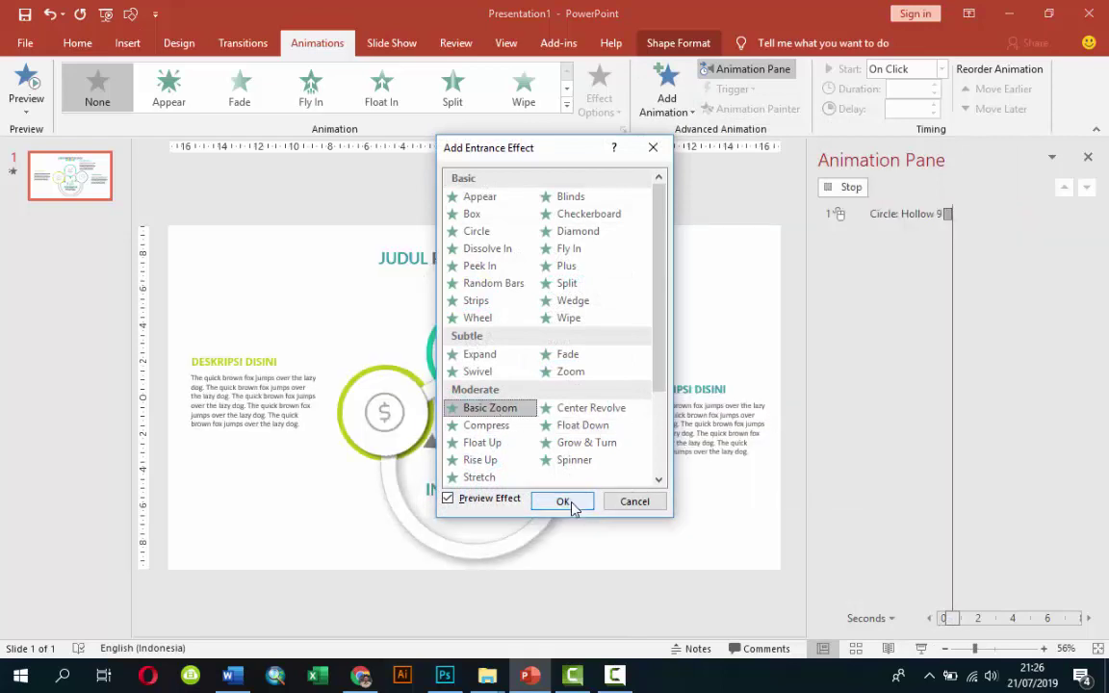
{"action": "left_click", "coordinate": [563, 501]}
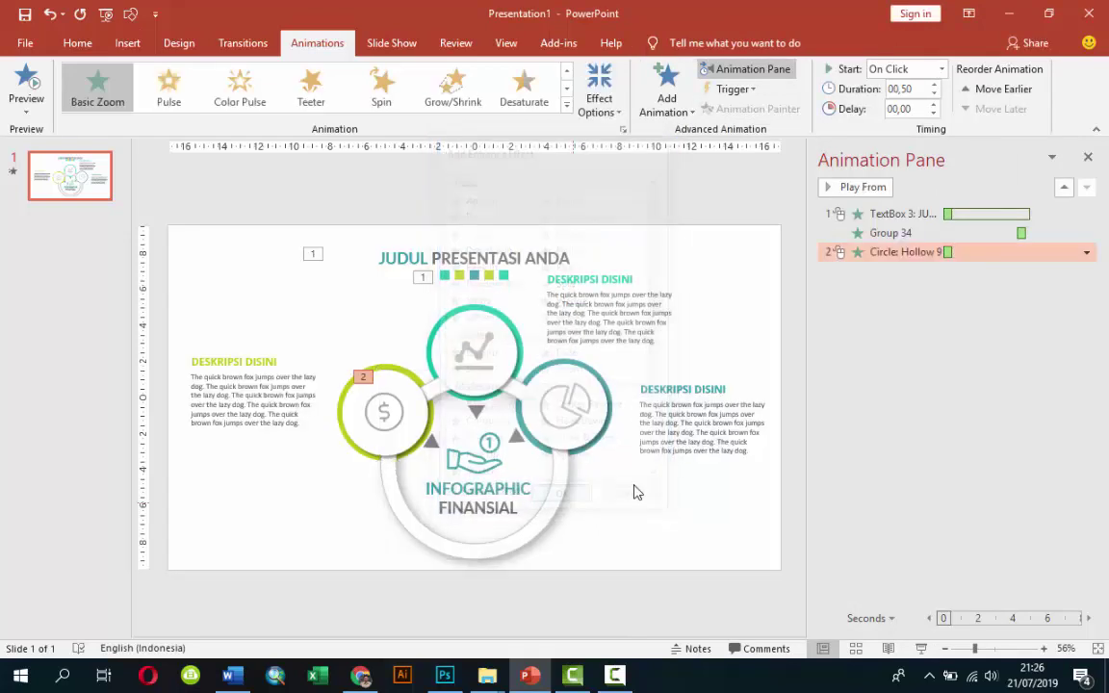
{"action": "left_click", "coordinate": [849, 189]}
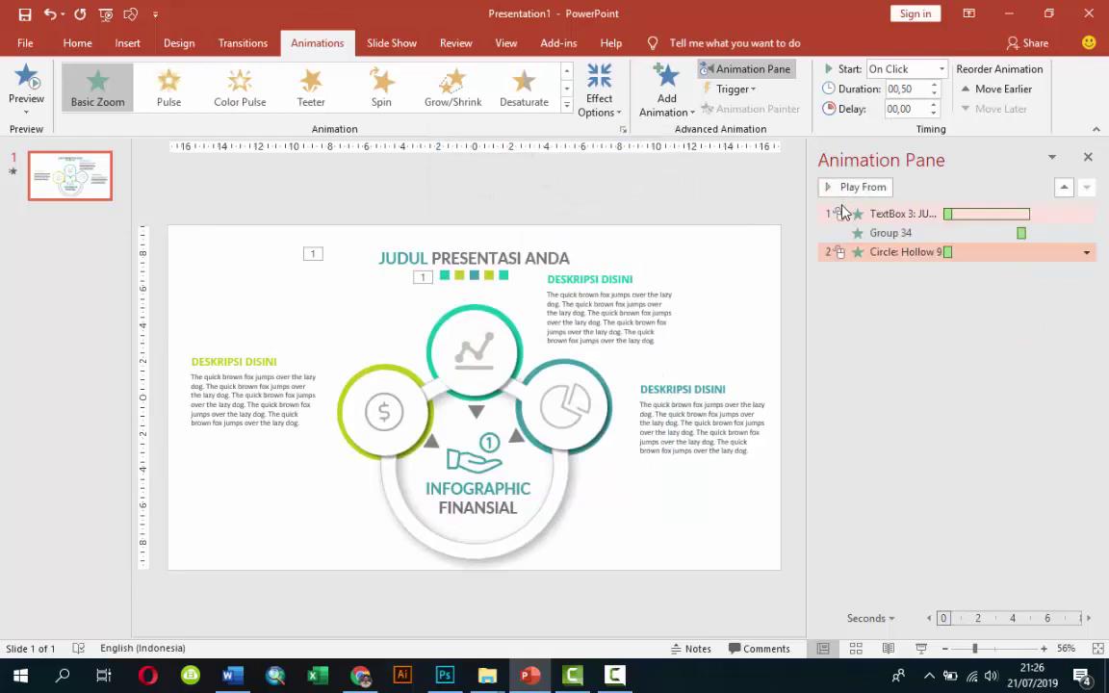
{"action": "left_click", "coordinate": [941, 69]}
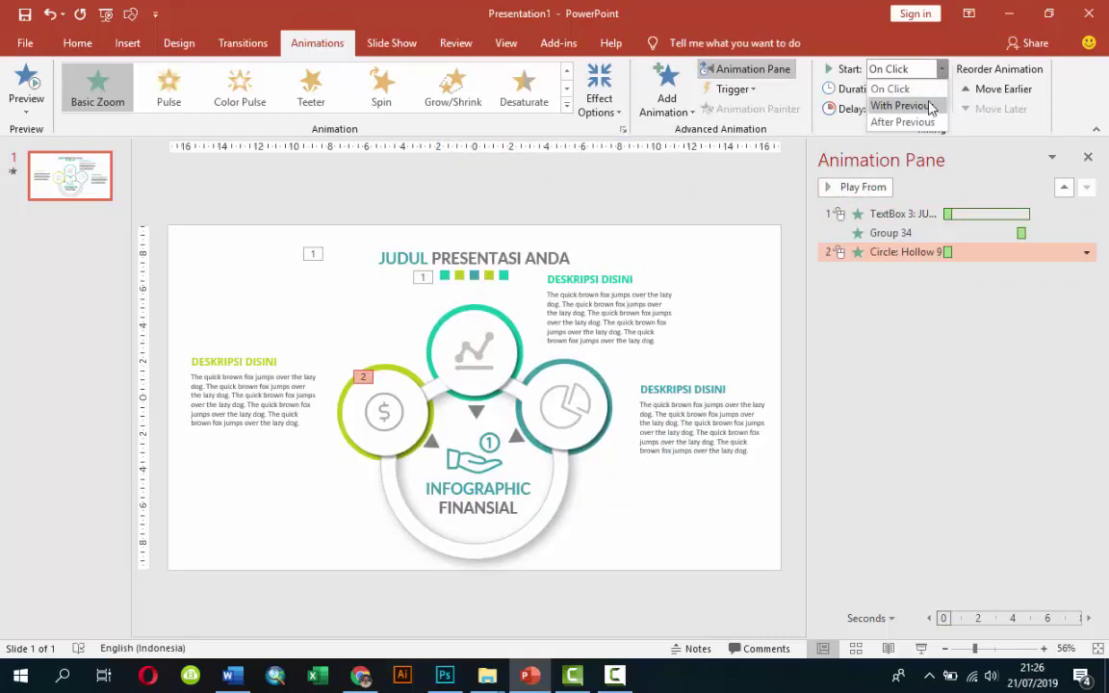
{"action": "left_click", "coordinate": [931, 106]}
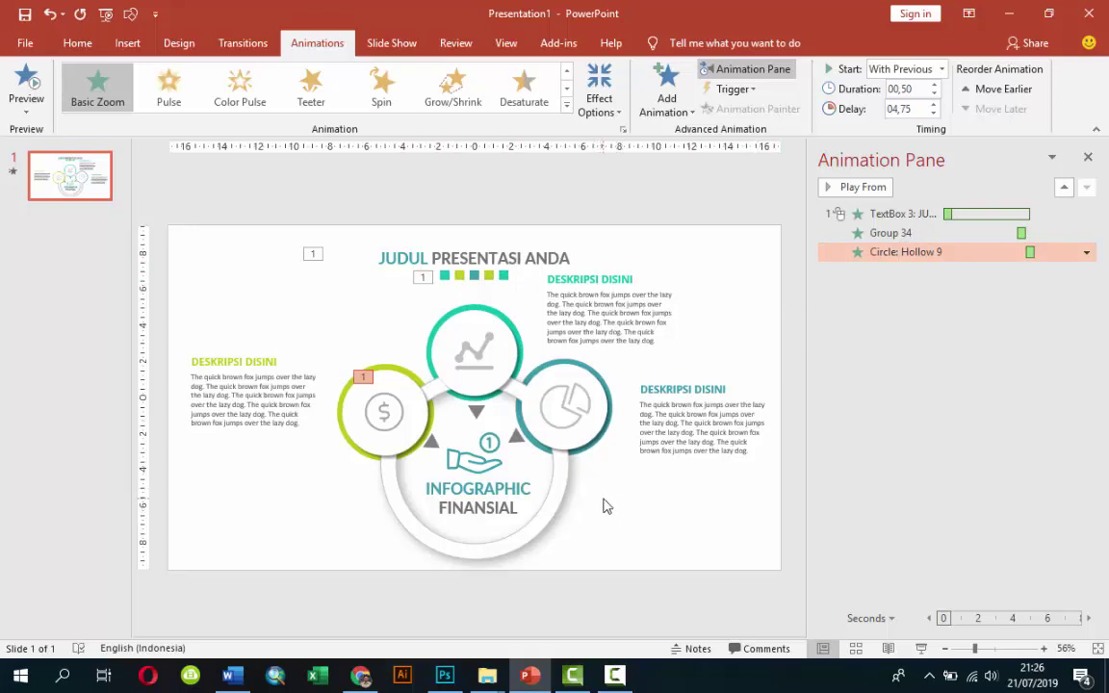
Select the INFOGRAPHIC FINANSIAL text box under the hand-and-coin icon
{"action": "left_click", "coordinate": [487, 481]}
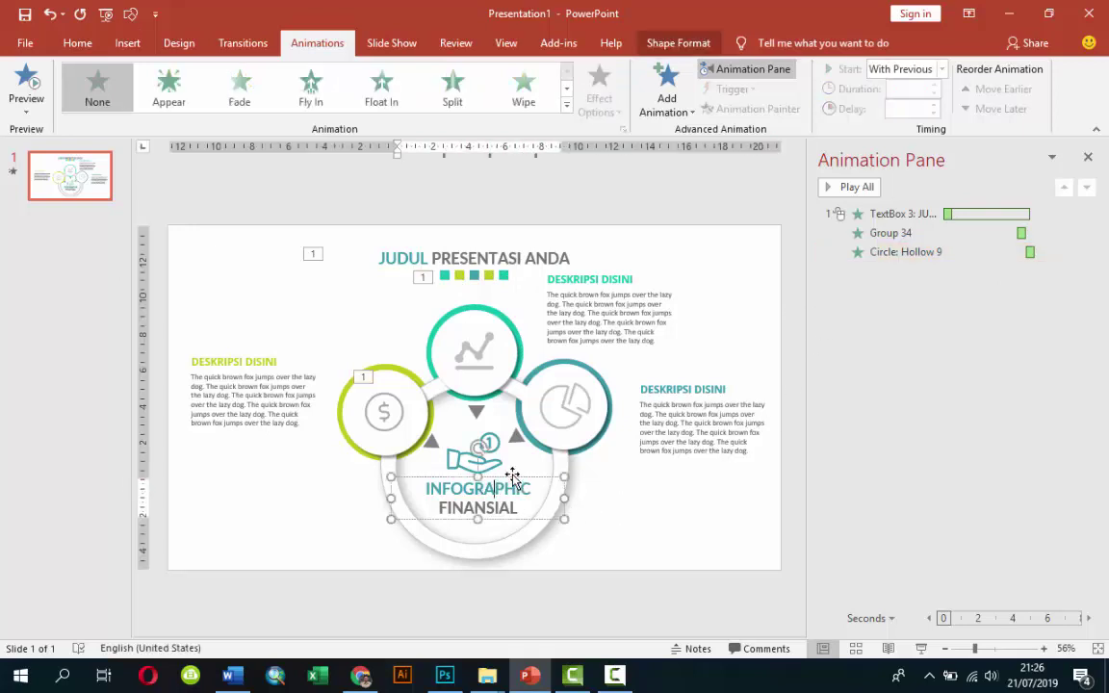
{"action": "left_click", "coordinate": [507, 465]}
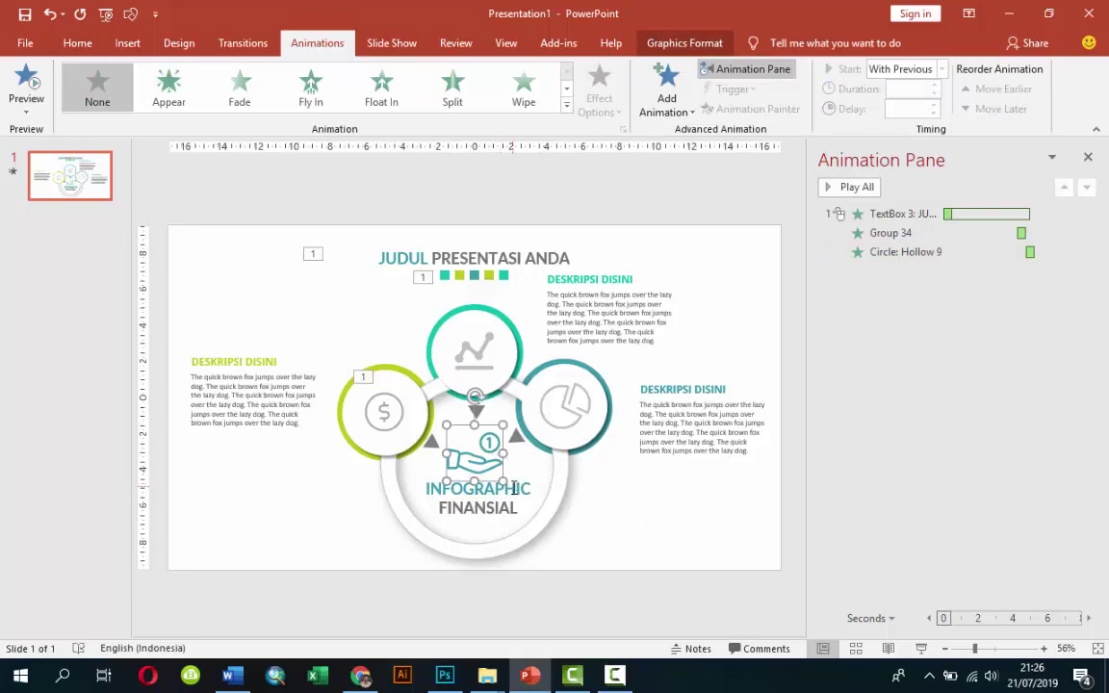
{"action": "left_click", "coordinate": [515, 489], "text": "shift"}
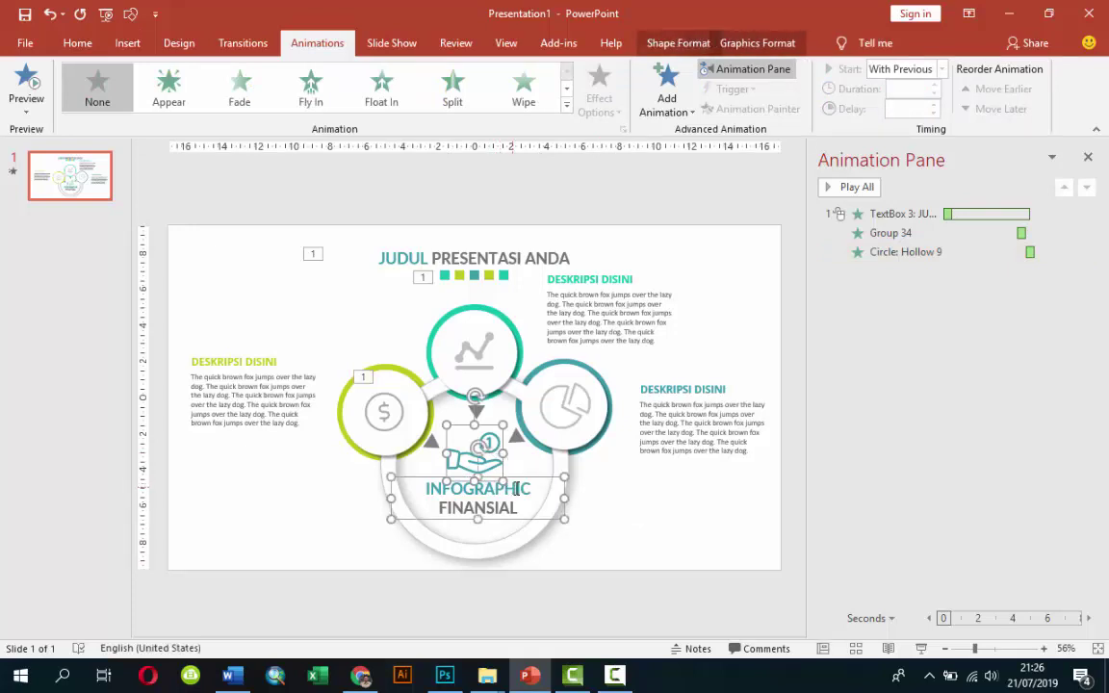
{"action": "left_click", "coordinate": [602, 495]}
{"action": "left_click", "coordinate": [472, 462]}
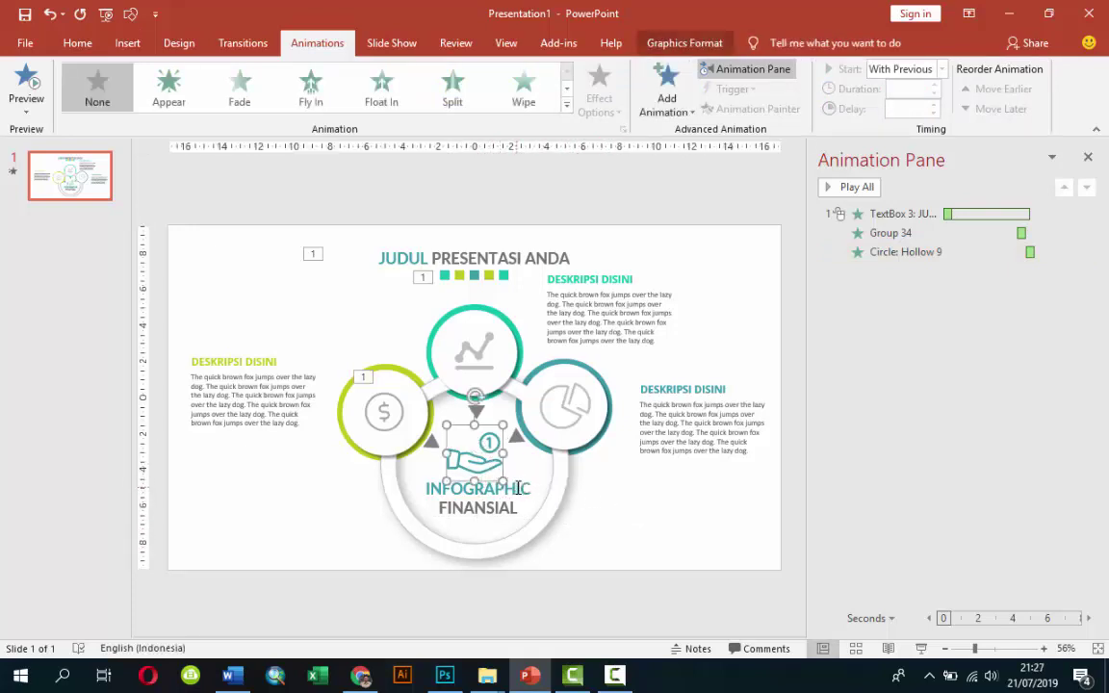
{"action": "scroll", "coordinate": [522, 510], "scroll_direction": "up", "scroll_amount": 1, "text": "ctrl"}
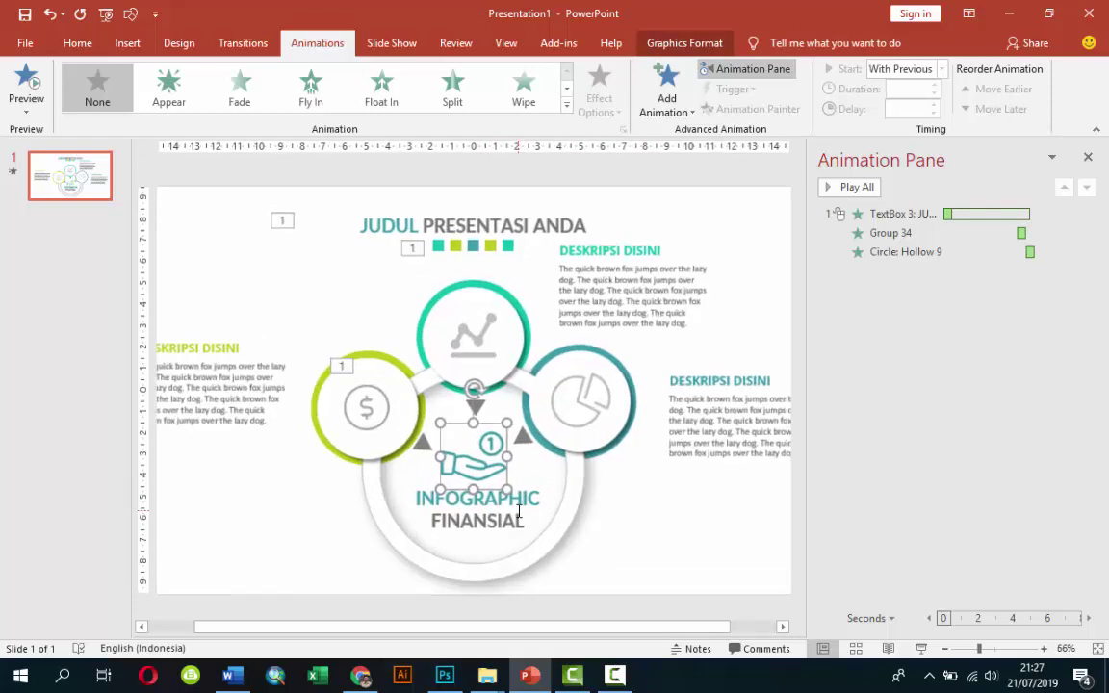
{"action": "left_click", "coordinate": [526, 498]}
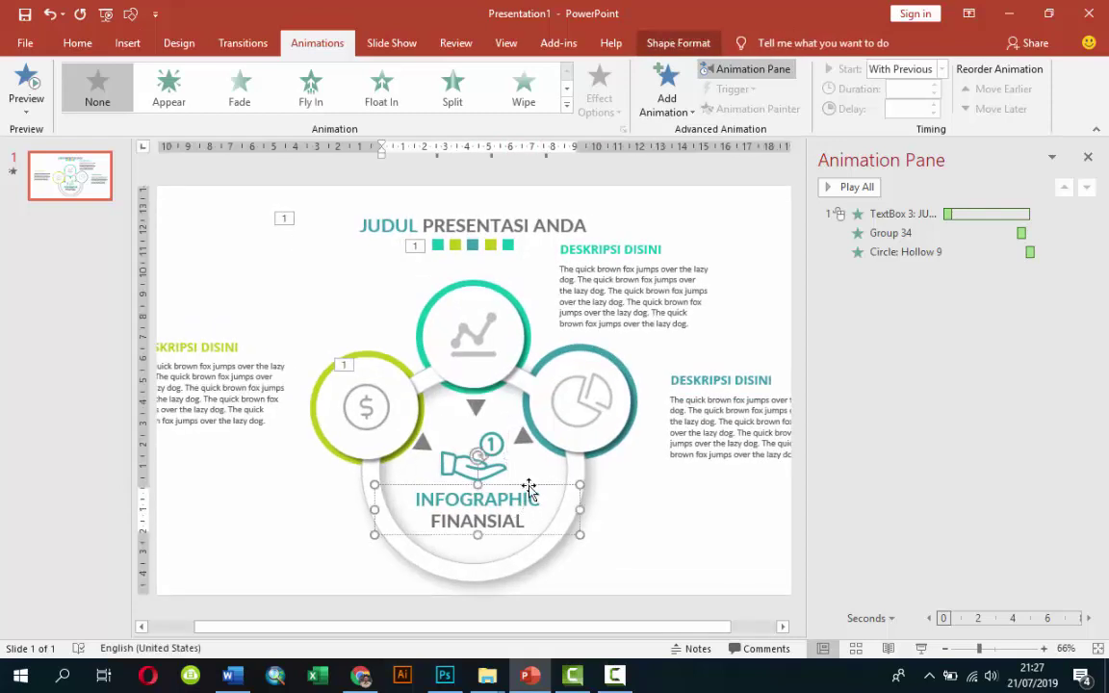
{"action": "left_click", "coordinate": [529, 489]}
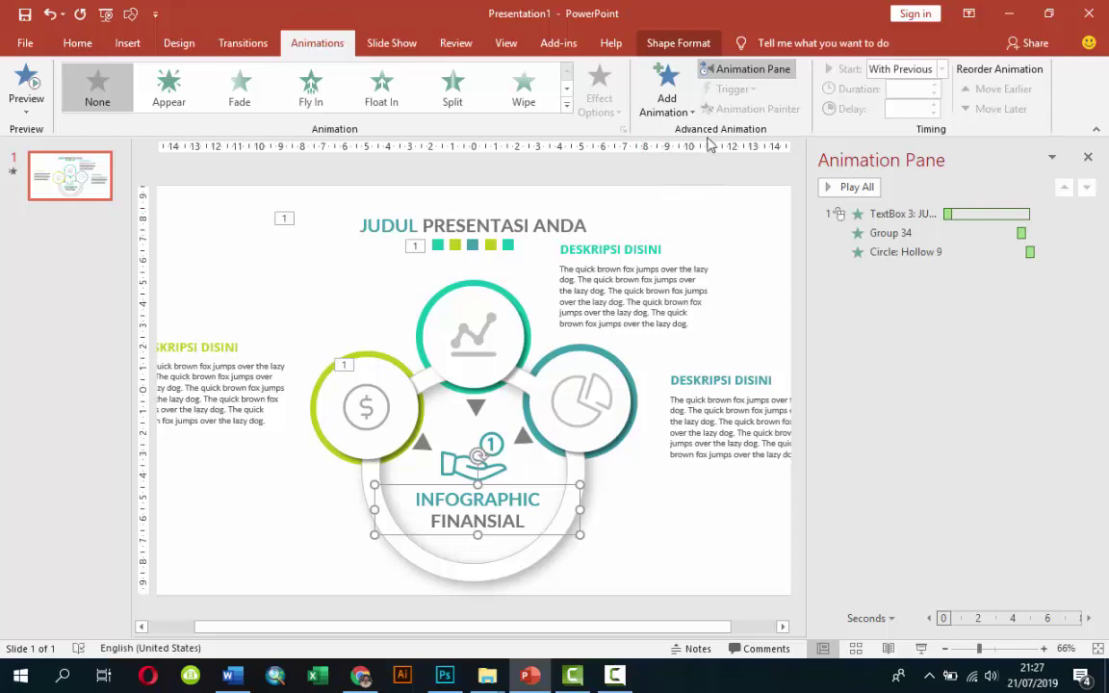
Add a Drop entrance effect to the INFOGRAPHIC FINANSIAL text
{"action": "left_click", "coordinate": [666, 96]}
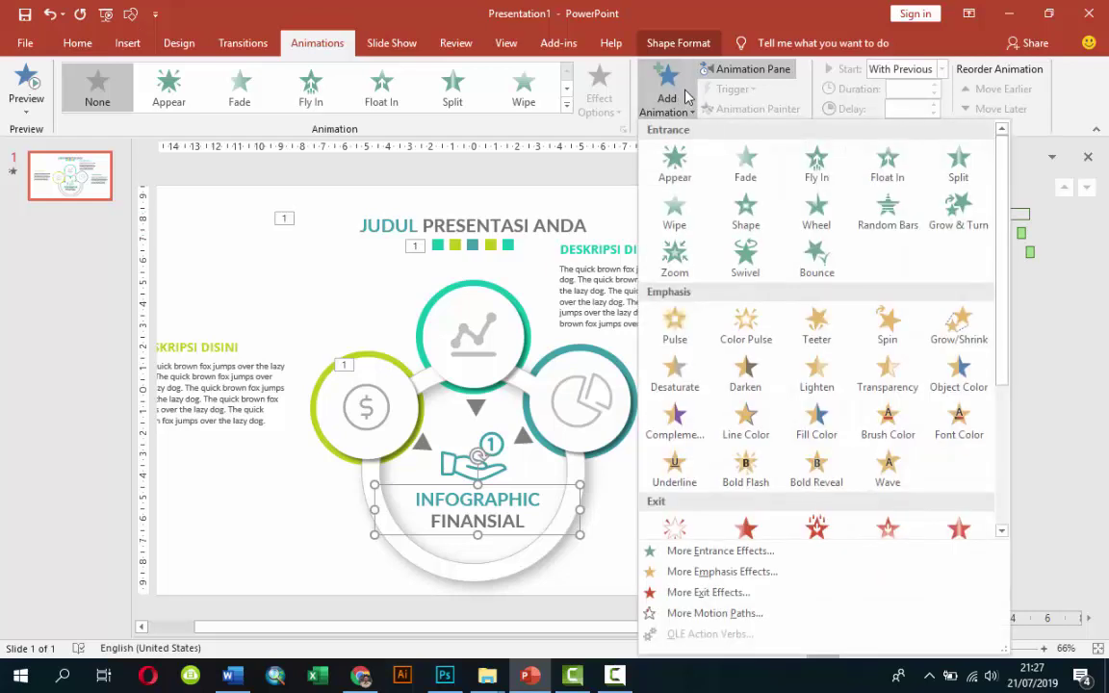
{"action": "left_click", "coordinate": [712, 550]}
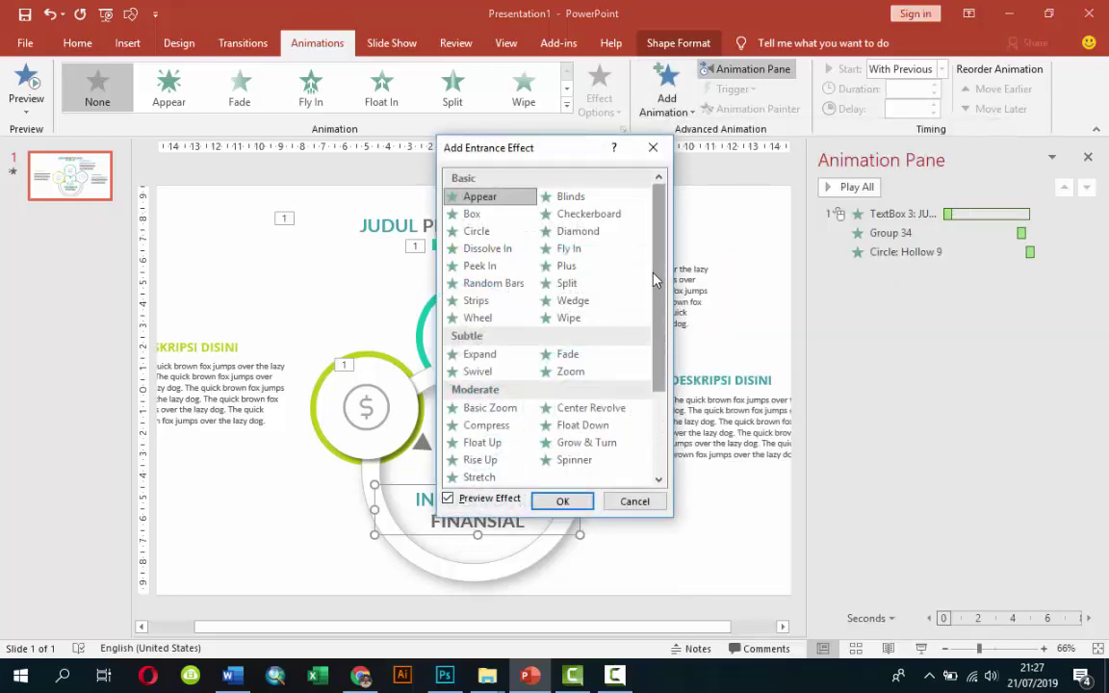
{"action": "scroll", "coordinate": [658, 284], "scroll_direction": "down", "scroll_amount": 1}
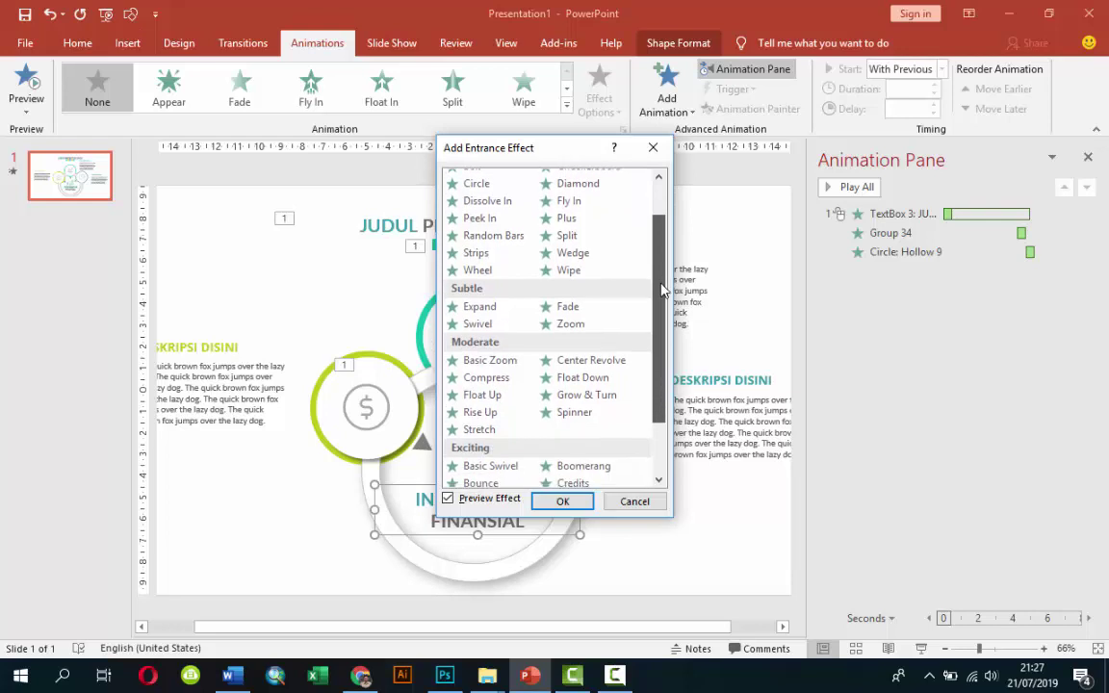
{"action": "scroll", "coordinate": [598, 265], "scroll_direction": "down", "scroll_amount": 2}
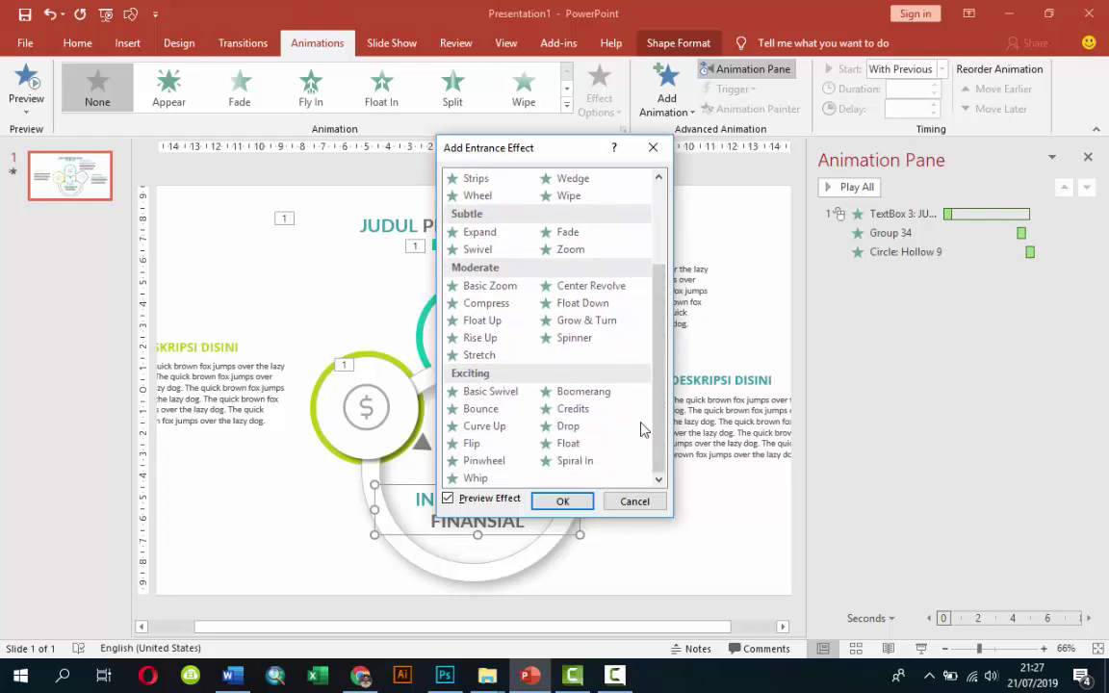
{"action": "left_click", "coordinate": [563, 431]}
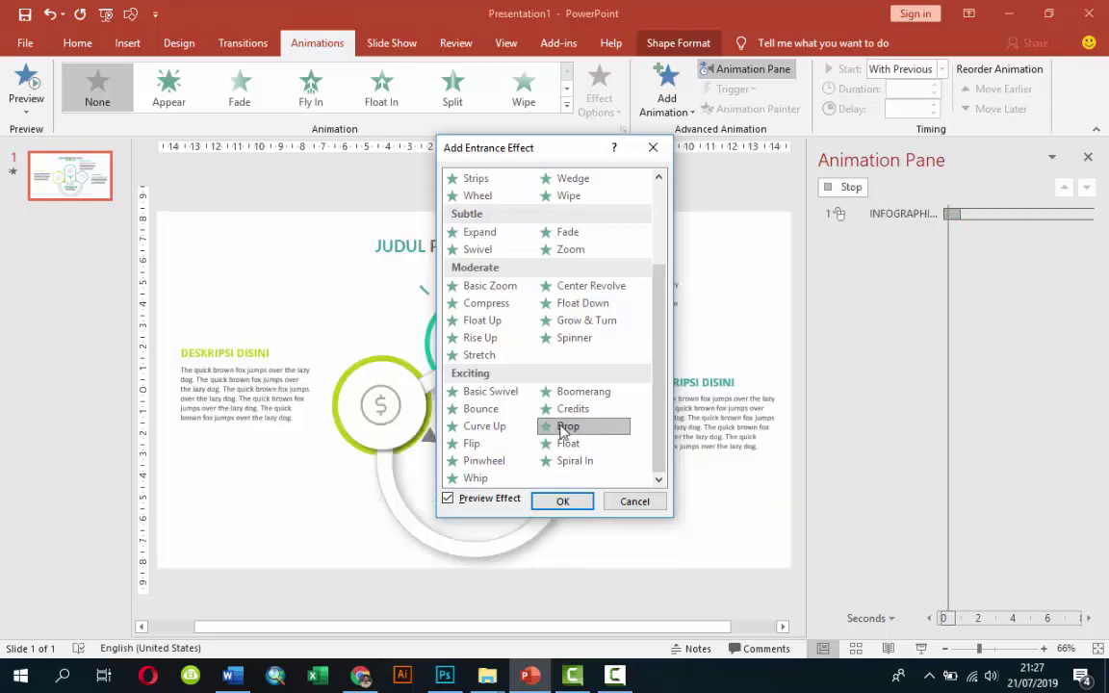
{"action": "left_click", "coordinate": [562, 503]}
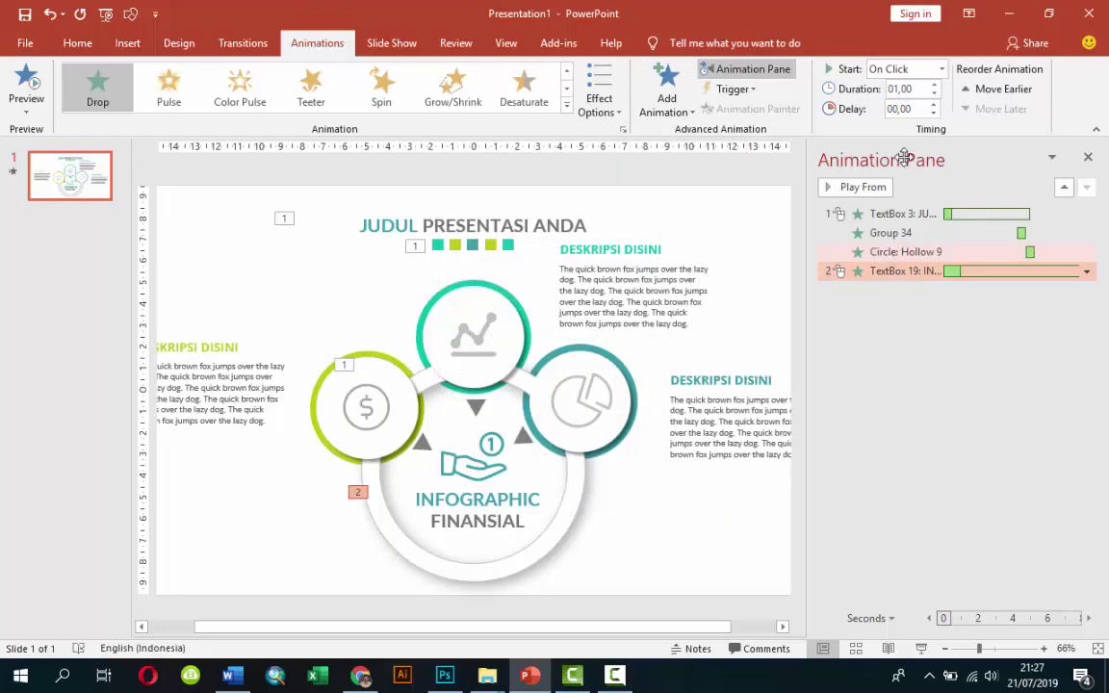
Set the text's Drop to 00,25 duration, With Previous, after a 05,25-second delay
{"action": "left_click", "coordinate": [934, 94]}
{"action": "left_click", "coordinate": [933, 93]}
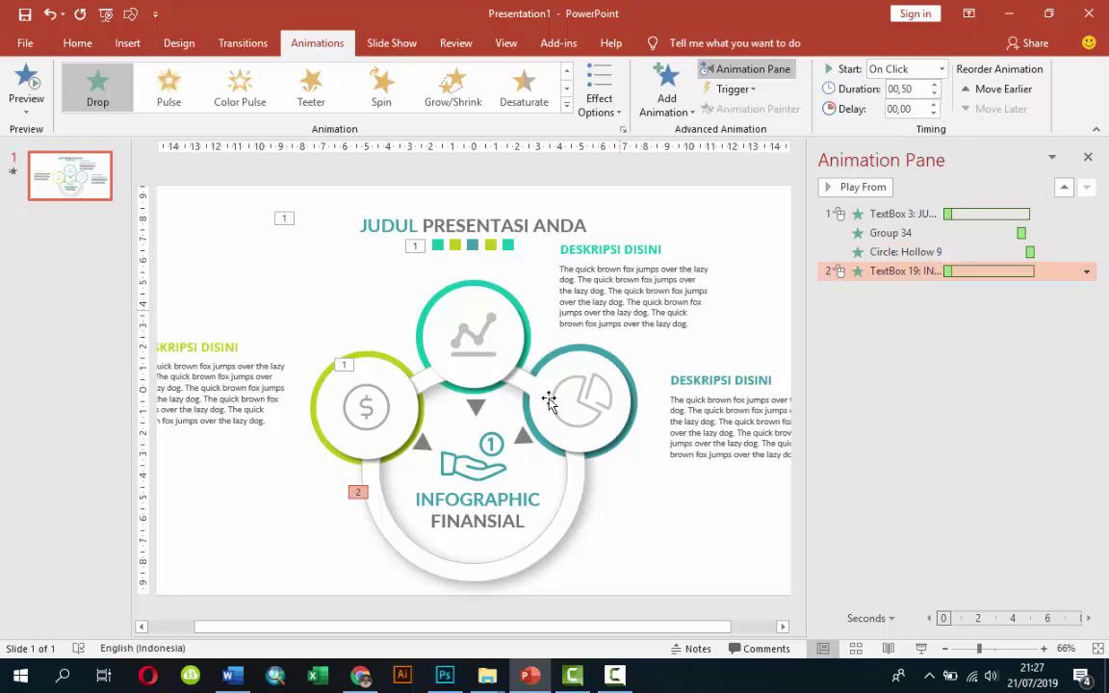
{"action": "left_click", "coordinate": [614, 677]}
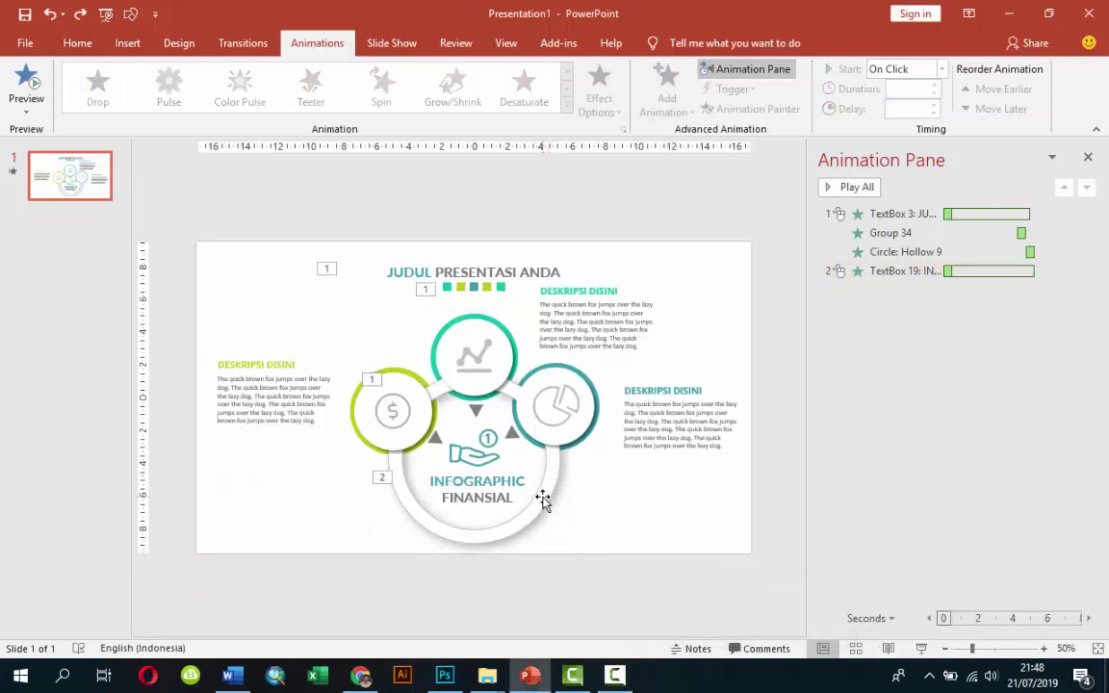
{"action": "left_click", "coordinate": [543, 500]}
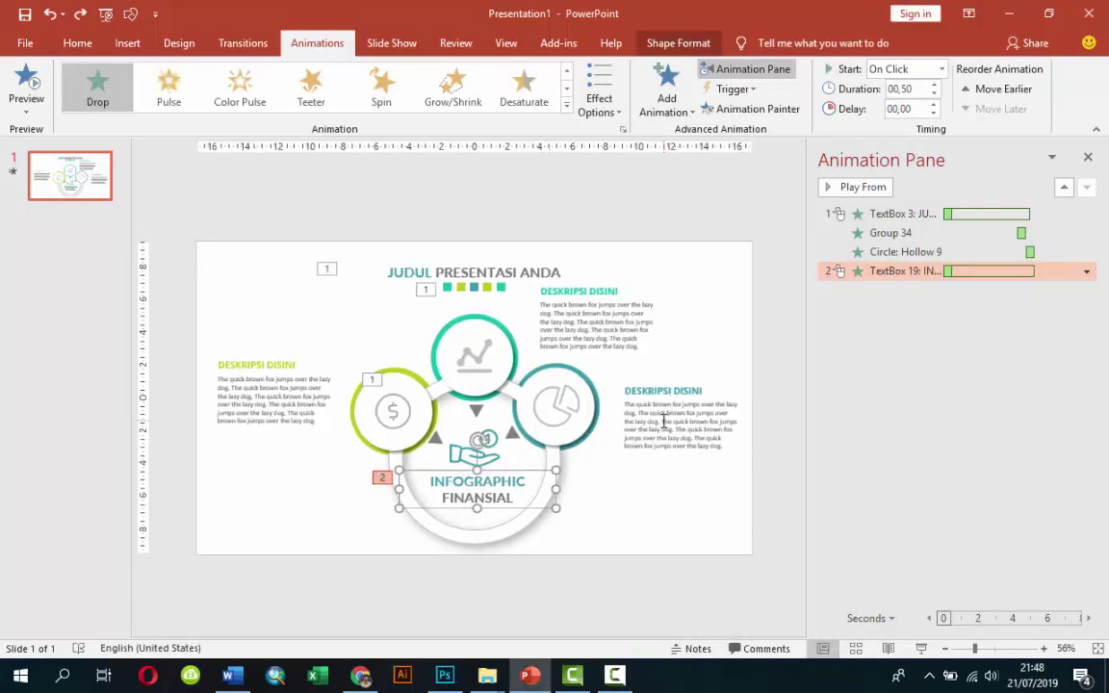
{"action": "scroll", "coordinate": [662, 431], "scroll_direction": "up", "scroll_amount": 2, "text": "ctrl"}
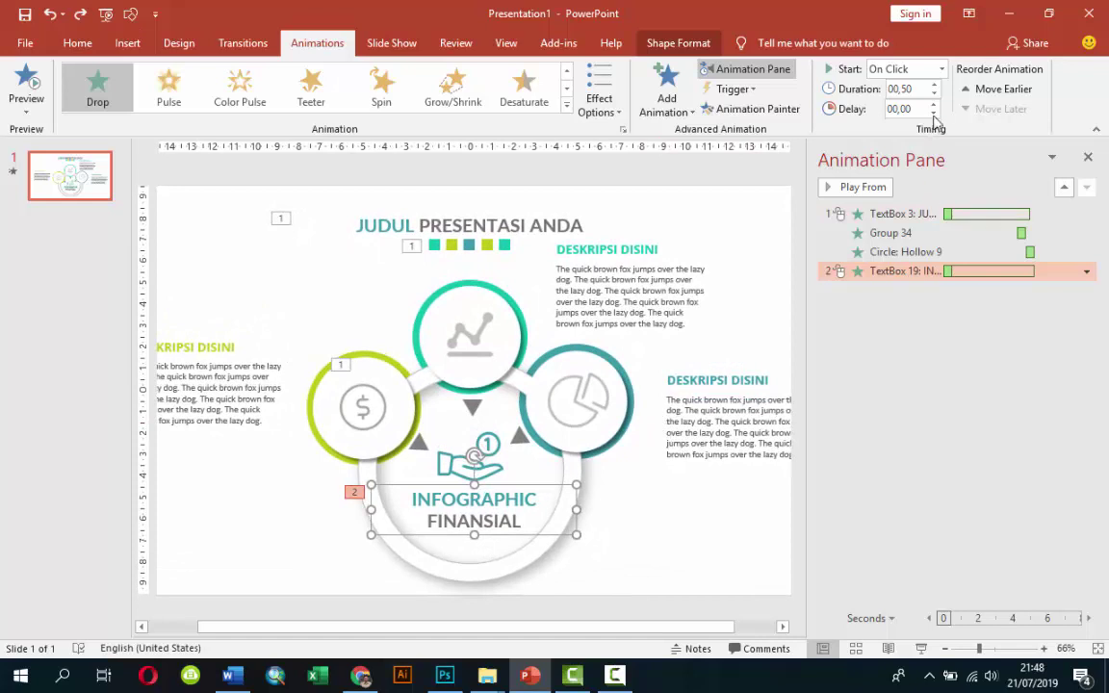
{"action": "left_click", "coordinate": [941, 69]}
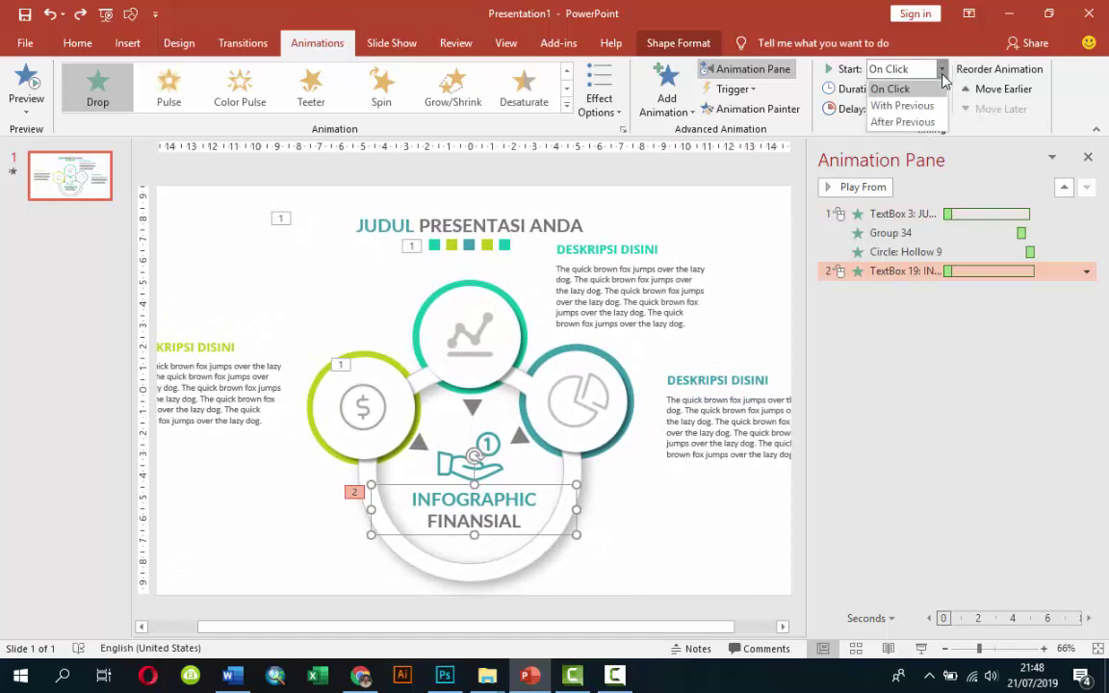
{"action": "left_click", "coordinate": [915, 106]}
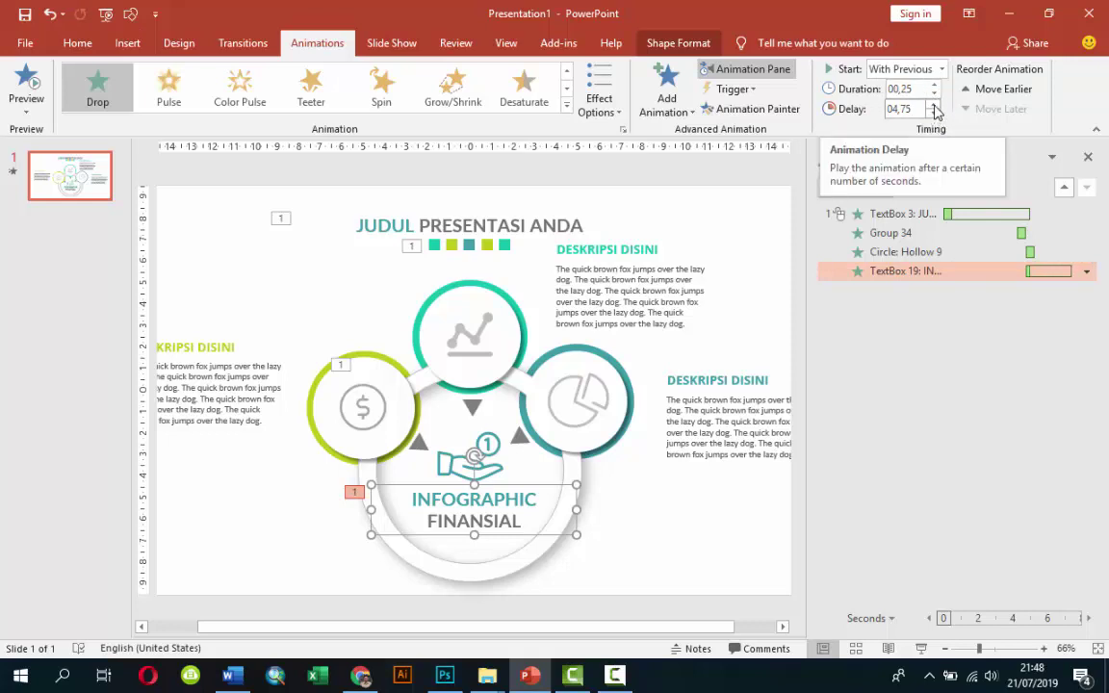
{"action": "left_click", "coordinate": [932, 105]}
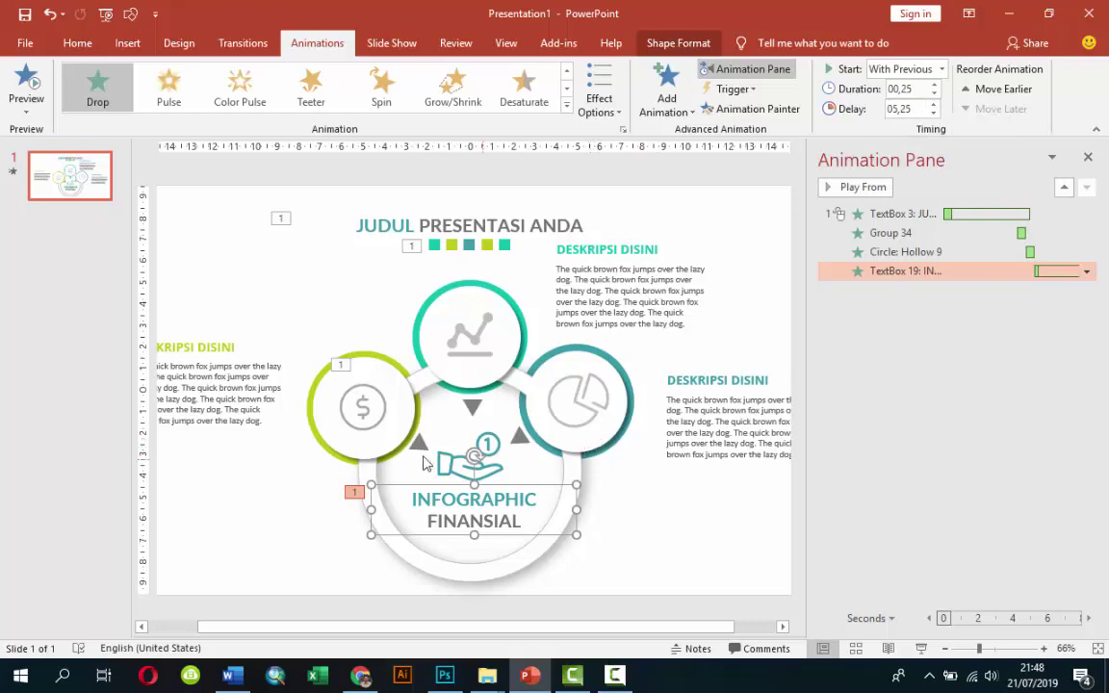
Compare with the circle's timing and preview the animations from the text onward
{"action": "left_click", "coordinate": [427, 380]}
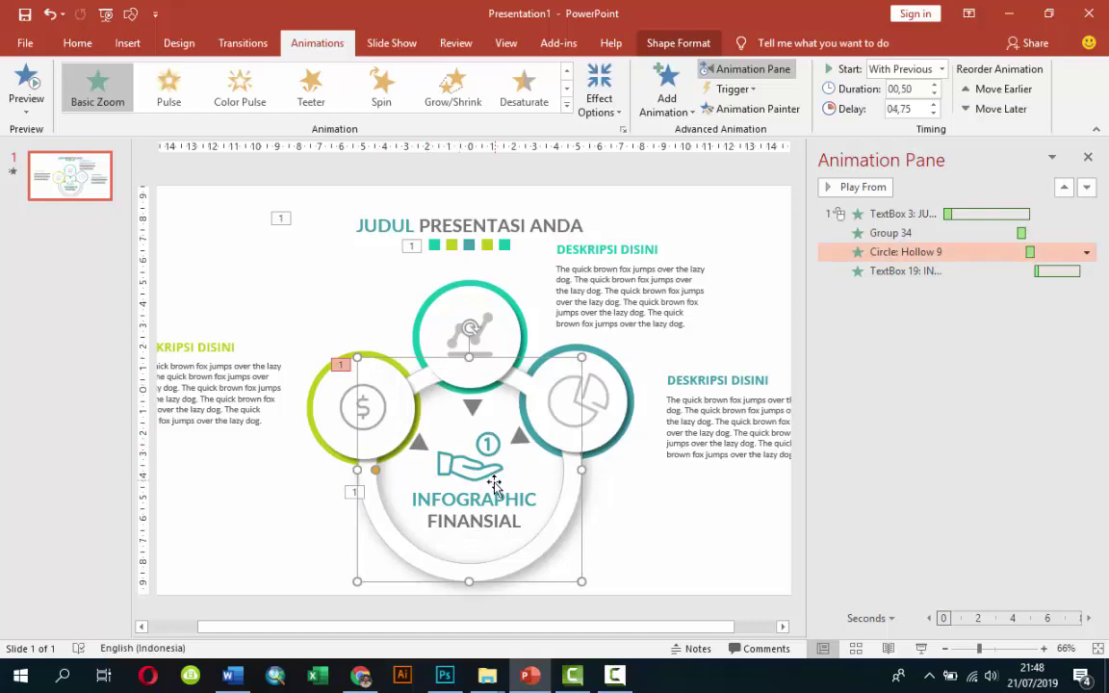
{"action": "left_click", "coordinate": [439, 450]}
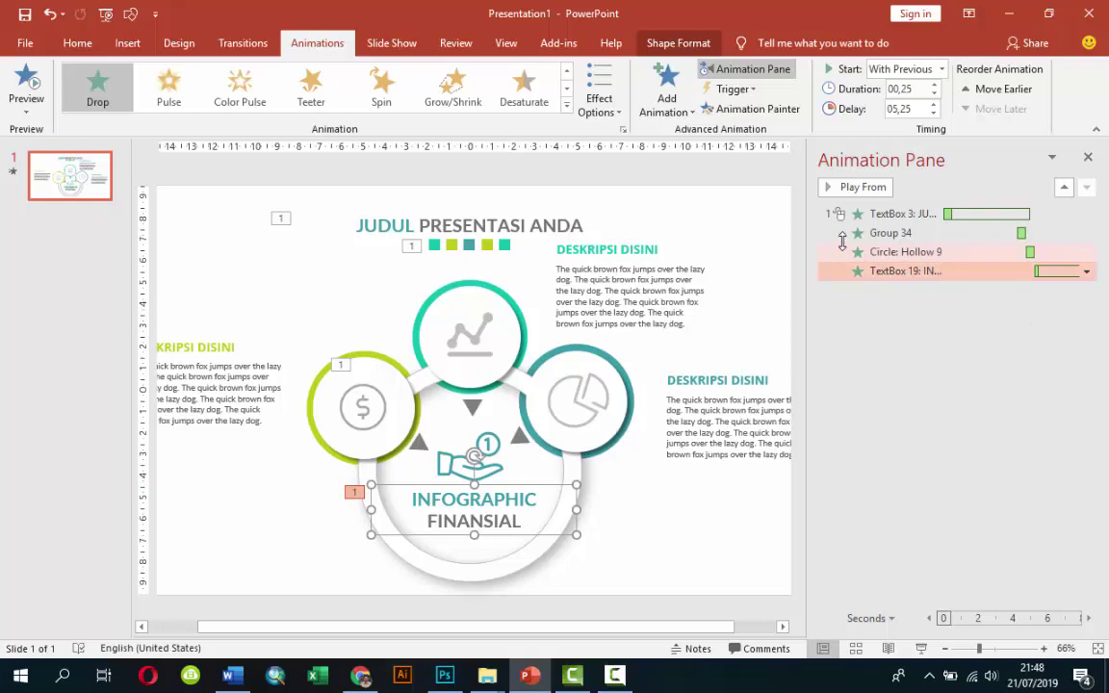
{"action": "left_click", "coordinate": [864, 188]}
{"action": "left_click", "coordinate": [500, 465]}
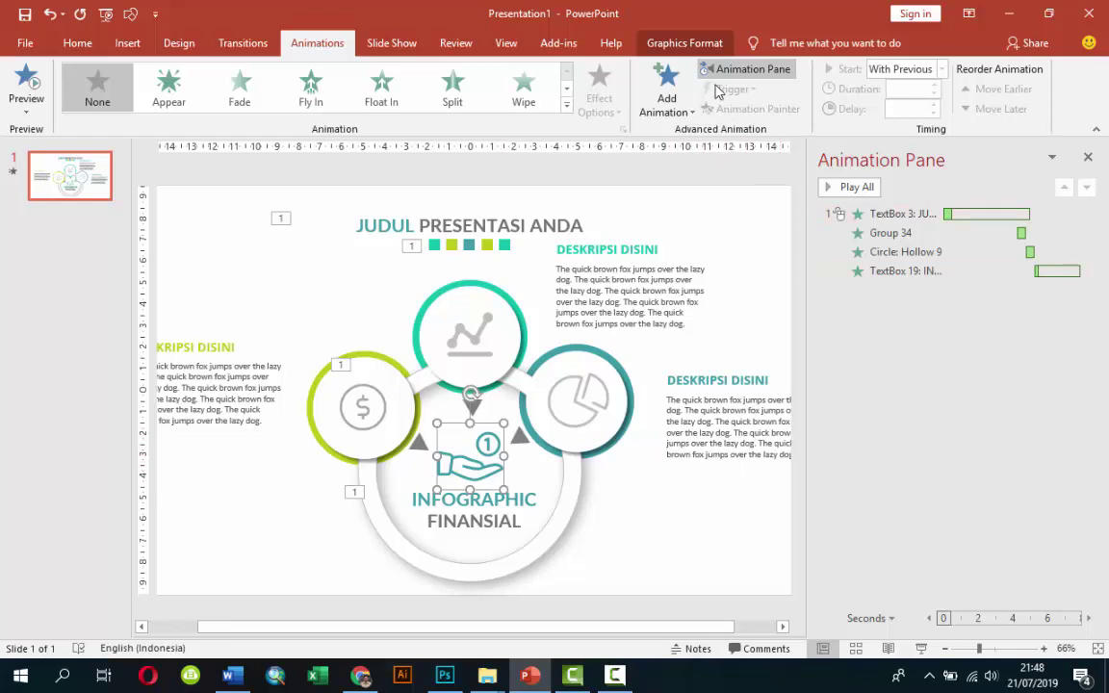
Add a Wheel entrance effect to the hand-and-coin icon
{"action": "left_click", "coordinate": [666, 106]}
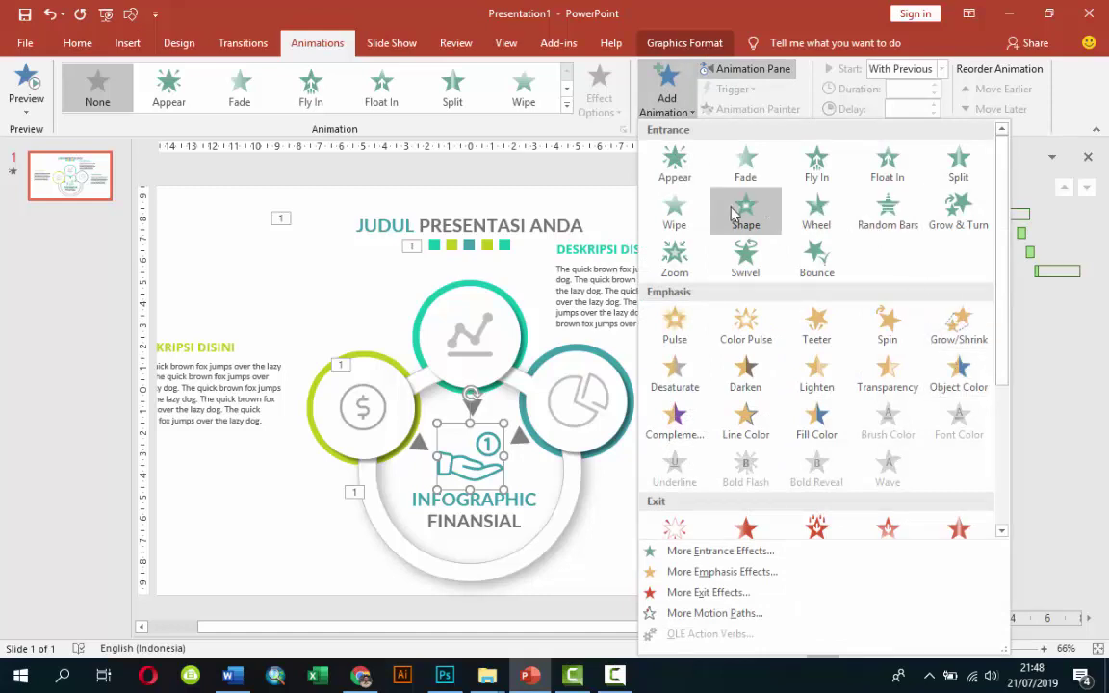
{"action": "left_click", "coordinate": [714, 550]}
{"action": "left_click", "coordinate": [489, 318]}
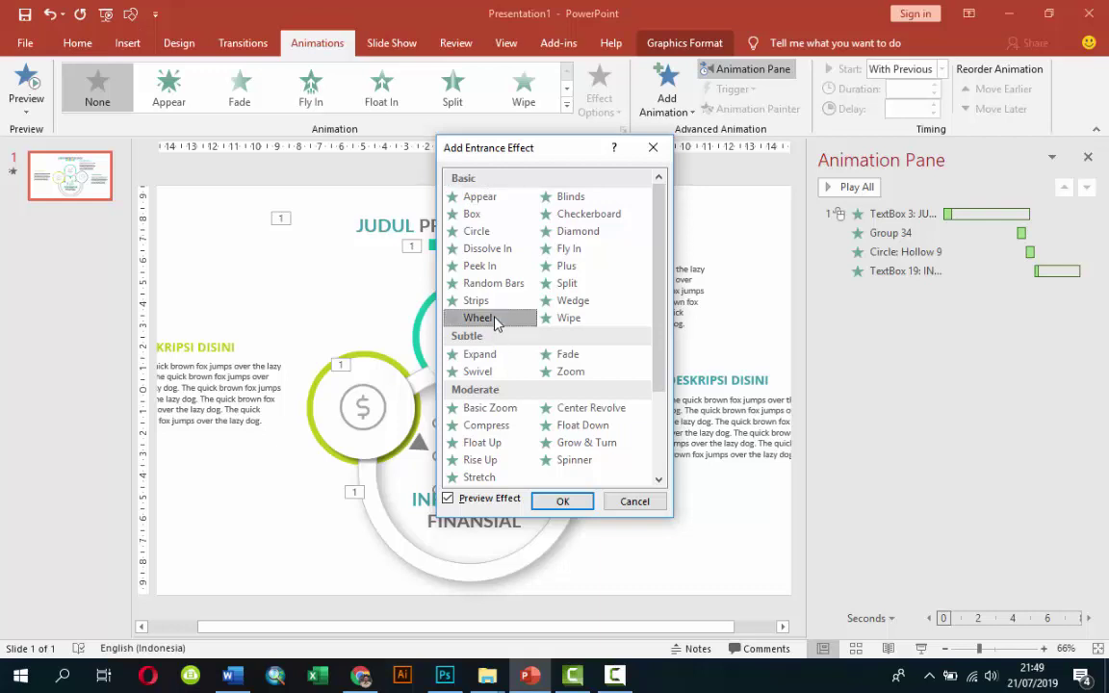
{"action": "left_click_drag", "start_coordinate": [559, 149], "coordinate": [829, 174]}
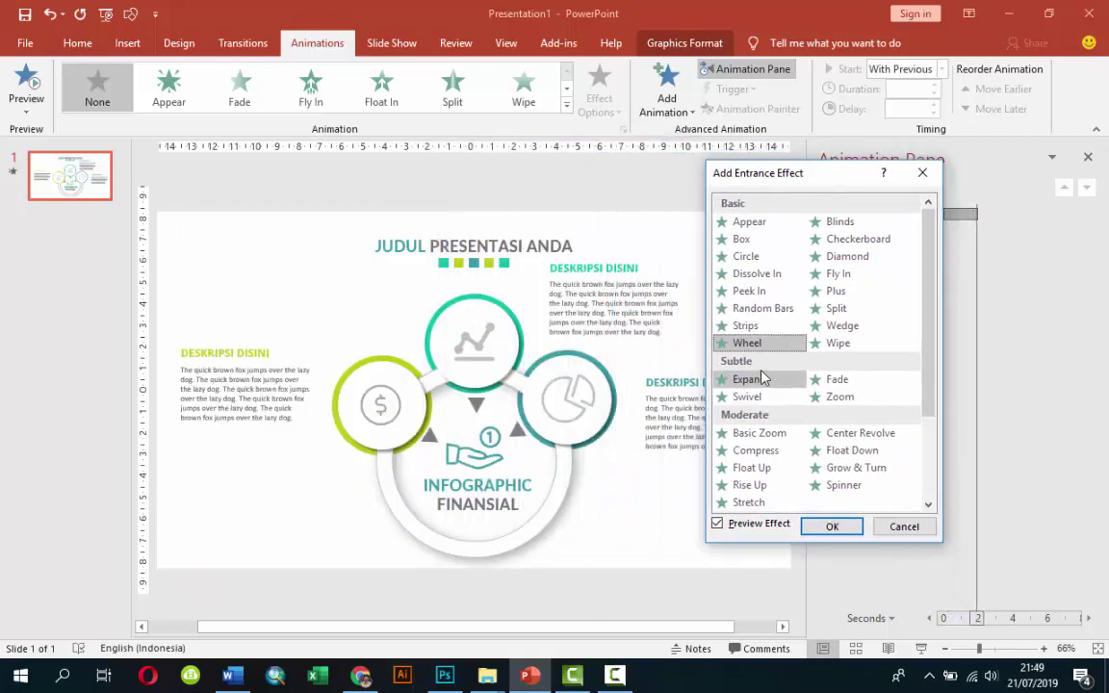
{"action": "left_click", "coordinate": [746, 328]}
{"action": "left_click", "coordinate": [757, 348]}
{"action": "left_click", "coordinate": [831, 525]}
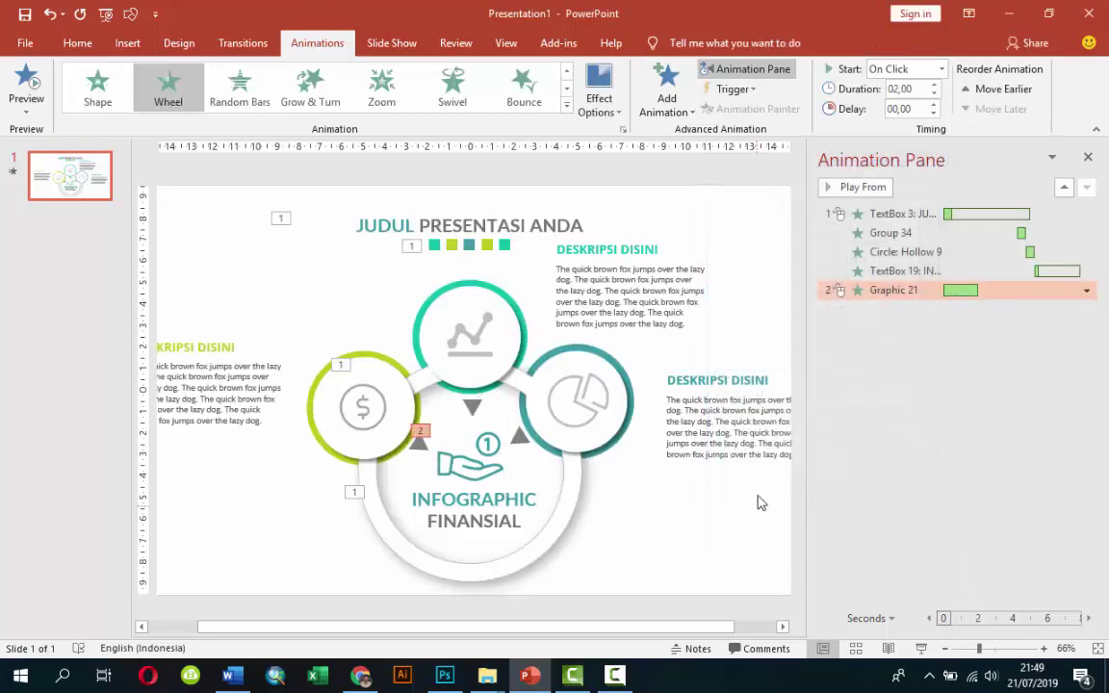
Time the icon's Wheel With Previous, 00,75 long after a 07,75-second delay
{"action": "left_click", "coordinate": [941, 69]}
{"action": "left_click", "coordinate": [905, 104]}
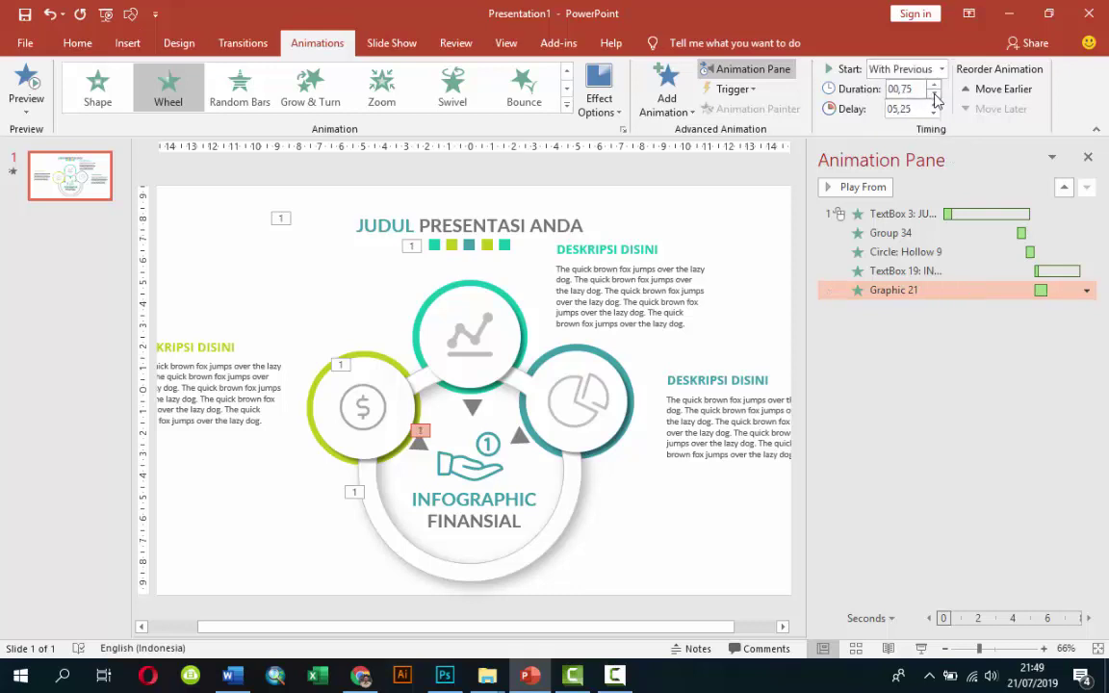
{"action": "left_click", "coordinate": [932, 104]}
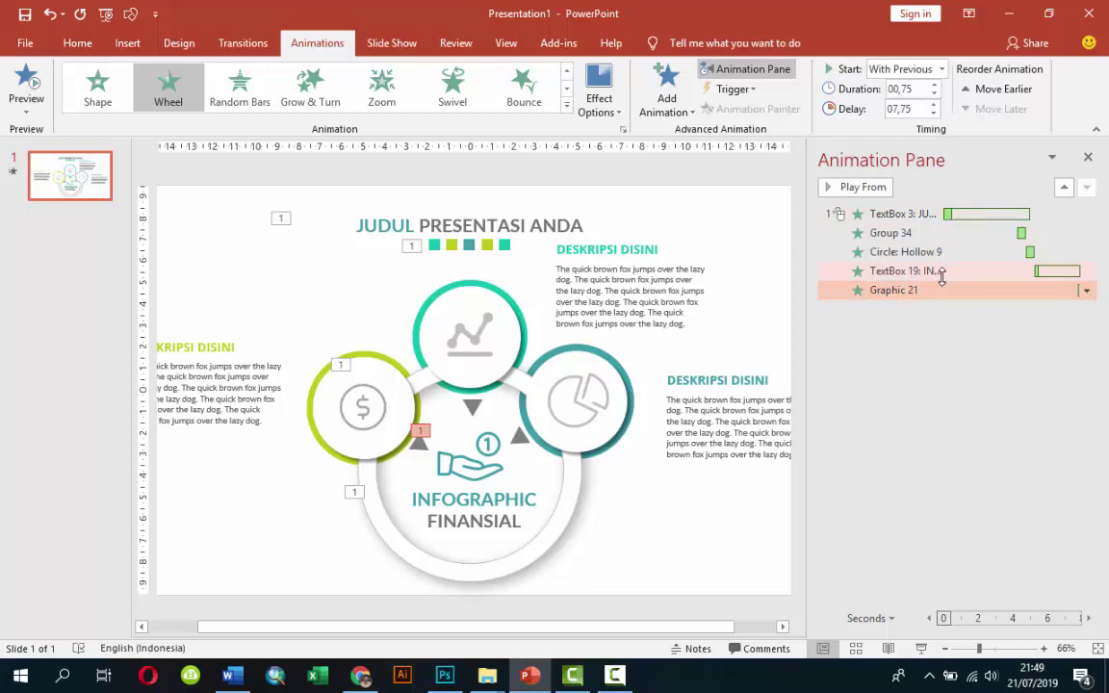
{"action": "left_click", "coordinate": [942, 275]}
{"action": "left_click", "coordinate": [919, 289]}
{"action": "left_click", "coordinate": [368, 404]}
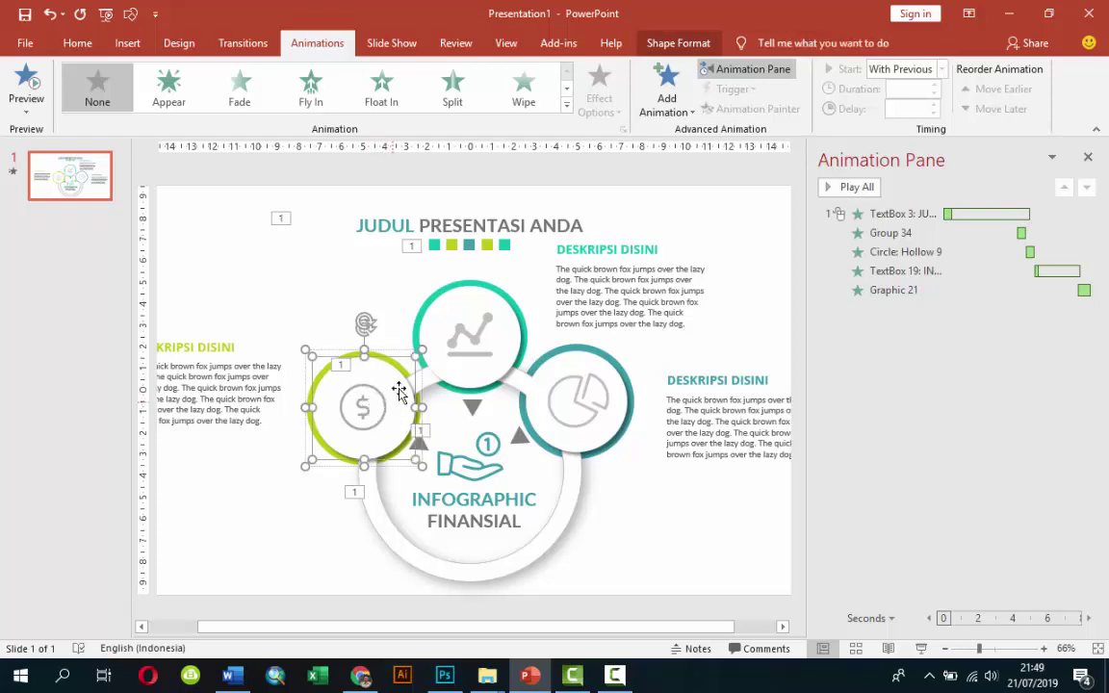
Give the dollar circle group a Basic Zoom entrance
{"action": "left_click", "coordinate": [383, 292]}
{"action": "left_click", "coordinate": [370, 393]}
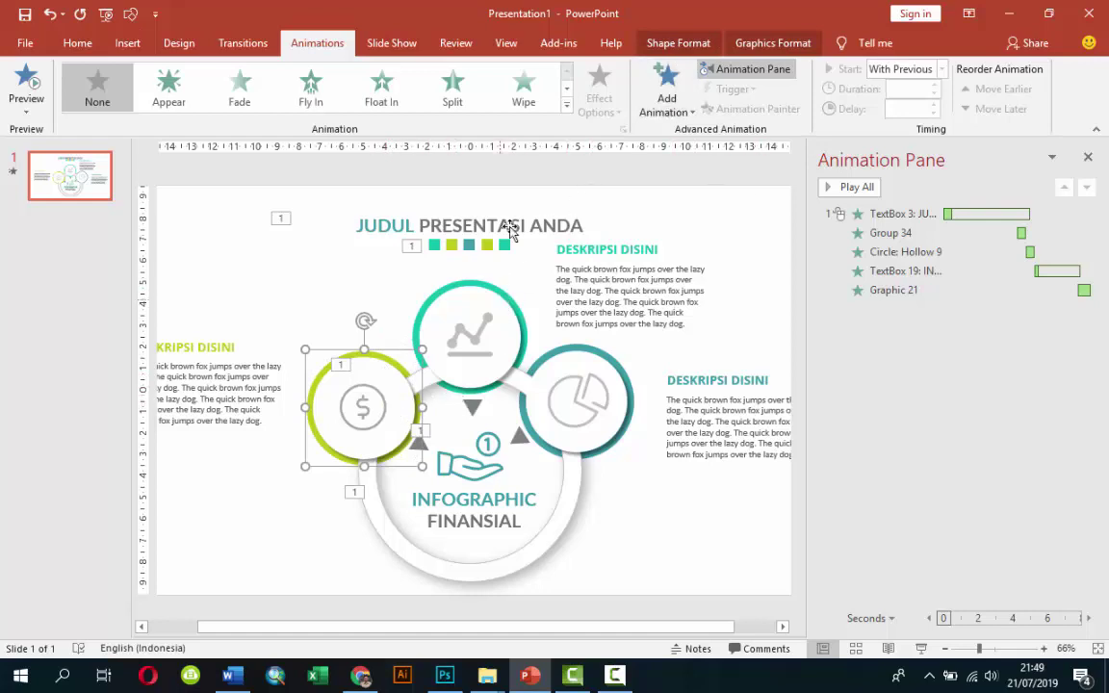
{"action": "left_click", "coordinate": [662, 77]}
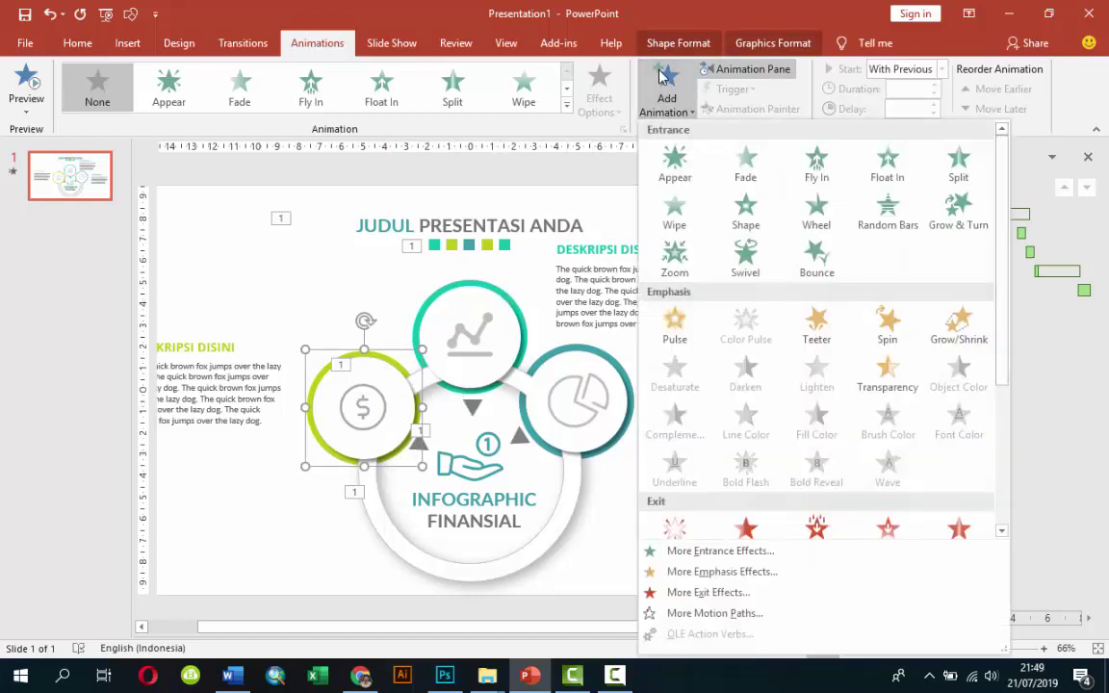
{"action": "left_click", "coordinate": [716, 549]}
{"action": "left_click", "coordinate": [490, 407]}
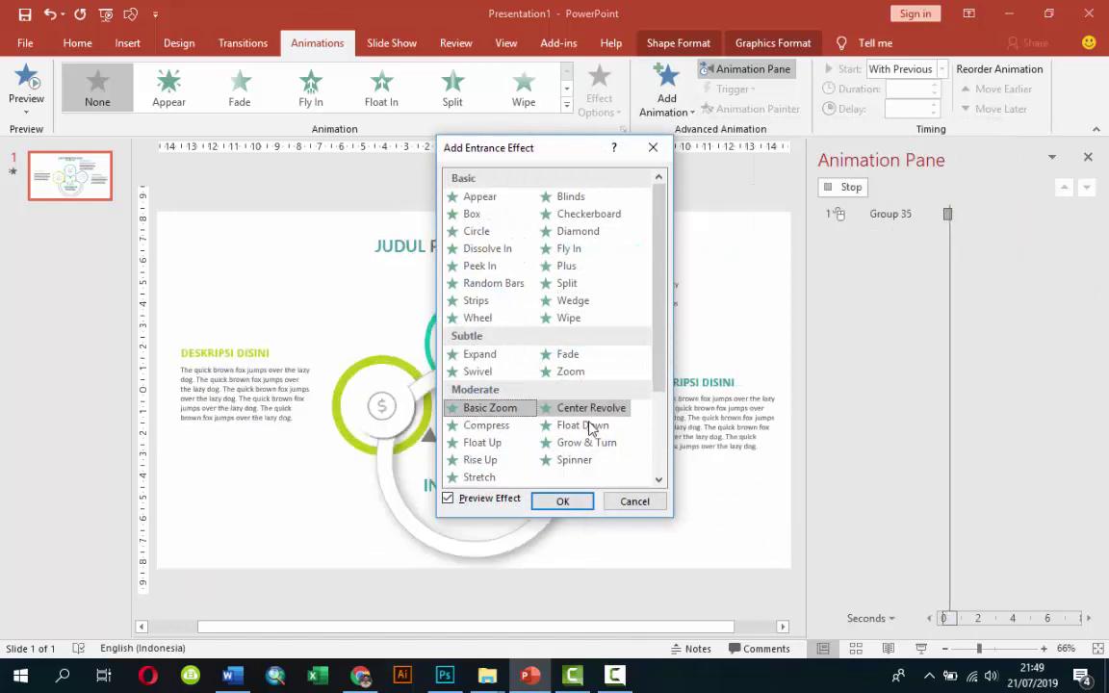
{"action": "left_click", "coordinate": [568, 501]}
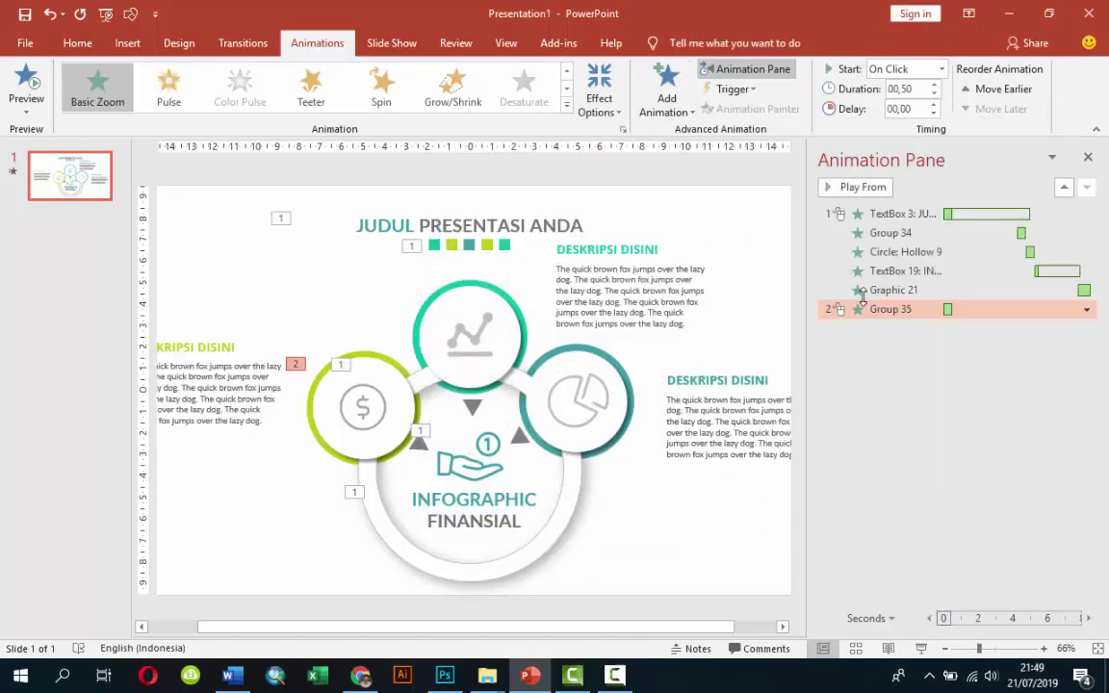
Start the dollar circle's zoom With Previous after an 08,50-second delay
{"action": "left_click", "coordinate": [942, 69]}
{"action": "left_click", "coordinate": [907, 104]}
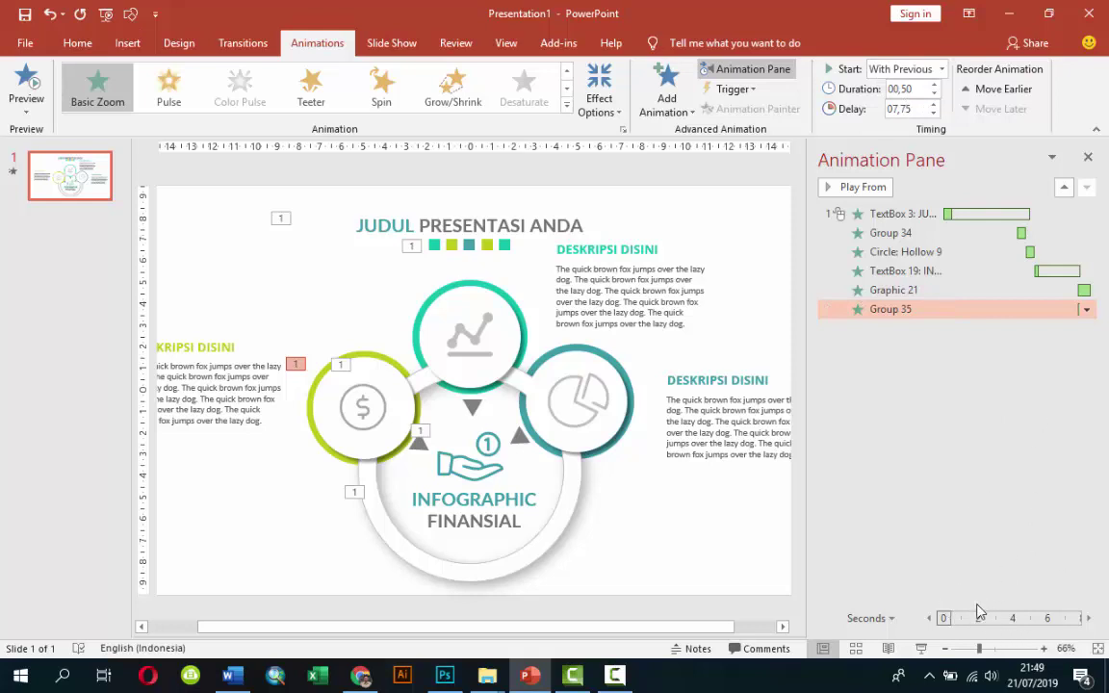
{"action": "left_click", "coordinate": [1088, 618]}
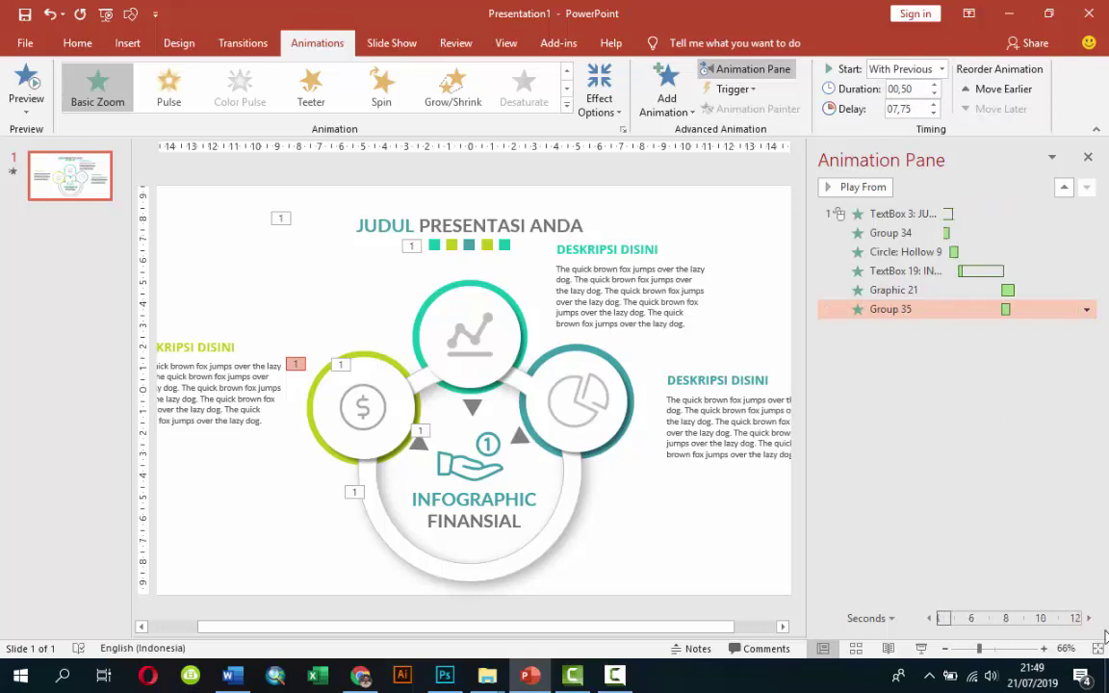
{"action": "left_click", "coordinate": [1089, 619]}
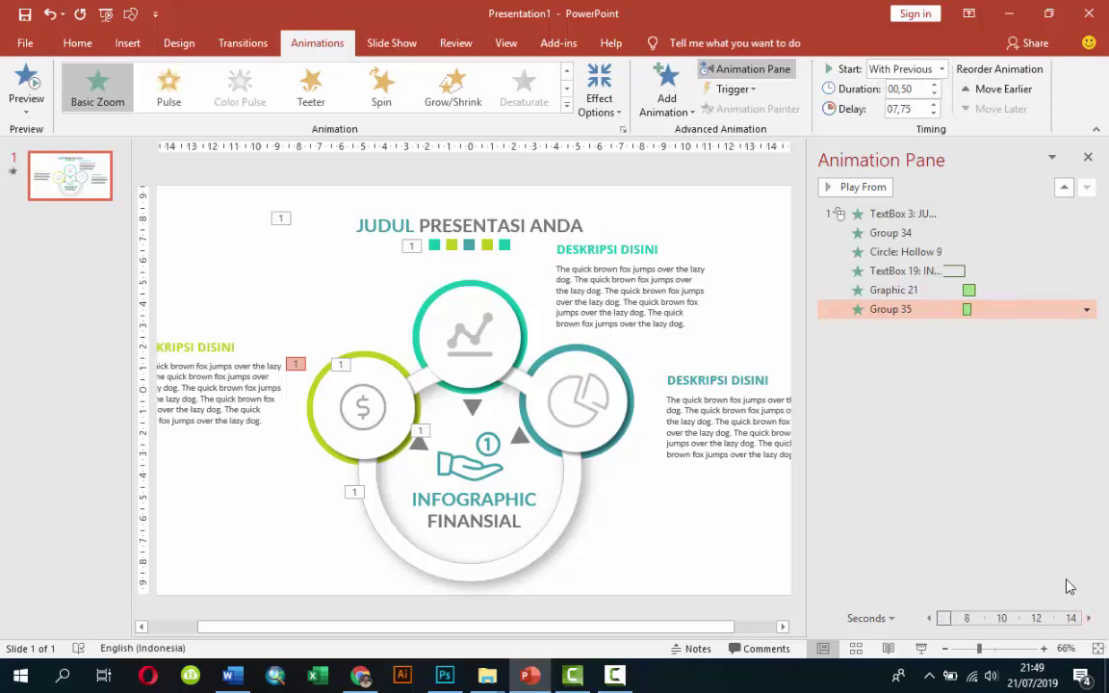
{"action": "left_click", "coordinate": [932, 104]}
{"action": "left_click", "coordinate": [932, 104]}
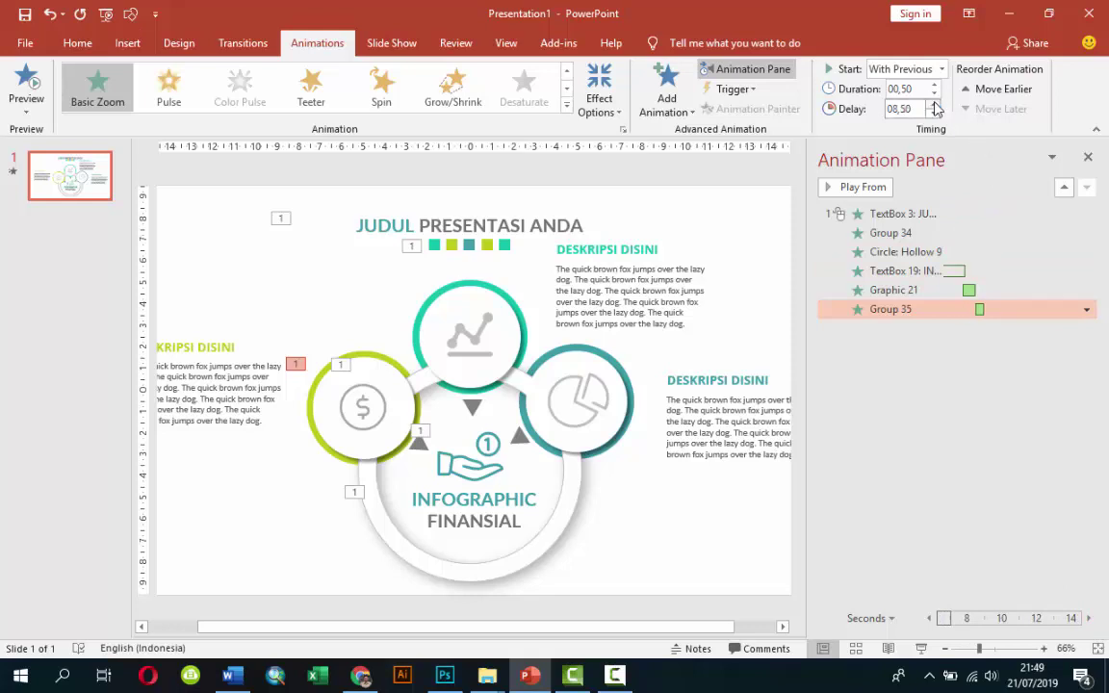
Give the dollar circle's hollow ring a Basic Zoom entrance starting With Previous
{"action": "left_click", "coordinate": [378, 357]}
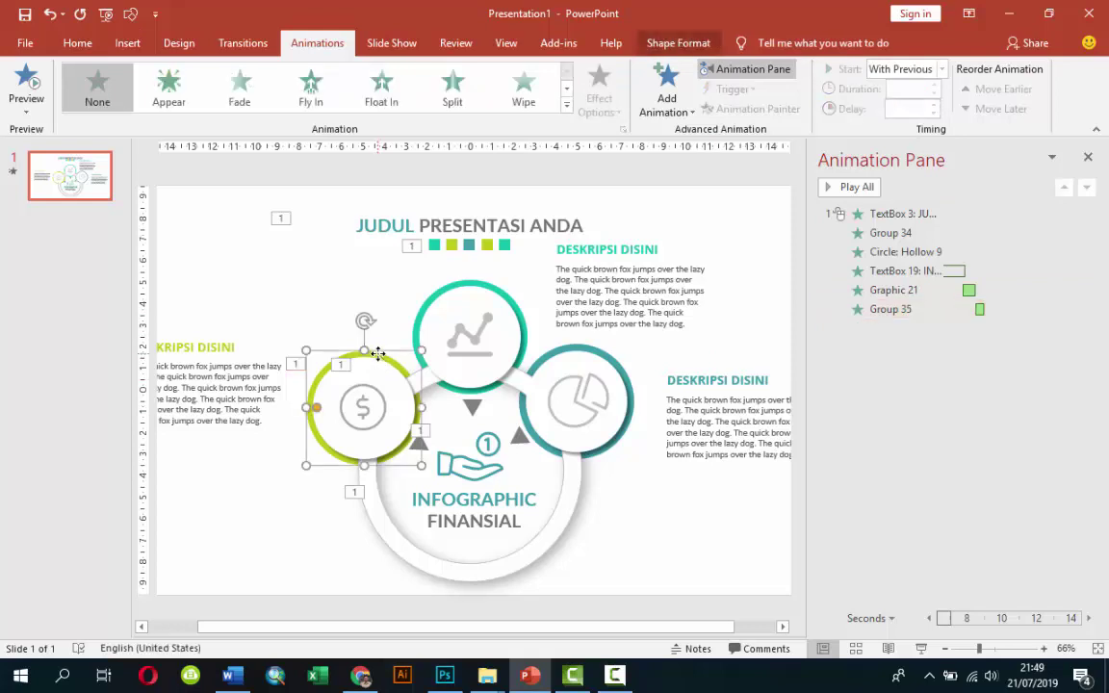
{"action": "left_click", "coordinate": [666, 91]}
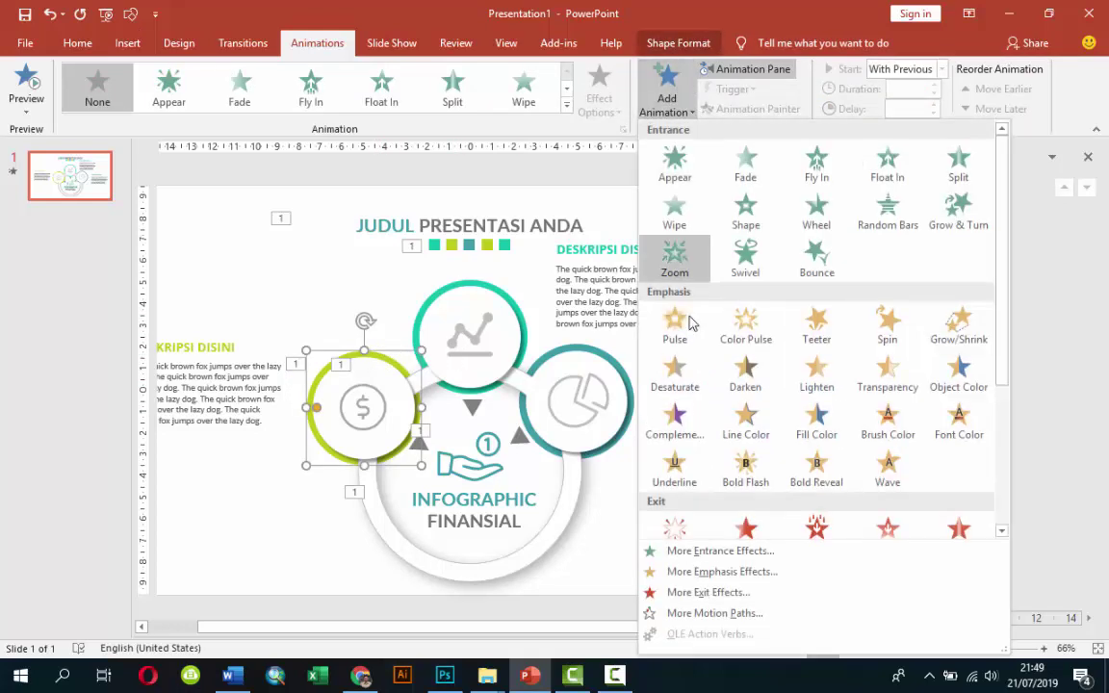
{"action": "left_click", "coordinate": [700, 550]}
{"action": "left_click", "coordinate": [490, 407]}
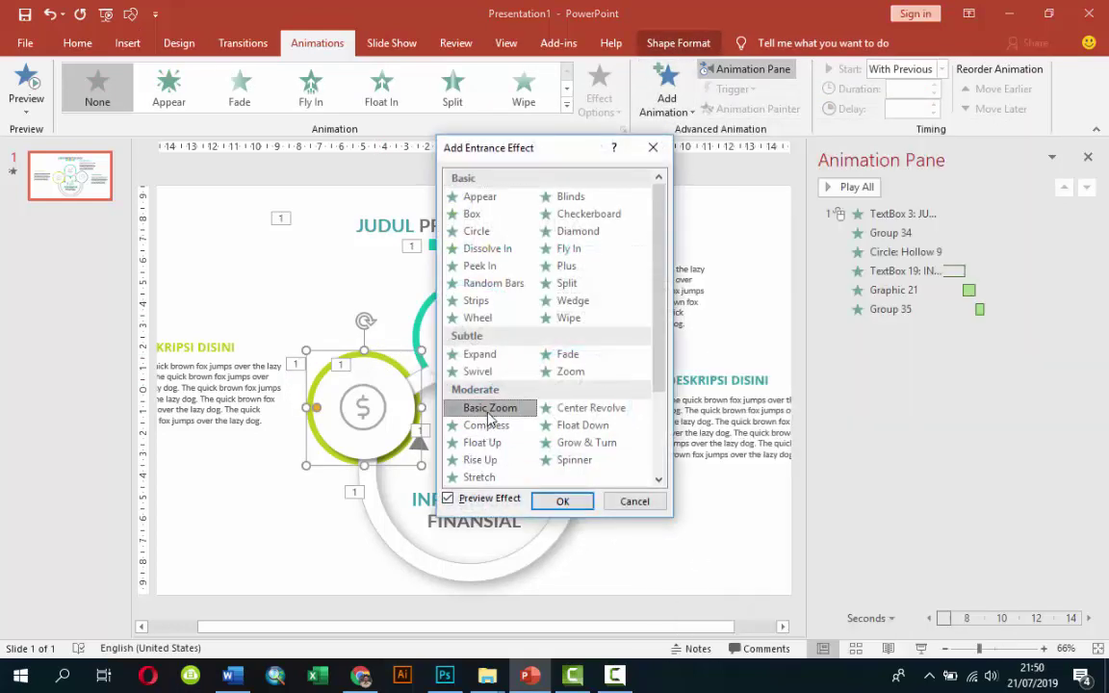
{"action": "left_click", "coordinate": [562, 500]}
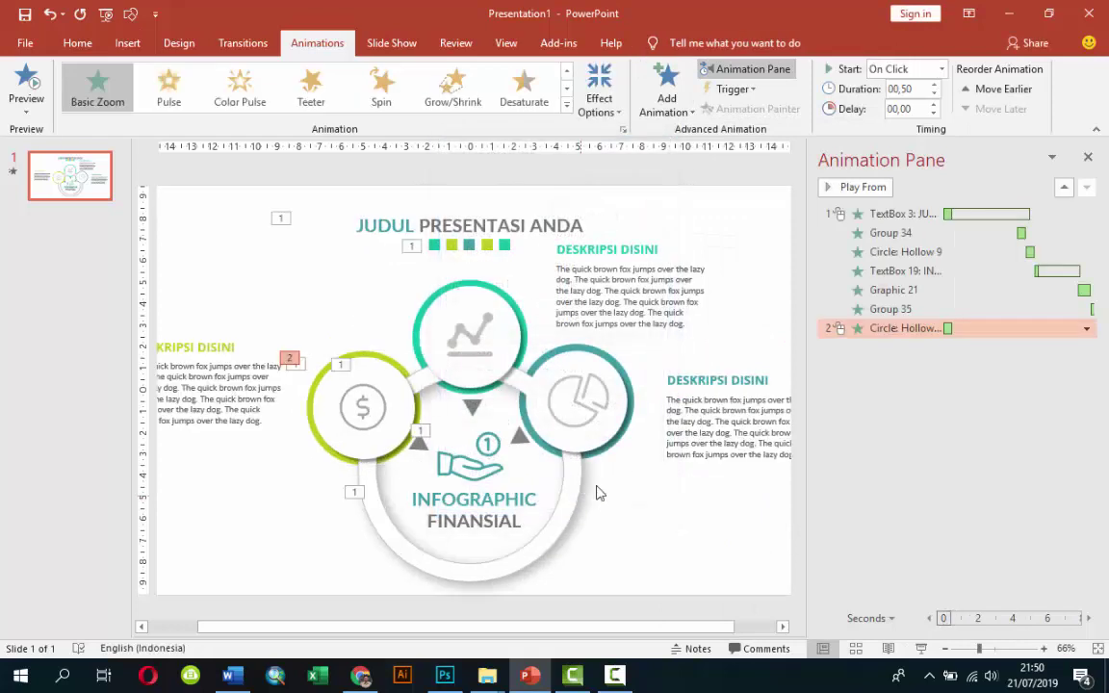
{"action": "left_click", "coordinate": [941, 70]}
{"action": "left_click", "coordinate": [887, 89]}
{"action": "type", "text": "08,5"}
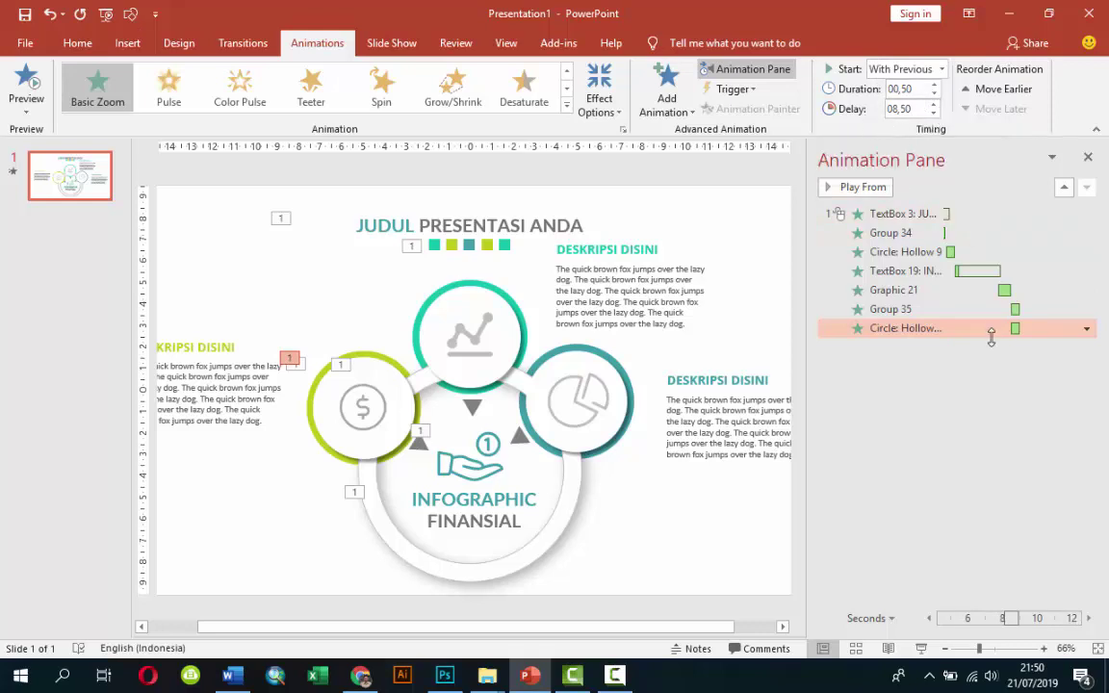
Change the zoom direction for the ring and for the dollar circle group
{"action": "left_click", "coordinate": [617, 87]}
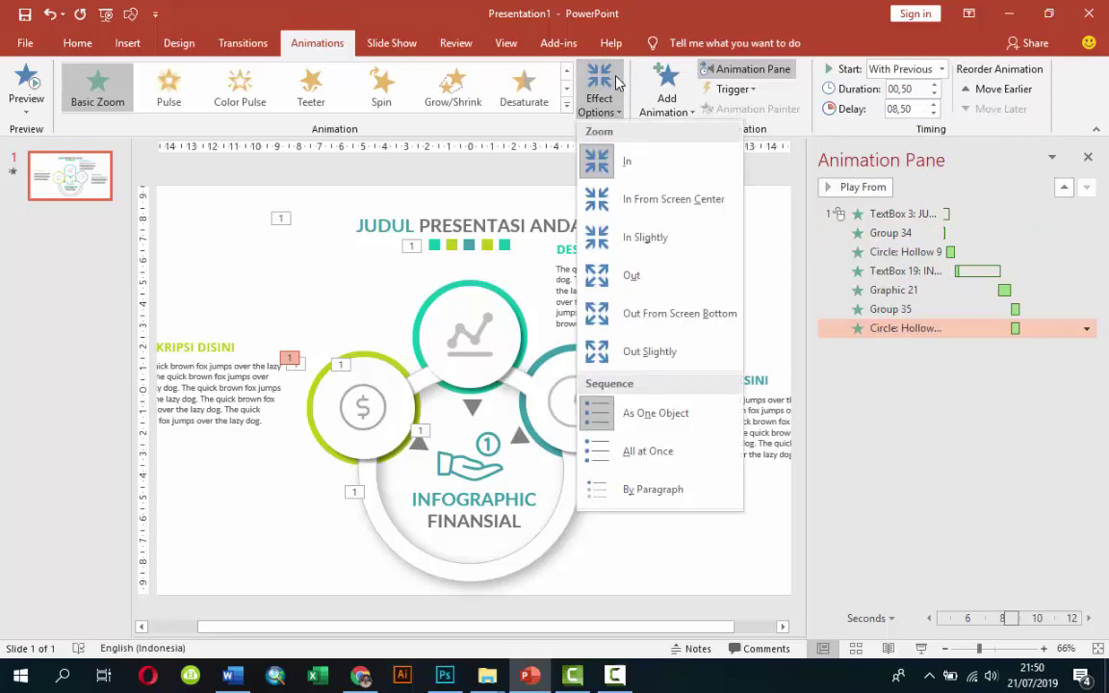
{"action": "left_click", "coordinate": [631, 246]}
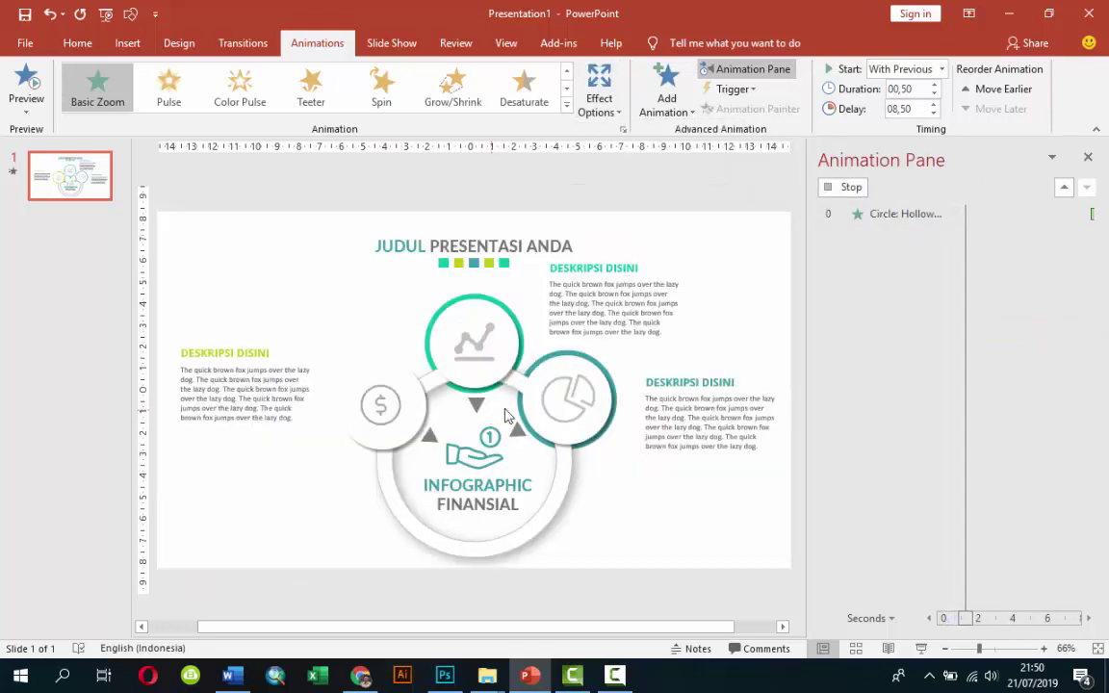
{"action": "left_click", "coordinate": [389, 404]}
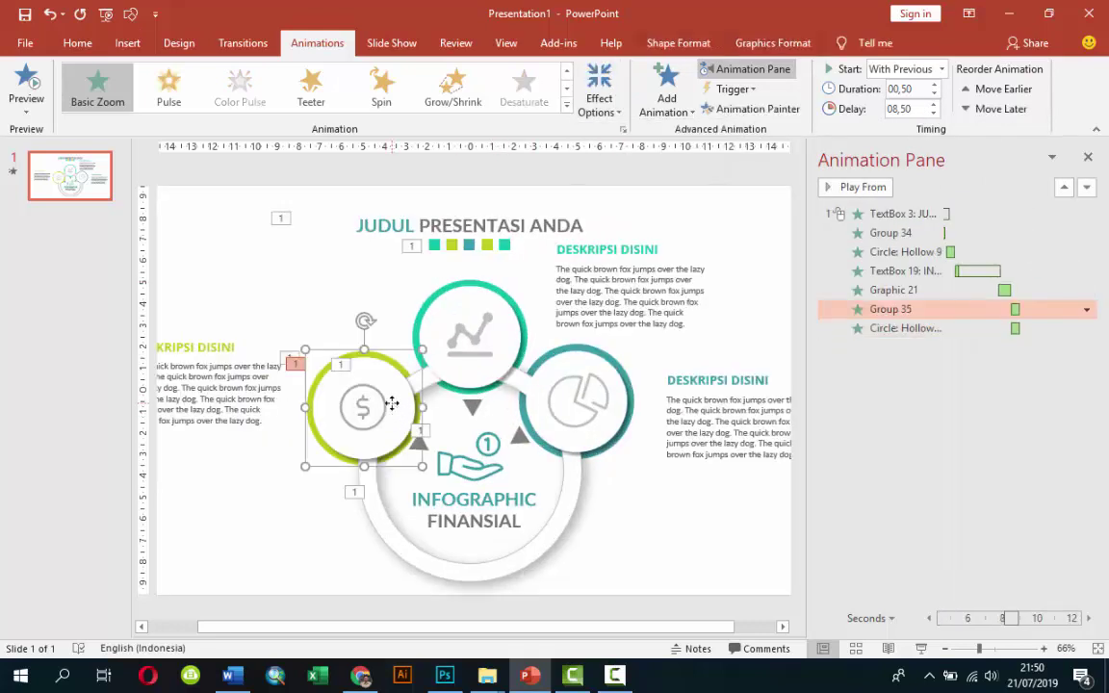
{"action": "left_click", "coordinate": [605, 101]}
{"action": "left_click", "coordinate": [597, 276]}
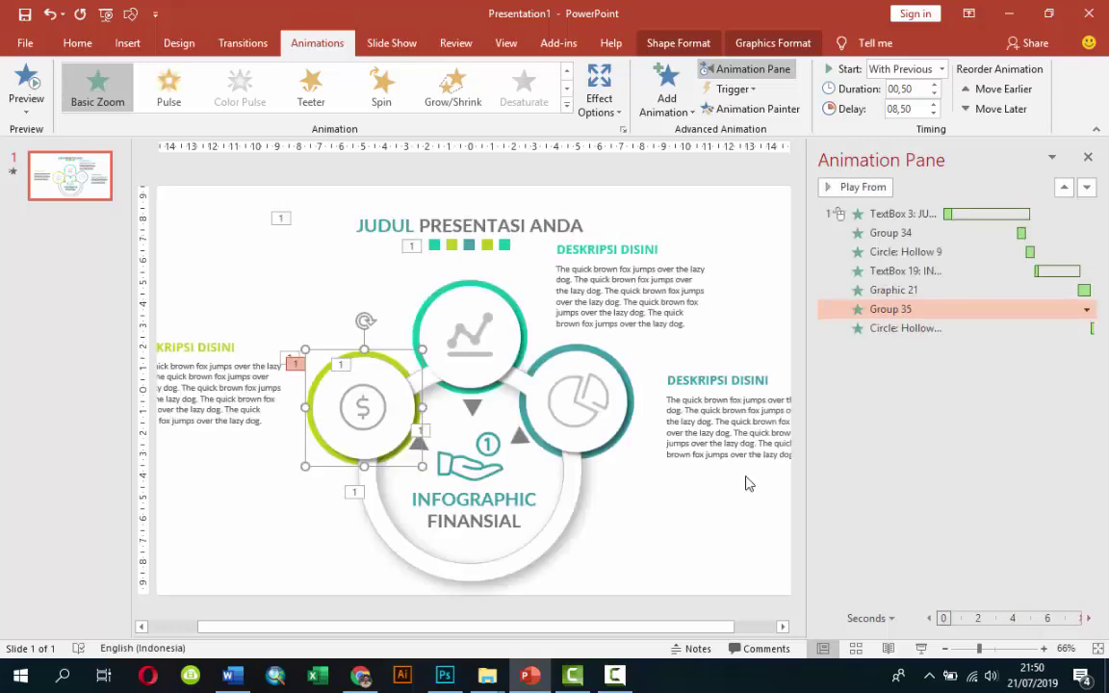
Give the small triangle beside the hand icon a Wipe entrance and set its direction
{"action": "left_click", "coordinate": [377, 282]}
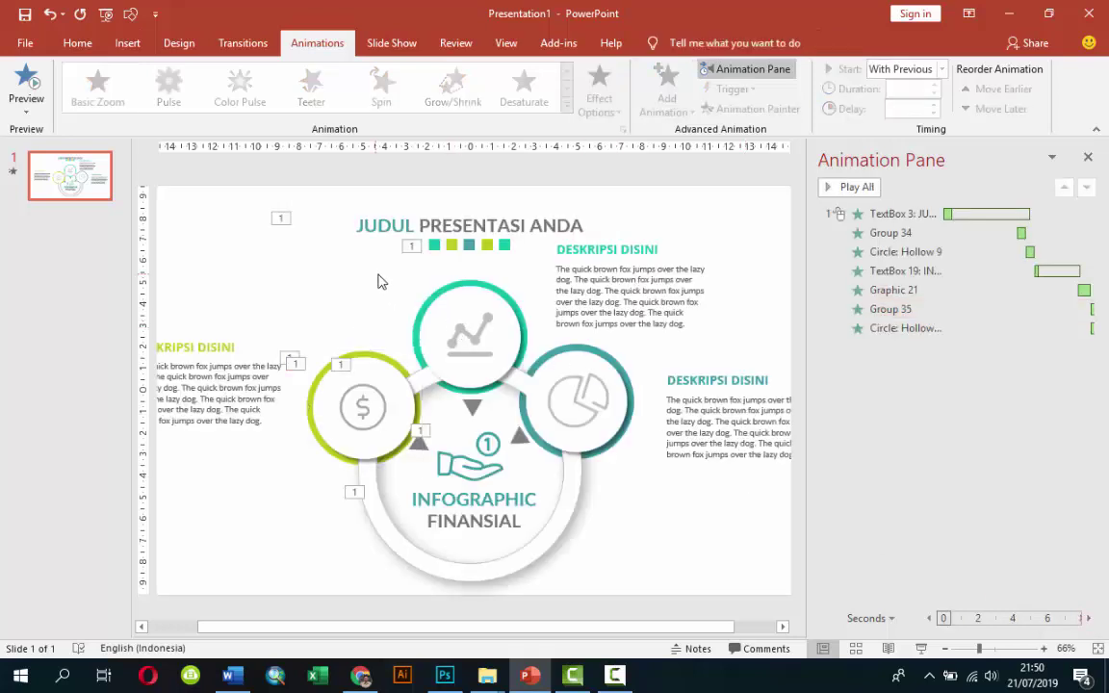
{"action": "left_click", "coordinate": [423, 447]}
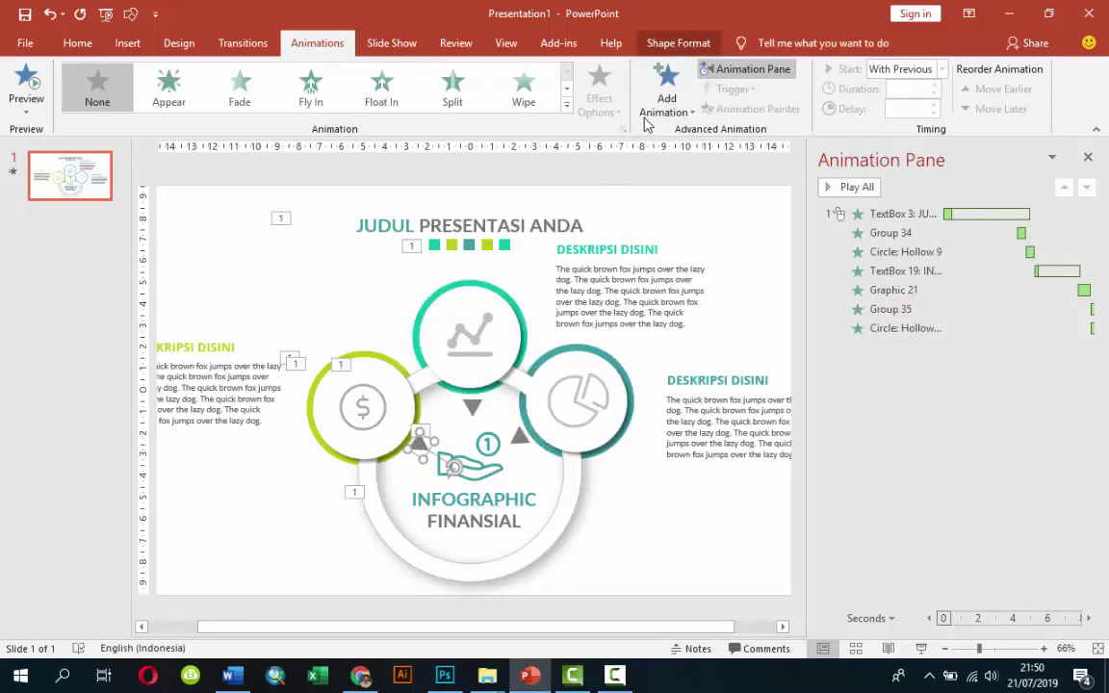
{"action": "left_click", "coordinate": [525, 97]}
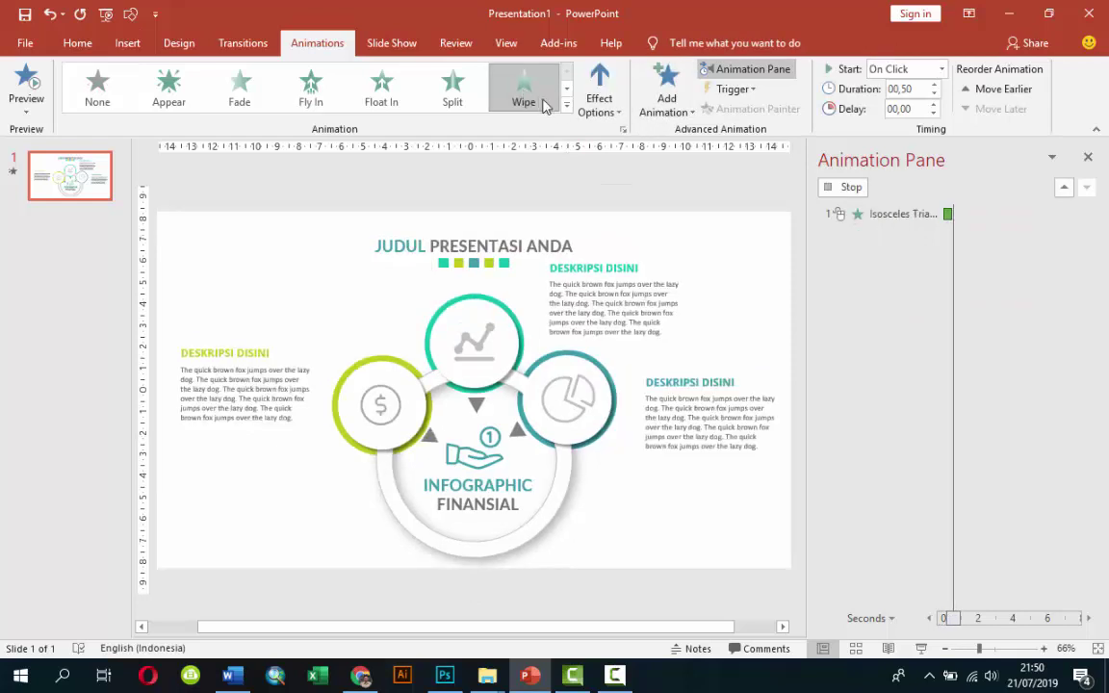
{"action": "left_click", "coordinate": [598, 91]}
{"action": "left_click", "coordinate": [626, 201]}
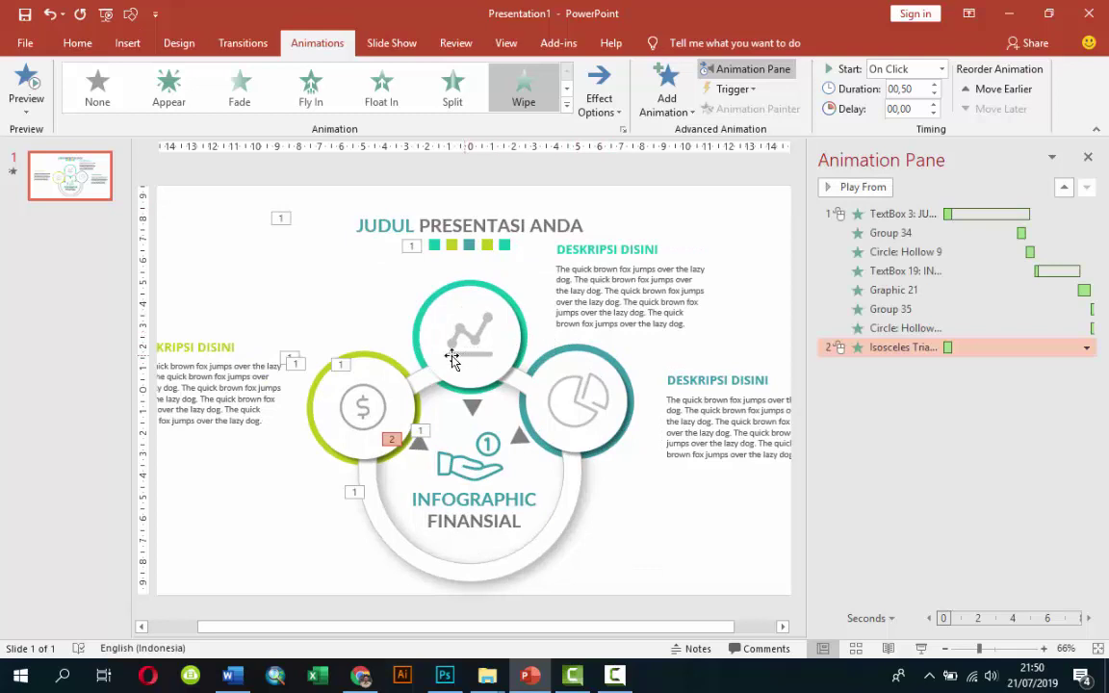
Group the top chart icon with its teal circle
{"action": "left_click", "coordinate": [470, 329]}
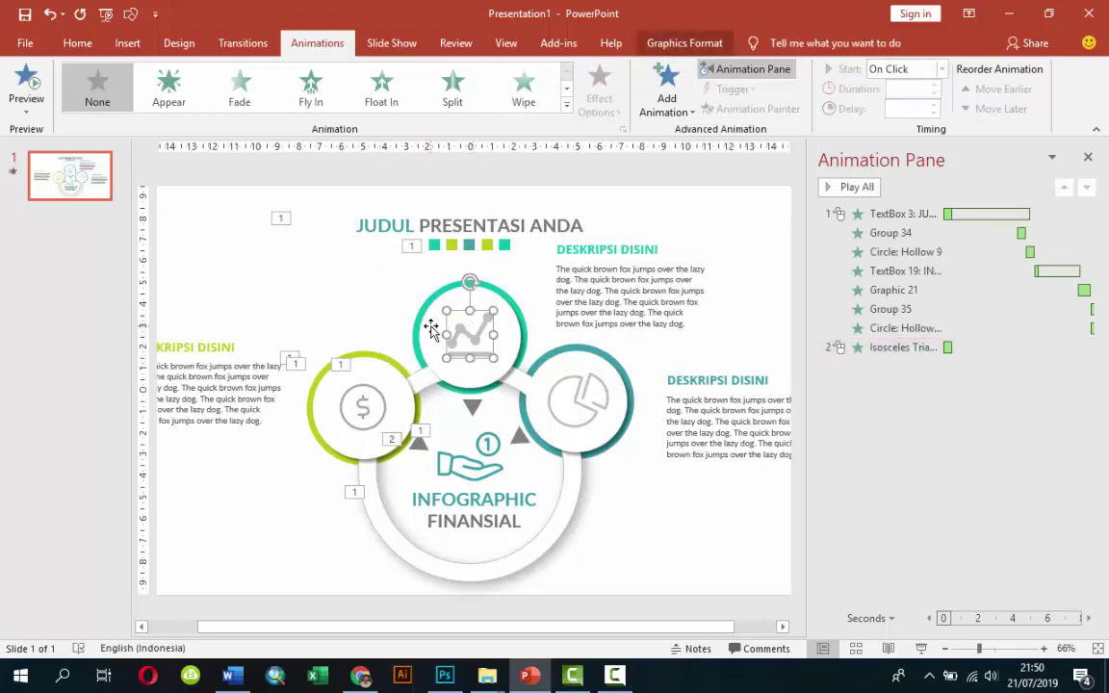
{"action": "left_click", "coordinate": [430, 326], "text": "shift"}
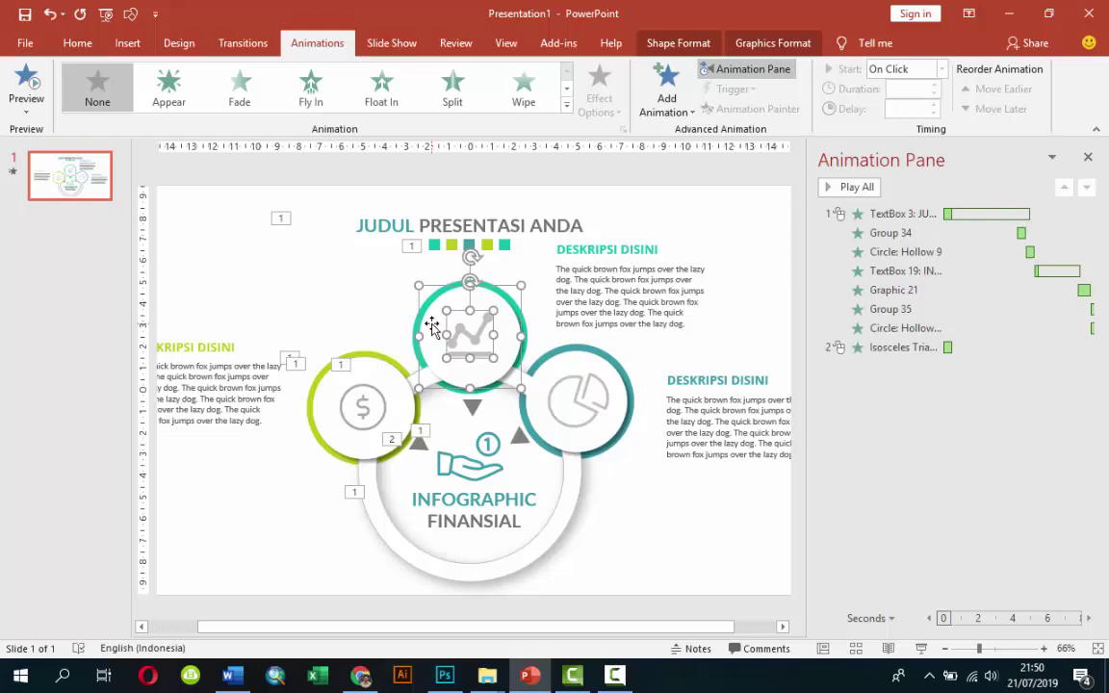
{"action": "key", "text": "ctrl+g"}
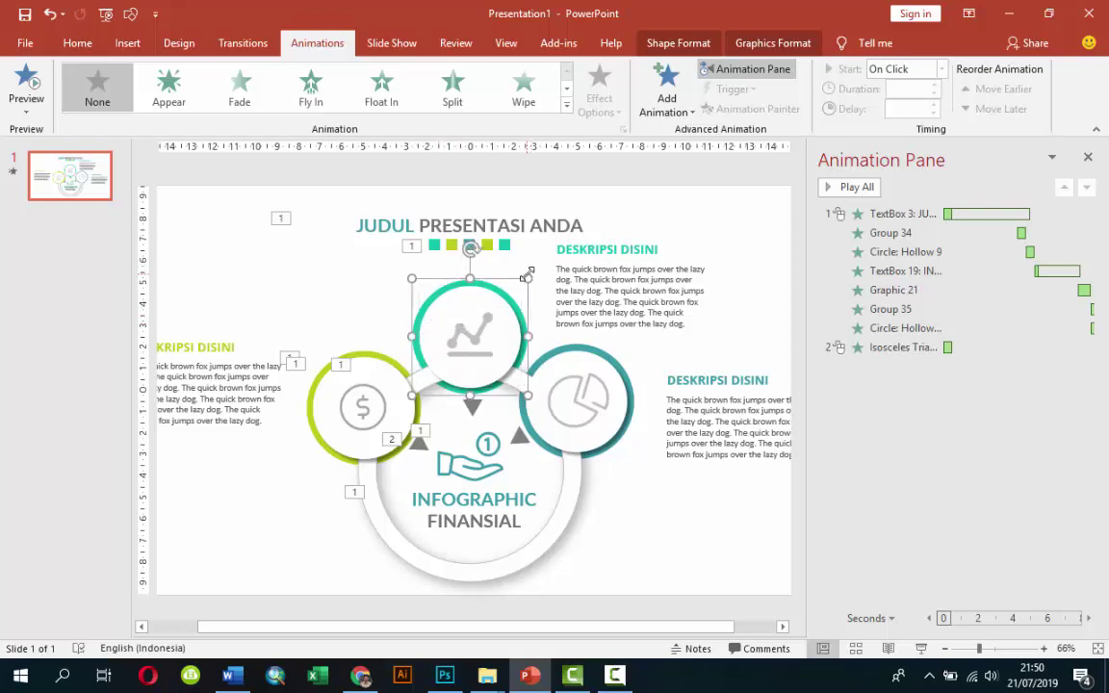
Make the triangle's Wipe start With Previous after a 9-second delay
{"action": "left_click", "coordinate": [384, 314]}
{"action": "left_click", "coordinate": [423, 298]}
{"action": "left_click", "coordinate": [377, 404]}
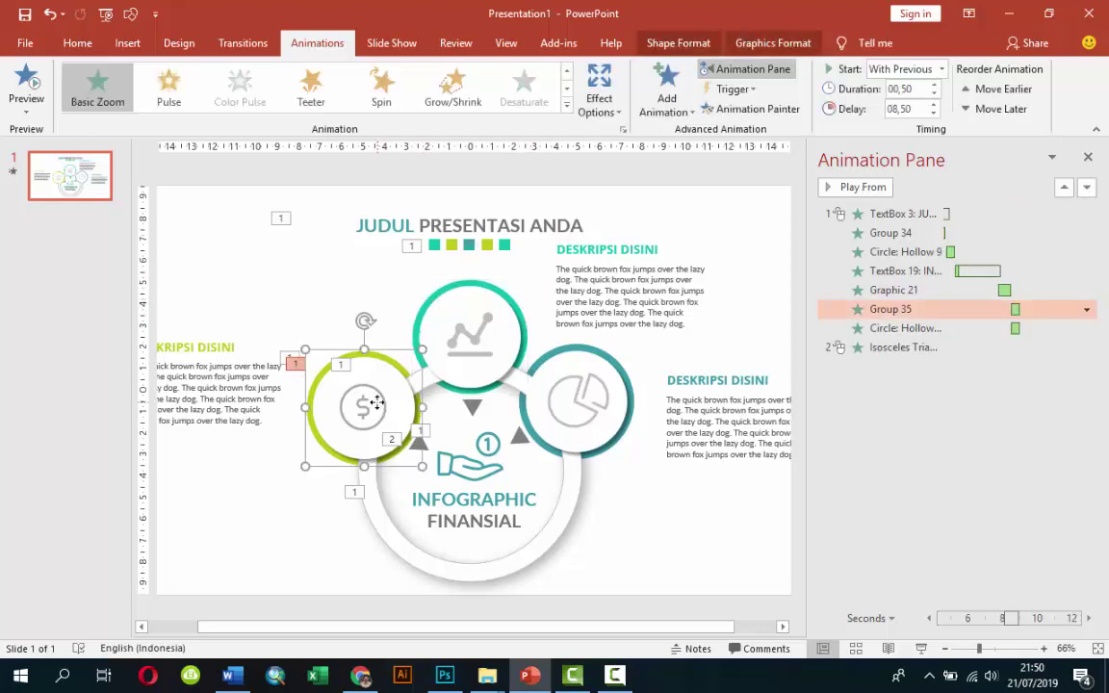
{"action": "left_click", "coordinate": [418, 443]}
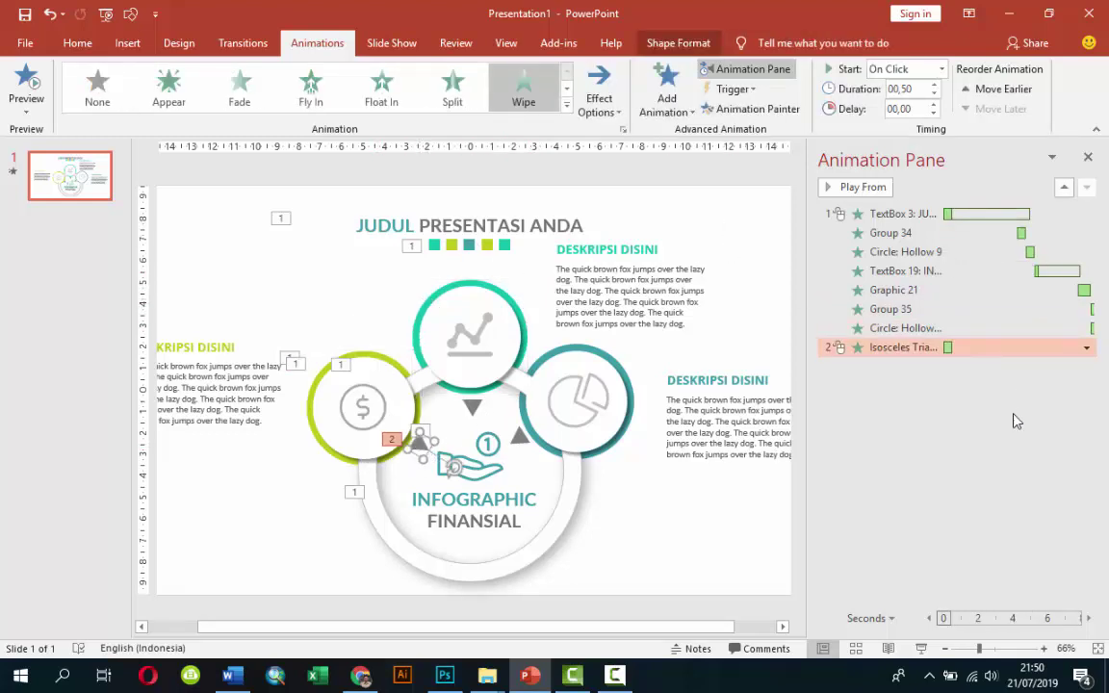
{"action": "left_click", "coordinate": [939, 69]}
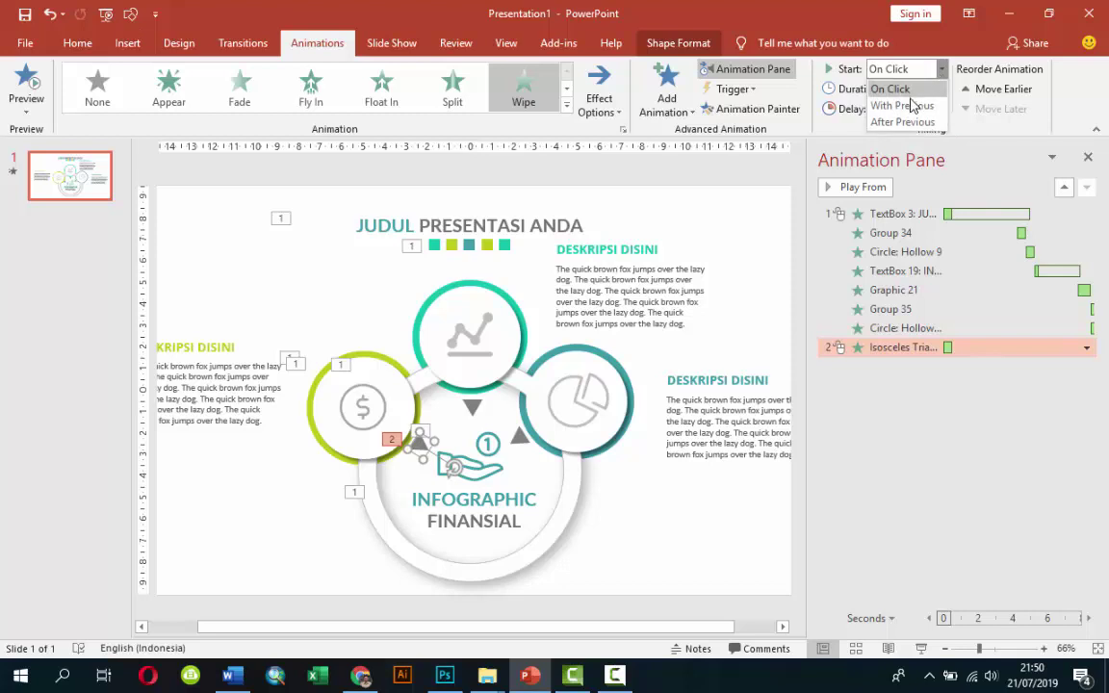
{"action": "left_click", "coordinate": [910, 104]}
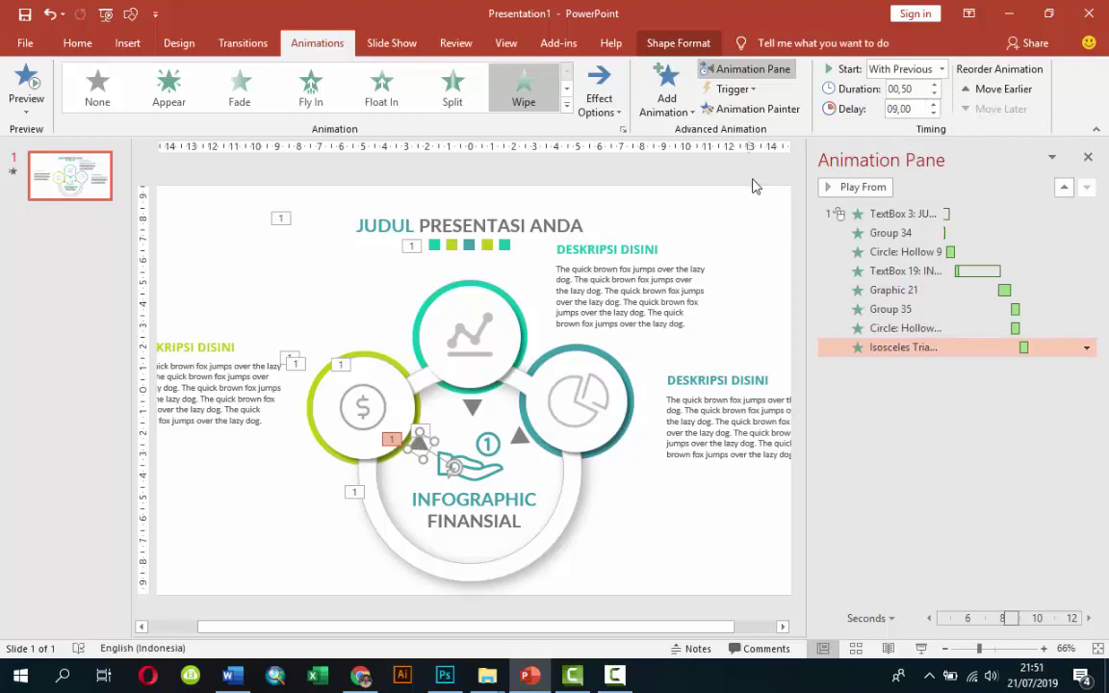
{"action": "left_click", "coordinate": [497, 310]}
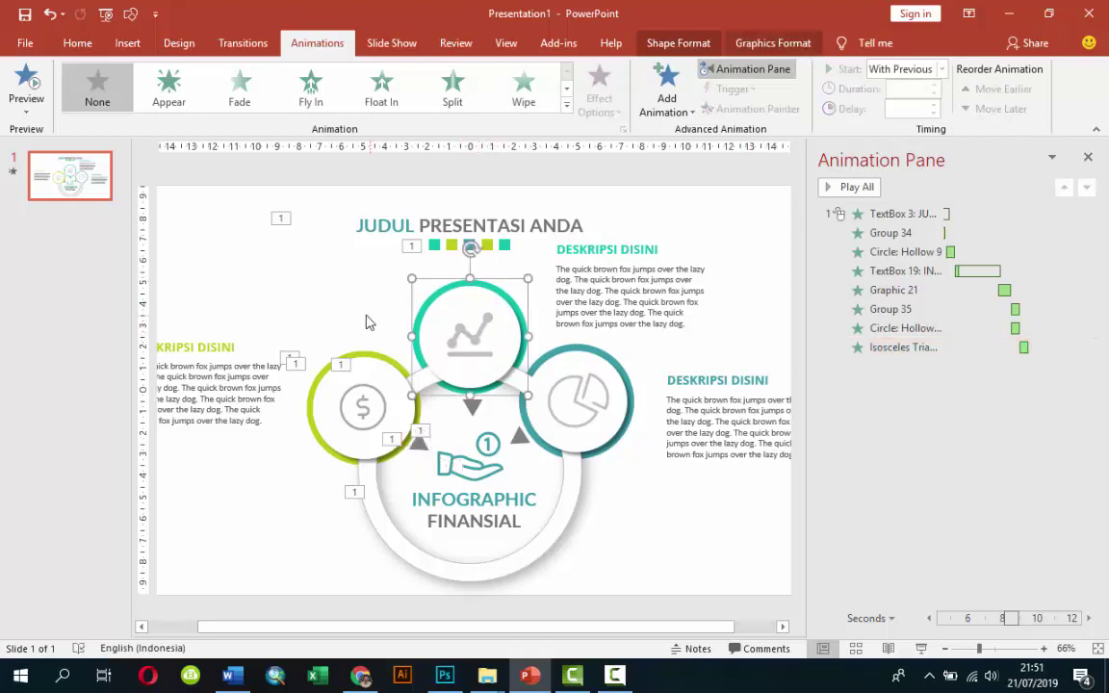
Copy the dollar group's and ring's zoom entrances onto the top chart circle and its ring
{"action": "left_click", "coordinate": [372, 408]}
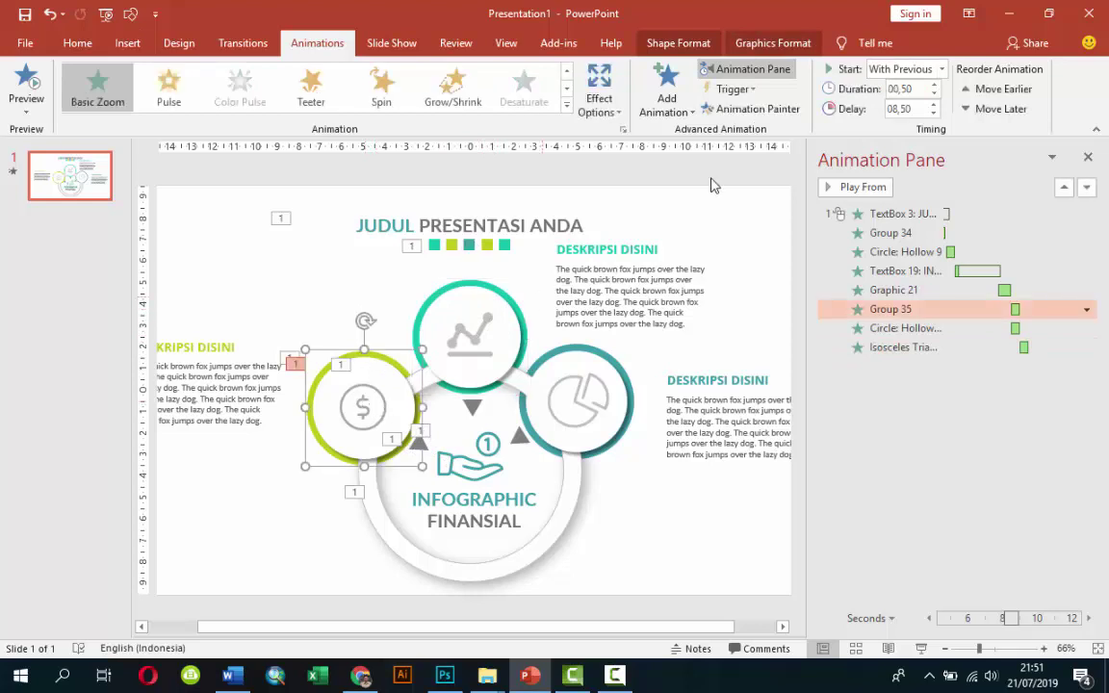
{"action": "left_click", "coordinate": [758, 109]}
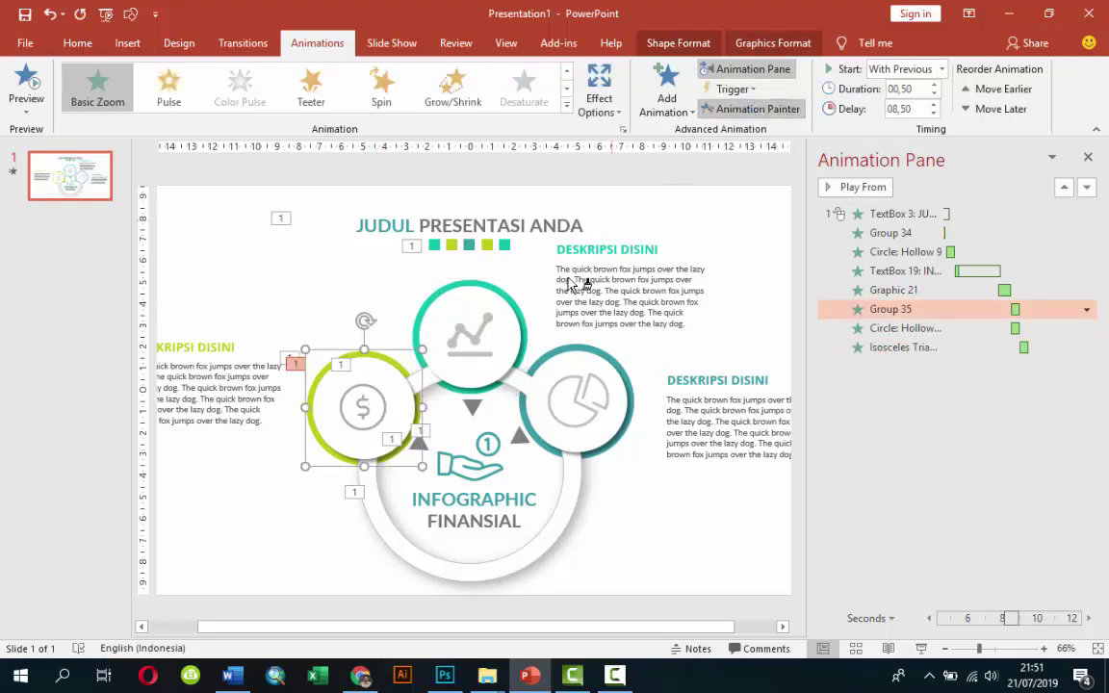
{"action": "left_click", "coordinate": [486, 330]}
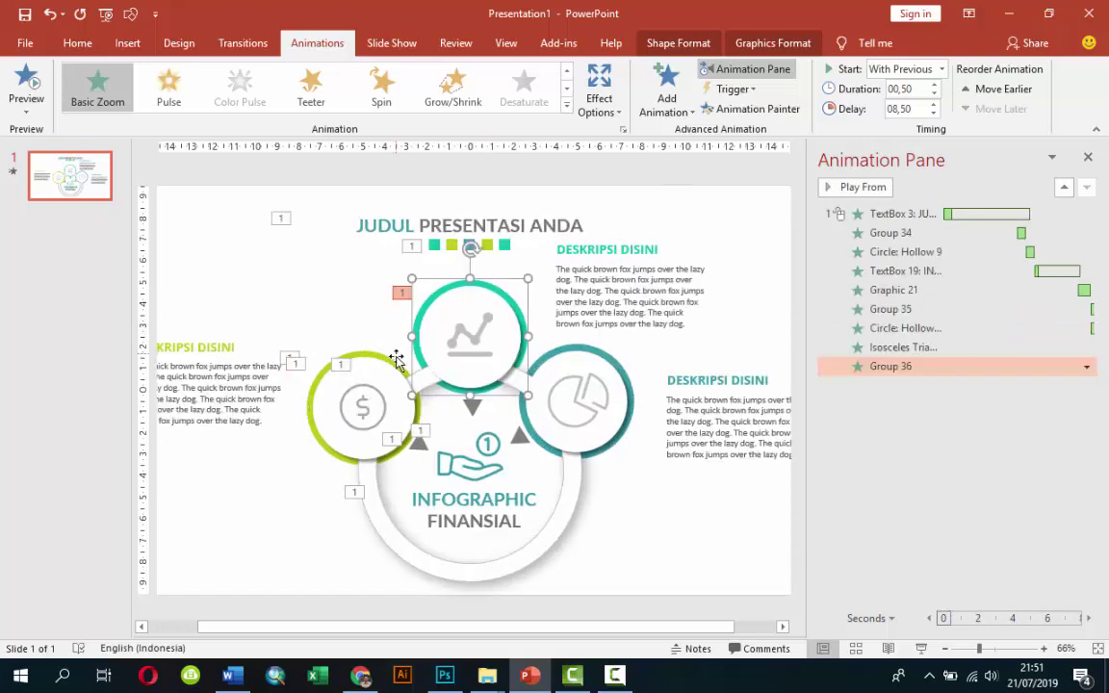
{"action": "left_click", "coordinate": [396, 359]}
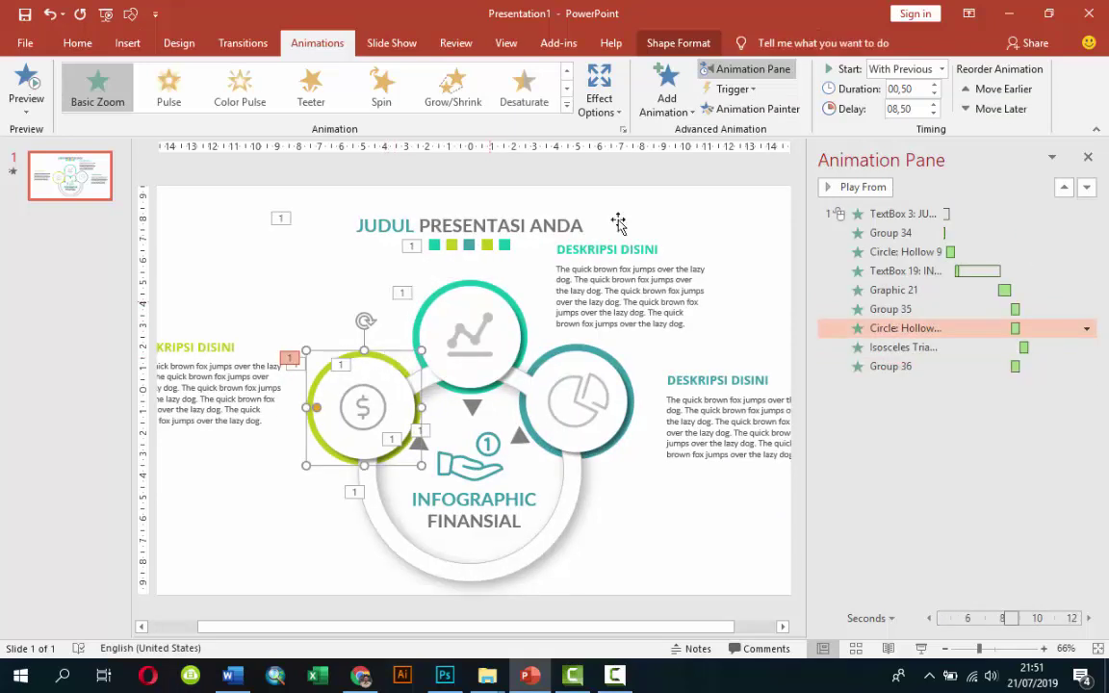
{"action": "left_click", "coordinate": [756, 109]}
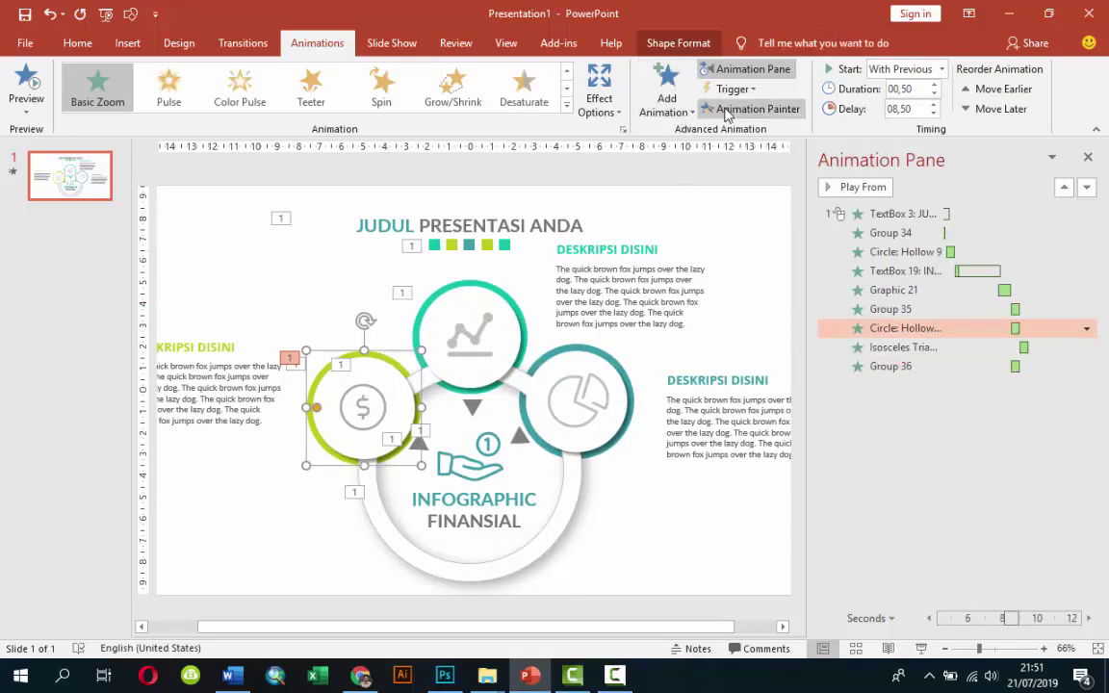
{"action": "left_click", "coordinate": [502, 298]}
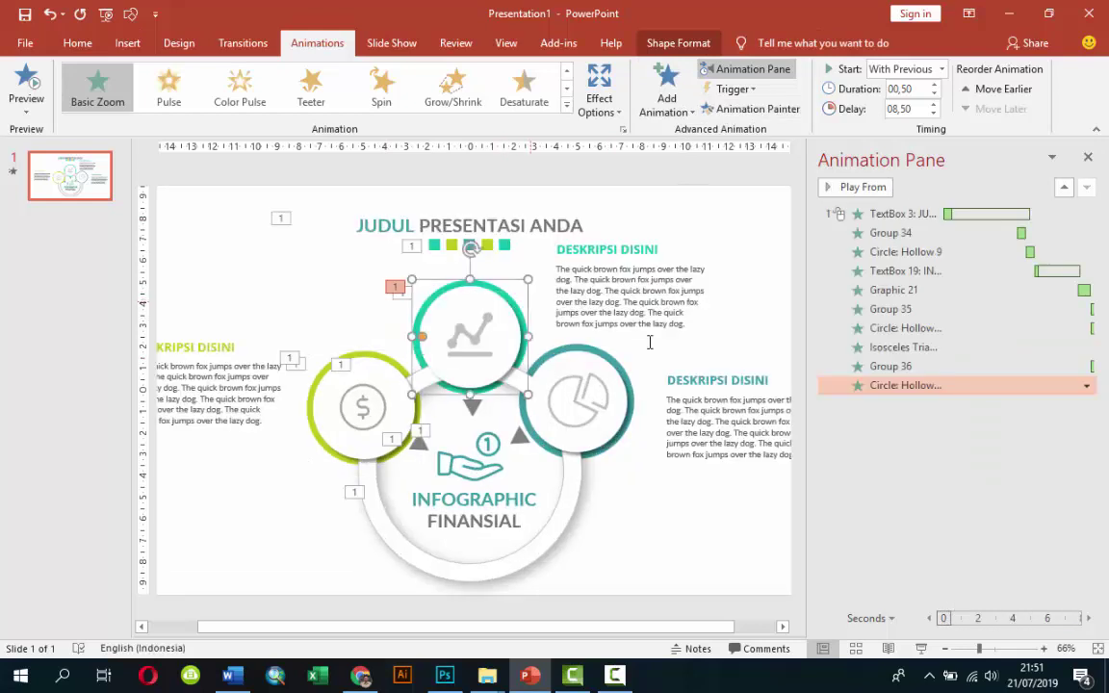
Delay Group 36 to 9.25 seconds and its ring animation to 9.5 seconds
{"action": "left_click", "coordinate": [1087, 620]}
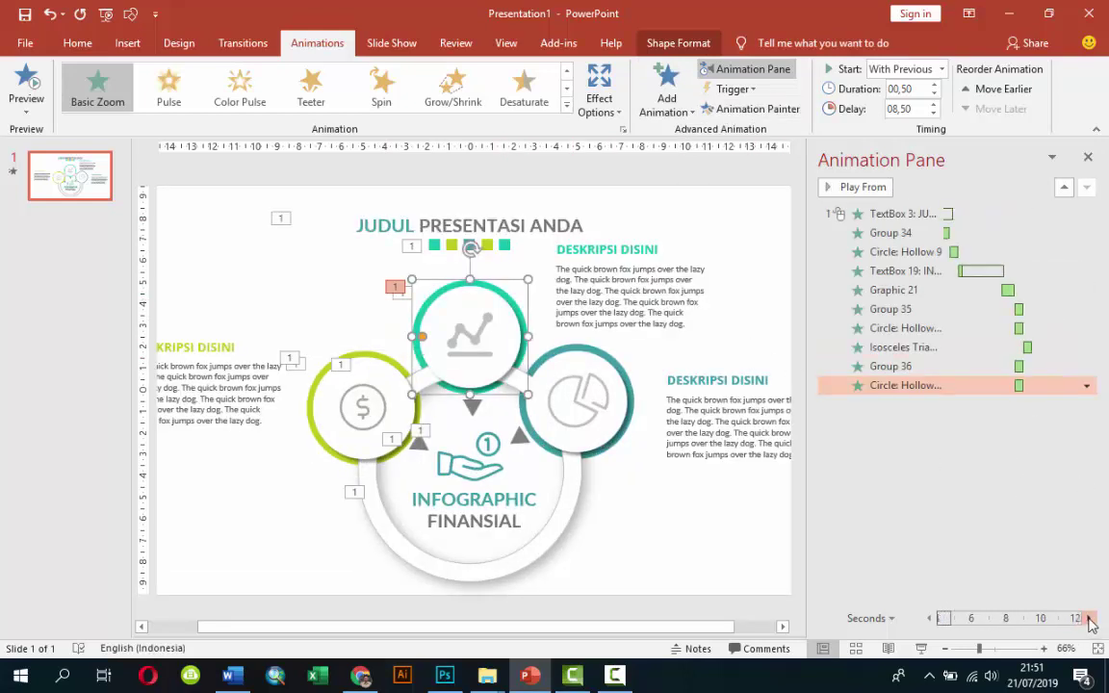
{"action": "left_click", "coordinate": [927, 617]}
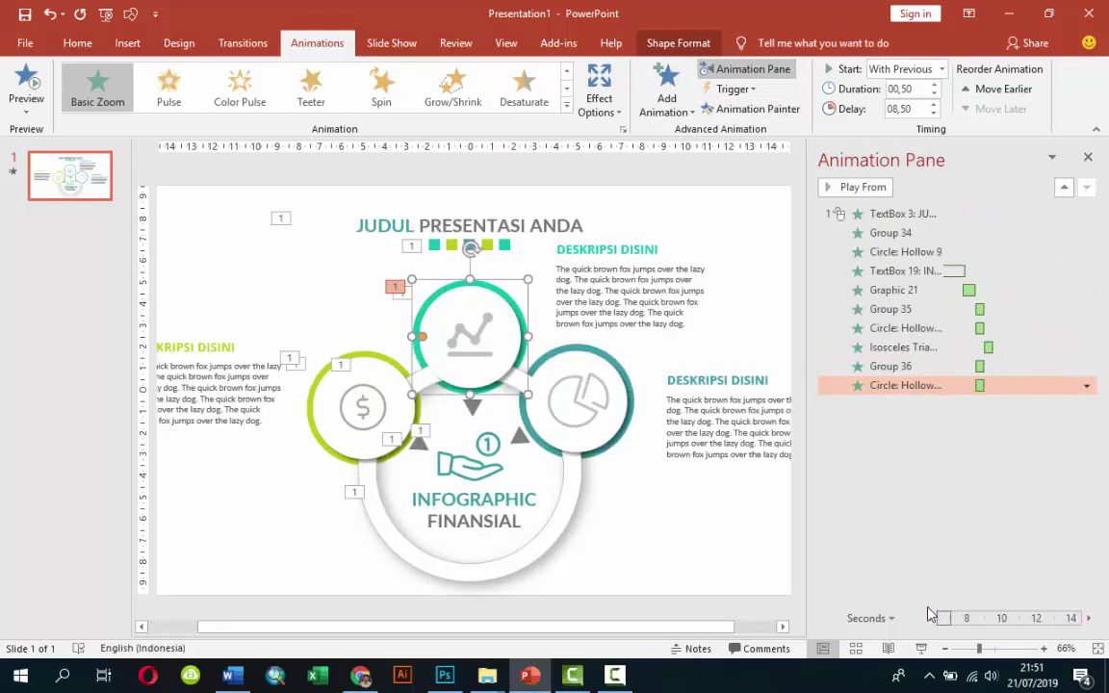
{"action": "left_click", "coordinate": [1012, 372]}
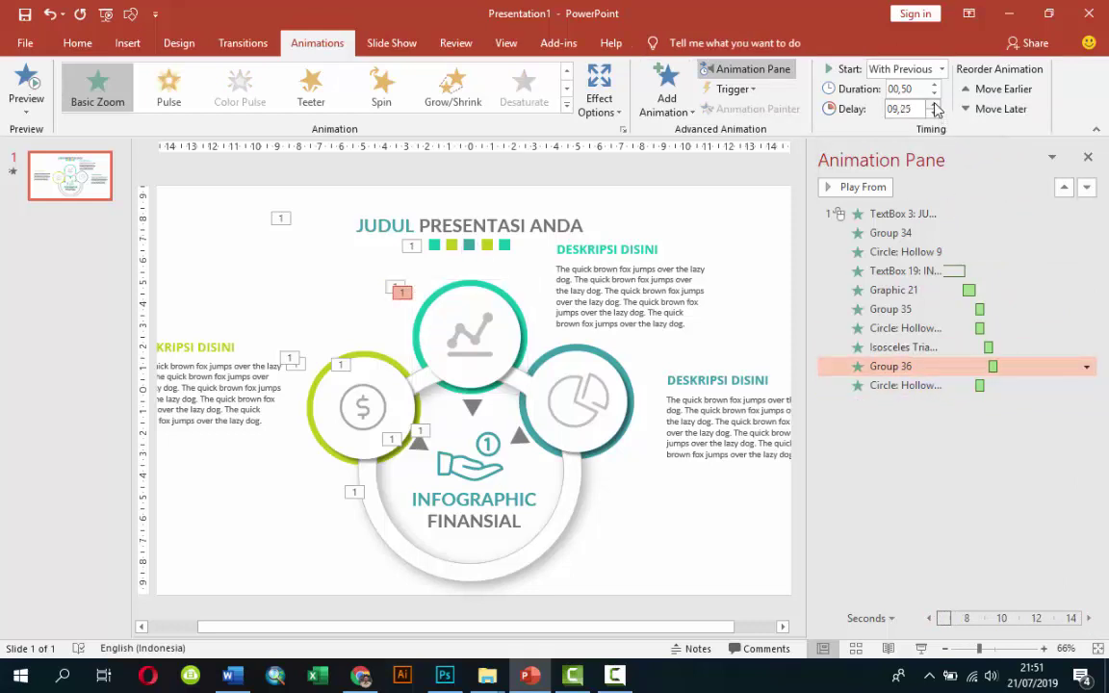
{"action": "left_click", "coordinate": [895, 385]}
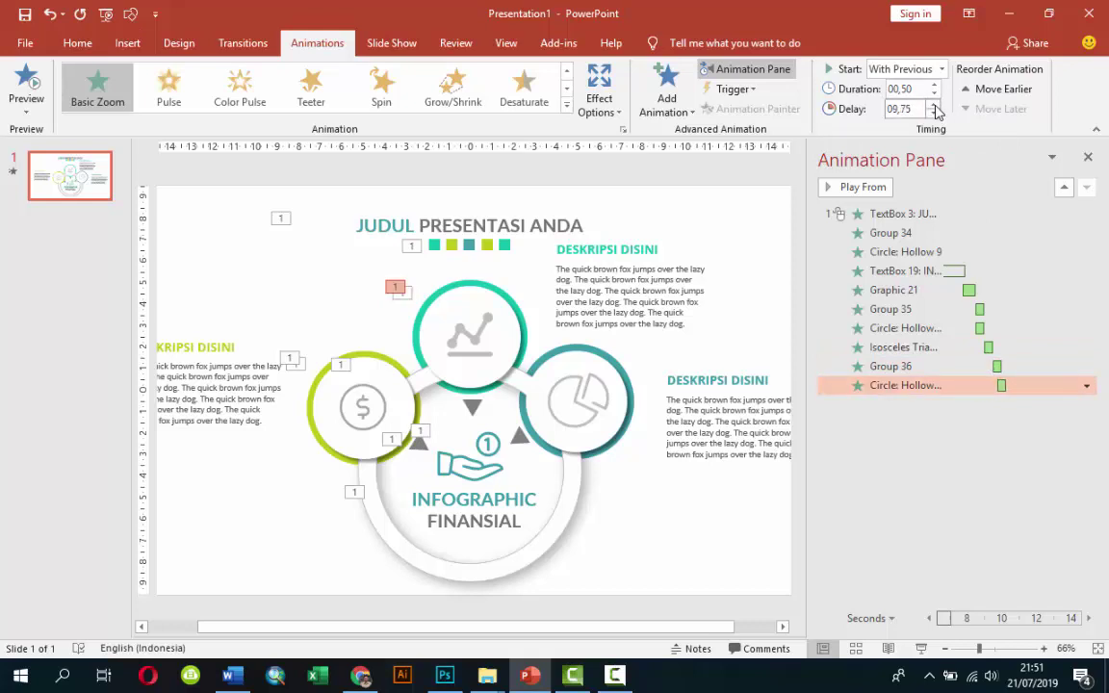
{"action": "left_click", "coordinate": [937, 113]}
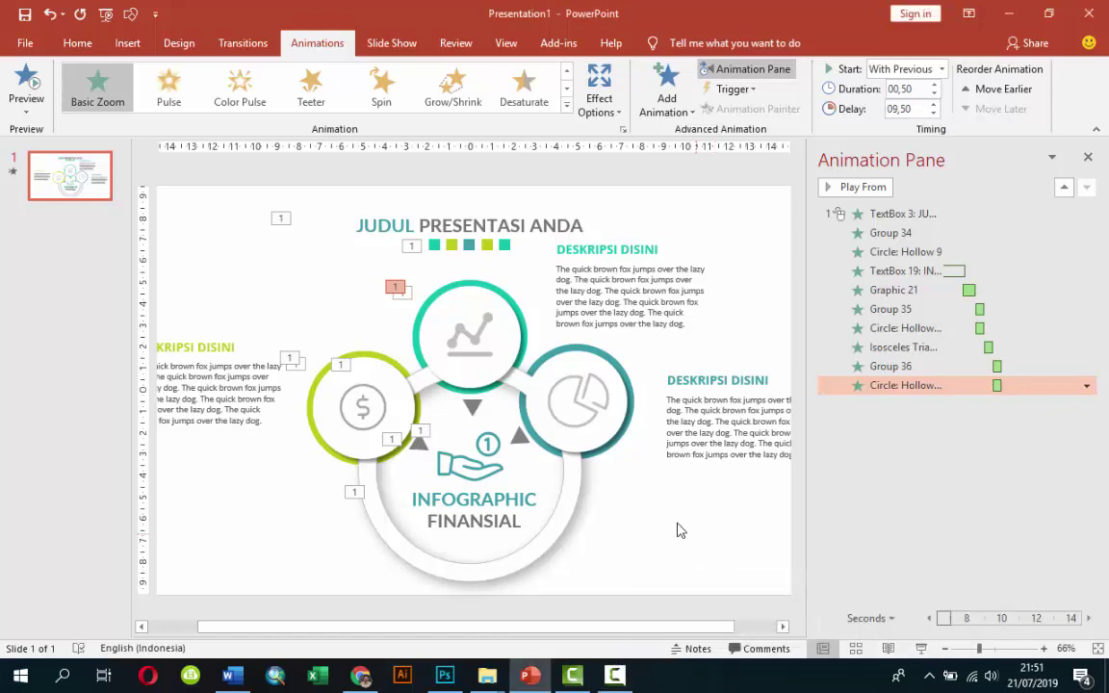
Copy the left triangle's Wipe onto the downward triangle below the top circle, delayed 10 seconds
{"action": "left_click", "coordinate": [419, 439]}
{"action": "left_click", "coordinate": [708, 111]}
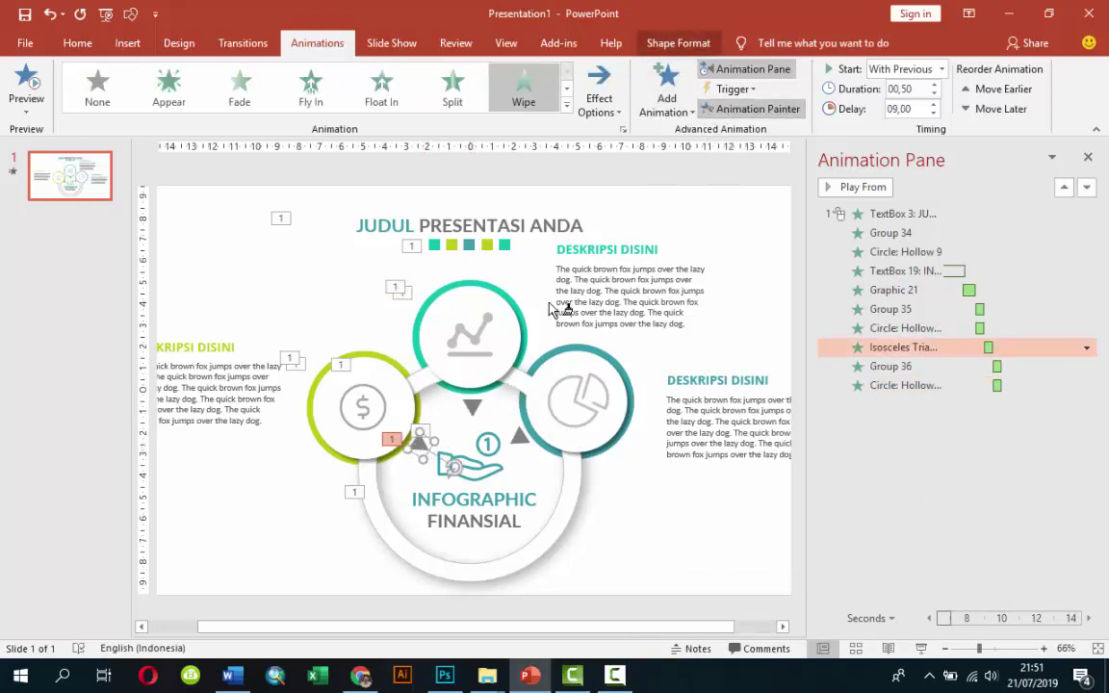
{"action": "left_click", "coordinate": [478, 412]}
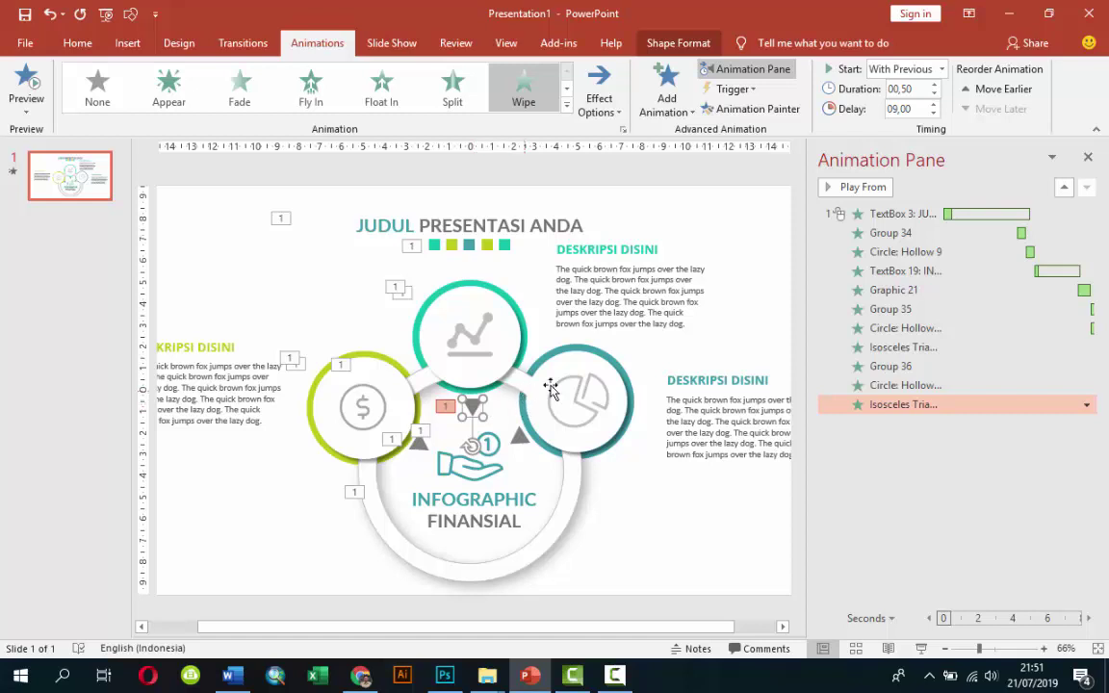
{"action": "left_click", "coordinate": [1088, 617]}
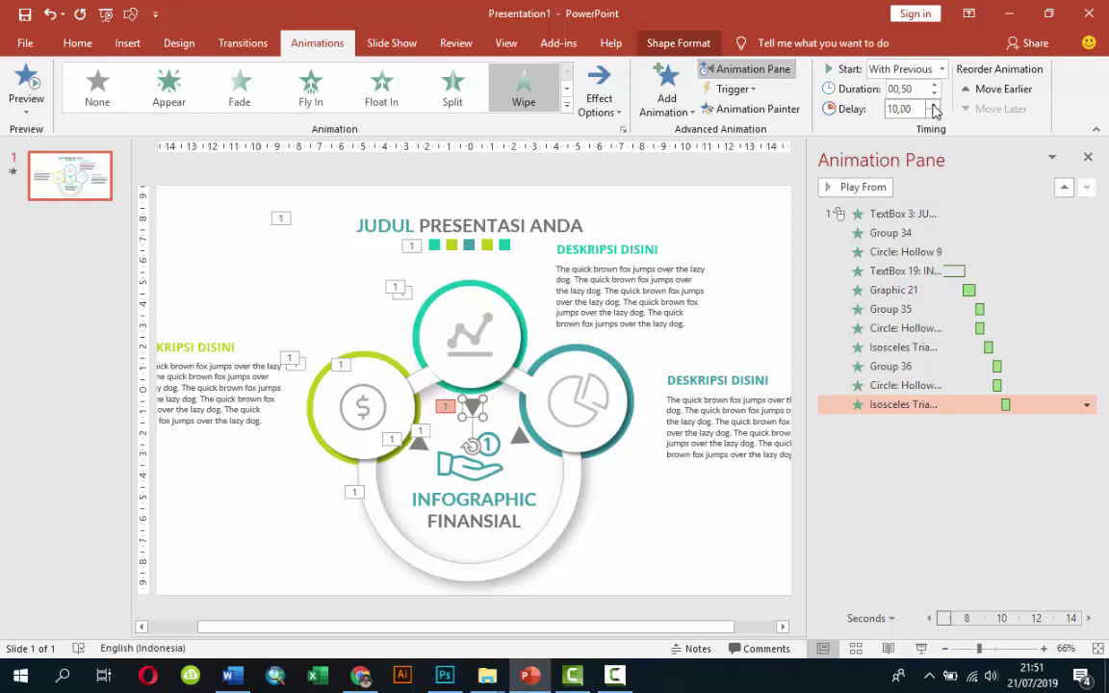
Select the pie-chart icon and its teal ring and slightly enlarge the icon
{"action": "left_click", "coordinate": [460, 297]}
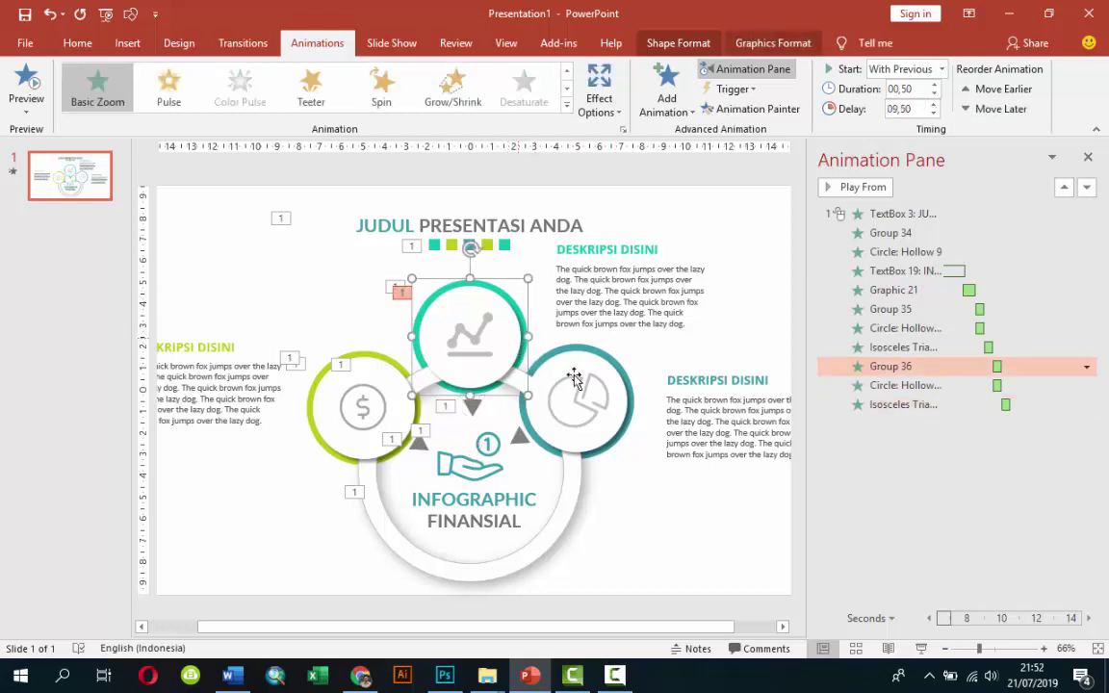
{"action": "left_click", "coordinate": [573, 377]}
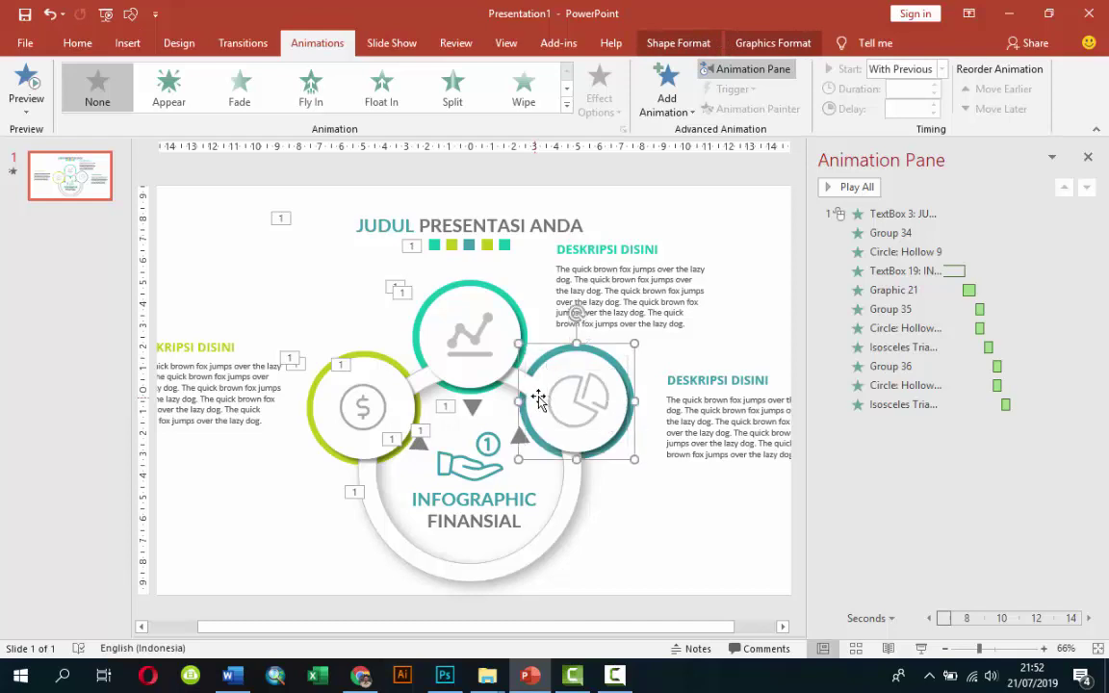
{"action": "left_click", "coordinate": [601, 351]}
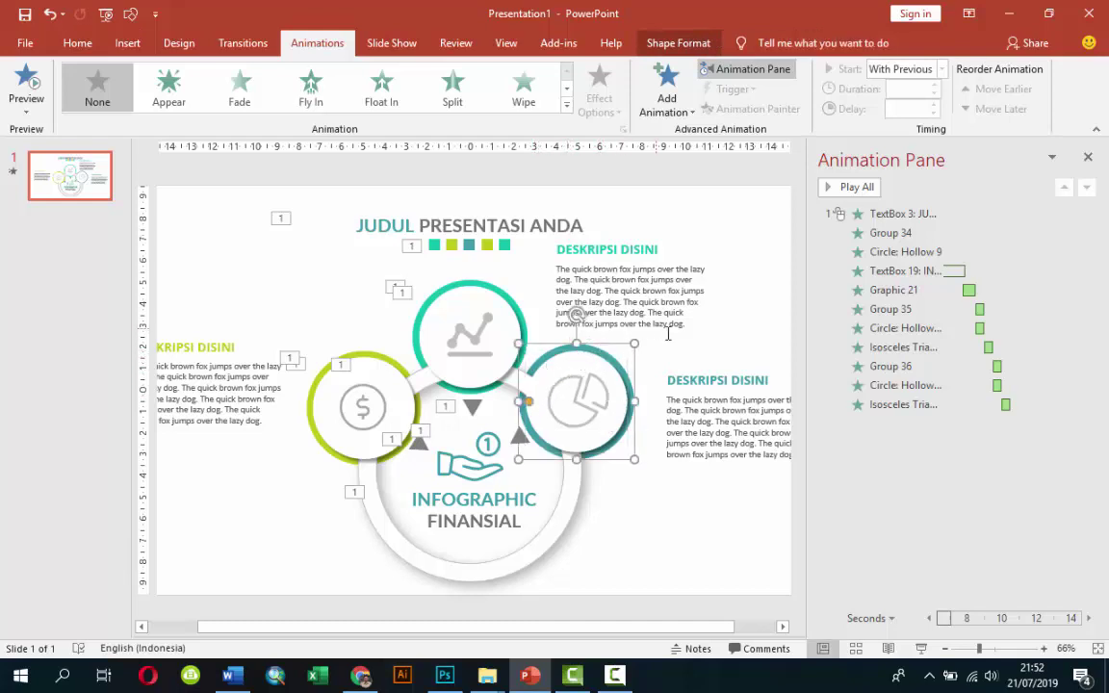
{"action": "key", "text": "Tab"}
{"action": "key", "text": "Tab"}
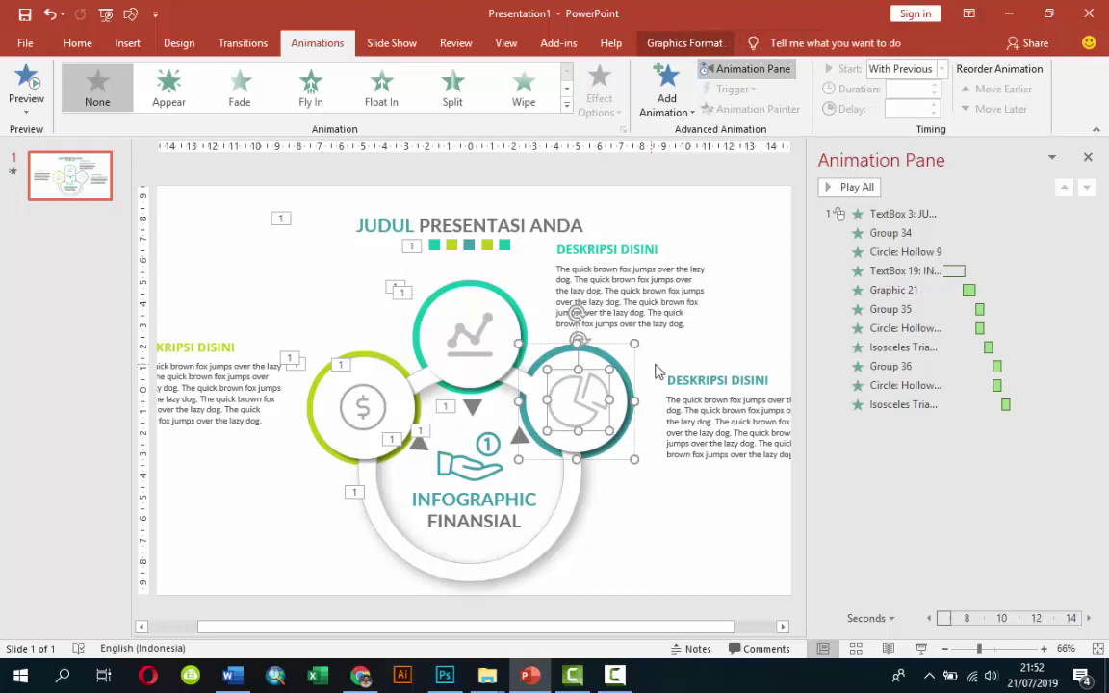
{"action": "key", "text": "Tab"}
{"action": "left_click", "coordinate": [531, 353]}
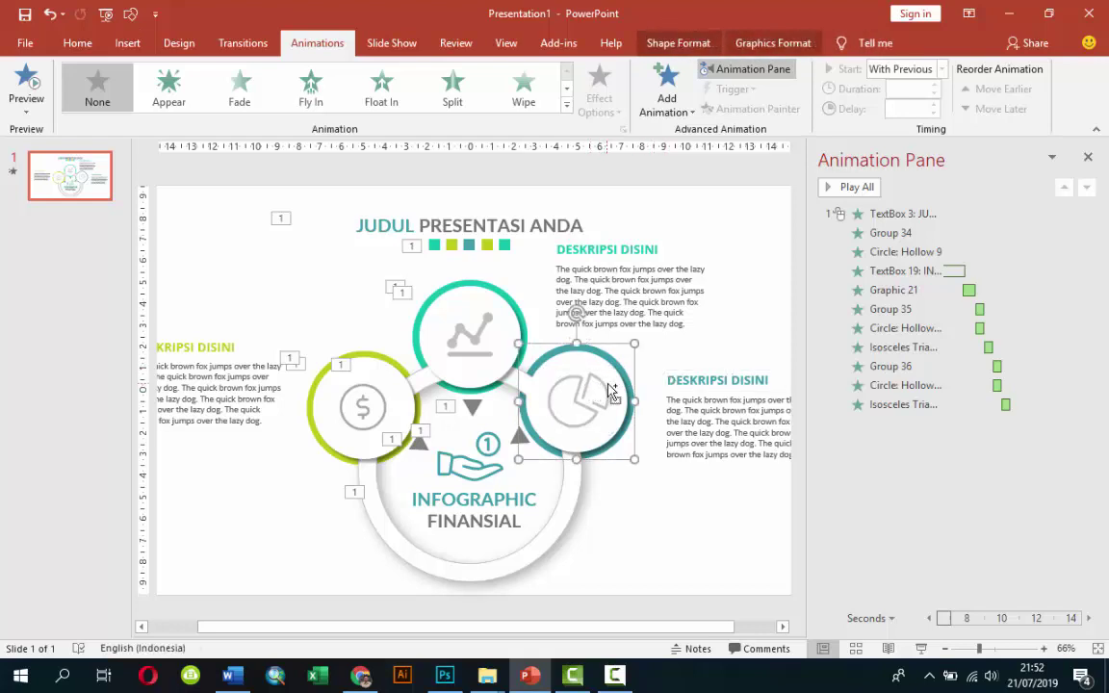
{"action": "left_click", "coordinate": [633, 389]}
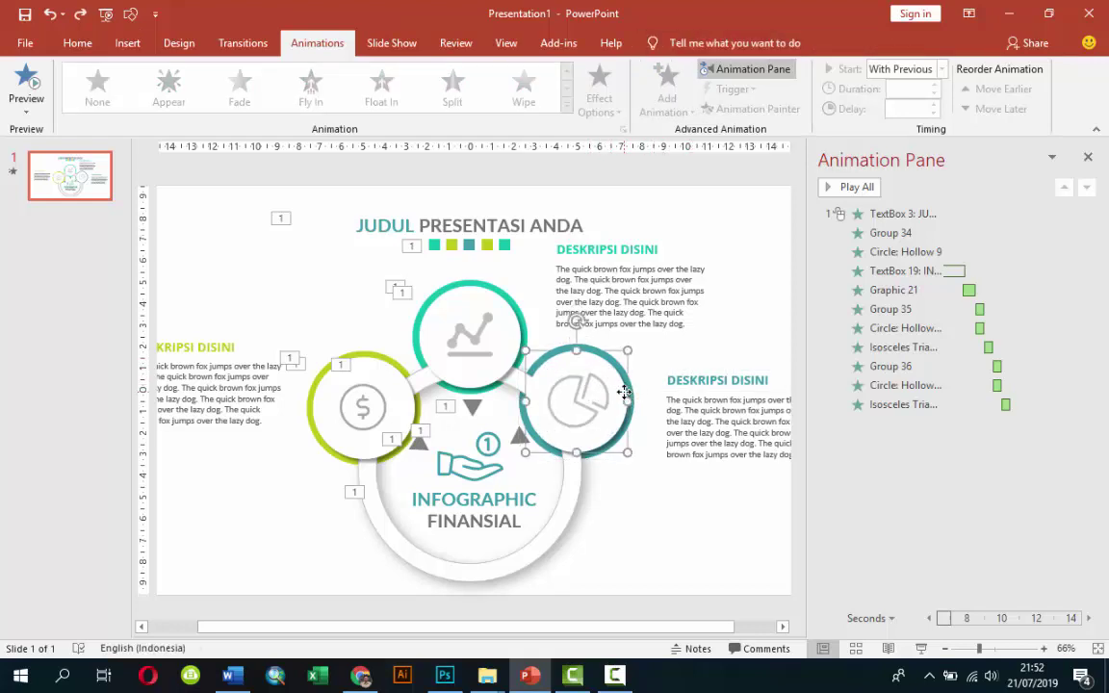
{"action": "left_click", "coordinate": [596, 393]}
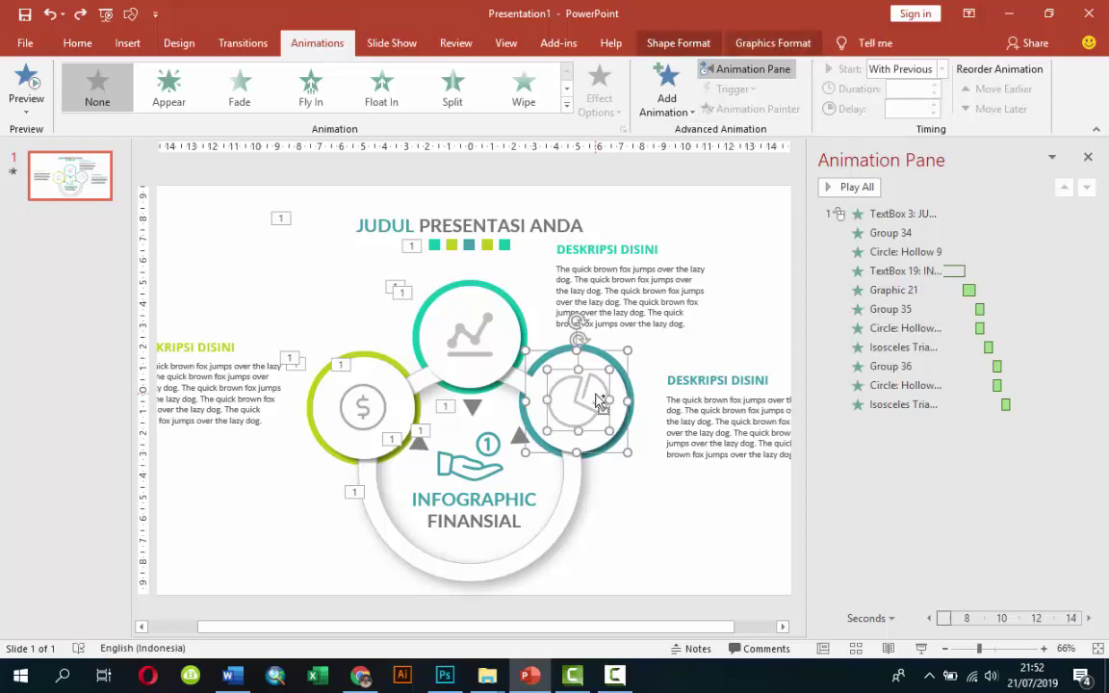
{"action": "left_click_drag", "start_coordinate": [602, 400], "coordinate": [596, 396]}
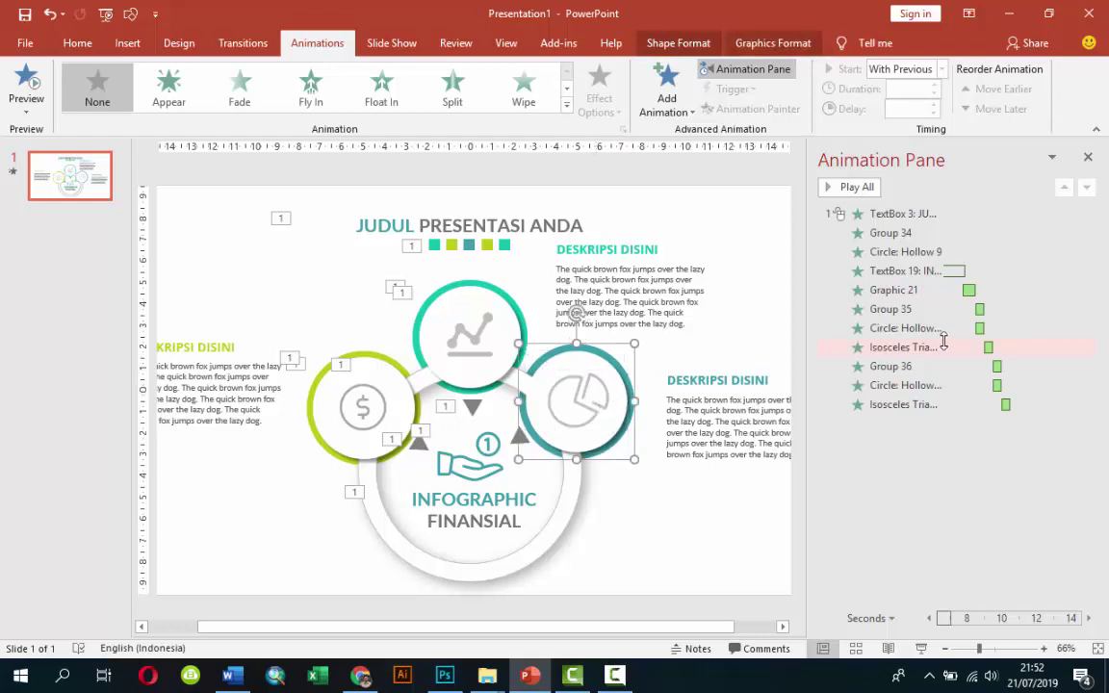
{"action": "left_click", "coordinate": [560, 332]}
{"action": "left_click", "coordinate": [563, 326]}
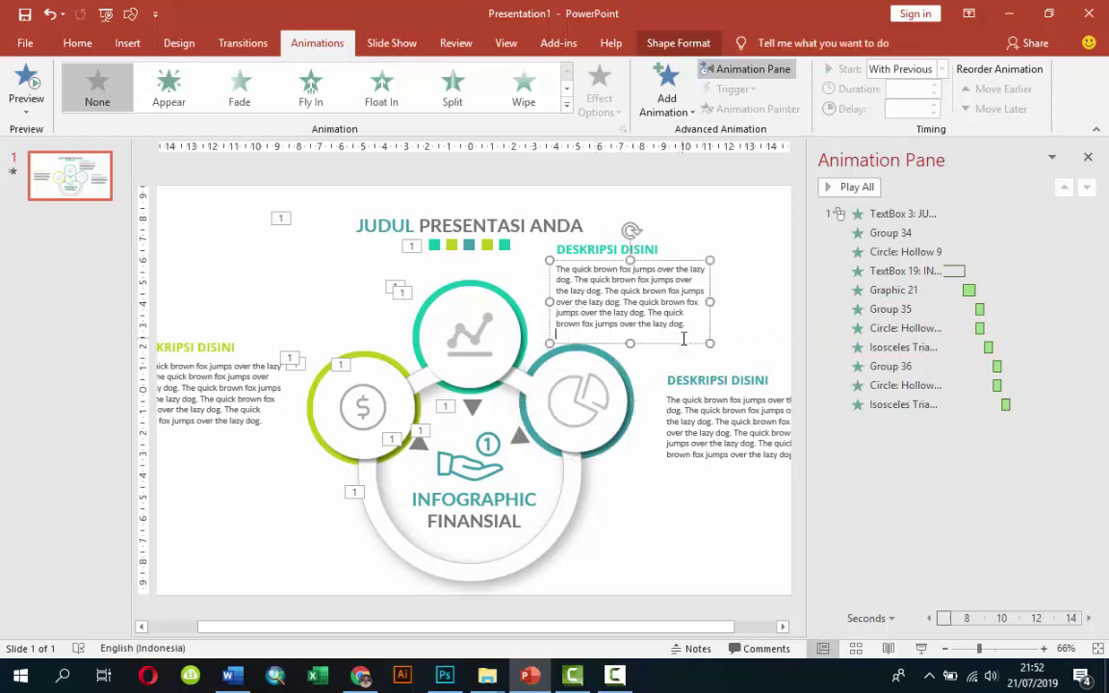
{"action": "left_click", "coordinate": [593, 389]}
Copy the top circle group's zoom entrance onto the right pie-chart circle
{"action": "left_click", "coordinate": [487, 324]}
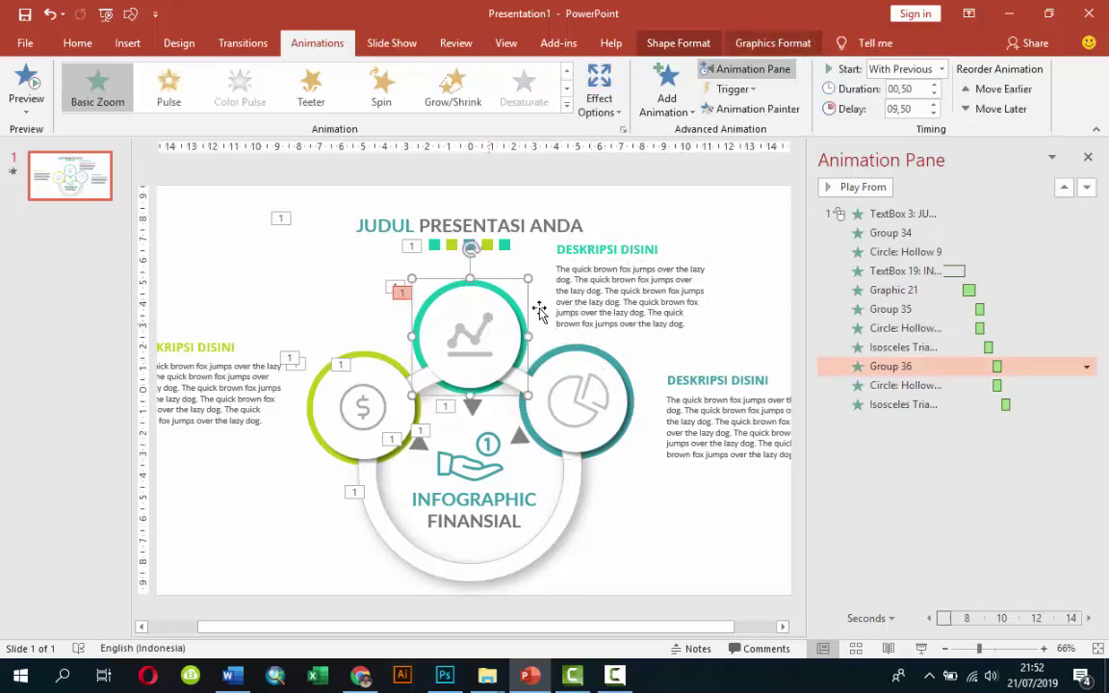
{"action": "left_click", "coordinate": [751, 109]}
{"action": "left_click", "coordinate": [527, 353]}
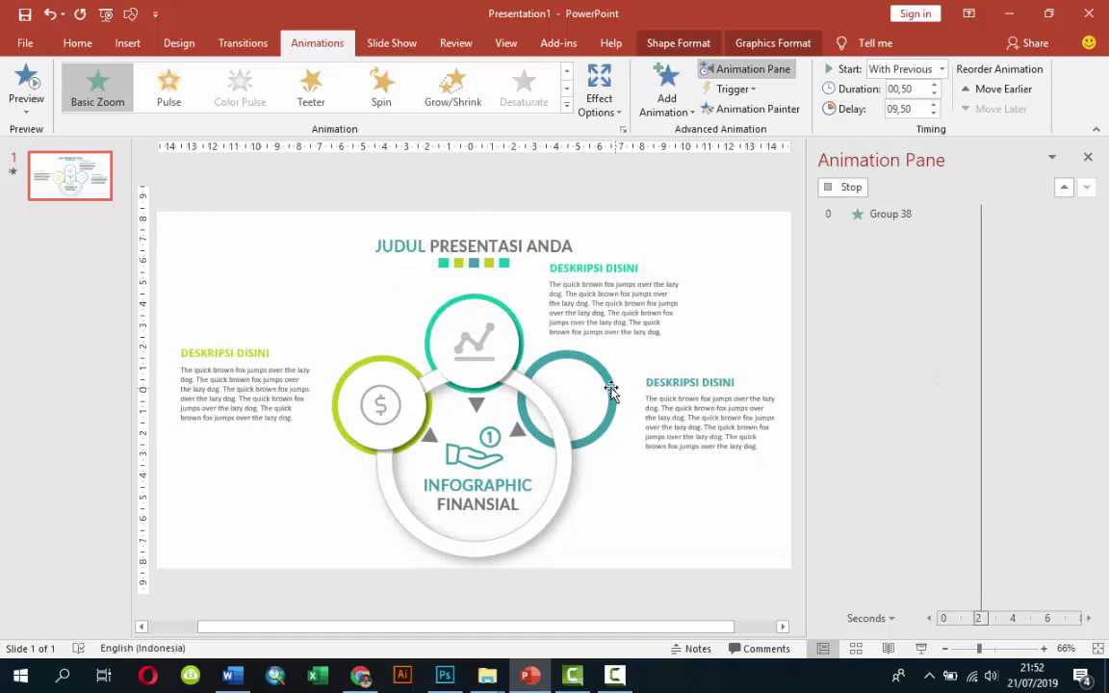
Copy the top ring's zoom entrance onto the right pie-chart circle's teal ring
{"action": "left_click", "coordinate": [513, 305]}
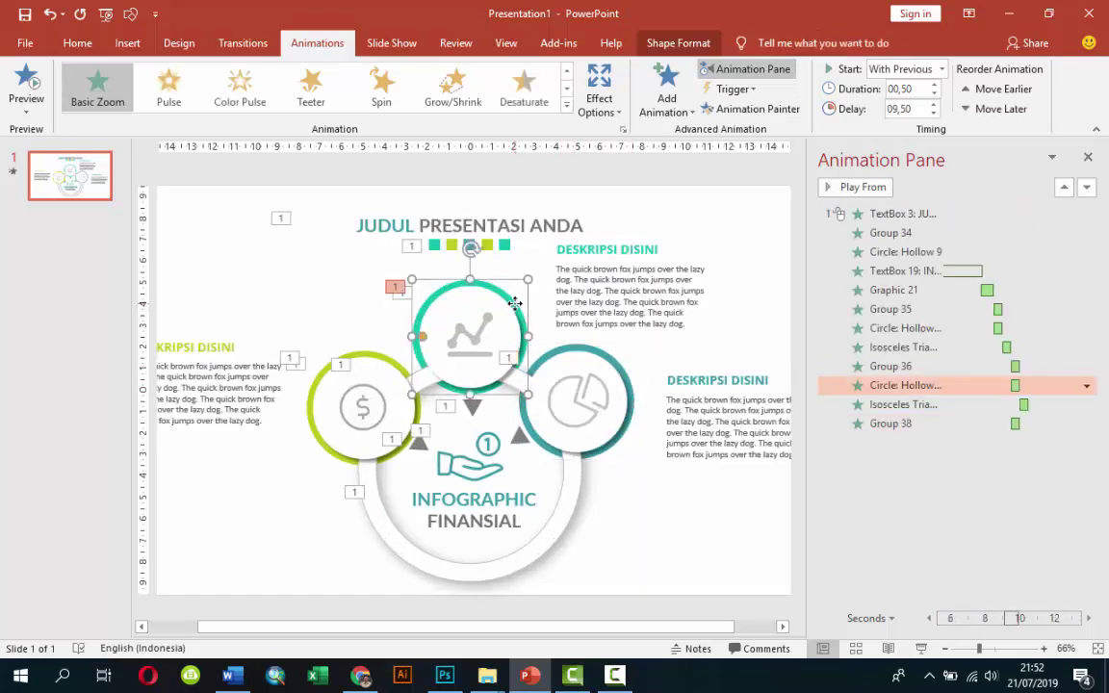
{"action": "left_click", "coordinate": [747, 109]}
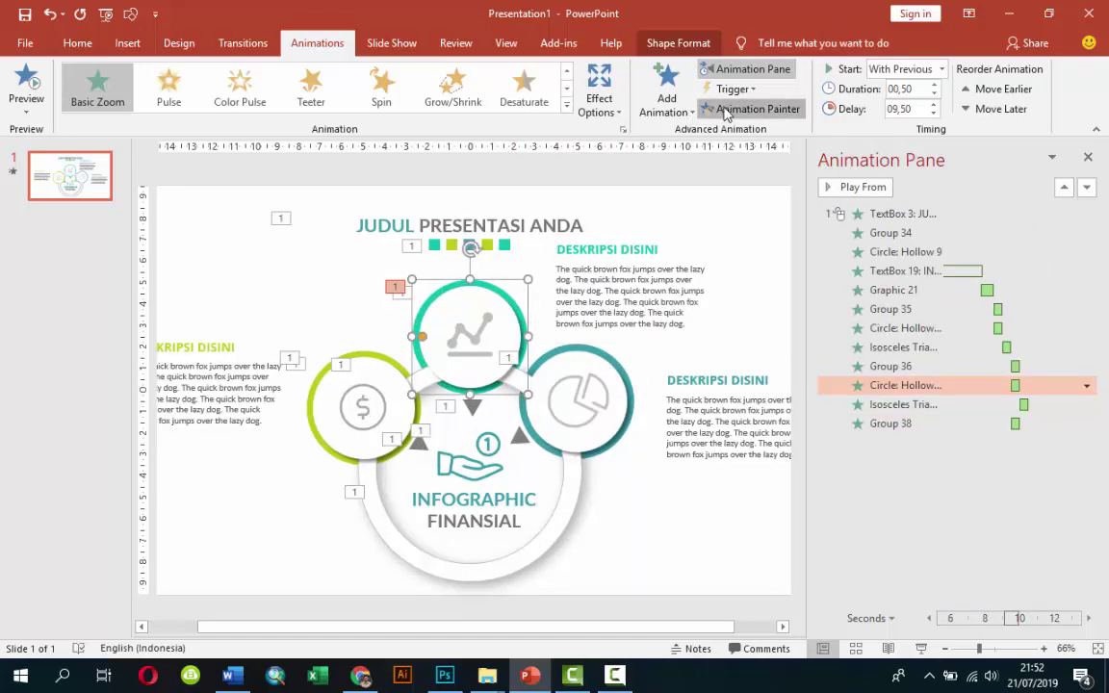
{"action": "left_click", "coordinate": [621, 374]}
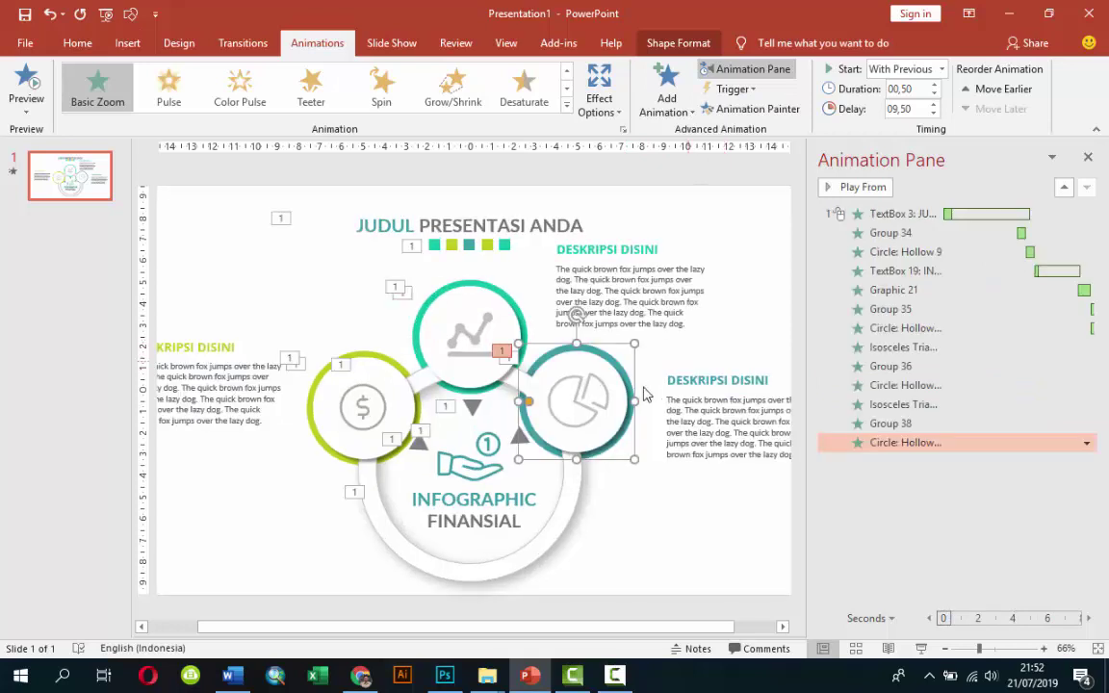
Delay Group 38 and the last hollow circle animation to 10.5 seconds each
{"action": "left_click", "coordinate": [1087, 619]}
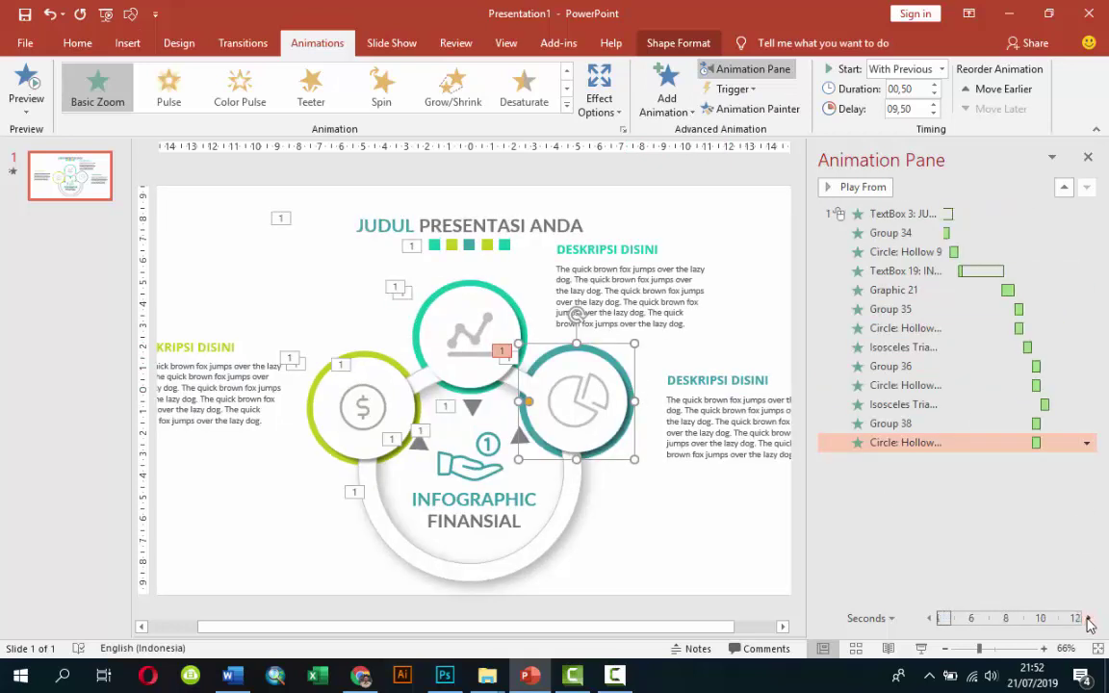
{"action": "left_click", "coordinate": [970, 424]}
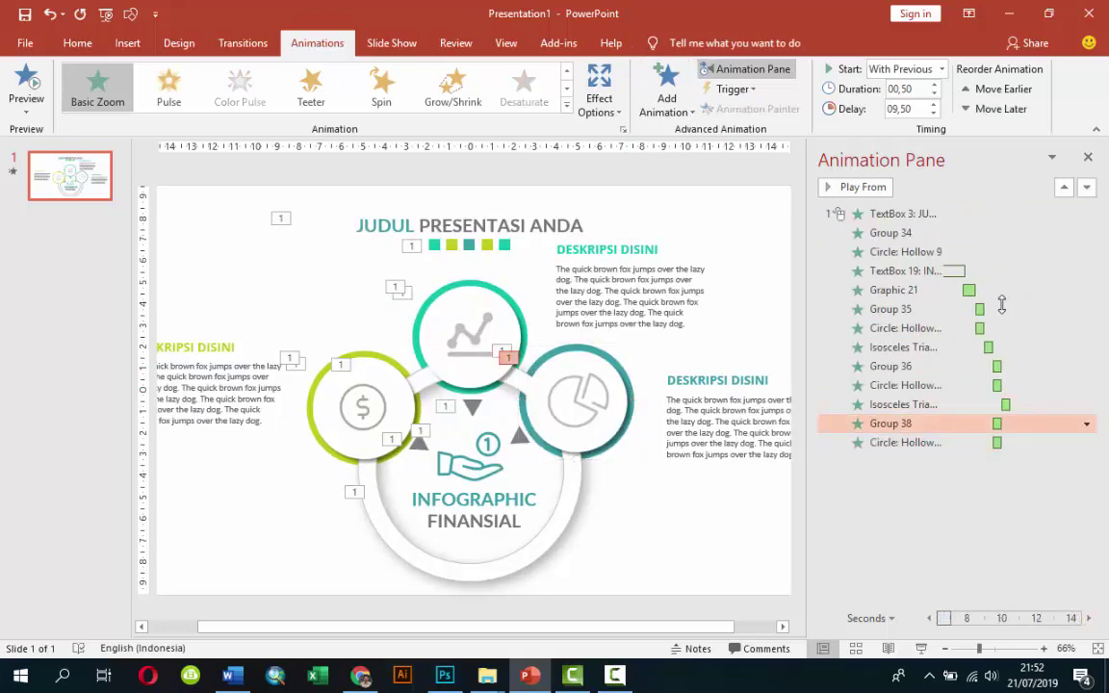
{"action": "left_click", "coordinate": [931, 105]}
{"action": "left_click", "coordinate": [932, 105]}
{"action": "left_click", "coordinate": [974, 445]}
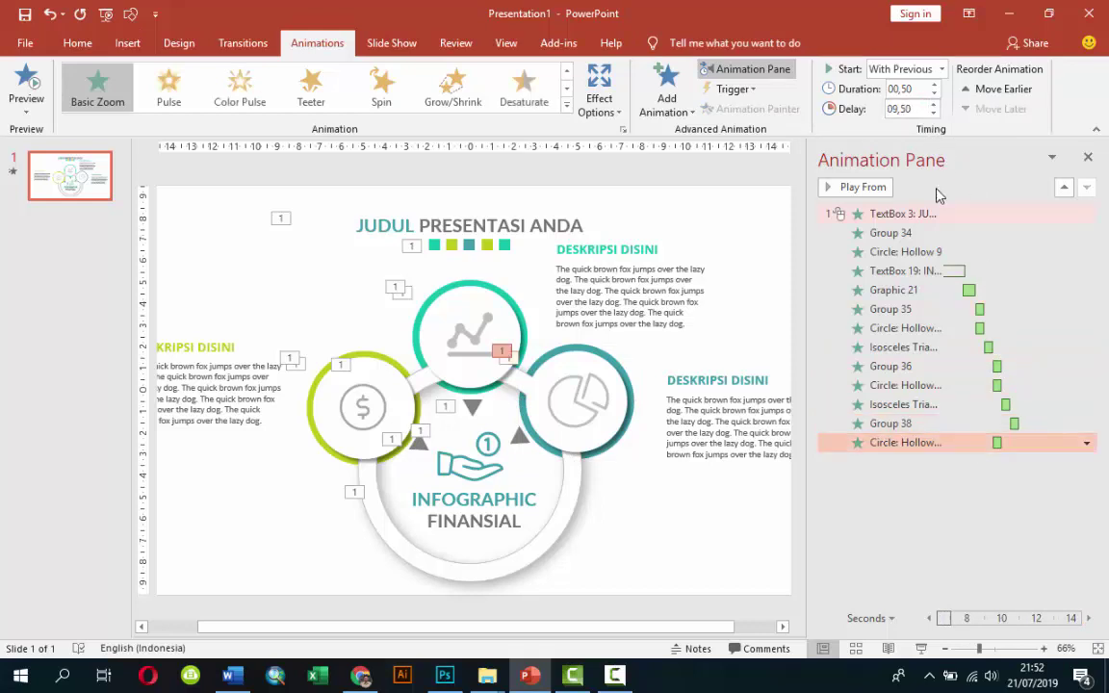
{"action": "left_click", "coordinate": [932, 105]}
{"action": "left_click", "coordinate": [932, 113]}
{"action": "left_click", "coordinate": [221, 345]}
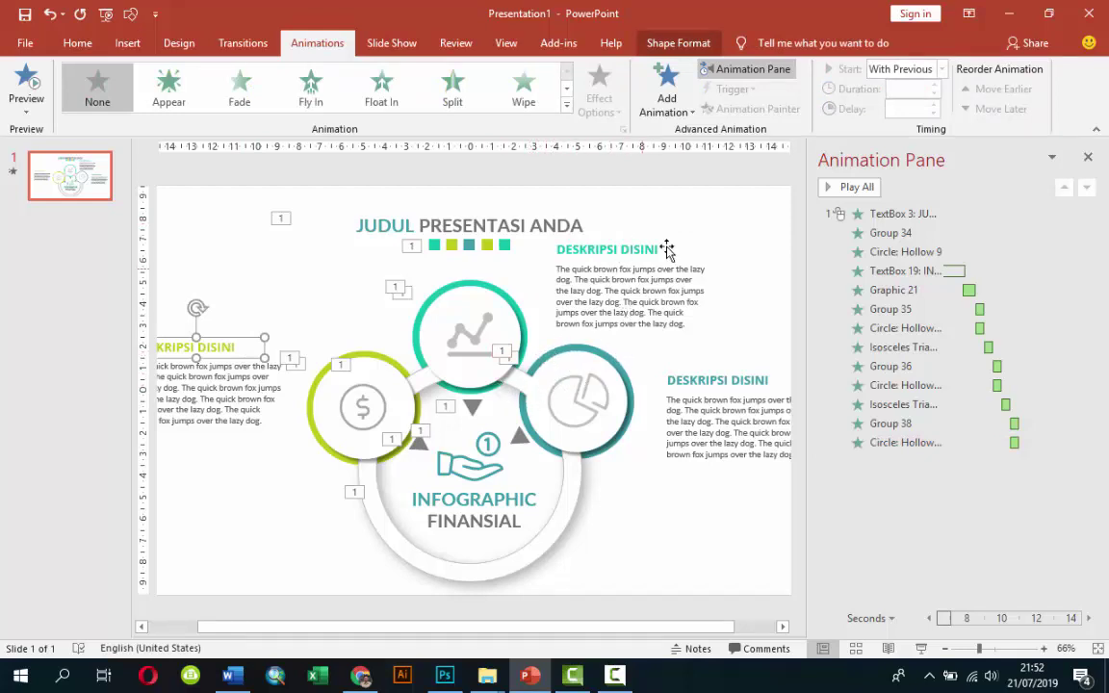
Give the left DESKRIPSI DISINI heading a Wipe entrance from the left
{"action": "left_click", "coordinate": [679, 98]}
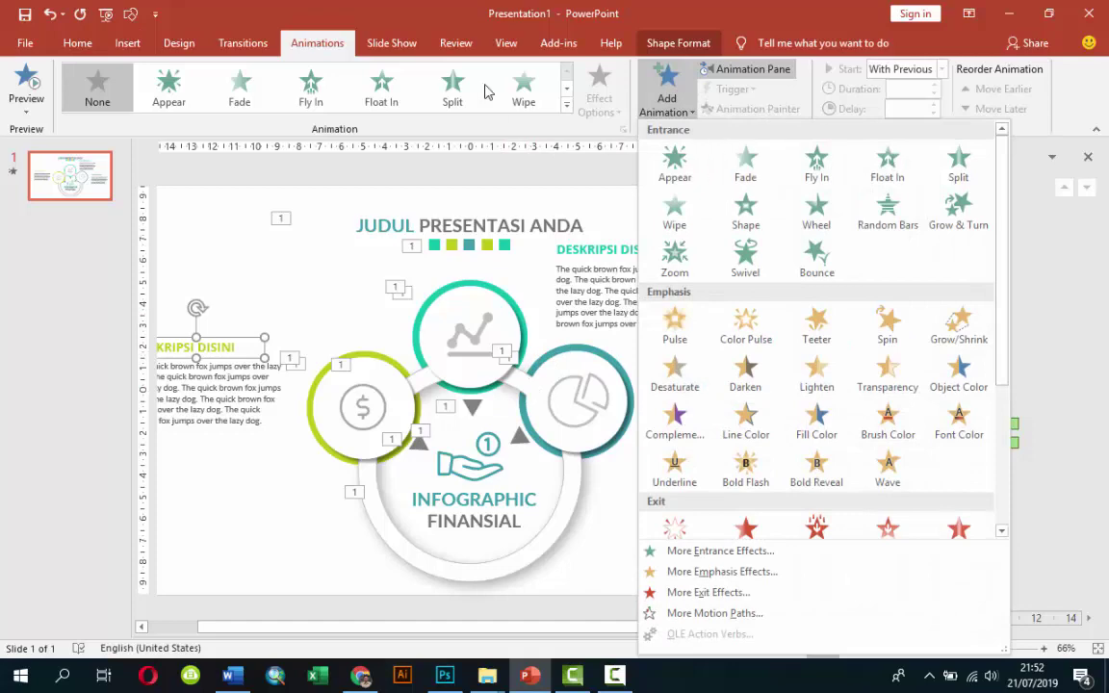
{"action": "left_click", "coordinate": [519, 91]}
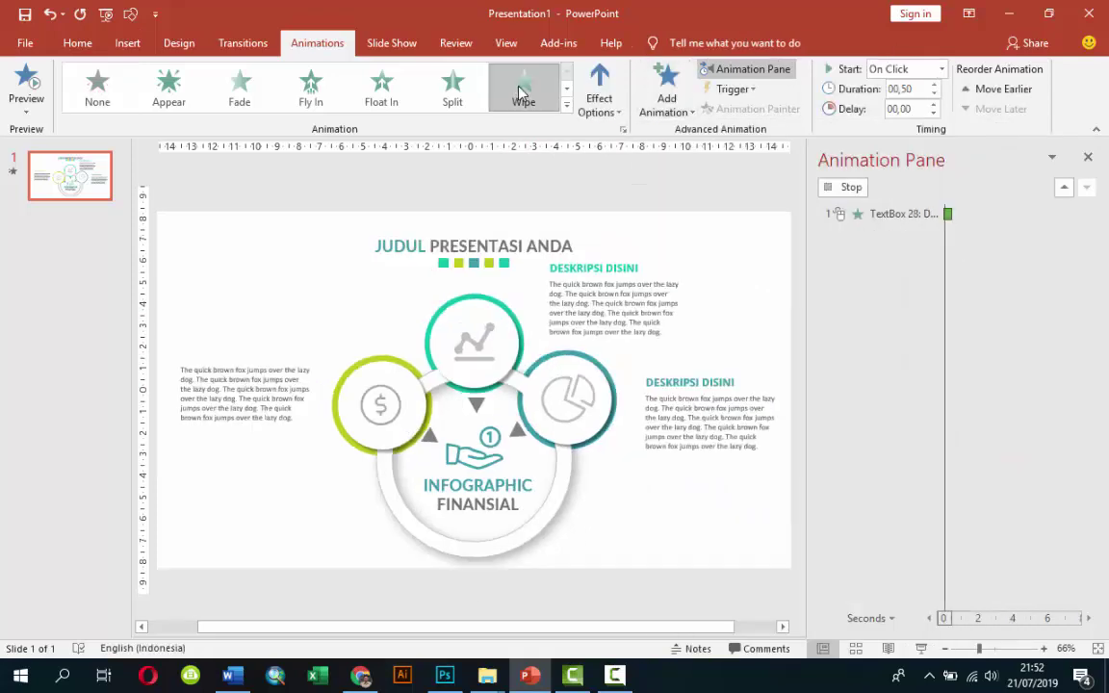
{"action": "left_click", "coordinate": [594, 102]}
{"action": "left_click", "coordinate": [616, 200]}
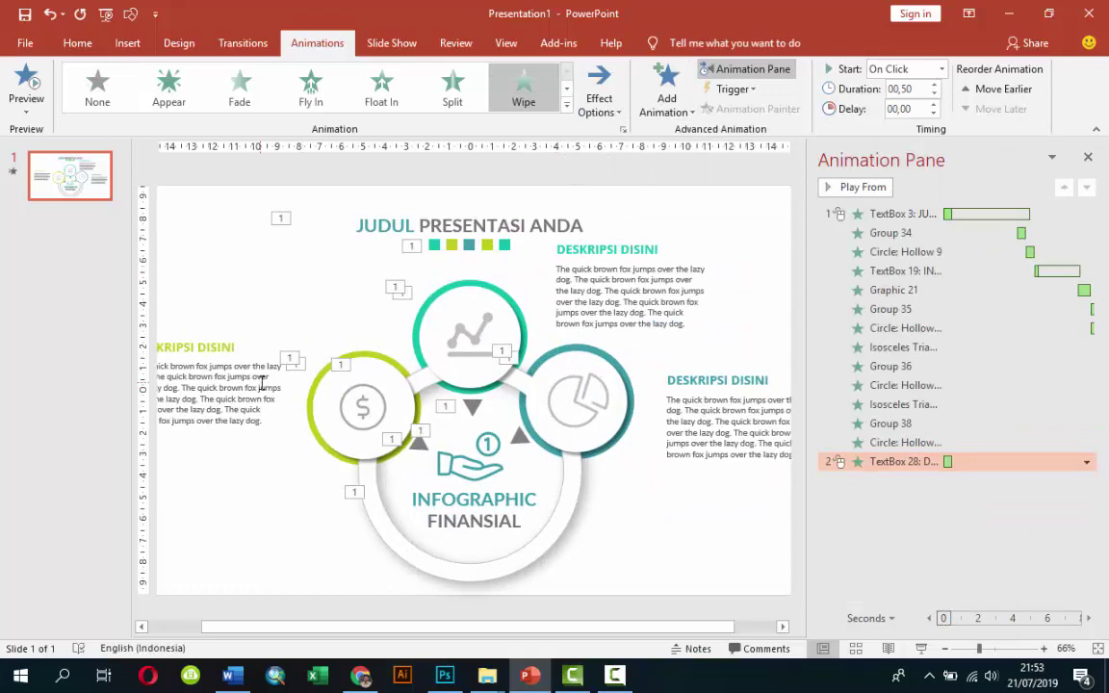
{"action": "left_click", "coordinate": [260, 364]}
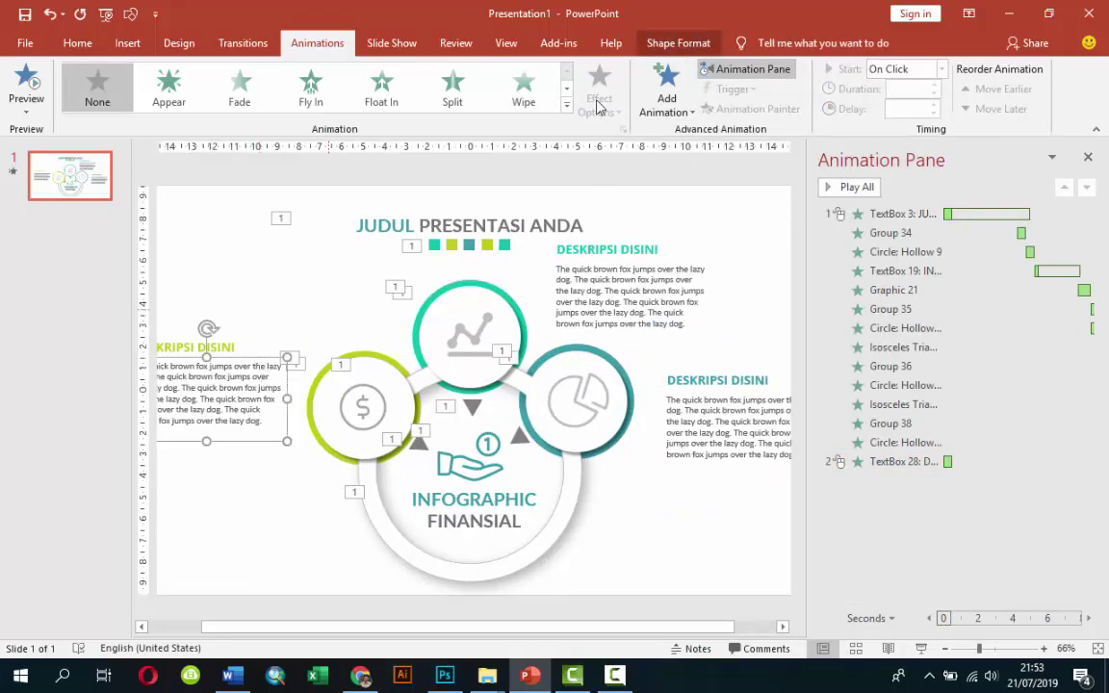
Give the left description body text a Rise Up entrance
{"action": "left_click", "coordinate": [662, 100]}
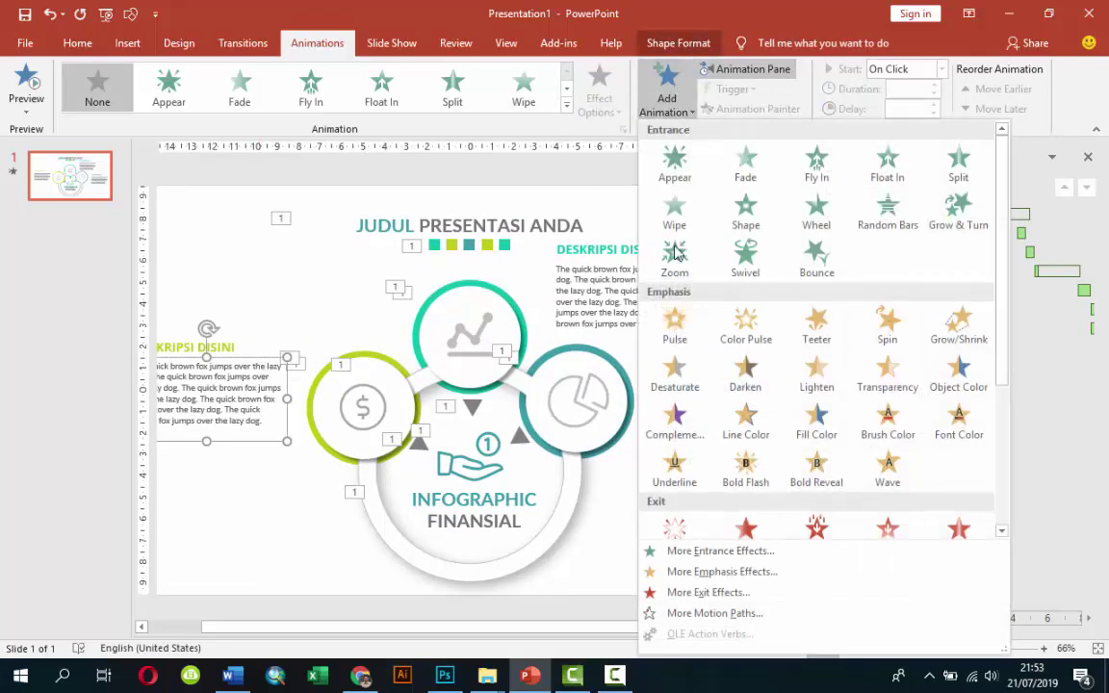
{"action": "left_click", "coordinate": [678, 552]}
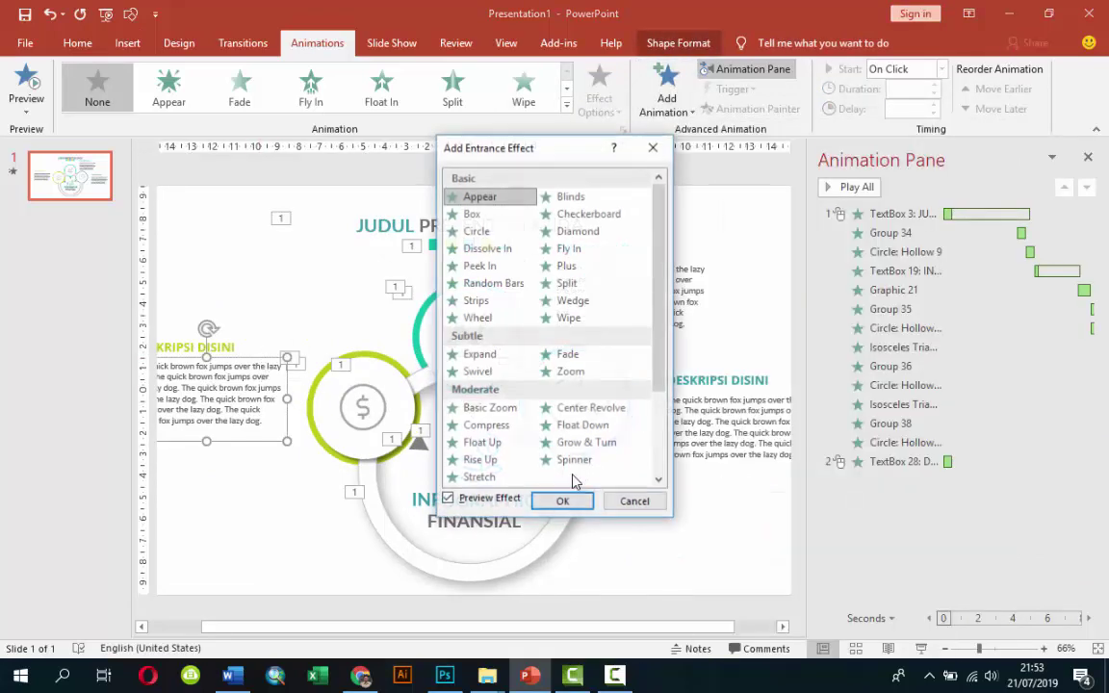
{"action": "left_click", "coordinate": [484, 462]}
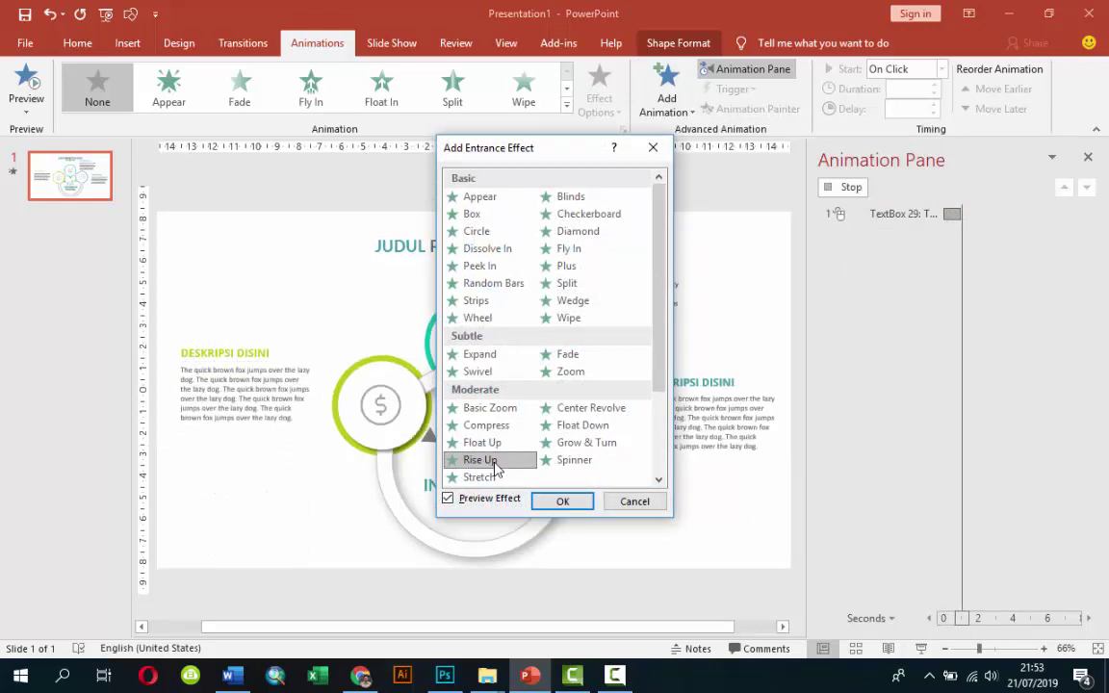
{"action": "left_click", "coordinate": [563, 502]}
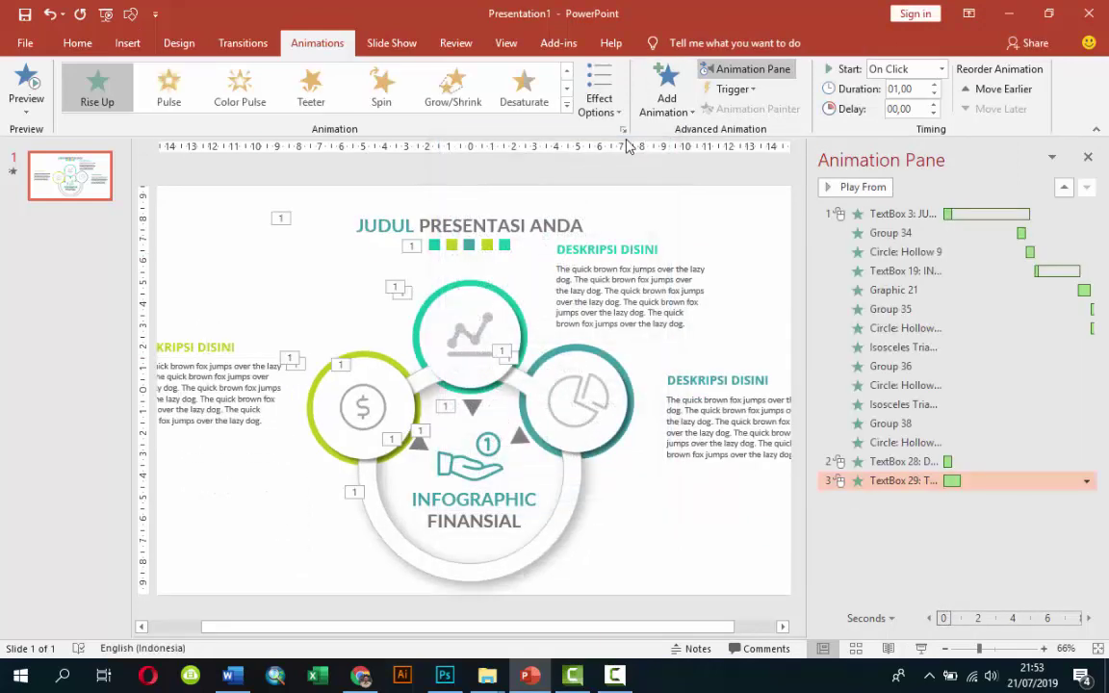
Make the left heading's Wipe start With Previous
{"action": "left_click", "coordinate": [884, 463]}
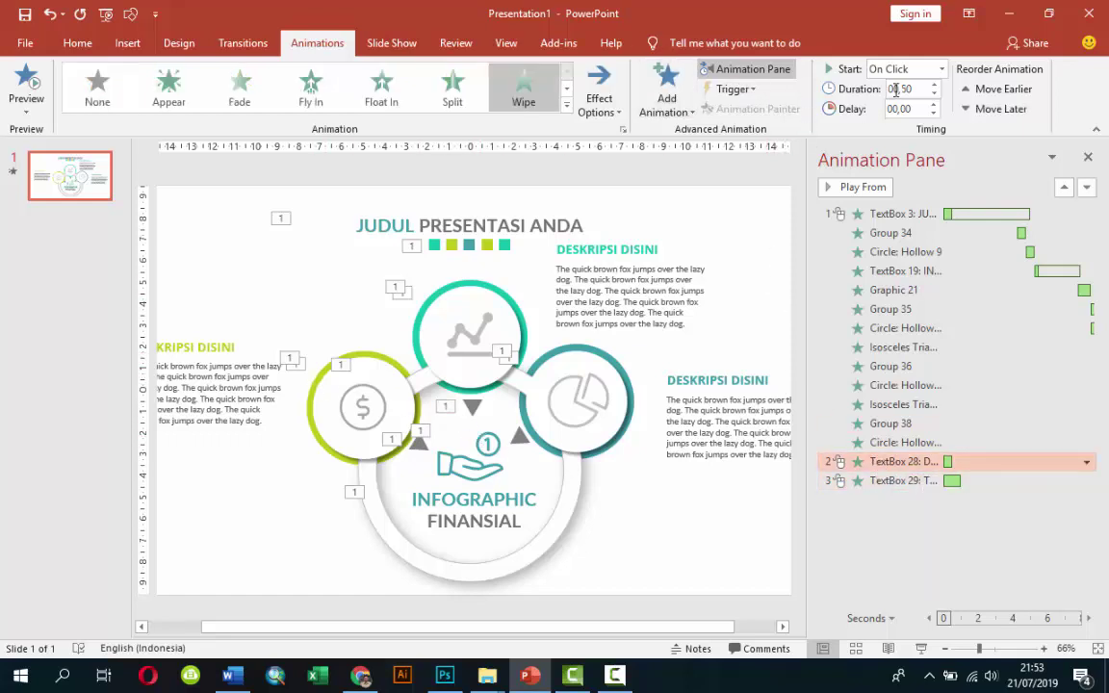
{"action": "left_click", "coordinate": [938, 70]}
{"action": "left_click", "coordinate": [923, 102]}
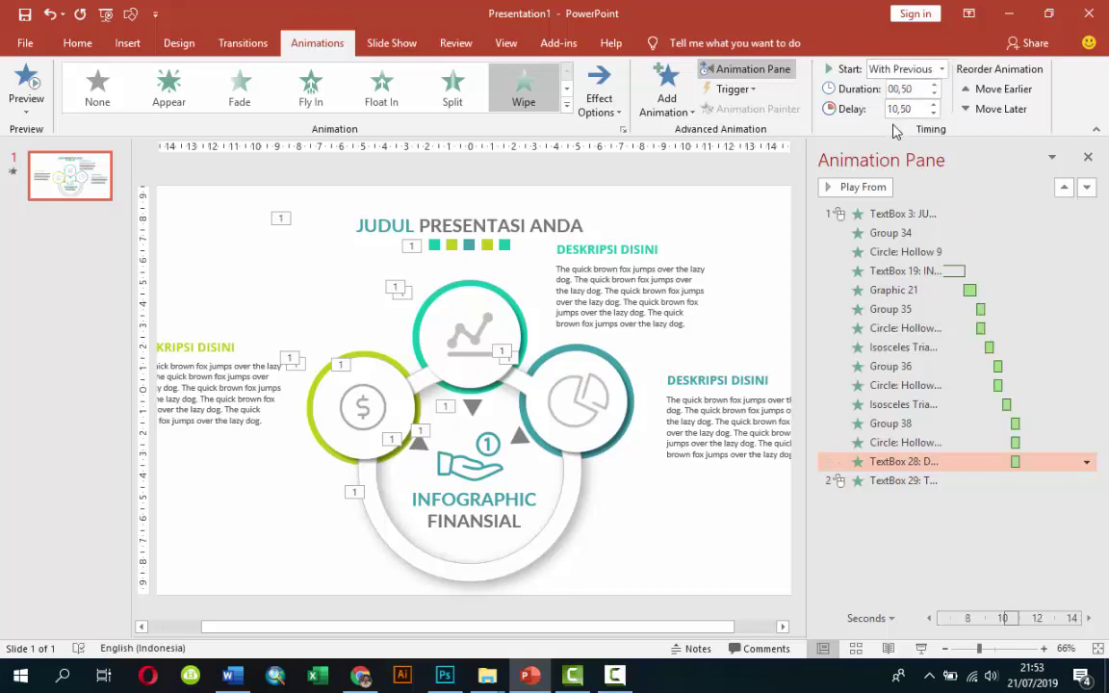
Raise the heading's delay to 11 seconds and make the body's Rise Up start With Previous
{"action": "left_click", "coordinate": [932, 106]}
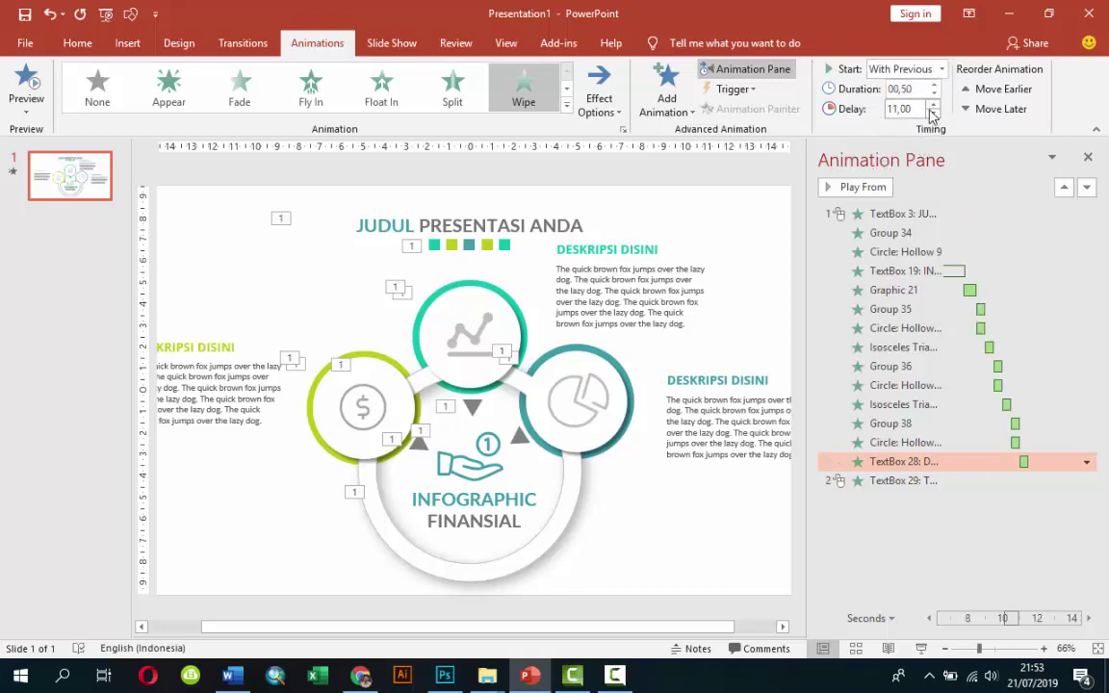
{"action": "left_click", "coordinate": [885, 481]}
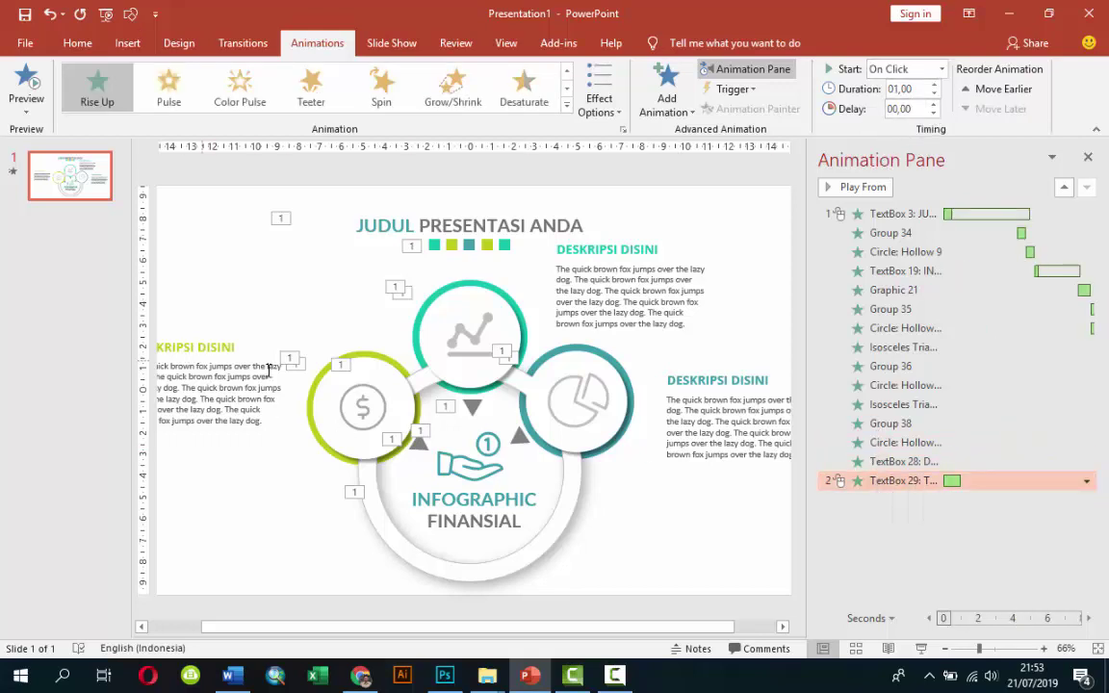
{"action": "left_click", "coordinate": [940, 68]}
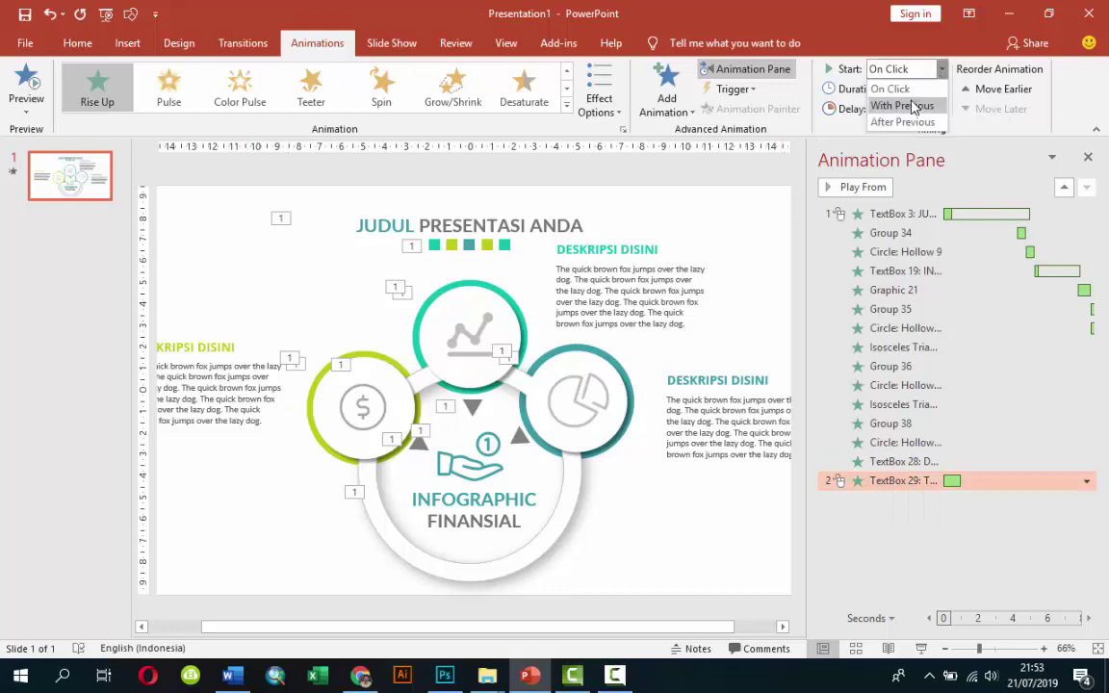
{"action": "left_click", "coordinate": [905, 106]}
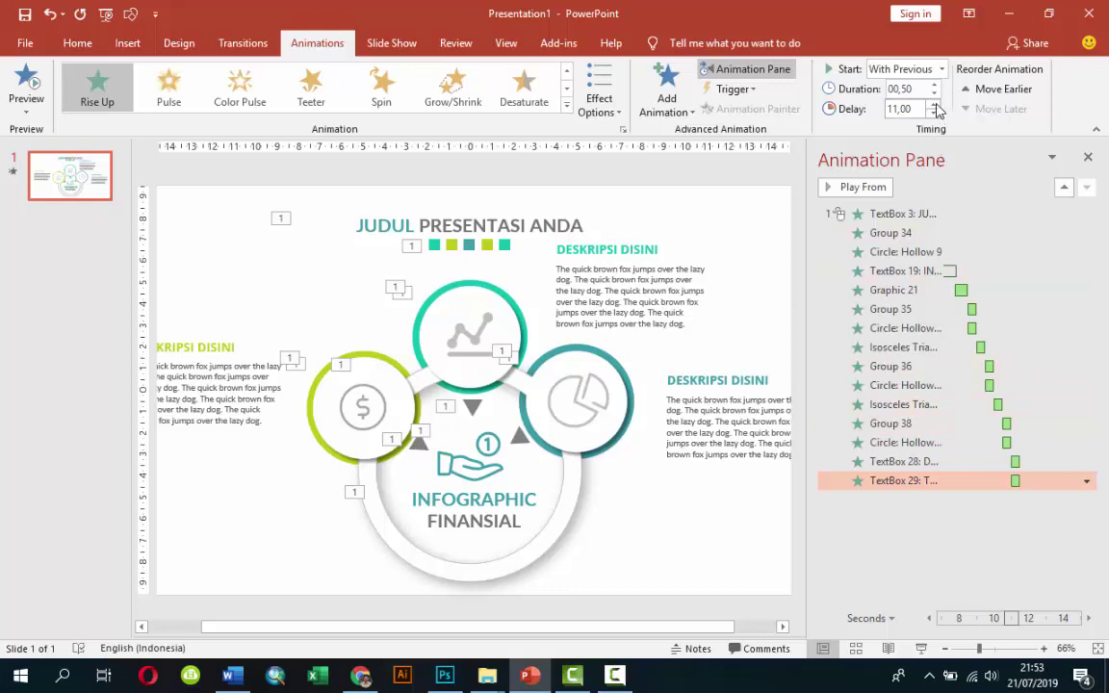
Preview the animations playing from the left heading onward
{"action": "left_click", "coordinate": [927, 466]}
{"action": "left_click", "coordinate": [857, 186]}
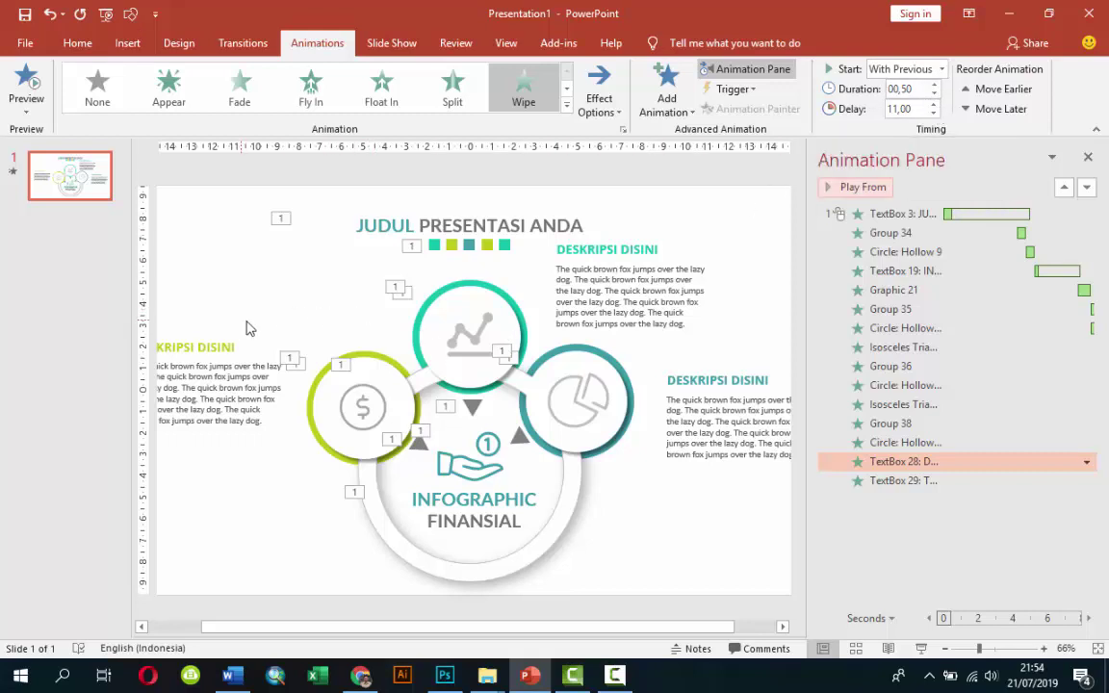
{"action": "left_click", "coordinate": [942, 71]}
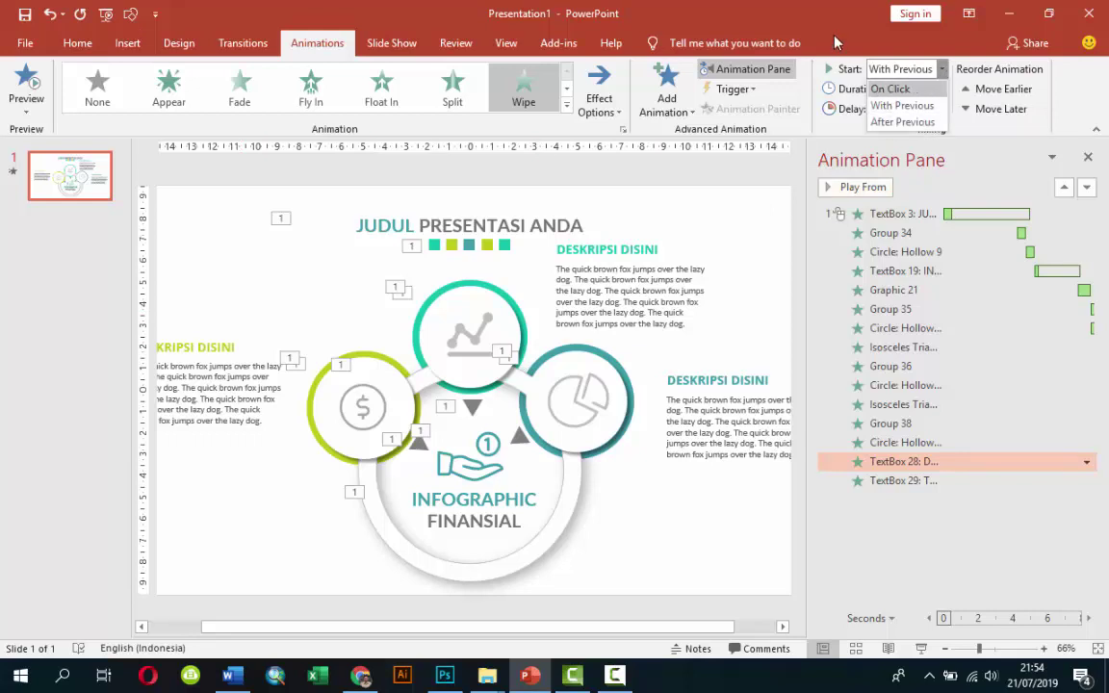
{"action": "left_click", "coordinate": [856, 31]}
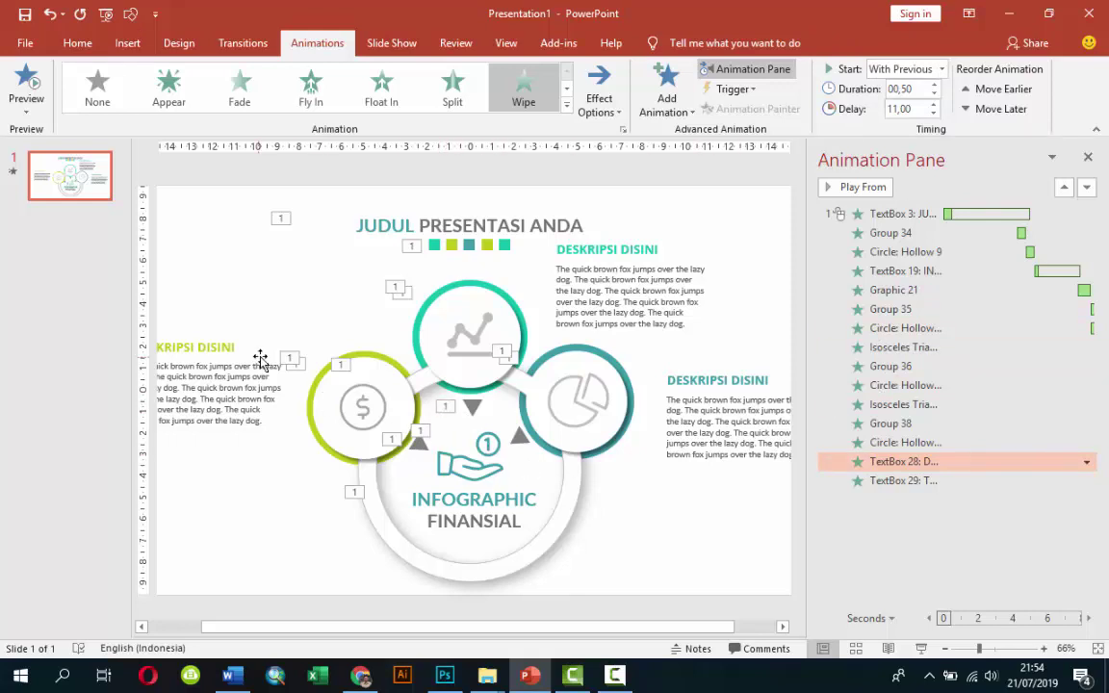
Copy the left heading's Wipe and body's Rise Up onto the top-right heading and body text
{"action": "left_click", "coordinate": [212, 377]}
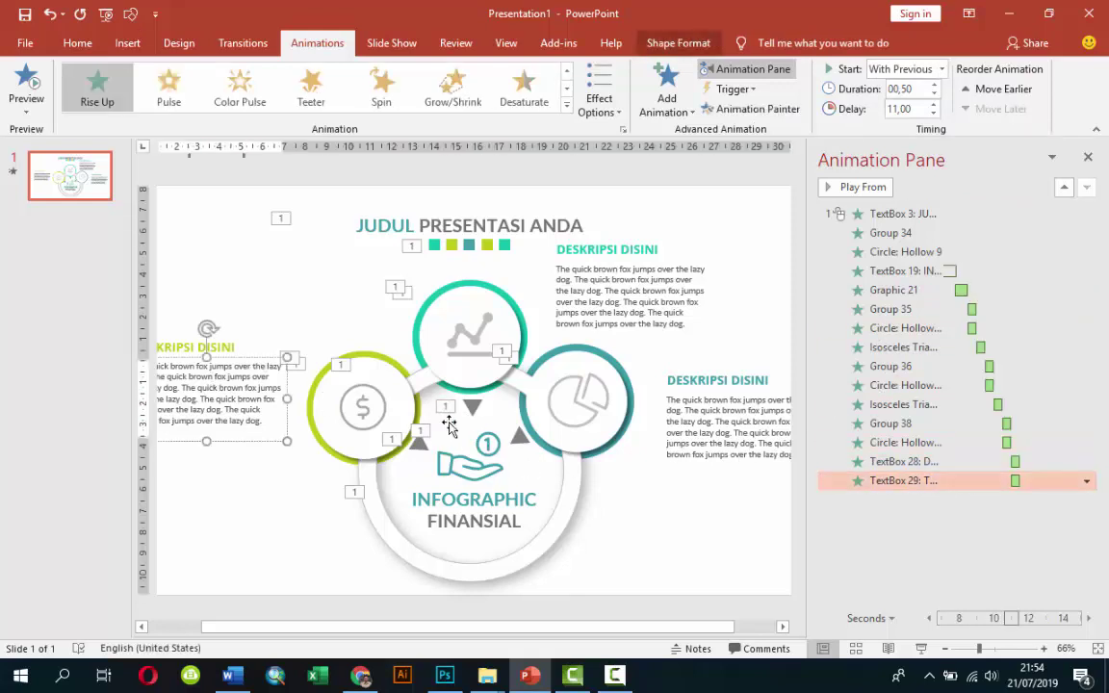
{"action": "left_click", "coordinate": [221, 346]}
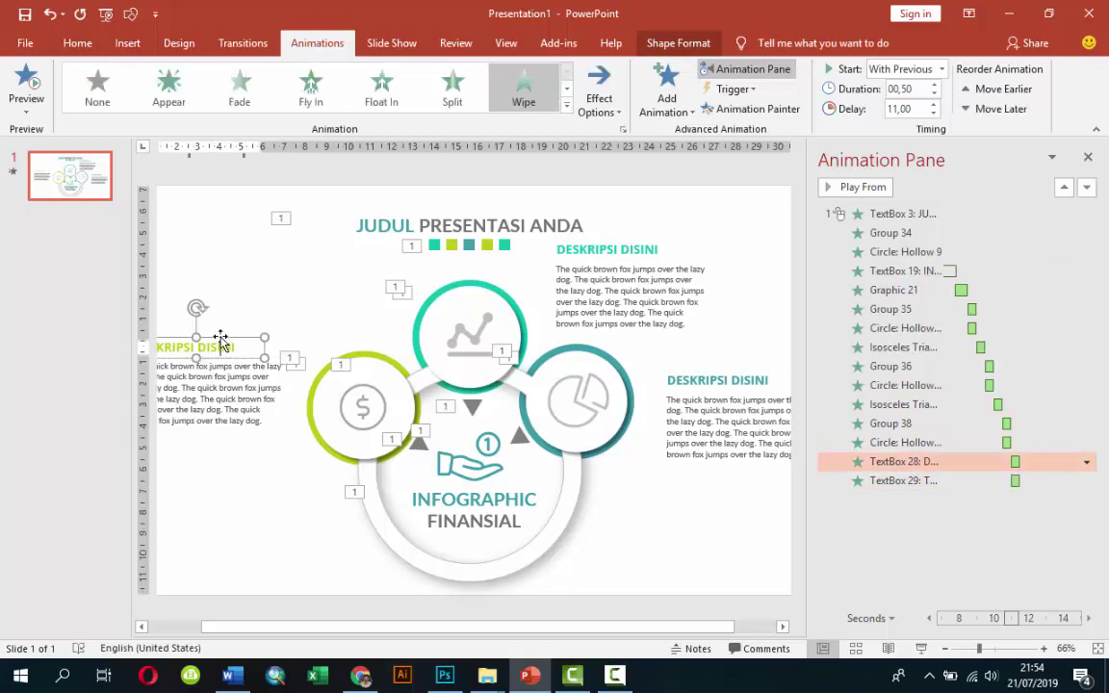
{"action": "left_click", "coordinate": [739, 109]}
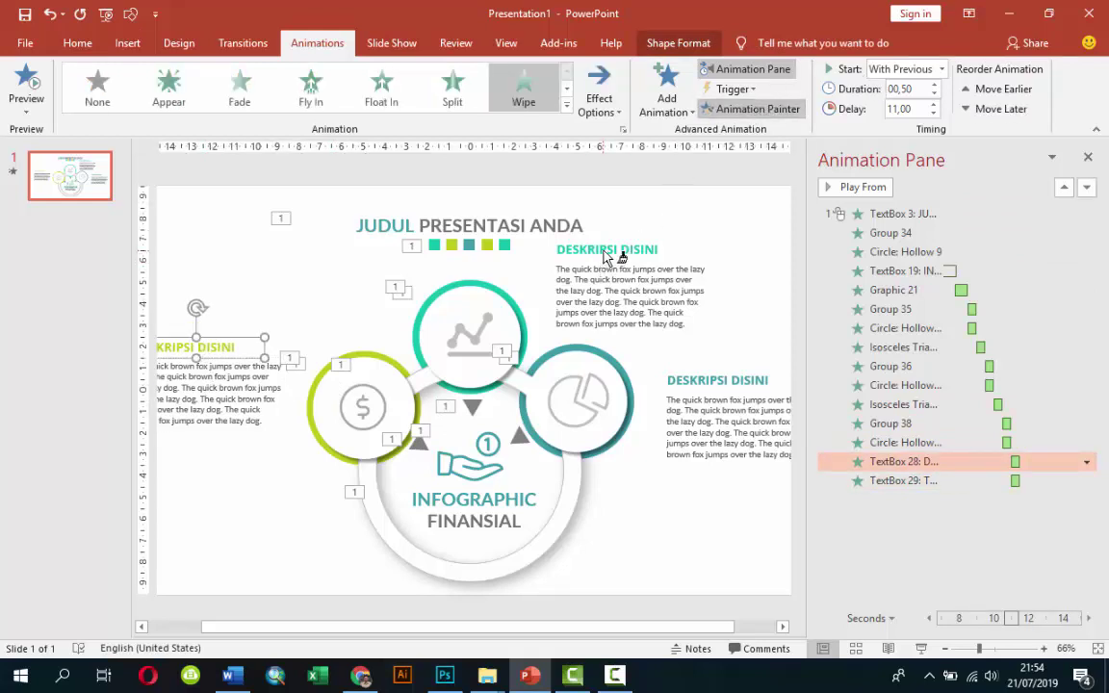
{"action": "left_click", "coordinate": [567, 248]}
{"action": "left_click", "coordinate": [257, 367]}
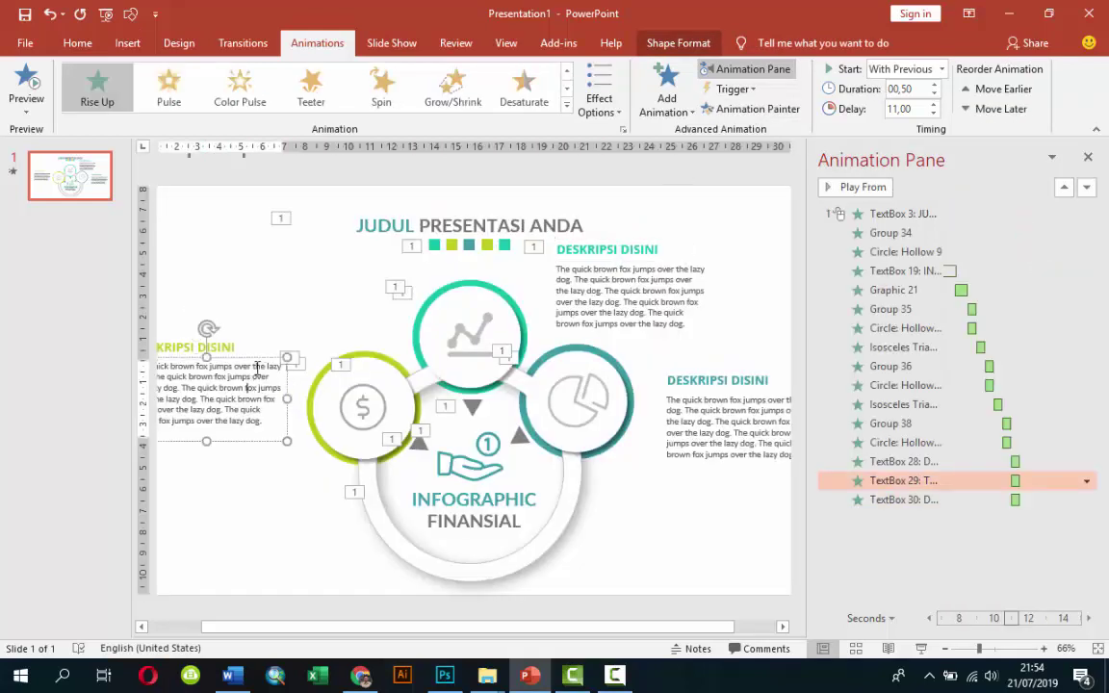
{"action": "left_click", "coordinate": [741, 109]}
{"action": "left_click", "coordinate": [673, 312]}
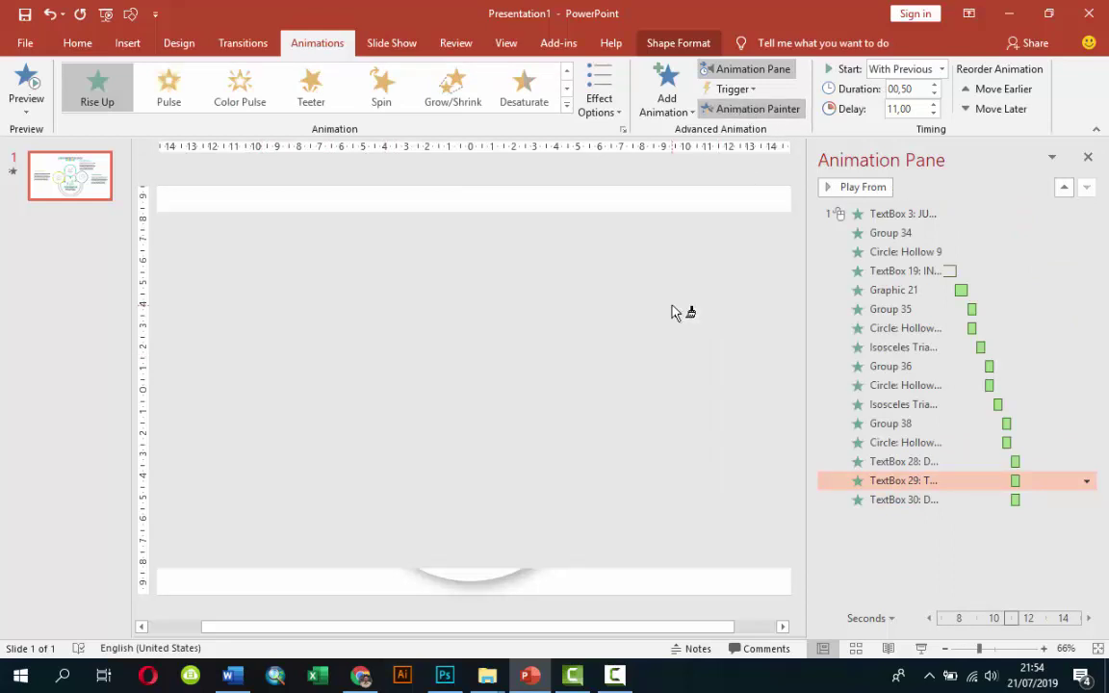
Copy the Wipe and Rise Up onto the right DESKRIPSI DISINI title and paragraph
{"action": "left_click", "coordinate": [638, 254]}
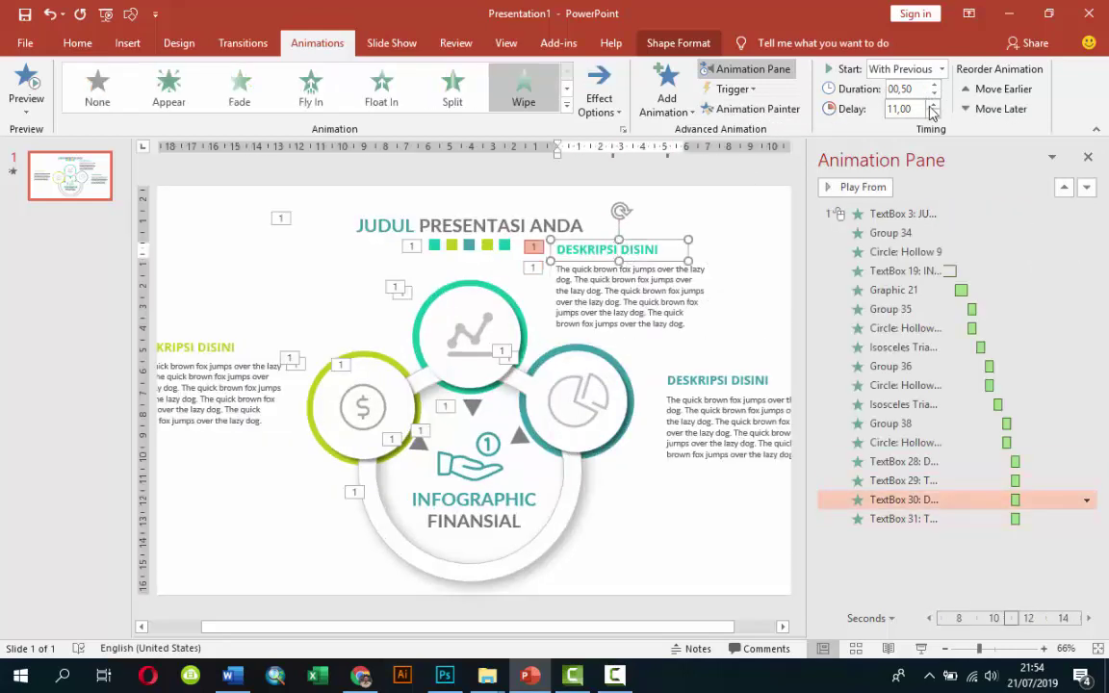
{"action": "left_click", "coordinate": [976, 517]}
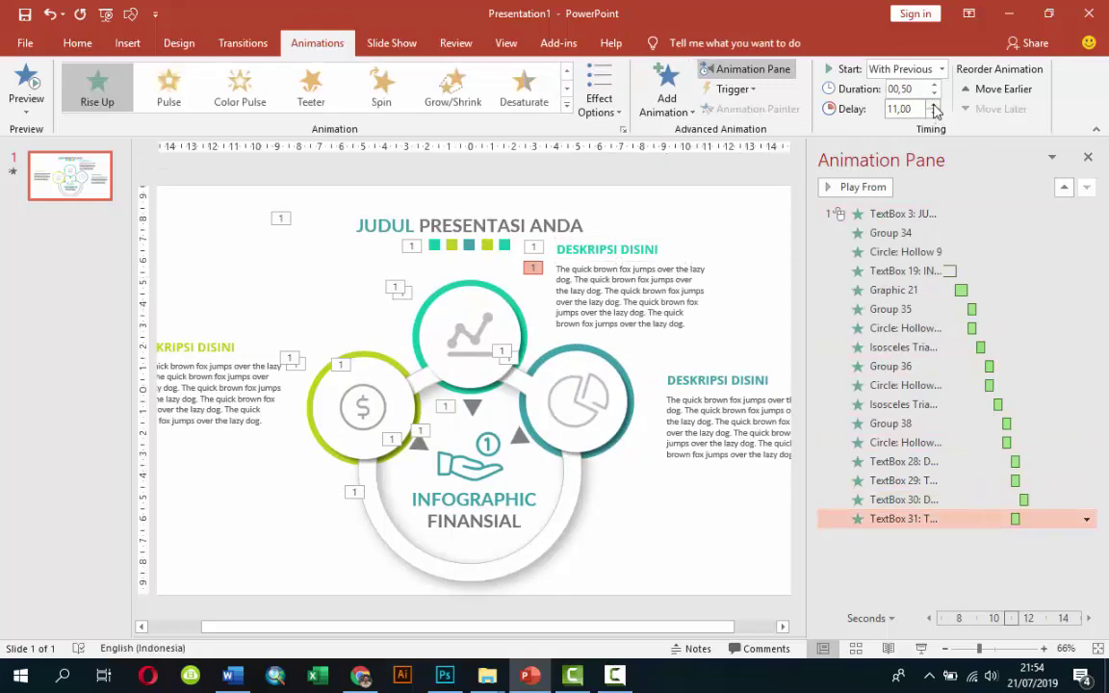
{"action": "left_click", "coordinate": [635, 248]}
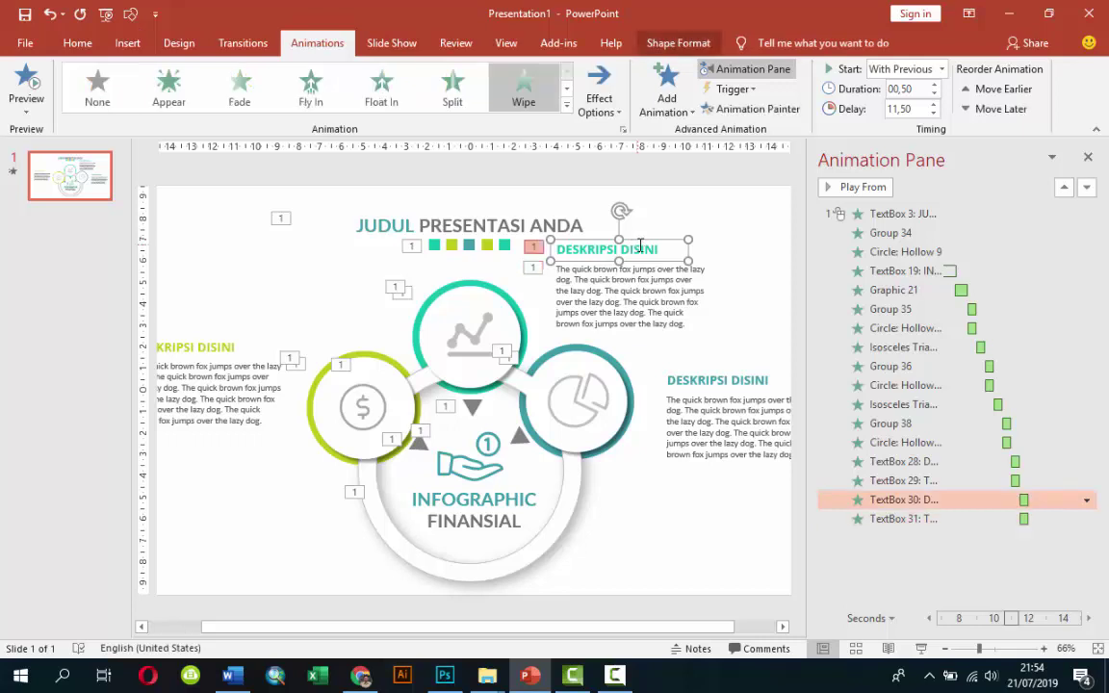
{"action": "left_click", "coordinate": [760, 112]}
{"action": "left_click", "coordinate": [716, 380]}
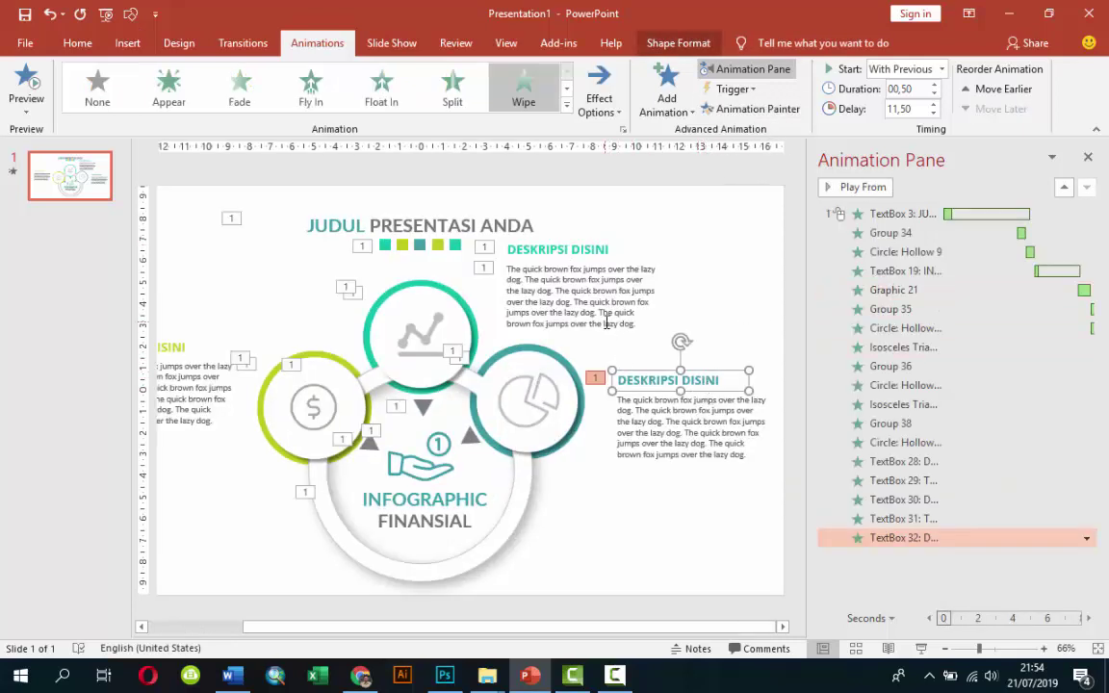
{"action": "left_click", "coordinate": [544, 289]}
{"action": "left_click", "coordinate": [736, 109]}
{"action": "left_click", "coordinate": [688, 418]}
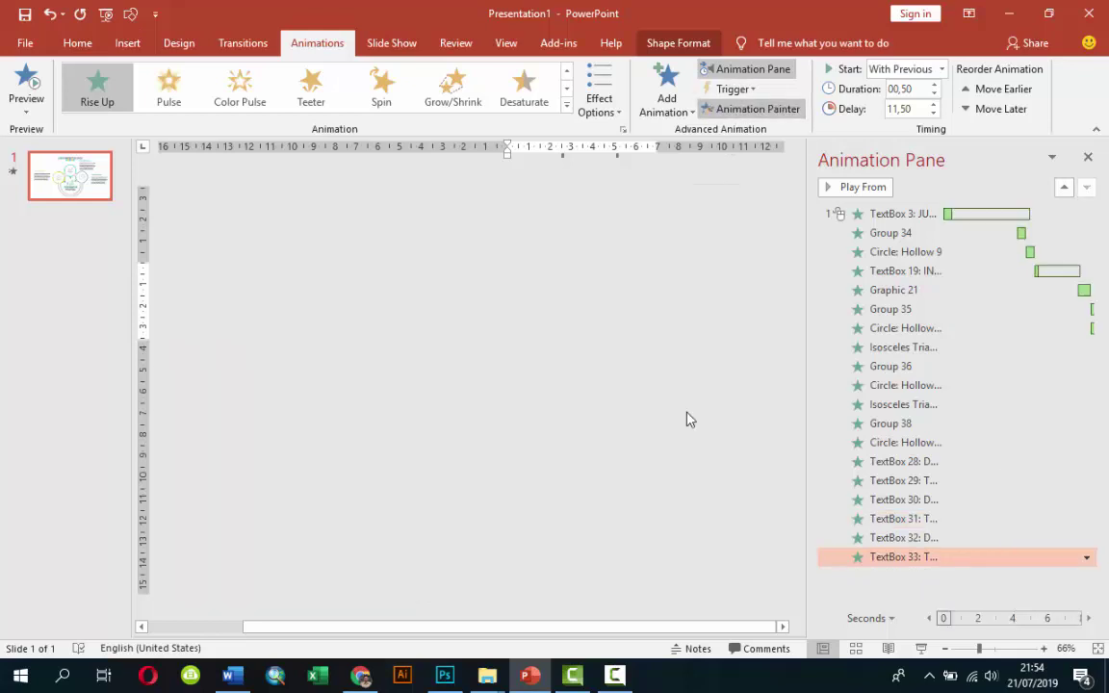
Verify the right title and paragraph animations are both delayed 12 seconds
{"action": "left_click", "coordinate": [673, 375]}
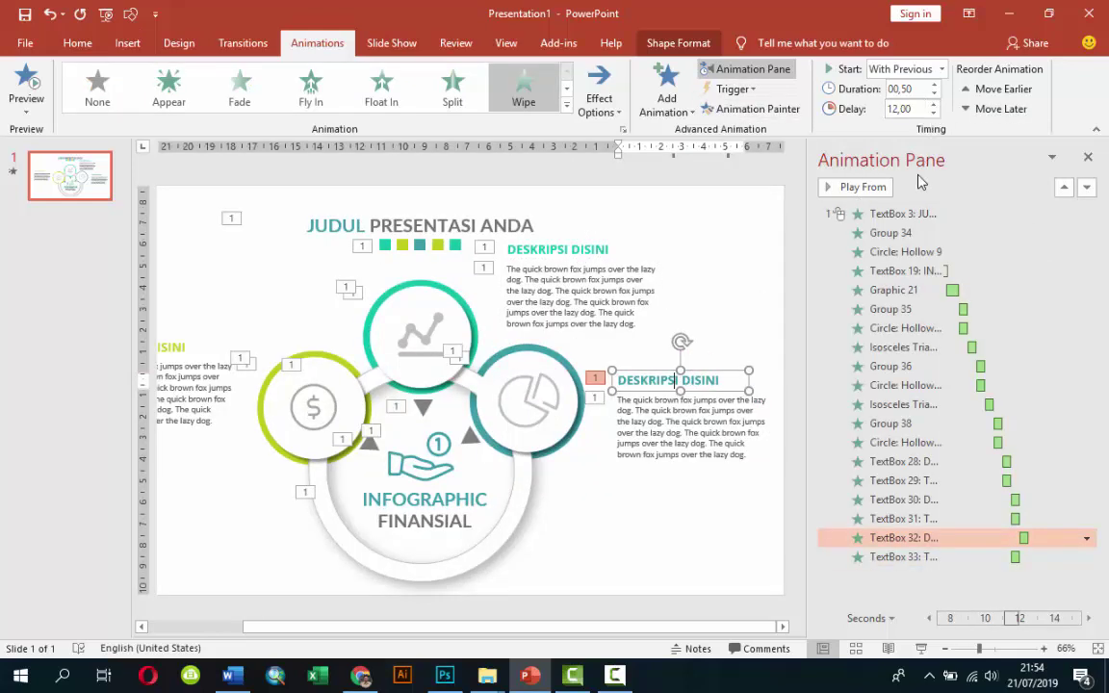
{"action": "left_click", "coordinate": [667, 453]}
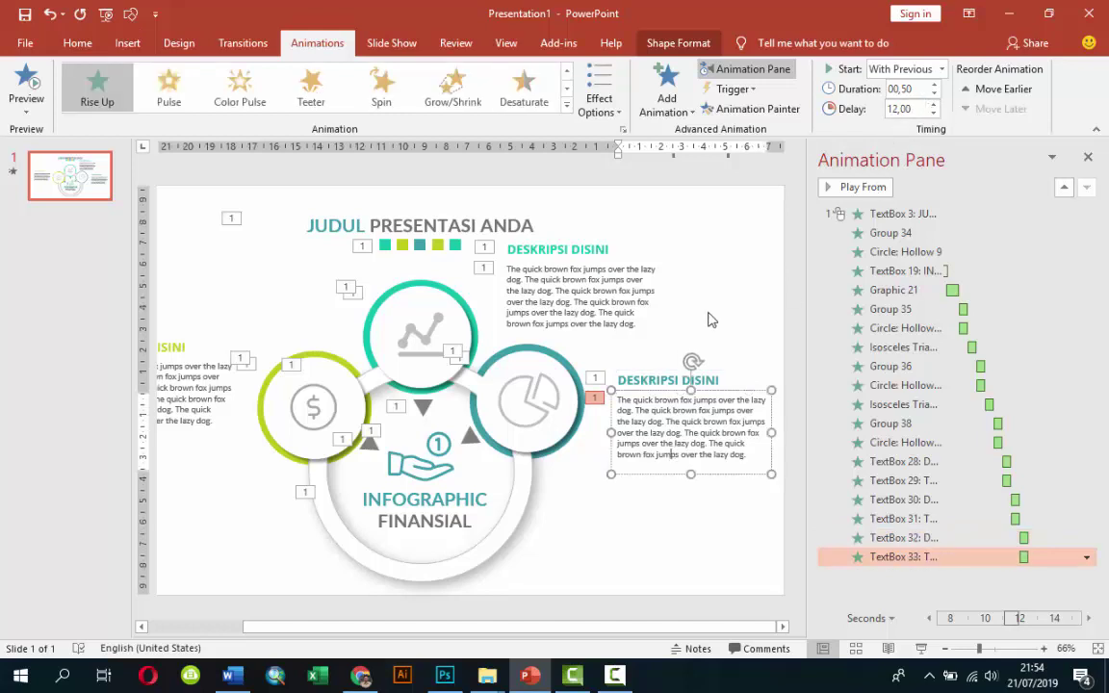
{"action": "left_click", "coordinate": [642, 581]}
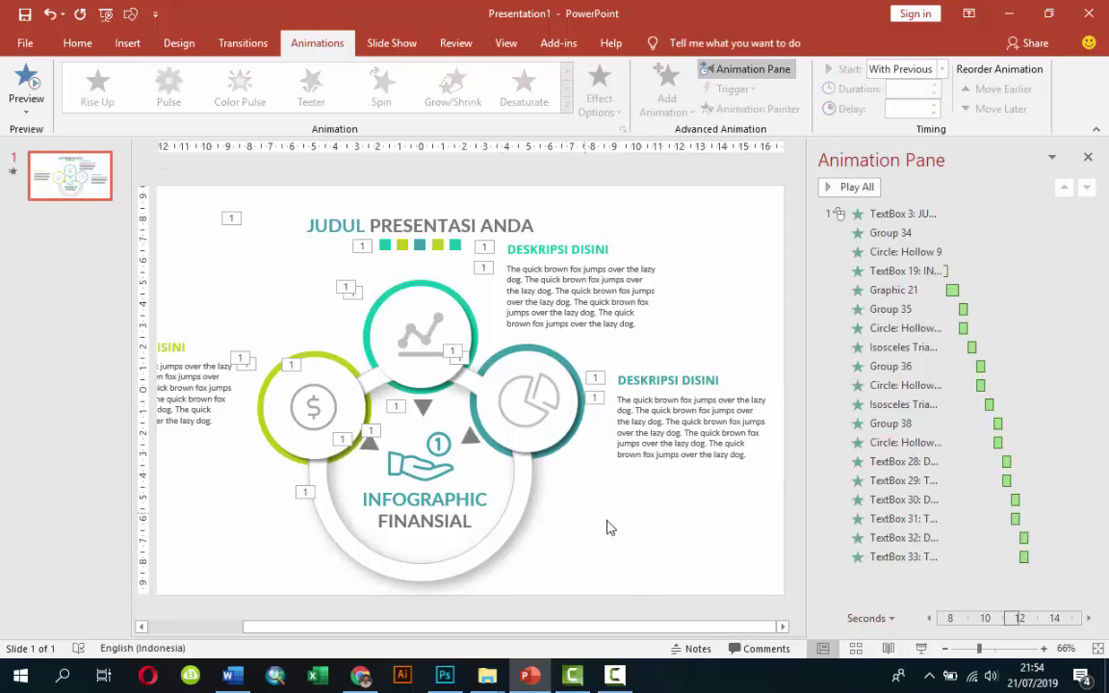
{"action": "left_click", "coordinate": [920, 648]}
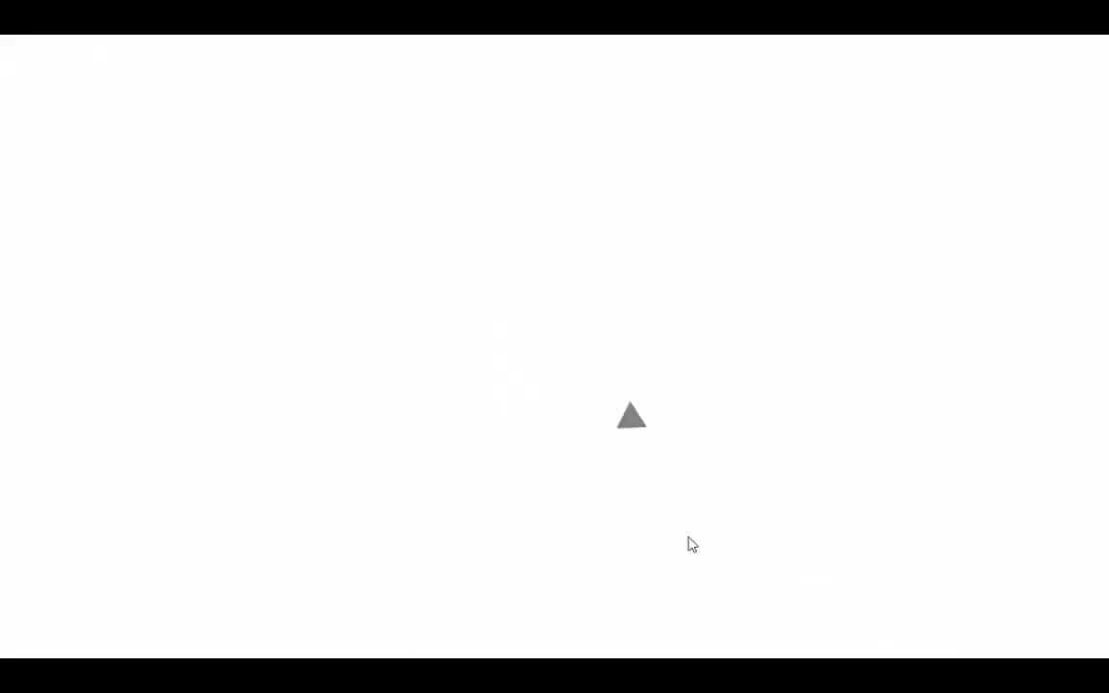
{"action": "key", "text": "Escape"}
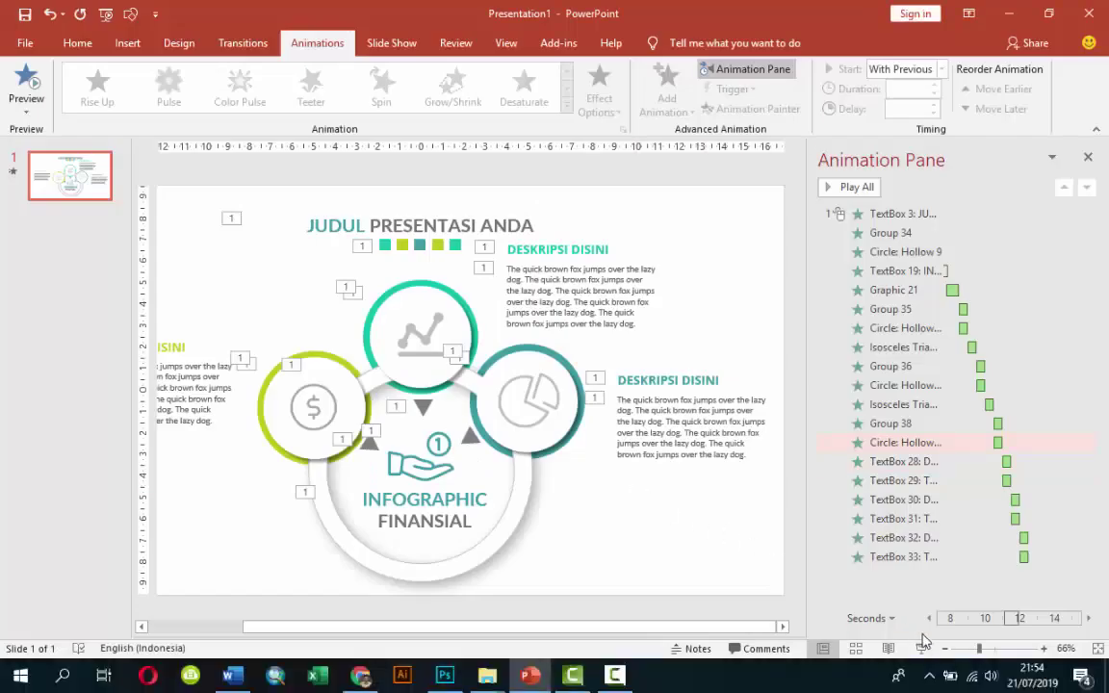
{"action": "left_click", "coordinate": [920, 648]}
{"action": "key", "text": "Escape"}
{"action": "left_click", "coordinate": [922, 649]}
{"action": "key", "text": "Escape"}
{"action": "left_click", "coordinate": [919, 650]}
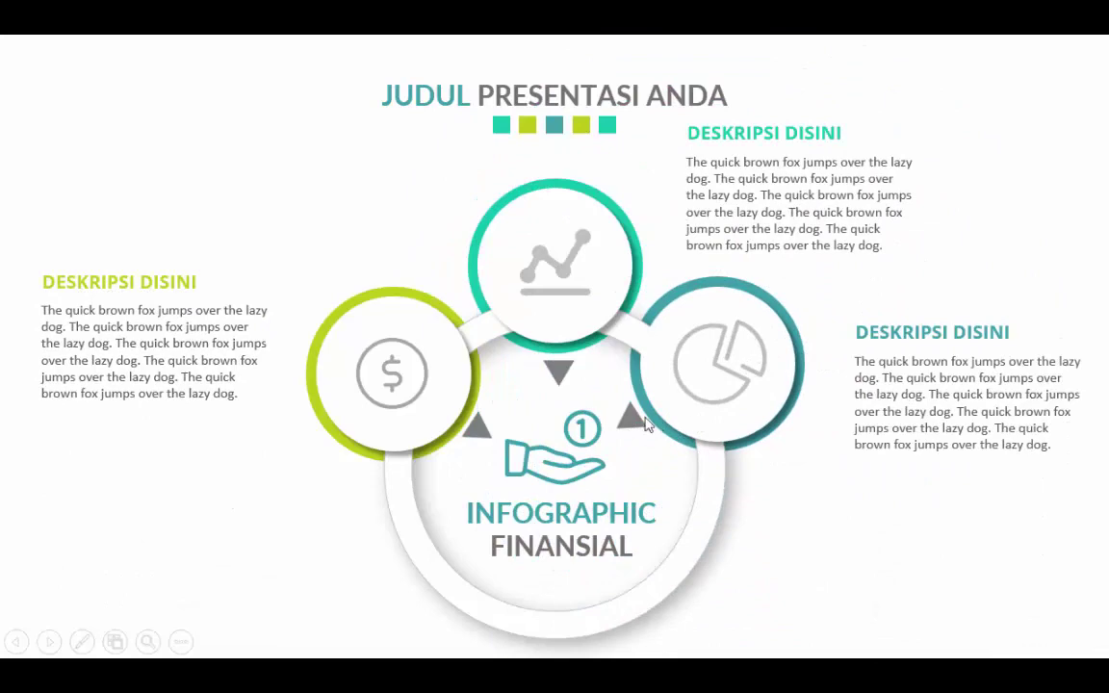
Copy the downward triangle's Wipe animation onto the triangle beside the pie circle, wiping From Right
{"action": "key", "text": "Escape"}
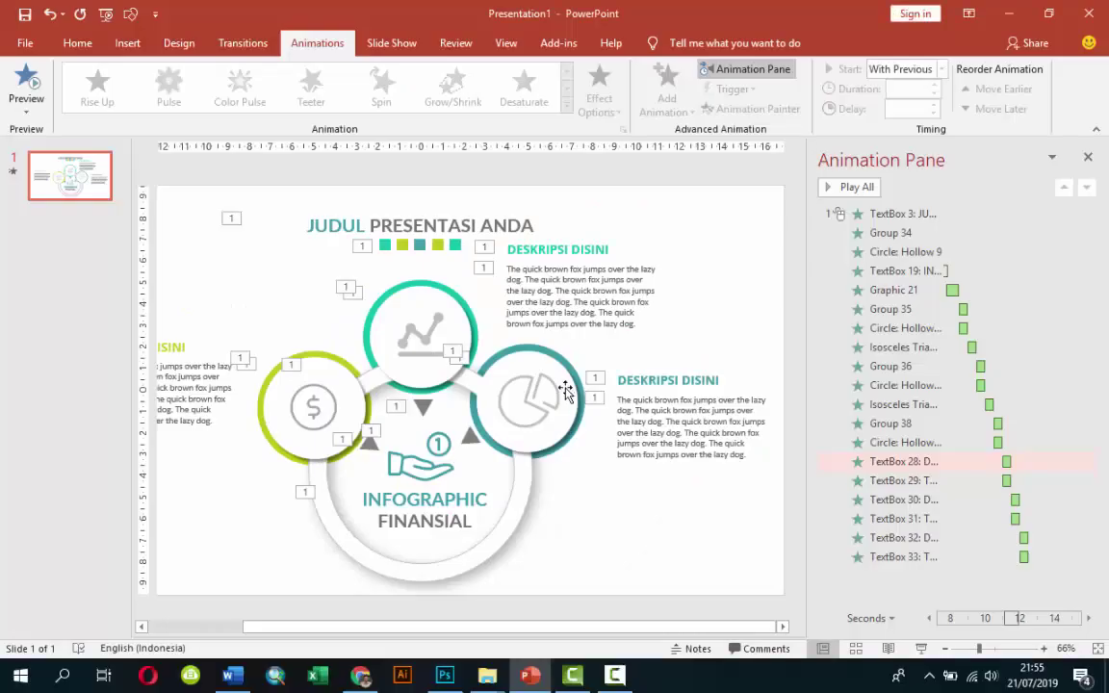
{"action": "left_click", "coordinate": [424, 410]}
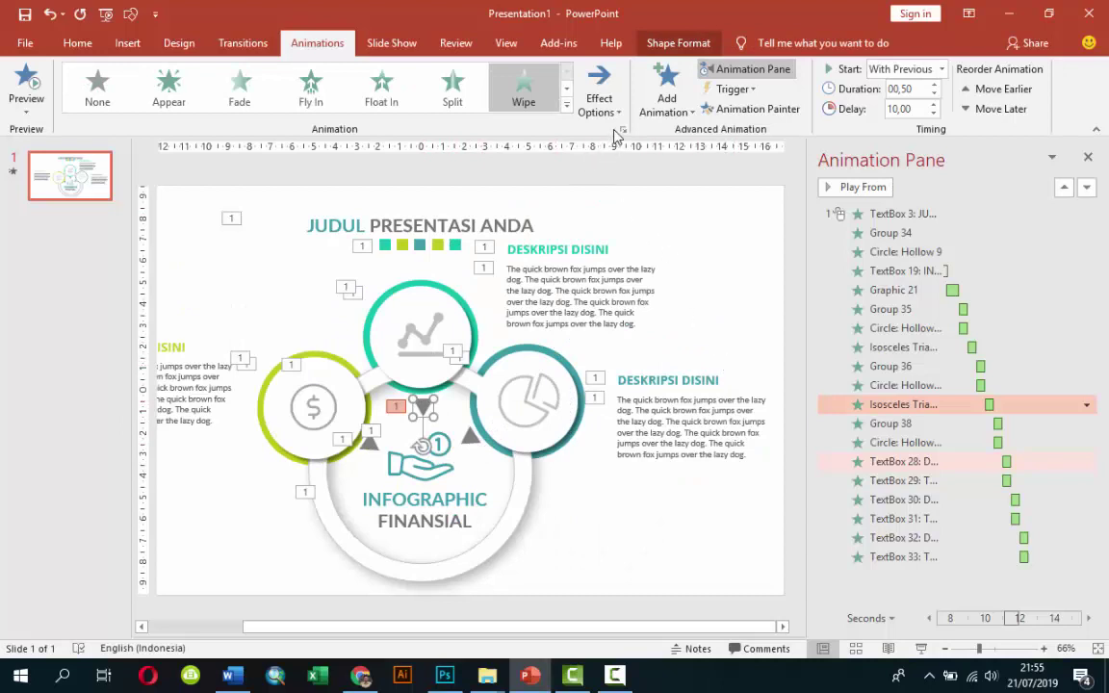
{"action": "left_click", "coordinate": [736, 108]}
{"action": "left_click", "coordinate": [471, 439]}
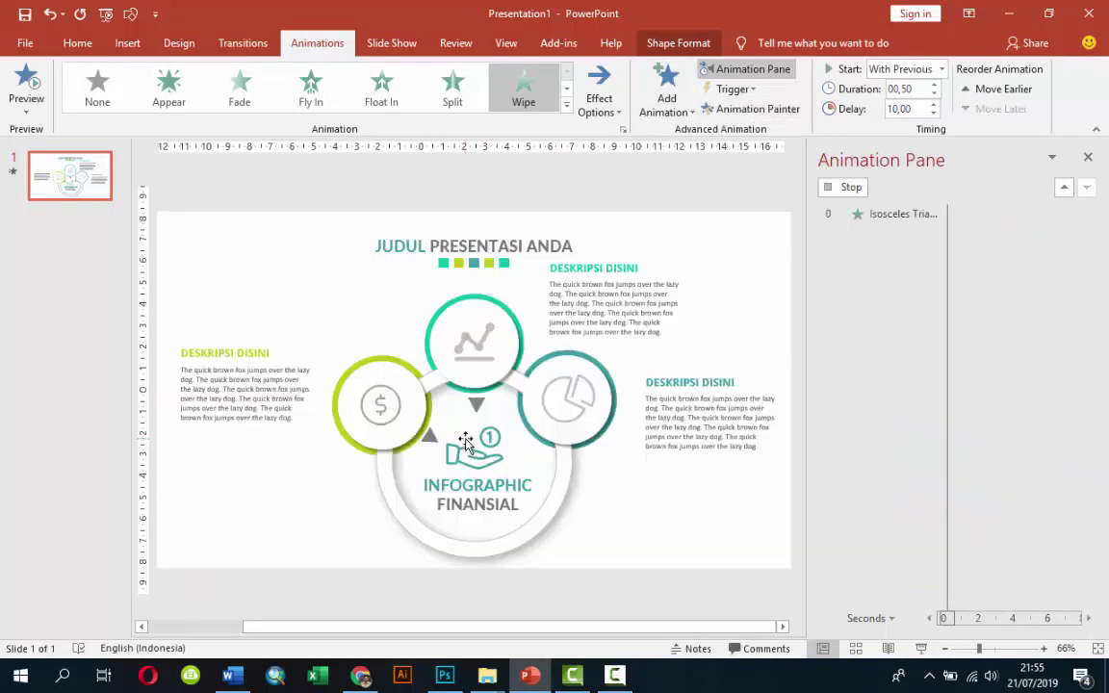
{"action": "left_click", "coordinate": [610, 104]}
{"action": "left_click", "coordinate": [612, 237]}
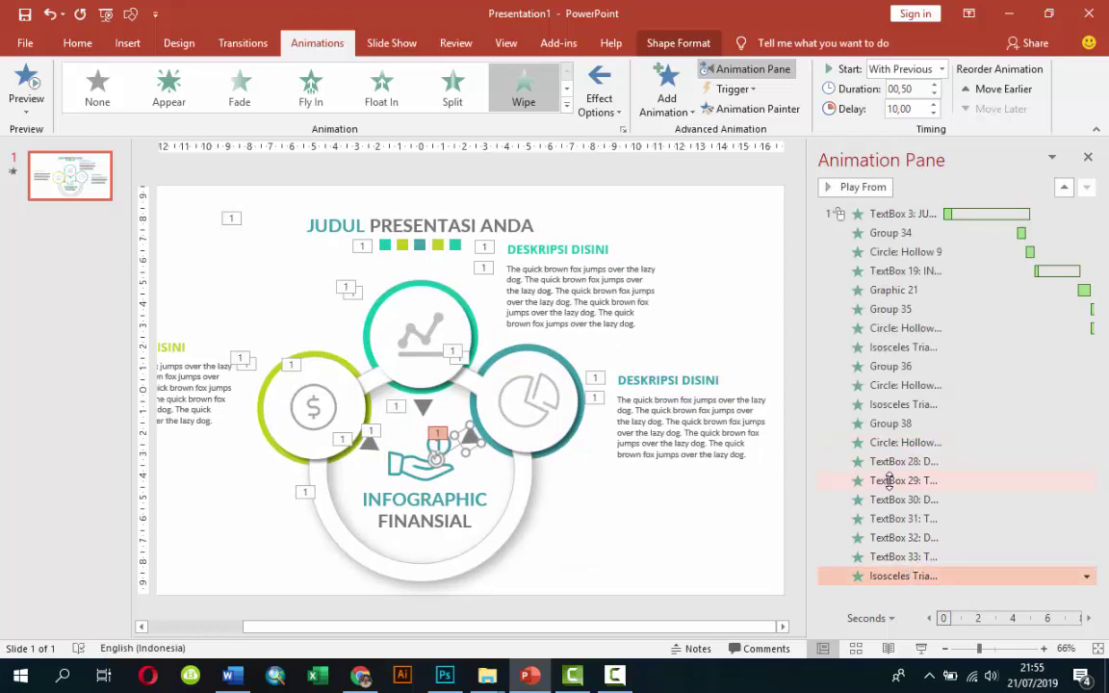
Move the triangle's animation up so it plays right after the pie-chart circle at 10.5 seconds, then preview the show
{"action": "left_click", "coordinate": [1064, 187]}
{"action": "left_click", "coordinate": [1065, 187]}
{"action": "left_click", "coordinate": [1065, 187]}
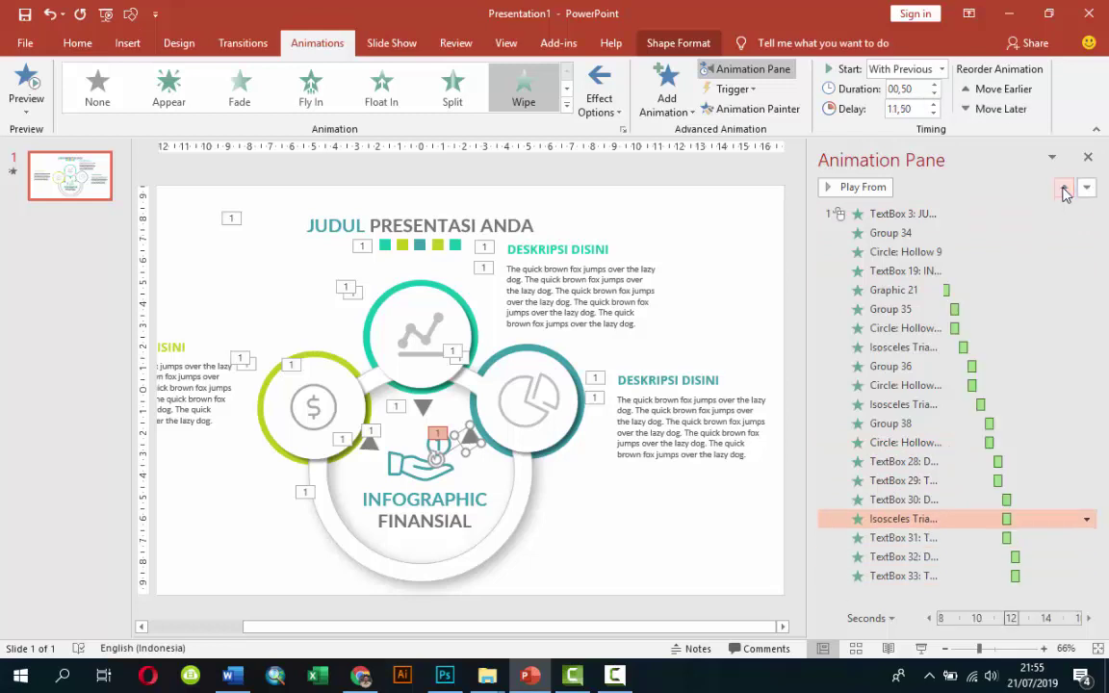
{"action": "left_click", "coordinate": [1064, 187]}
{"action": "left_click", "coordinate": [1065, 188]}
{"action": "left_click", "coordinate": [1064, 188]}
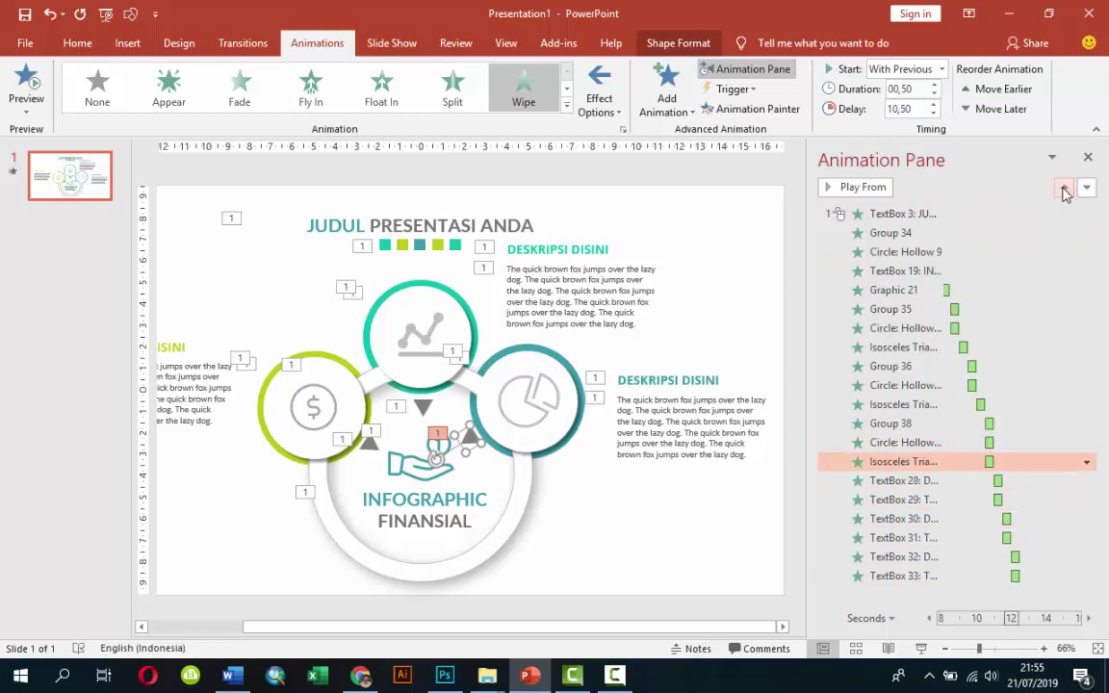
{"action": "left_click", "coordinate": [1065, 187]}
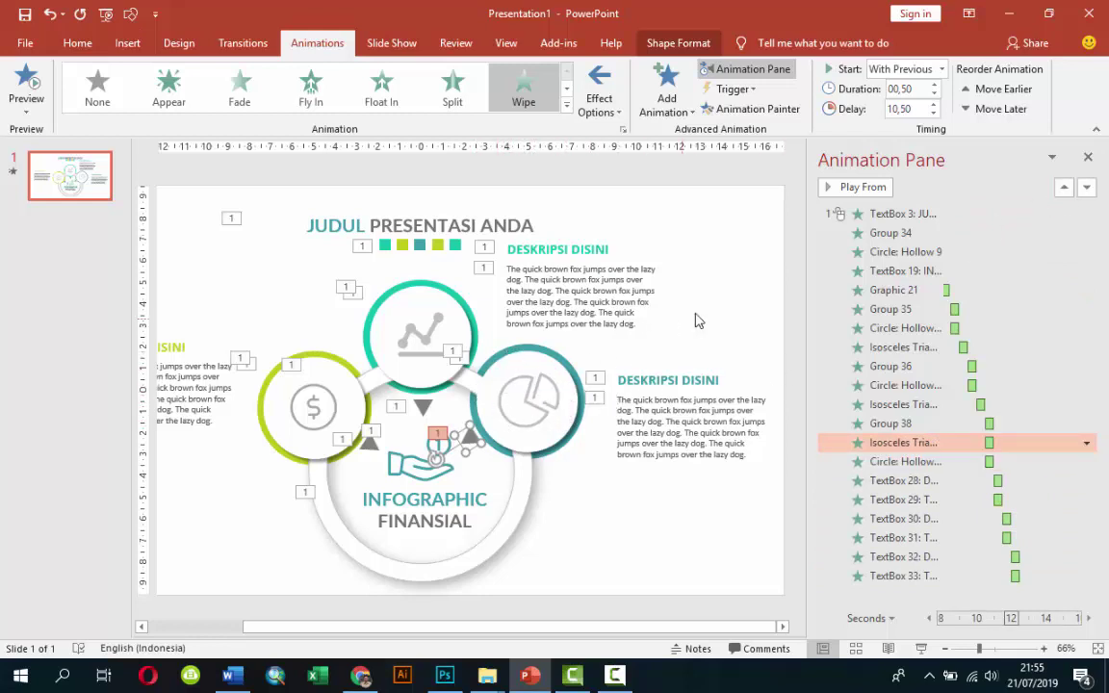
{"action": "left_click", "coordinate": [920, 648]}
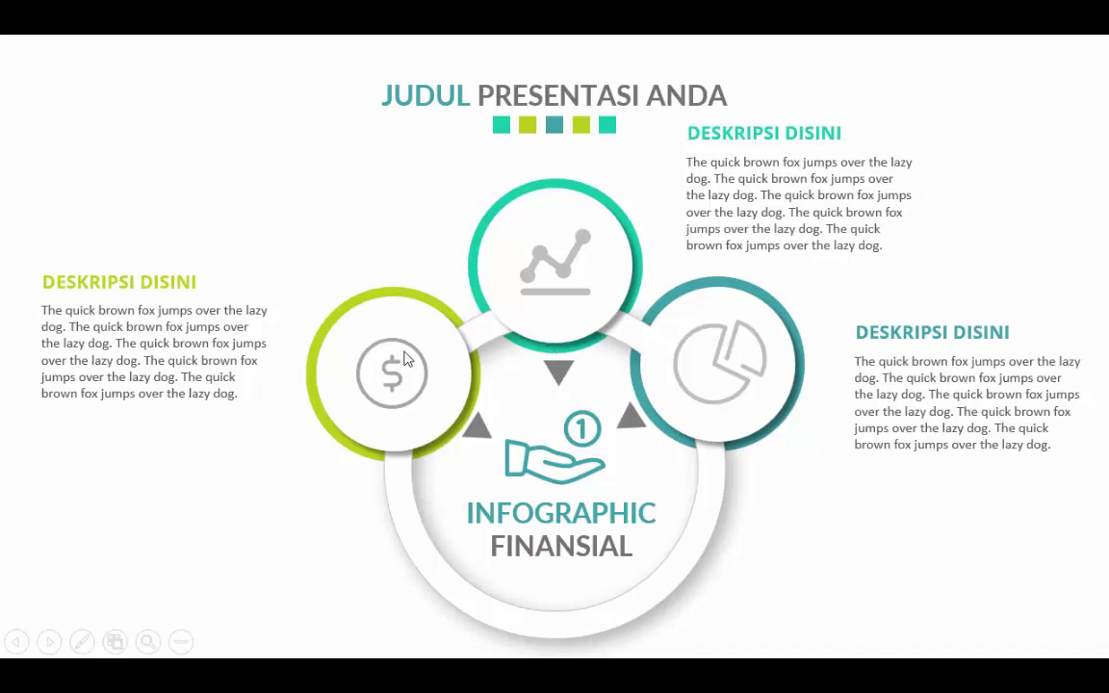
Leave the show, review the Start timing without changing it, and close the Animation Pane
{"action": "key", "text": "Escape"}
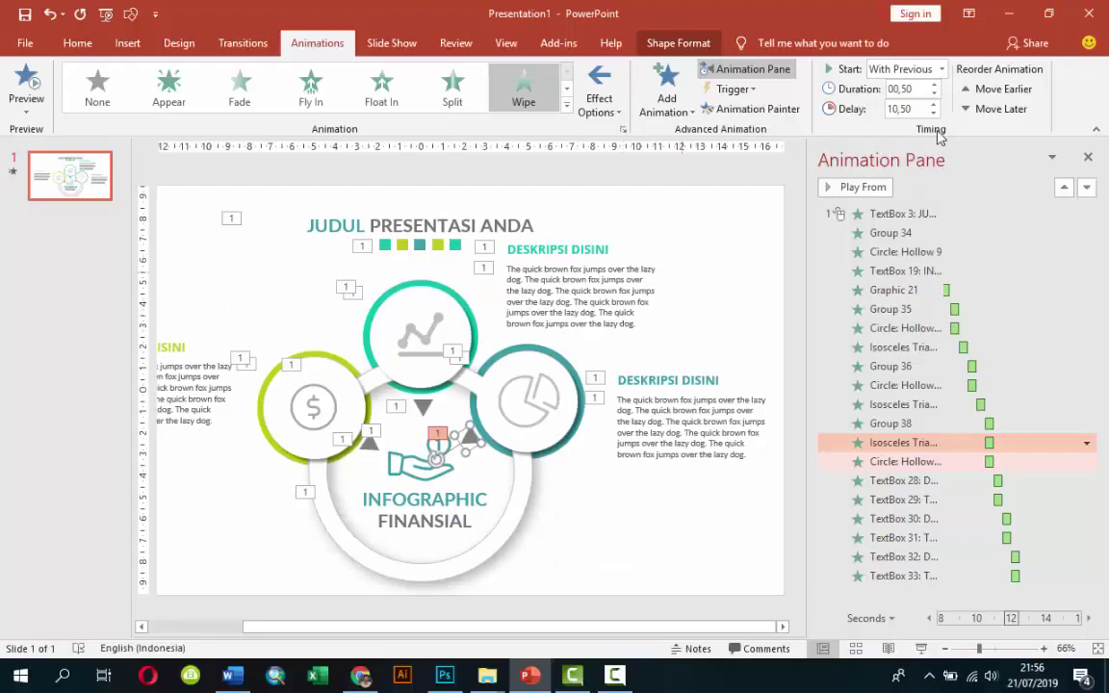
{"action": "left_click", "coordinate": [942, 69]}
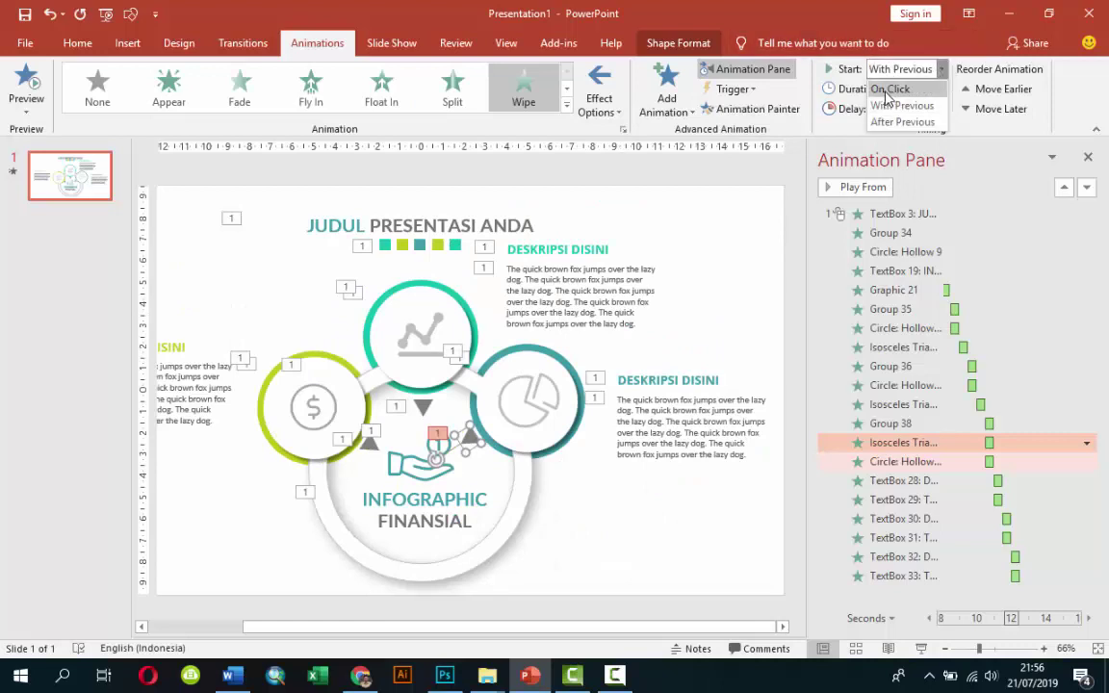
{"action": "left_click", "coordinate": [762, 17]}
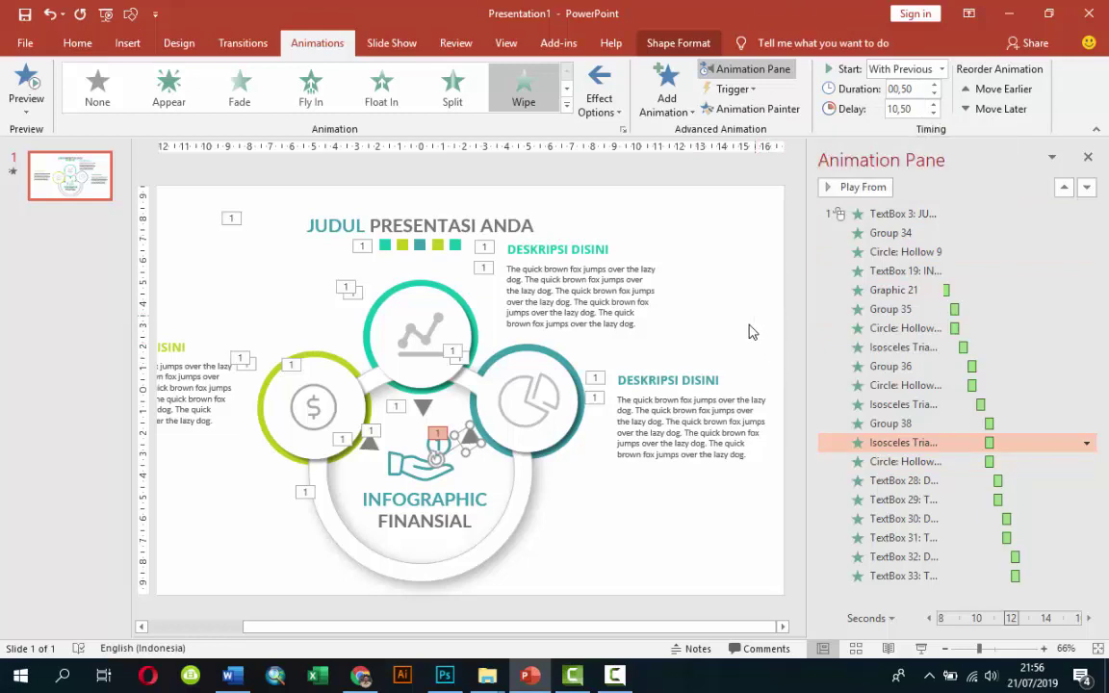
{"action": "left_click", "coordinate": [159, 627]}
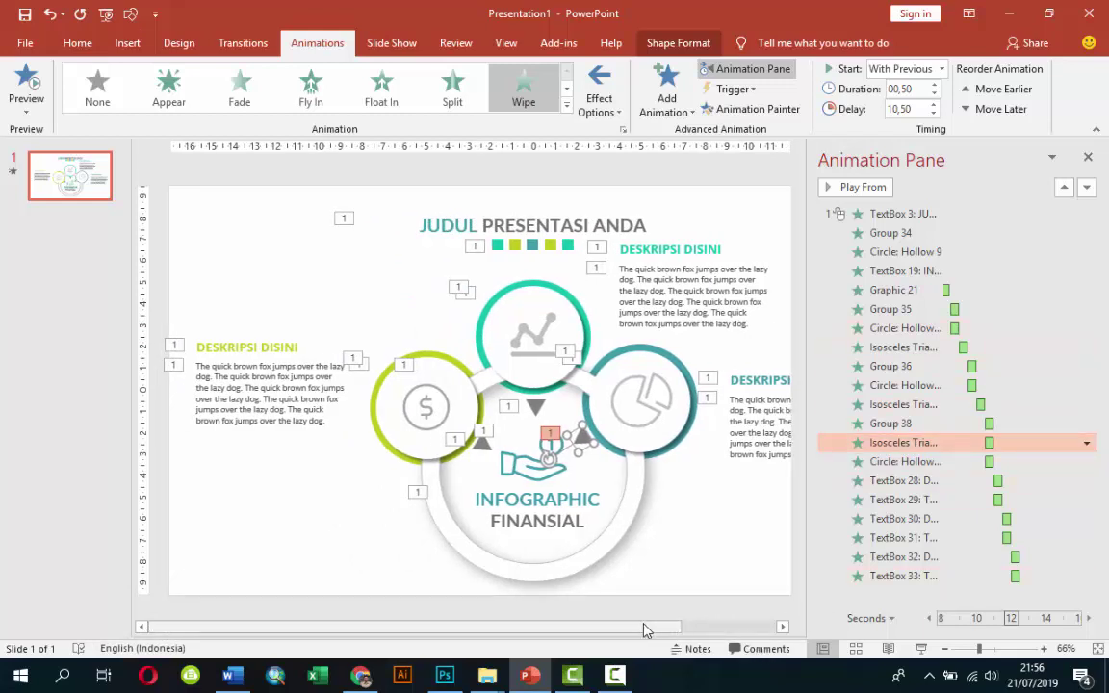
{"action": "left_click_drag", "start_coordinate": [689, 631], "coordinate": [701, 632]}
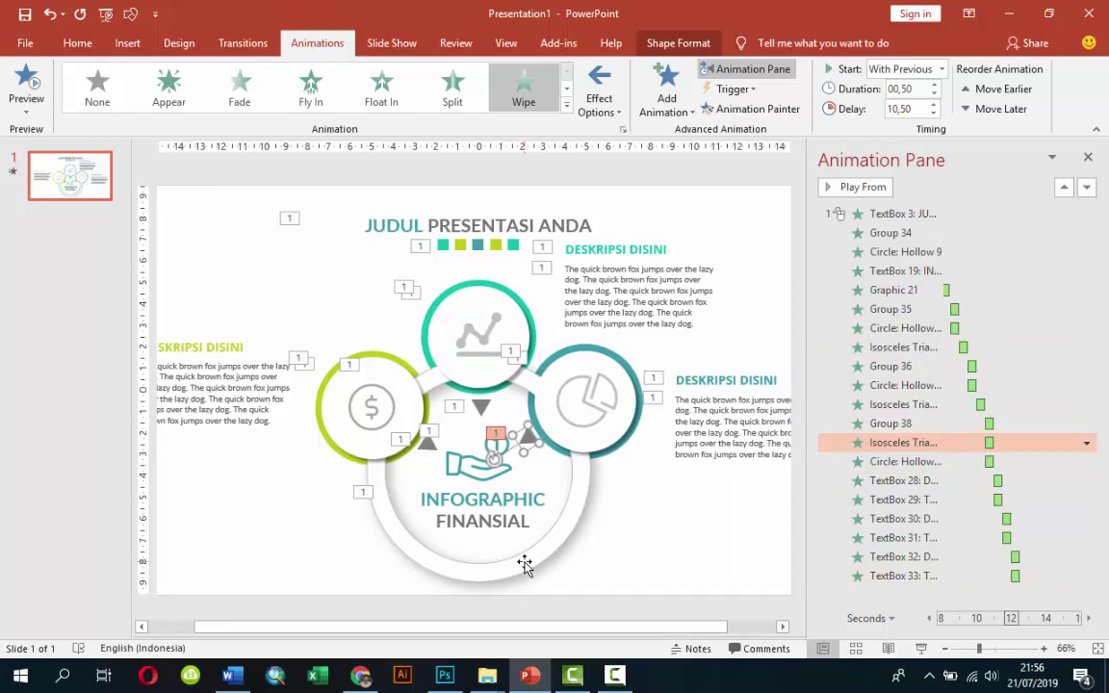
{"action": "left_click", "coordinate": [1087, 156]}
{"action": "left_click", "coordinate": [918, 241]}
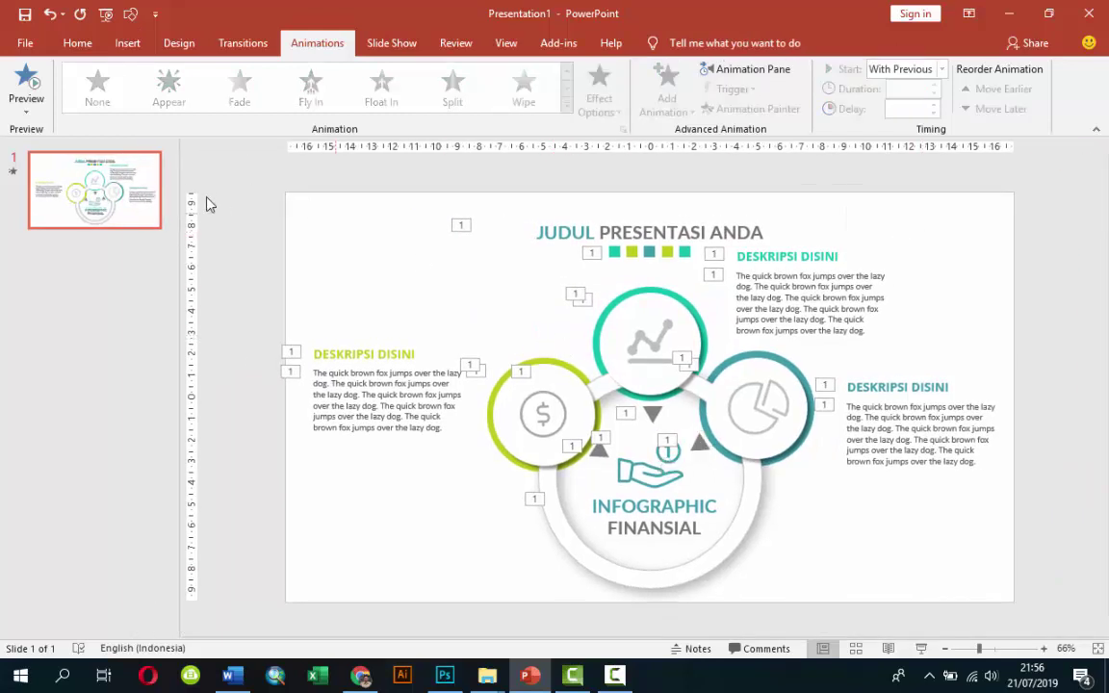
Return to the Home tab and run the slide show from the beginning with F5
{"action": "left_click", "coordinate": [91, 45]}
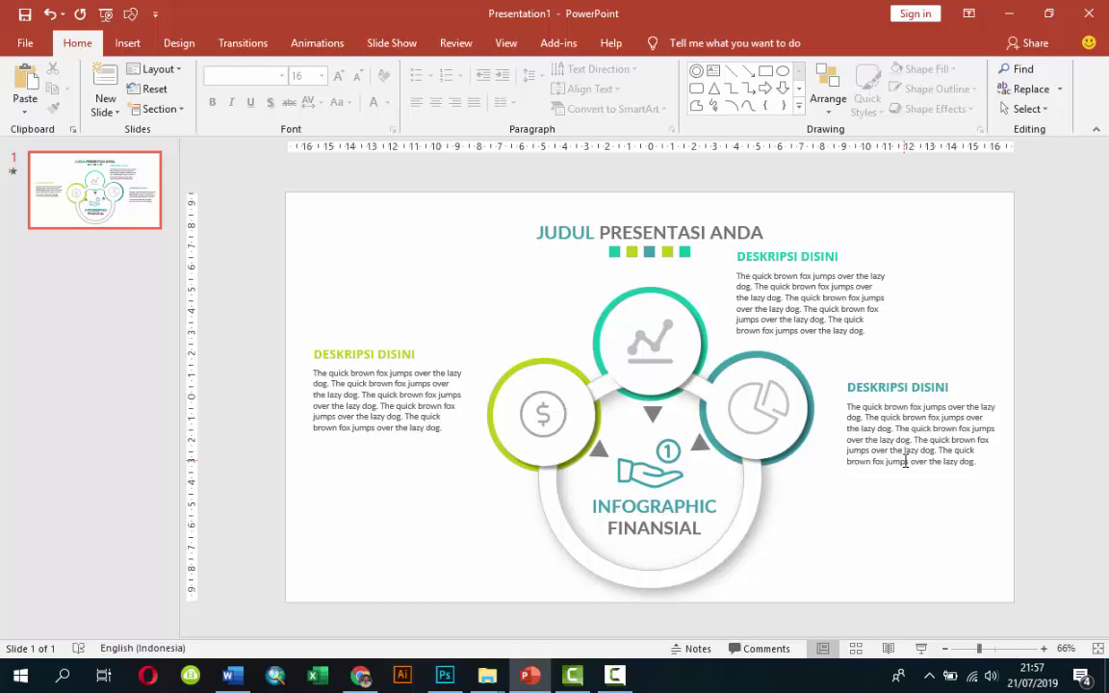
{"action": "key", "text": "F5"}
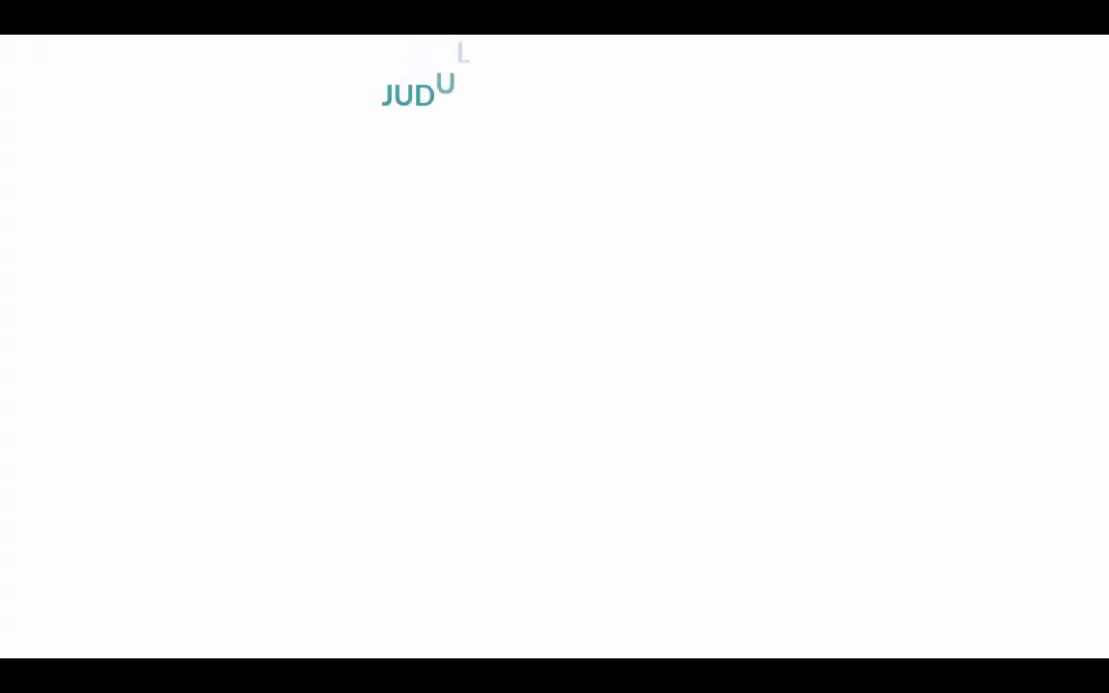